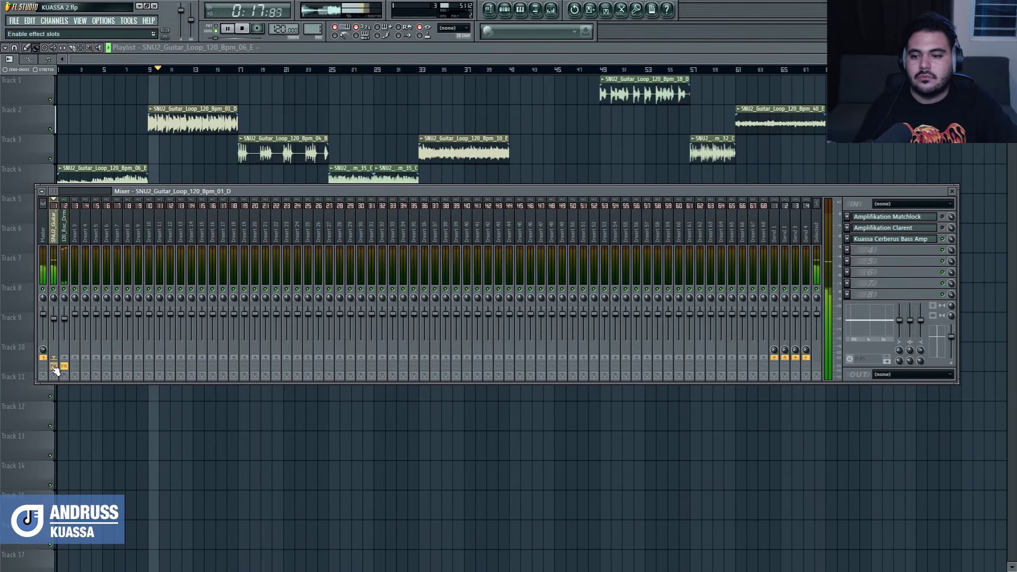
Toggle the first guitar mixer track's effect slots off and on during playback to compare the dry and amped sound
left_click(53, 367)
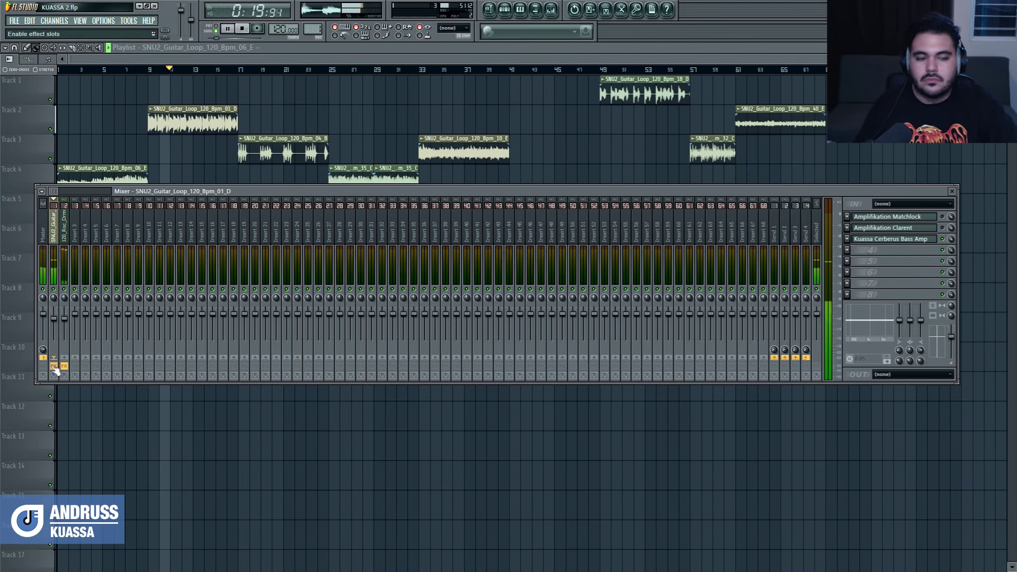
left_click(943, 228)
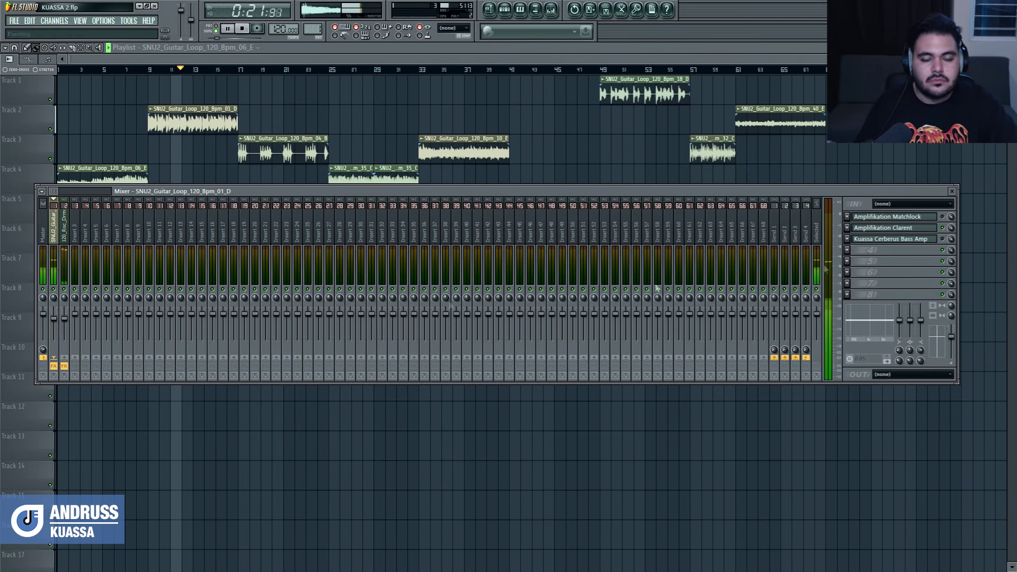
left_click(54, 366)
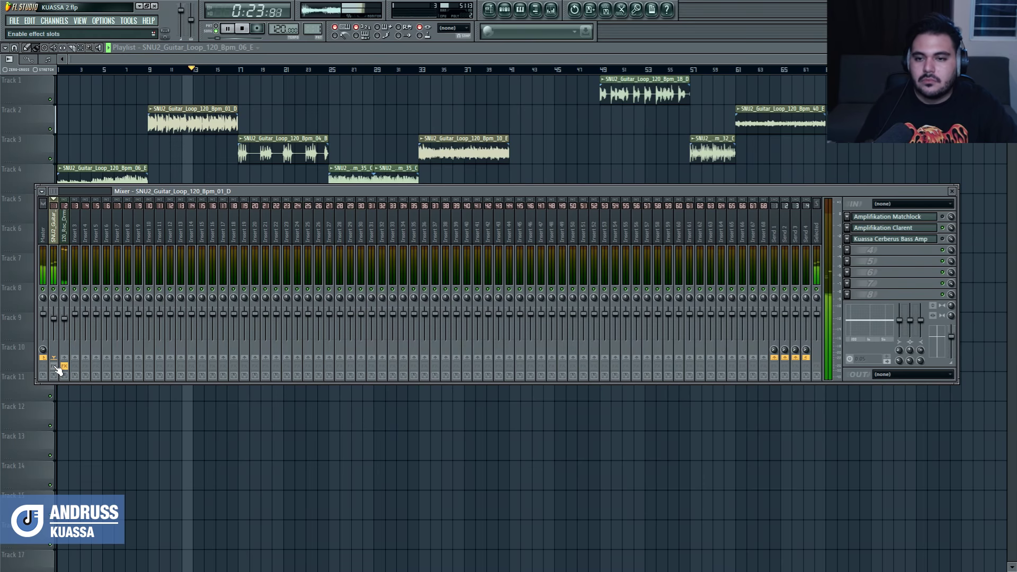
left_click(54, 366)
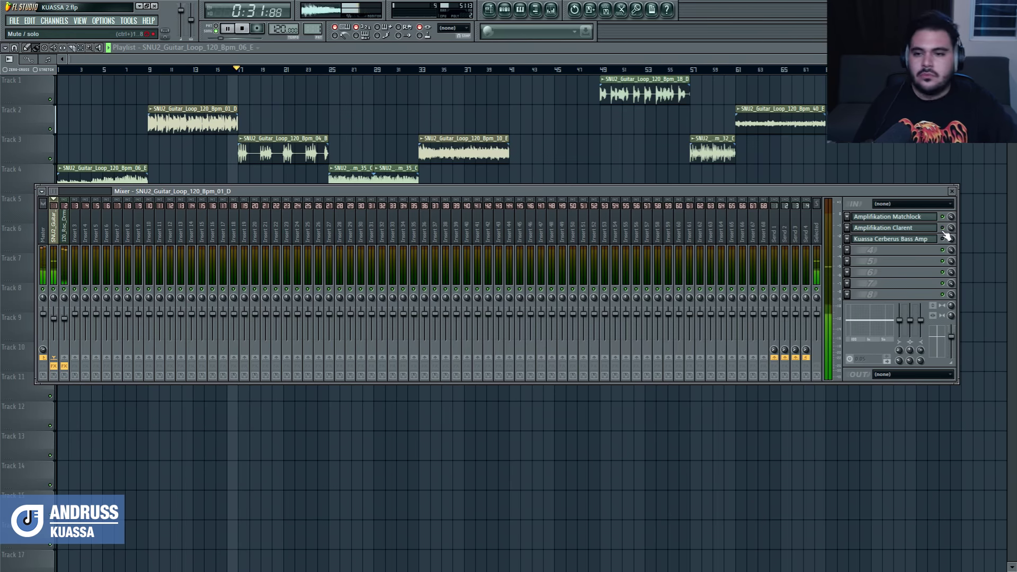
left_click(55, 367)
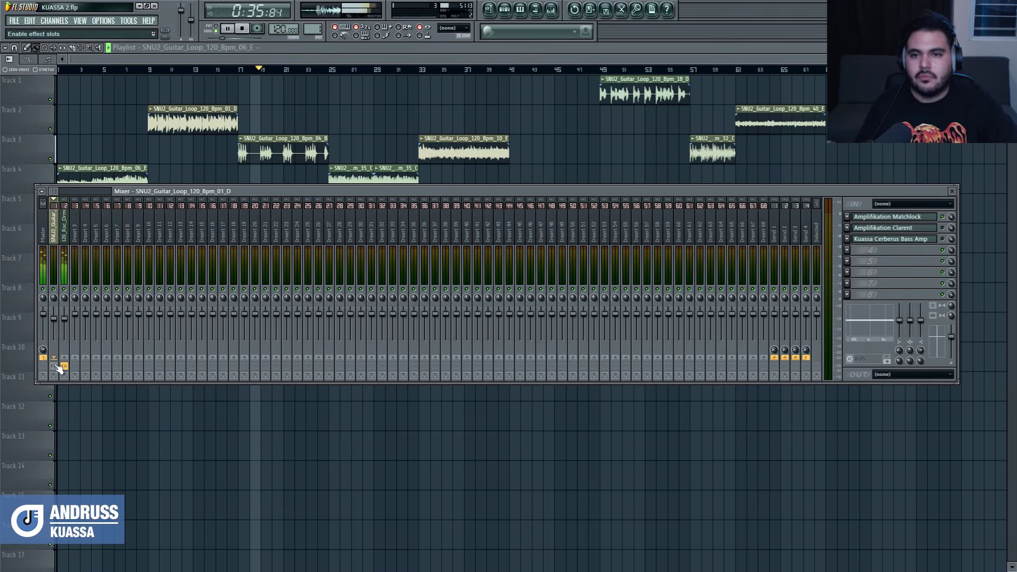
left_click(54, 367)
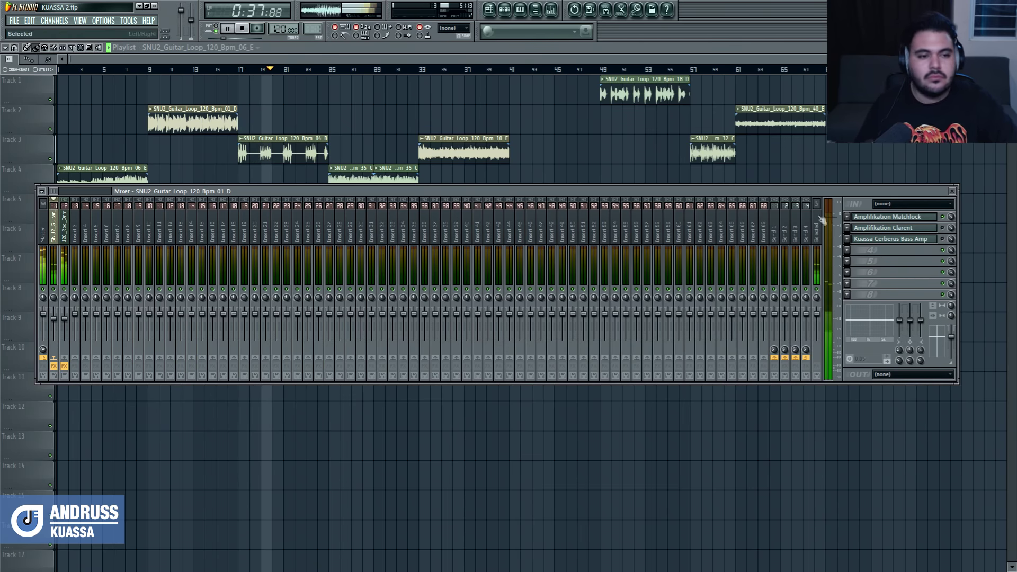
Turn on the Amplifikation Matchlock's noise gate and compare the guitar track with its effects bypassed and active
left_click(901, 218)
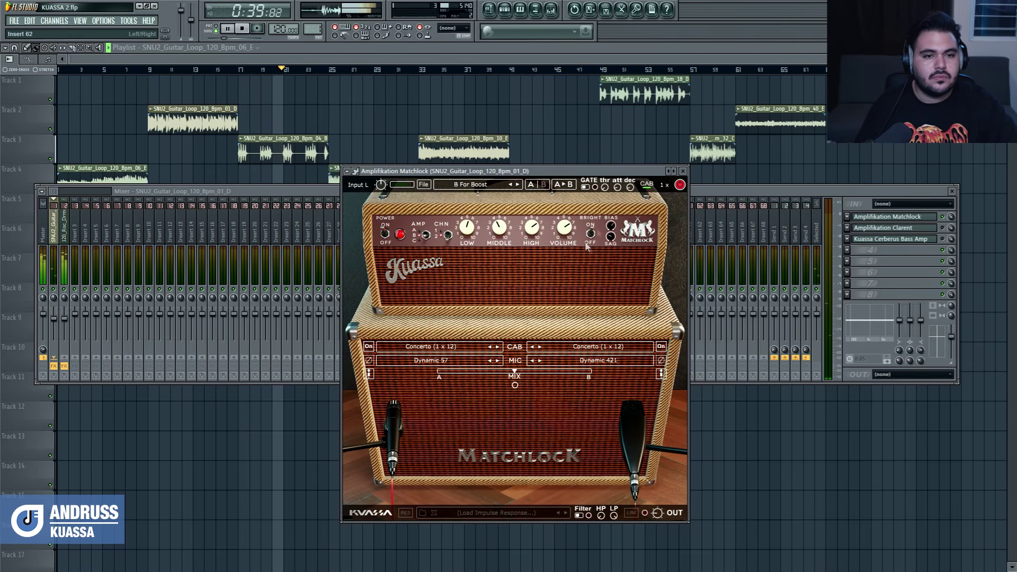
left_click(587, 188)
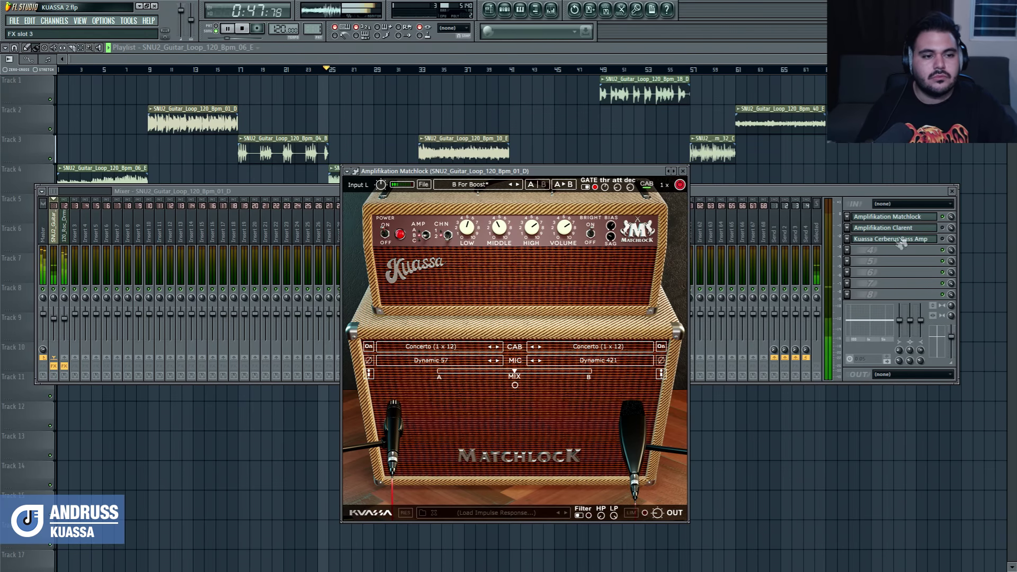
left_click(949, 218)
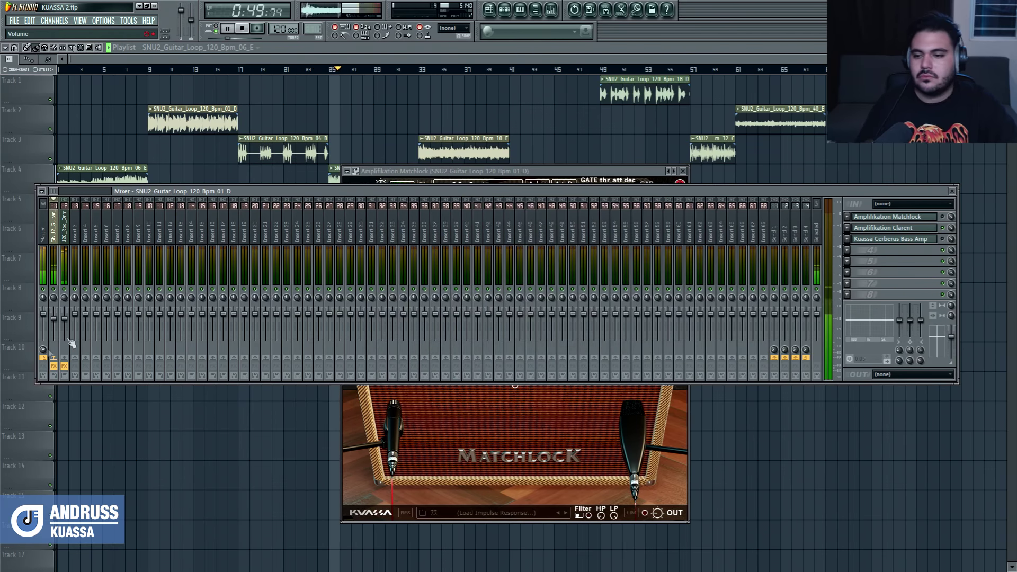
left_click(55, 366)
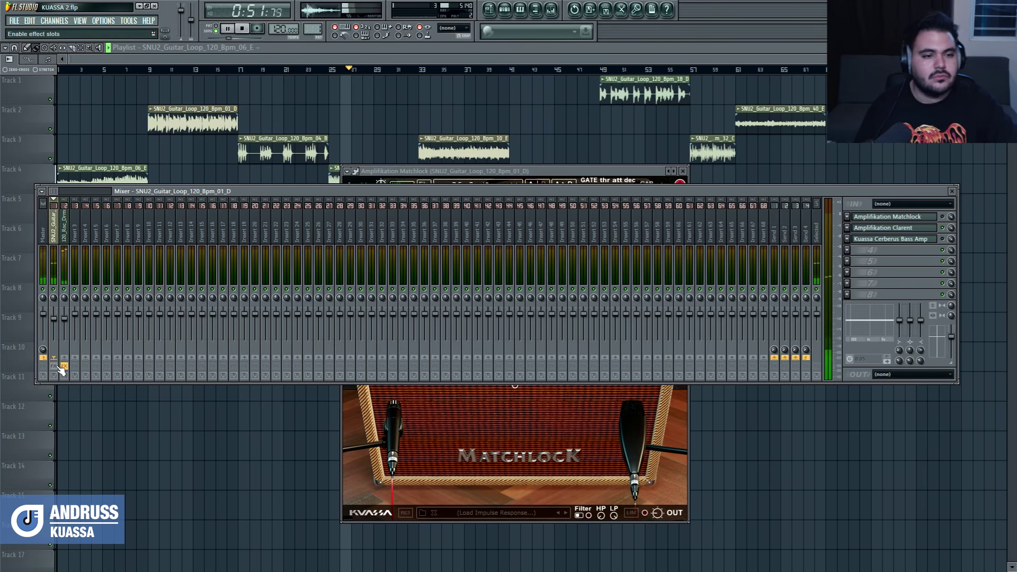
left_click(55, 366)
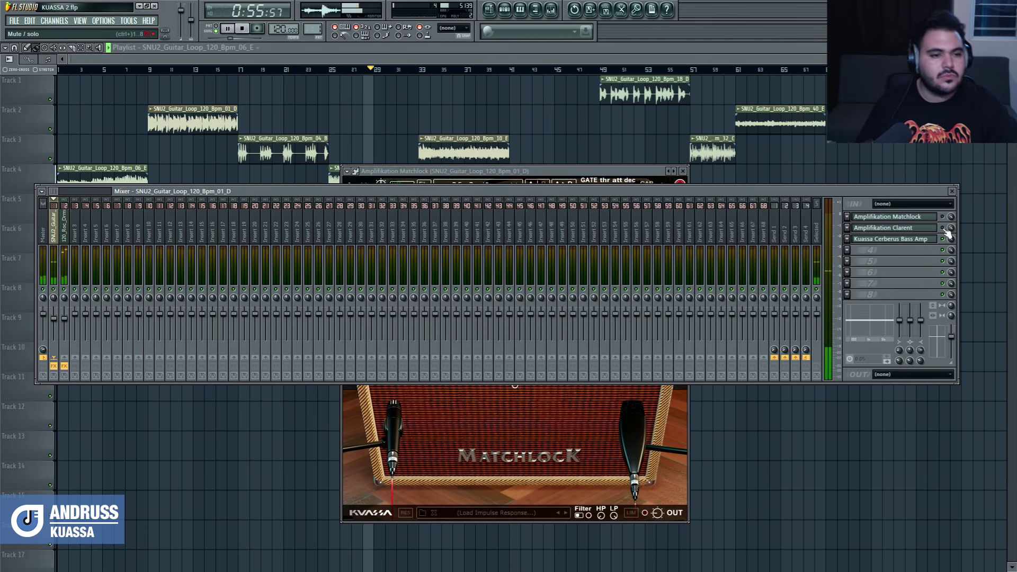
Switch the Kuassa Cerberus Bass Amp's type to FET and toggle the guitar track's effects to compare the sound
left_click(896, 239)
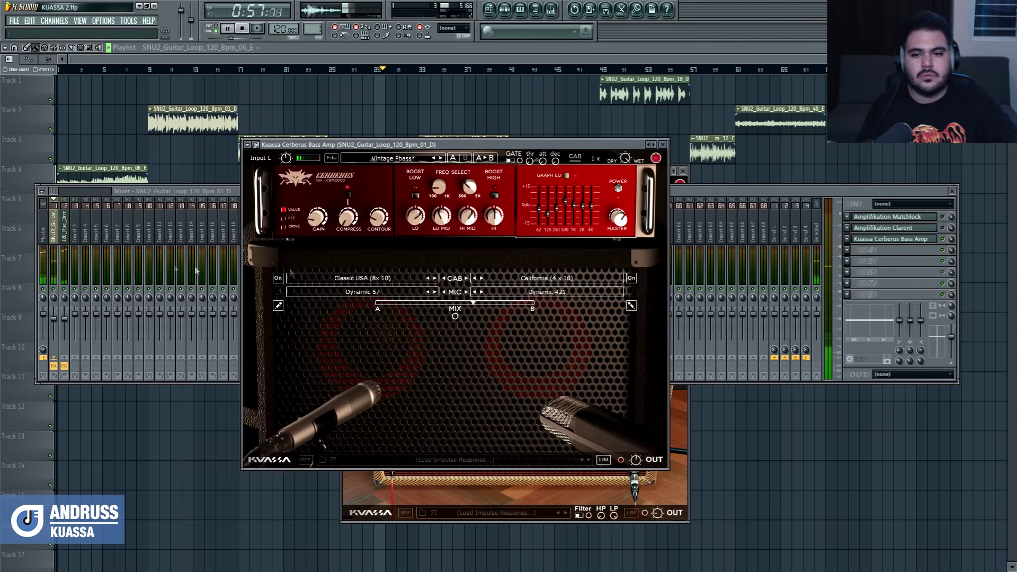
left_click(284, 226)
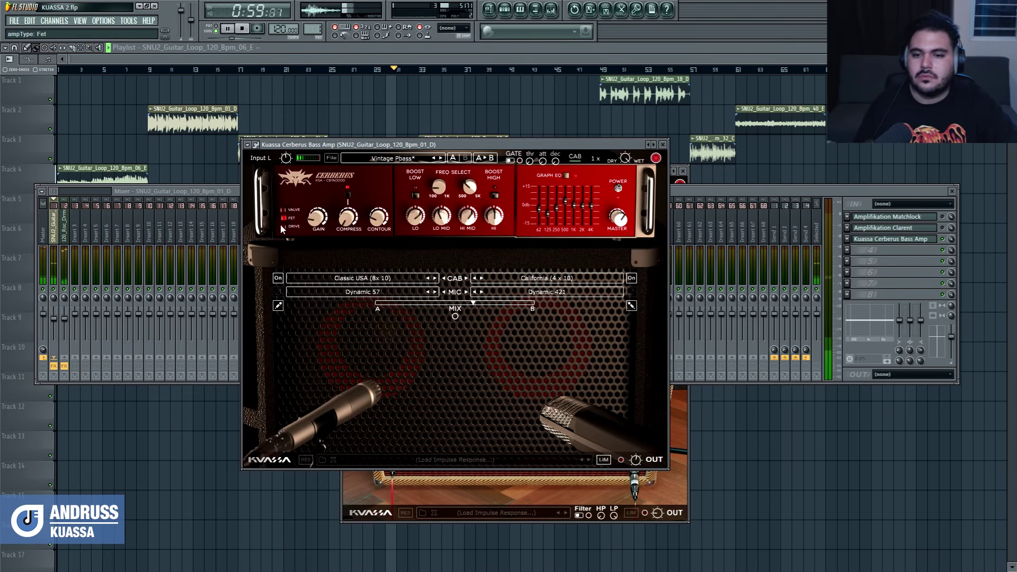
left_click(54, 369)
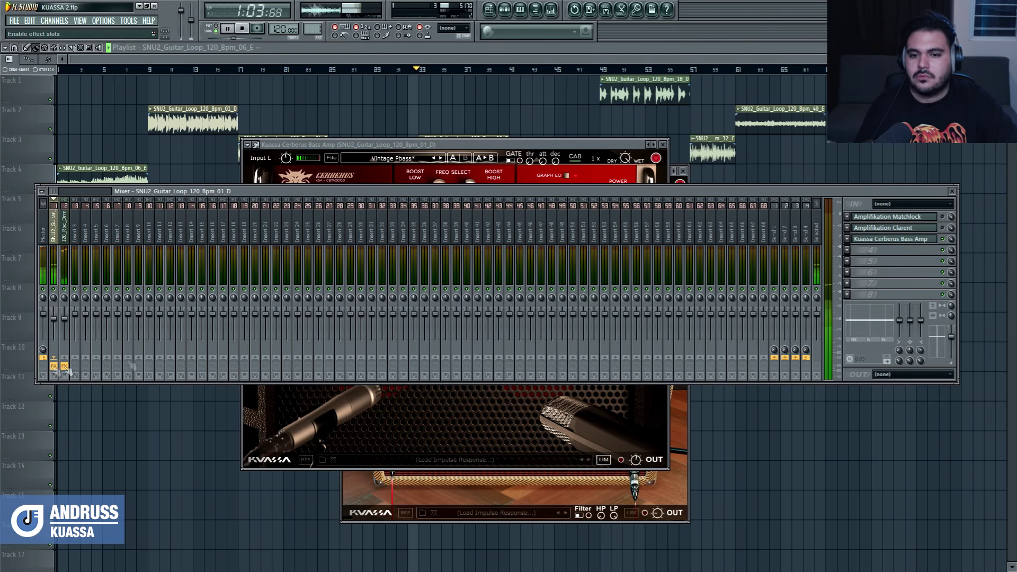
left_click(577, 149)
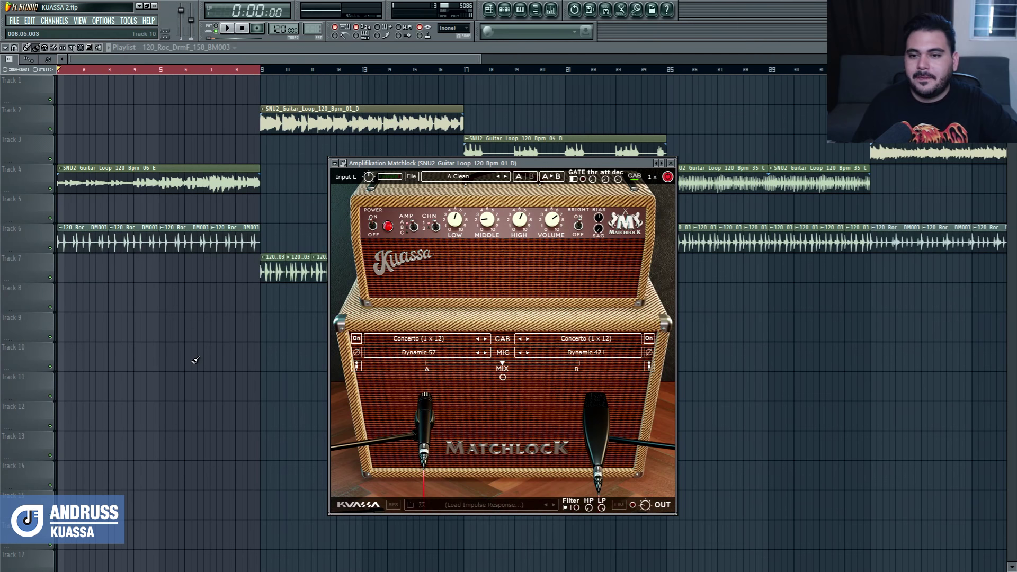
Solo playlist track 4 and open the Amplifikation Matchlock plugin from the guitar track's effects, leaving the mixer hidden
left_click(53, 188)
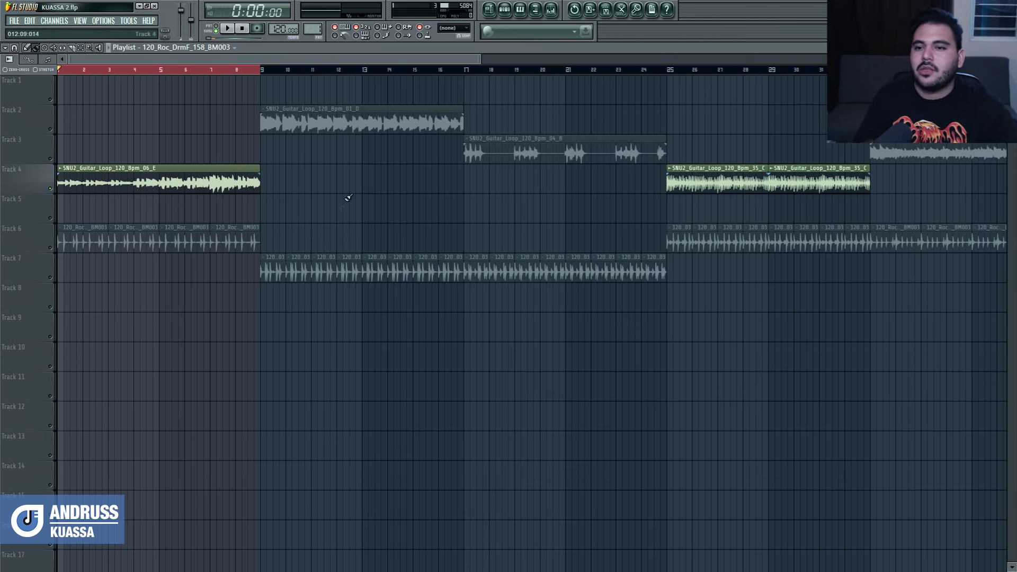
left_click(551, 10)
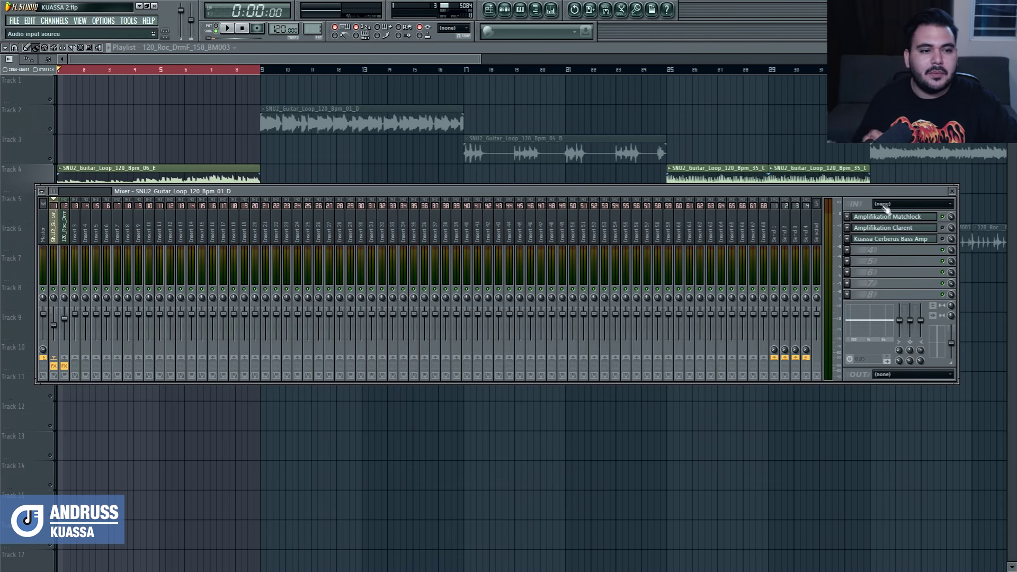
left_click(904, 218)
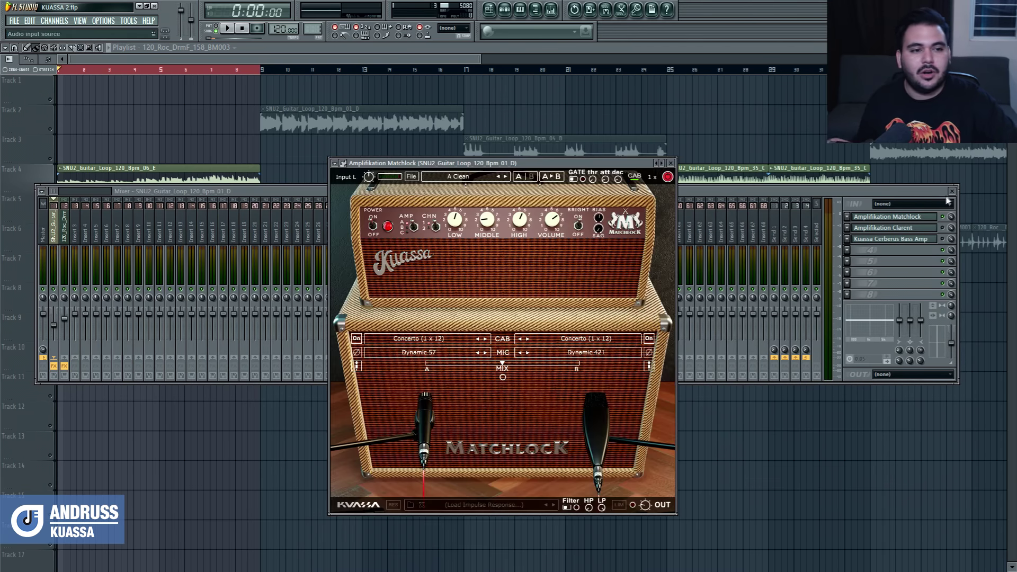
key("F9")
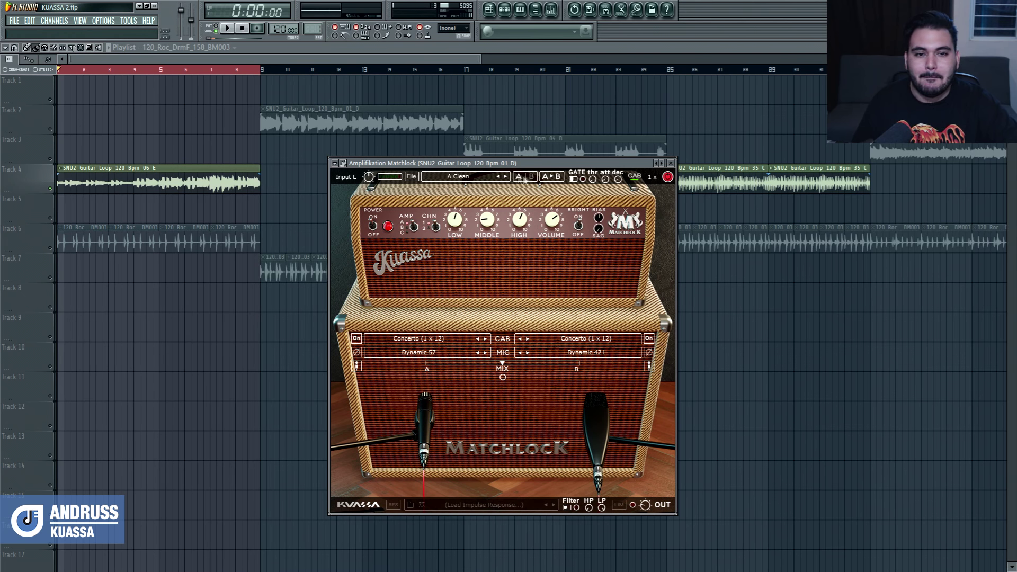
Reposition Matchlock's Dynamic 421 microphone to a distance of about 0.21 and audition the loop with the plugin bypassed and active
left_click(667, 177)
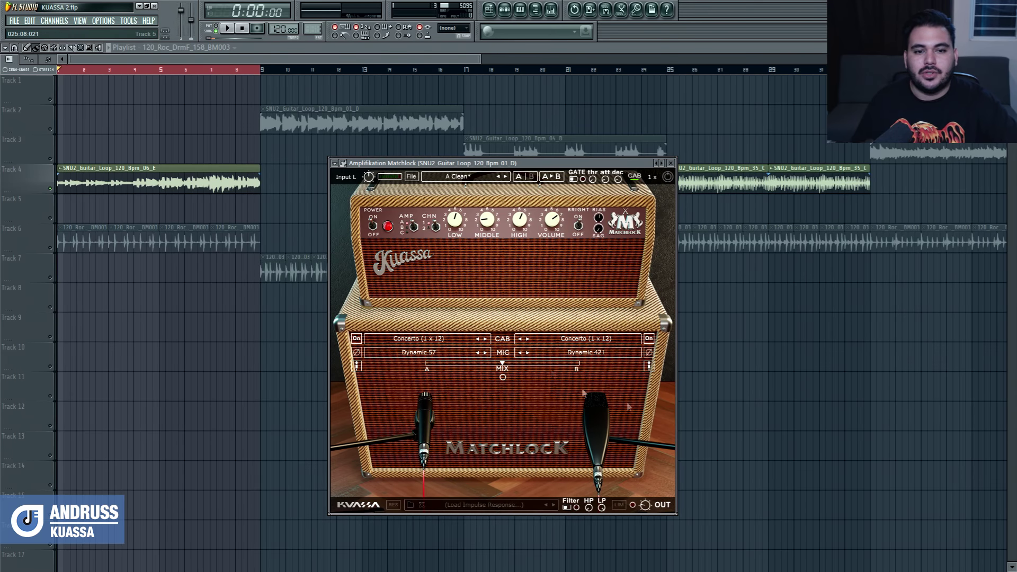
mouse_move(597, 430)
left_mouse_down()
mouse_move(556, 419)
mouse_move(568, 447)
mouse_move(584, 430)
left_mouse_up()
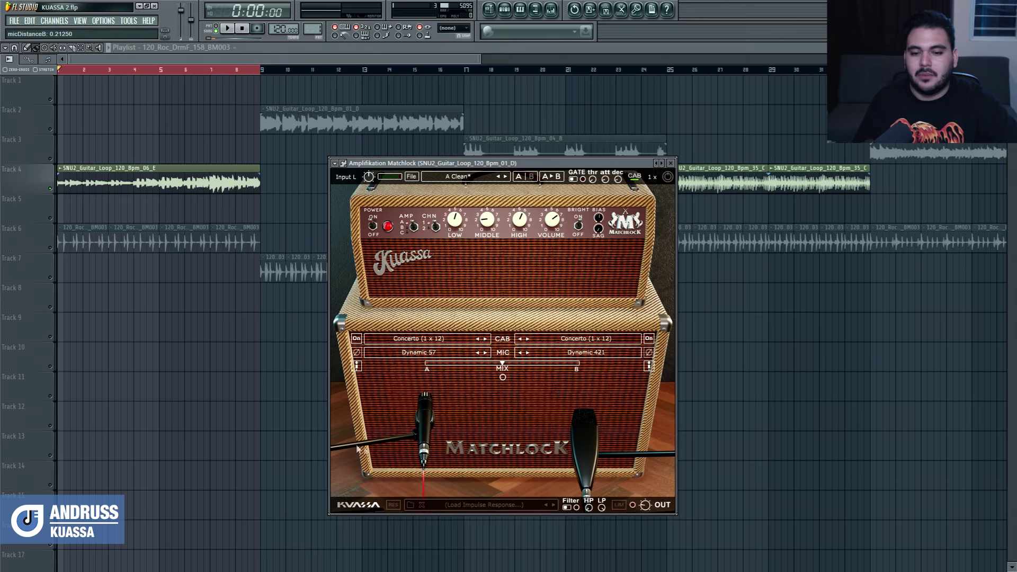
left_click(237, 34)
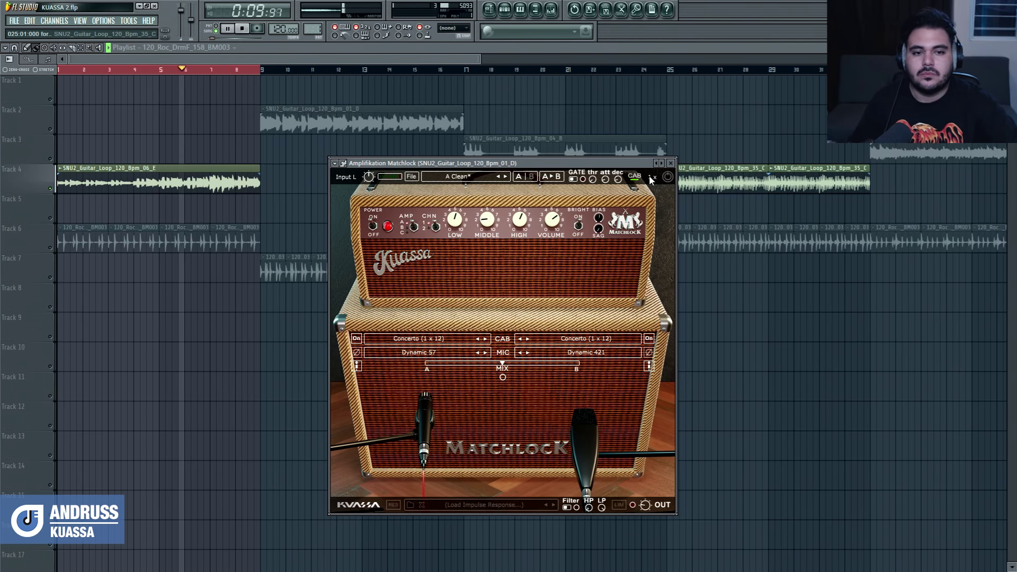
left_click_drag(583, 167, 561, 160)
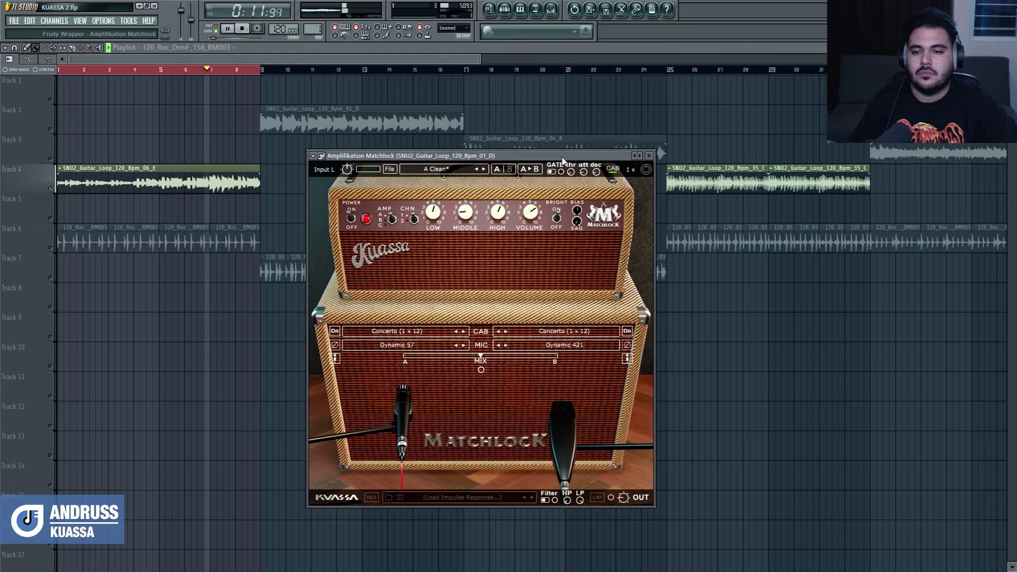
left_click(644, 171)
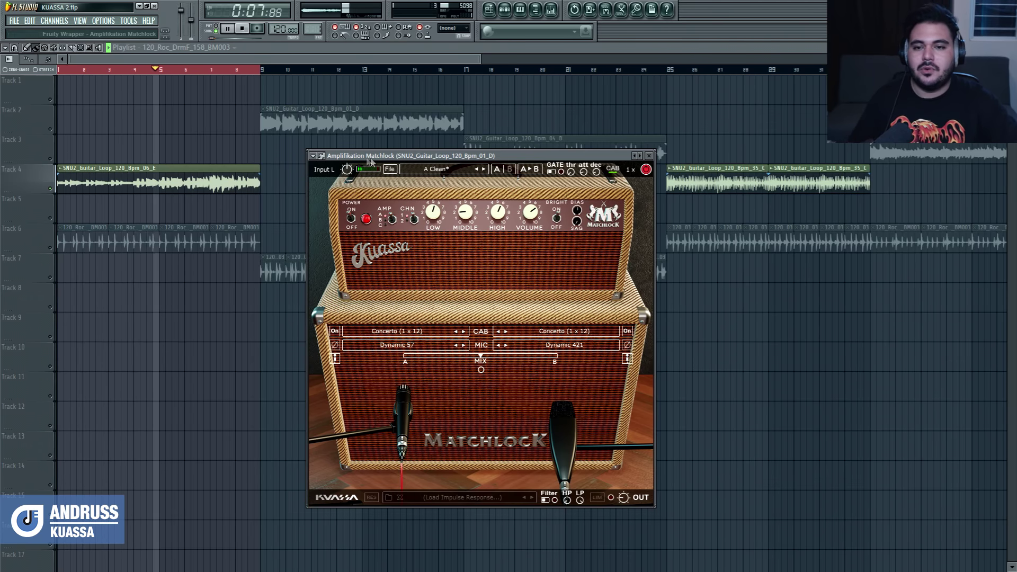
key("space")
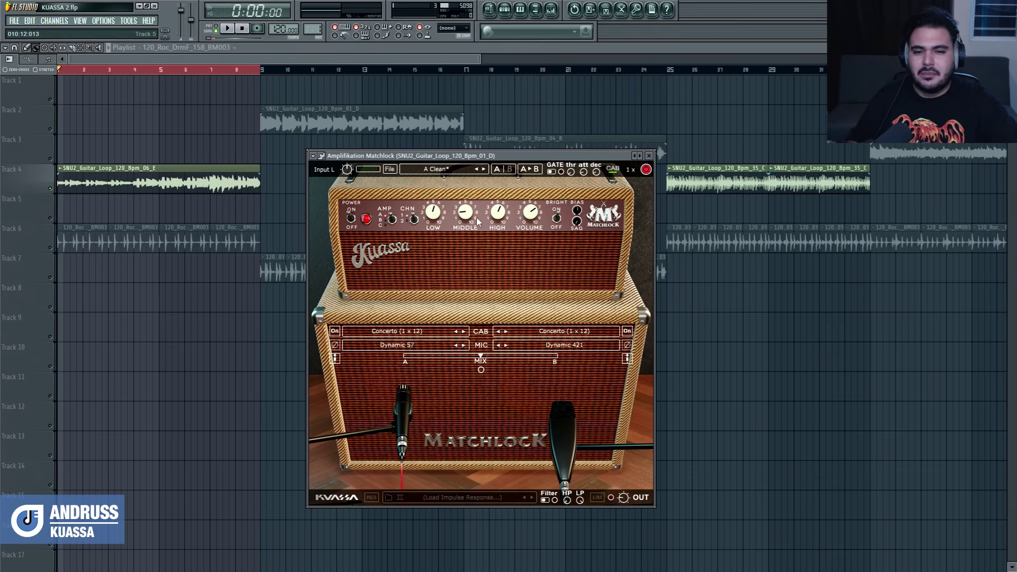
Play the loop while adjusting Matchlock's middle tone and bright switch and lowering the bias to about 0.01
left_click_drag(465, 213, 468, 197)
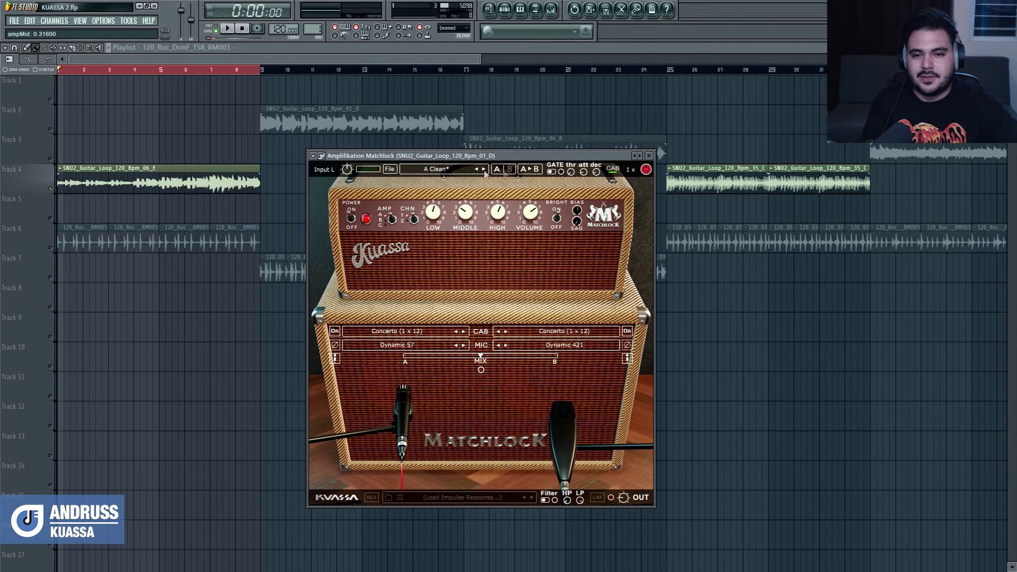
left_click(229, 29)
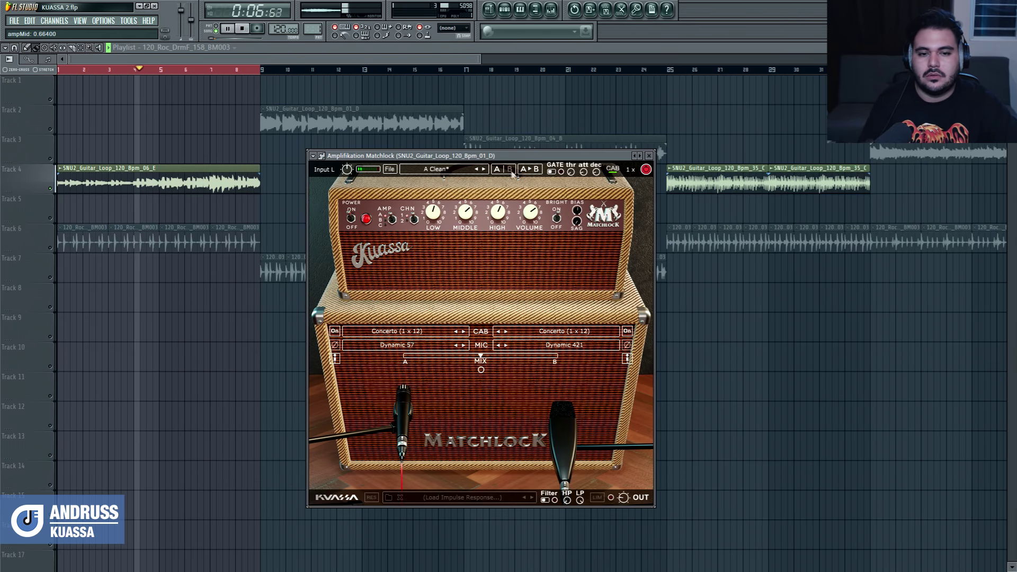
left_click(556, 218)
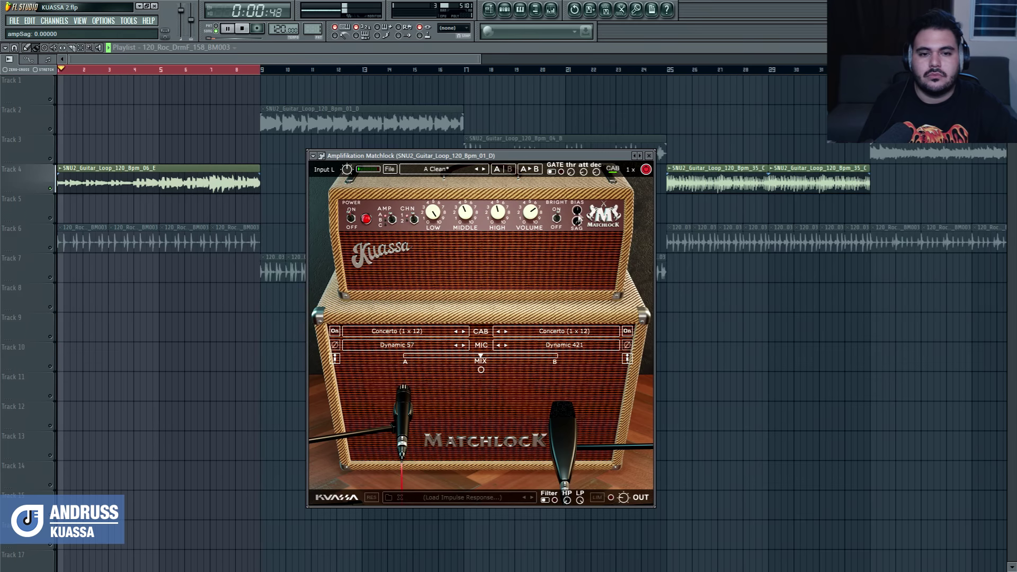
left_click_drag(577, 211, 573, 278)
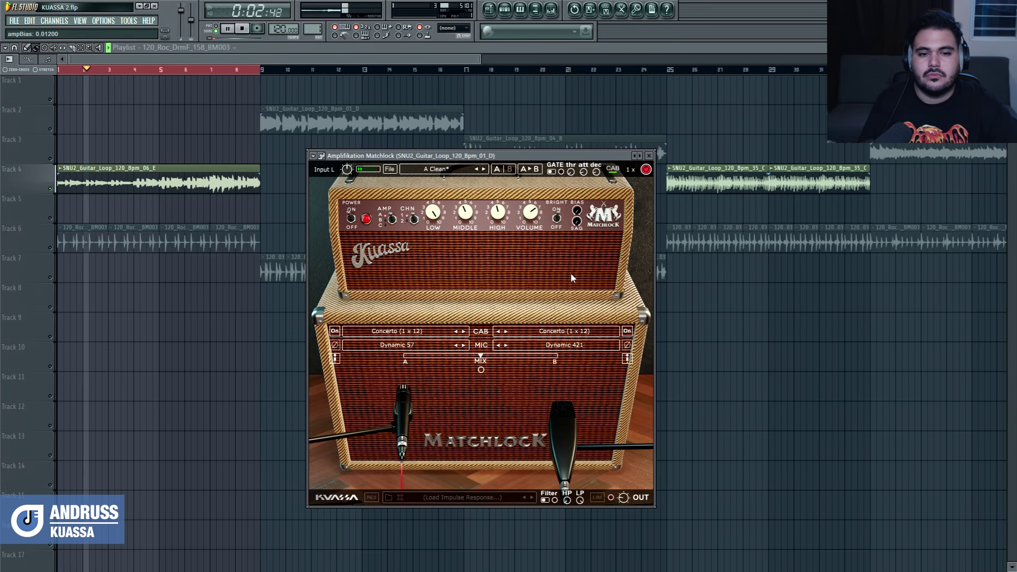
Power the Matchlock amp off and on, and set it to amp type B and channel 2
left_click(366, 220)
left_click(366, 220)
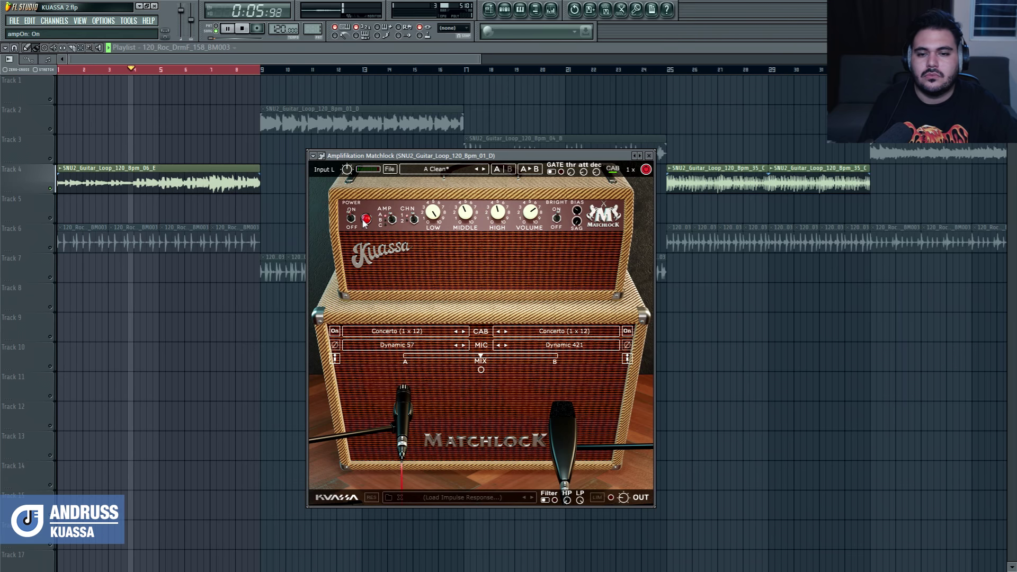
left_click(392, 221)
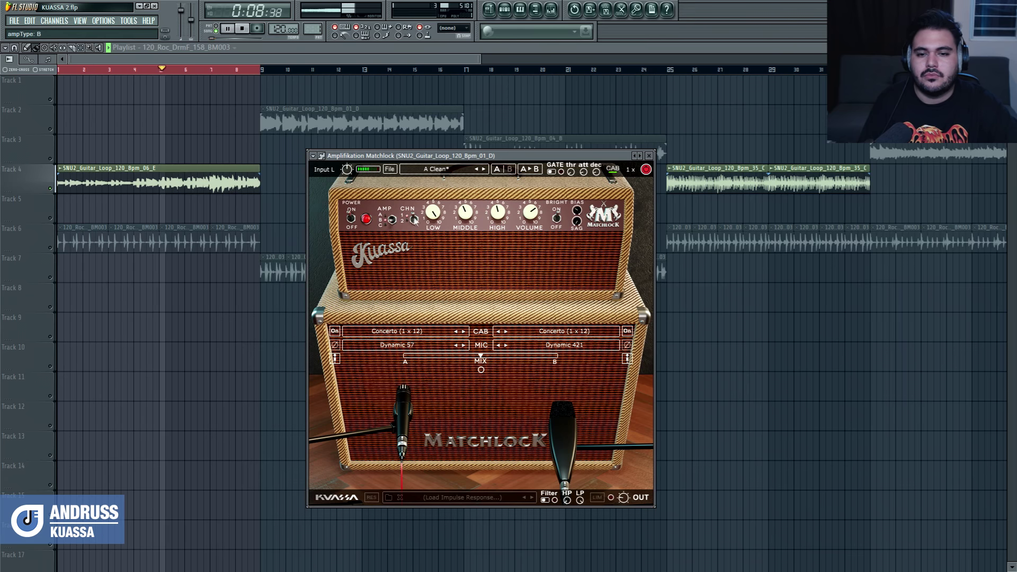
left_click(415, 221)
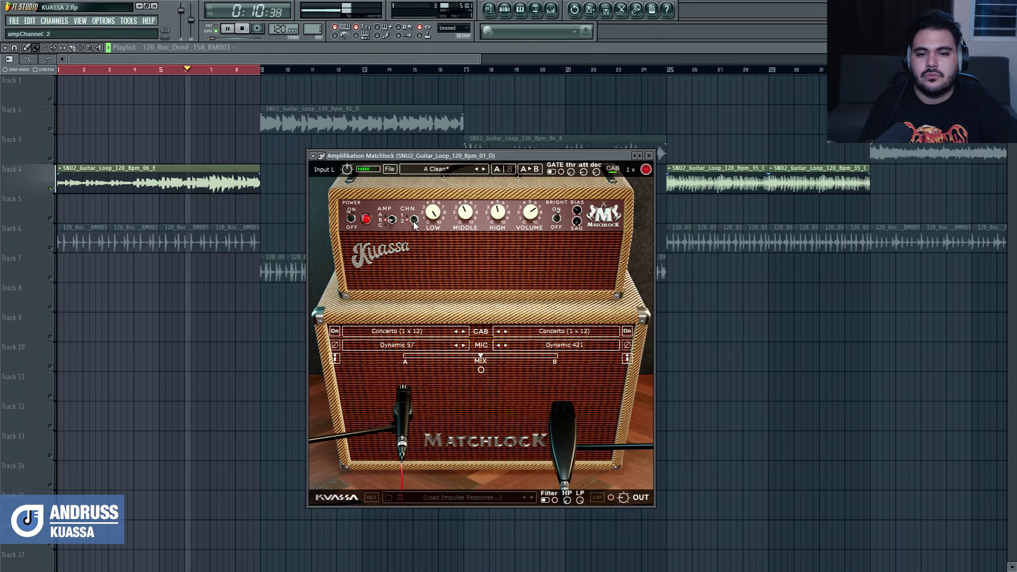
Raise the Matchlock's low tone, stop playback and readjust the amp type selector
left_click(433, 212)
left_click_drag(424, 289, 422, 223)
key("space")
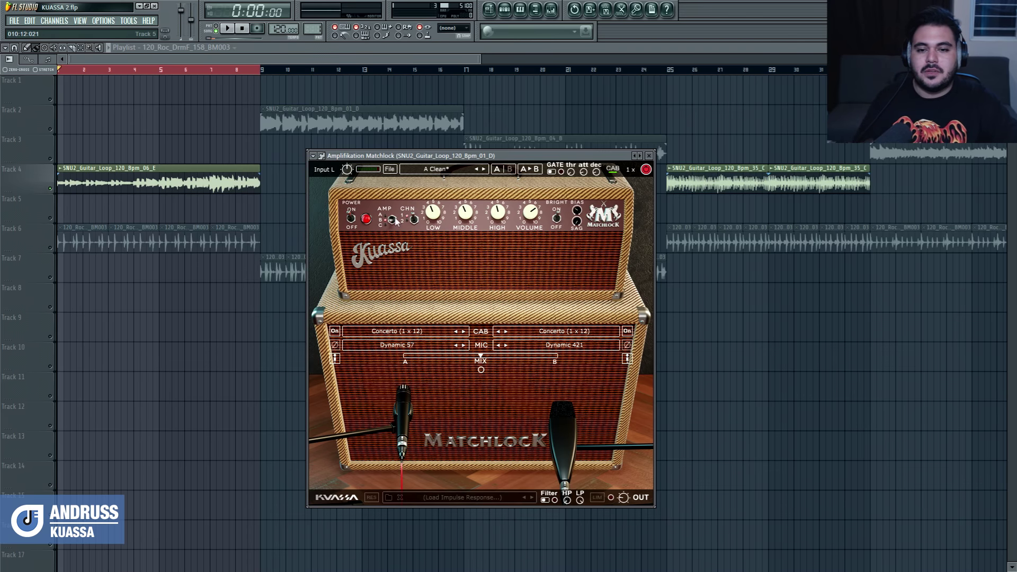
left_click_drag(396, 221, 398, 208)
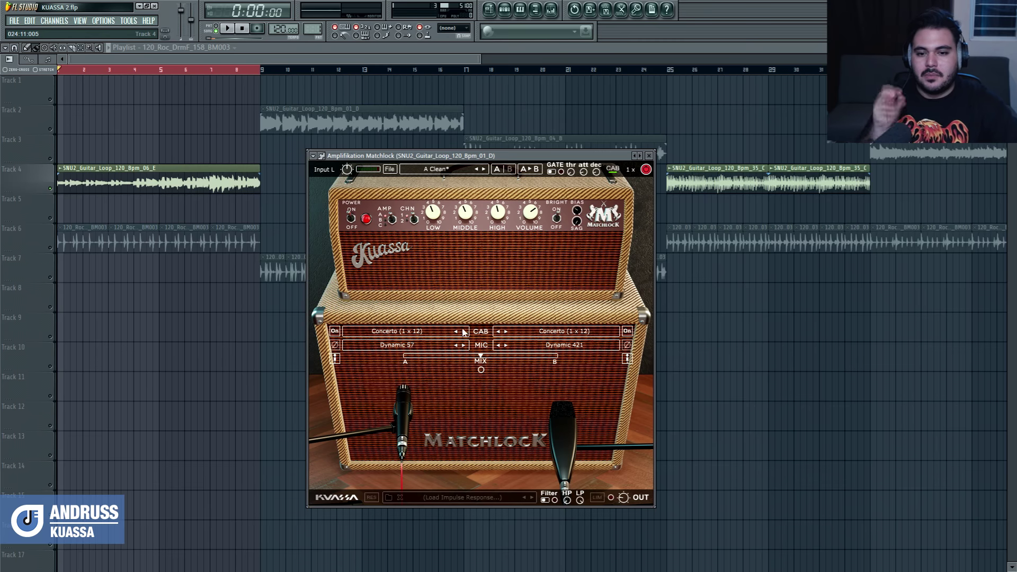
Set Matchlock's cabinet A to Black Twin (2 x 12) and cabinet B to Hot-Rodded (1 x 12)
left_click(418, 333)
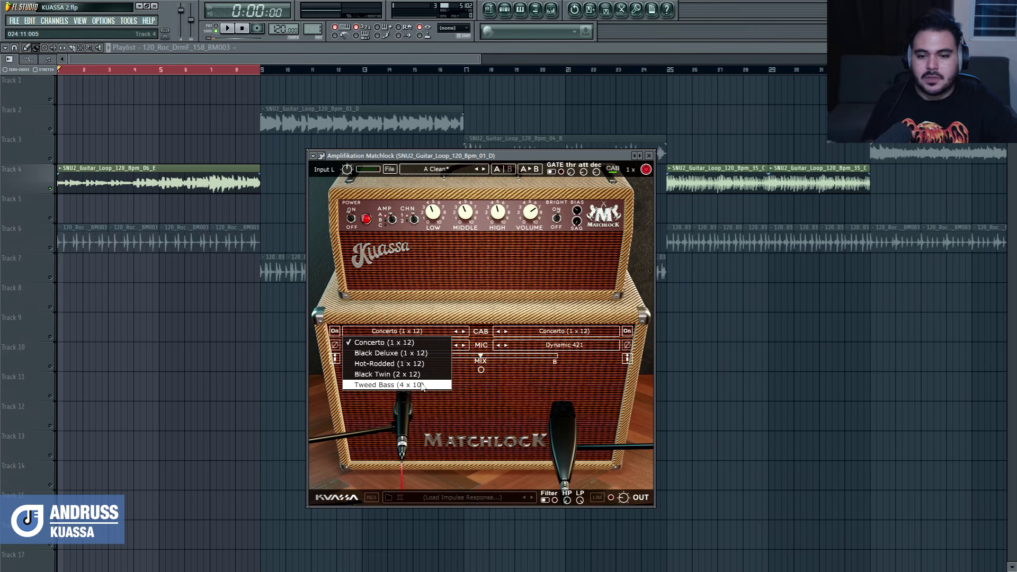
left_click(392, 374)
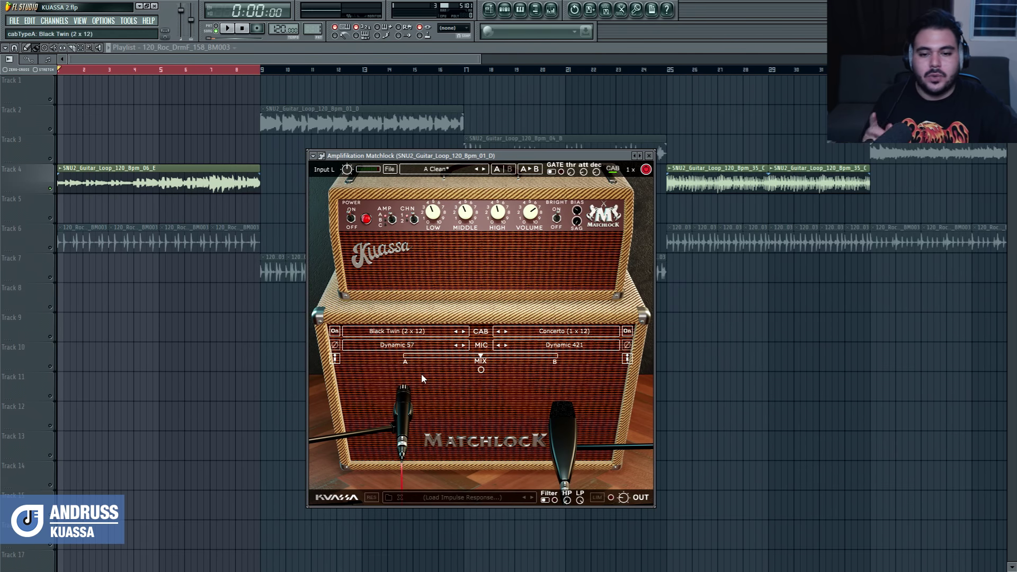
left_click(557, 332)
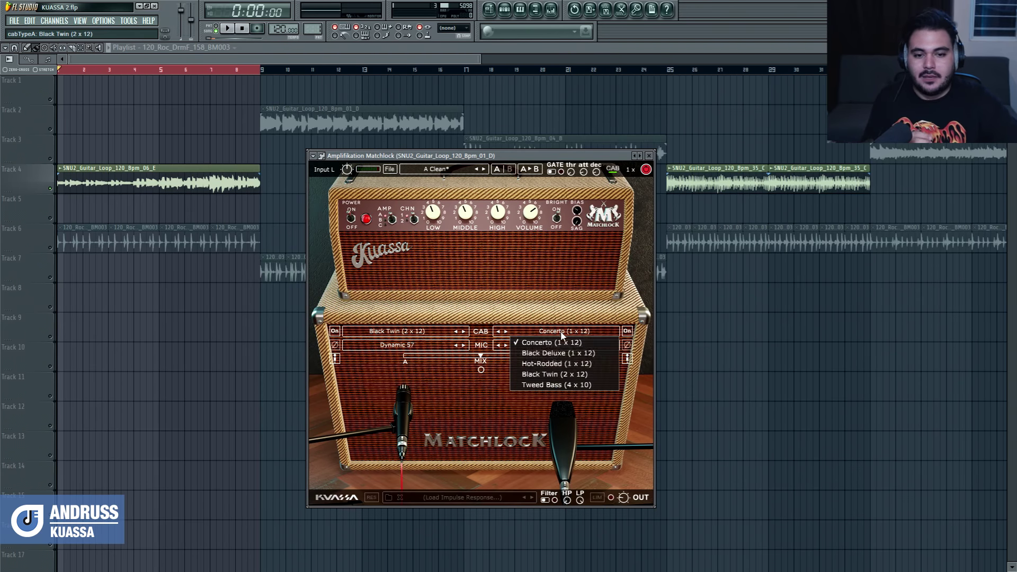
left_click(571, 365)
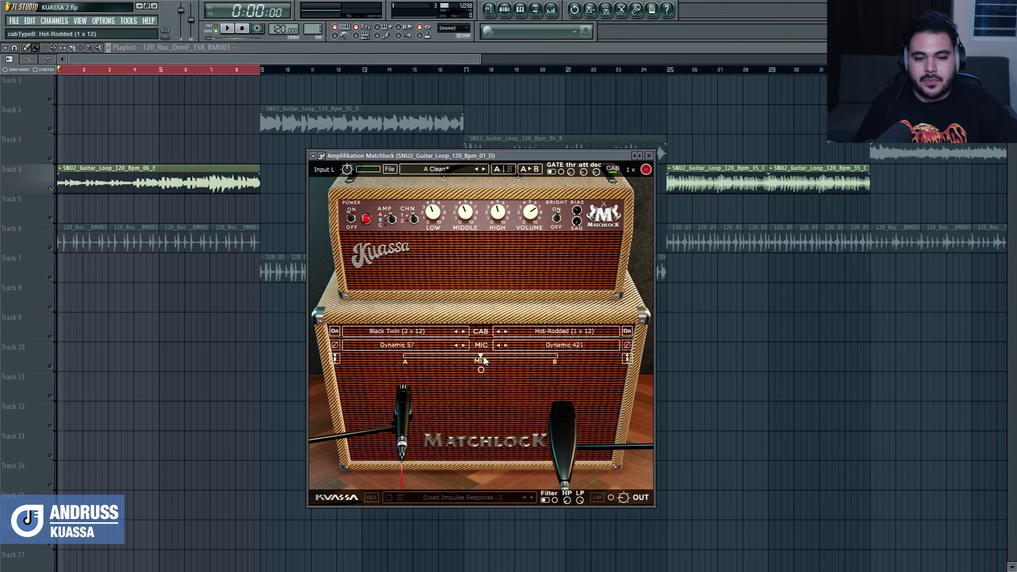
Shift Matchlock's microphone mix fully to A, play the loop and bring the mix back to about 0.52
left_click_drag(483, 359, 406, 361)
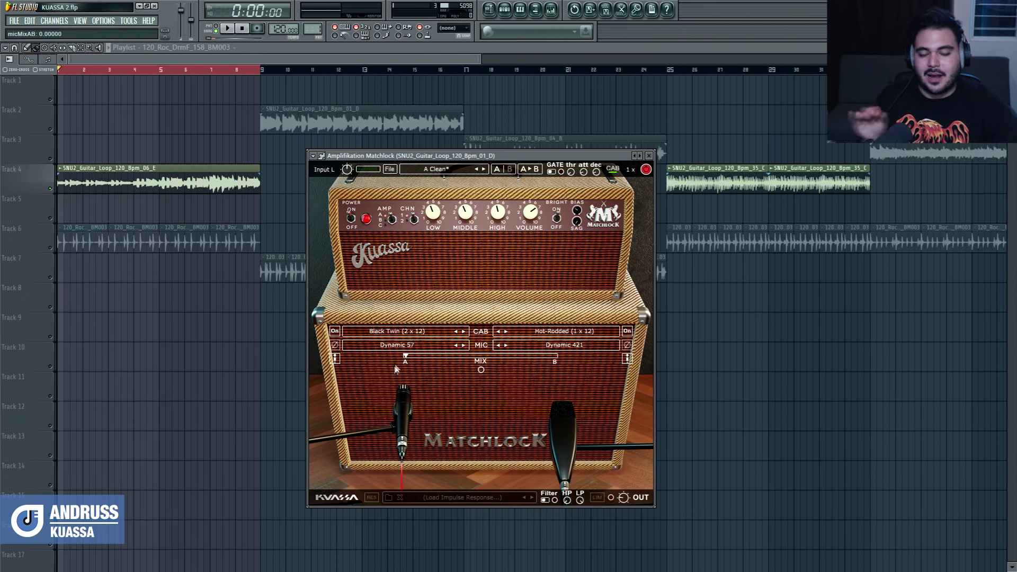
left_click(232, 29)
left_click_drag(407, 360, 484, 366)
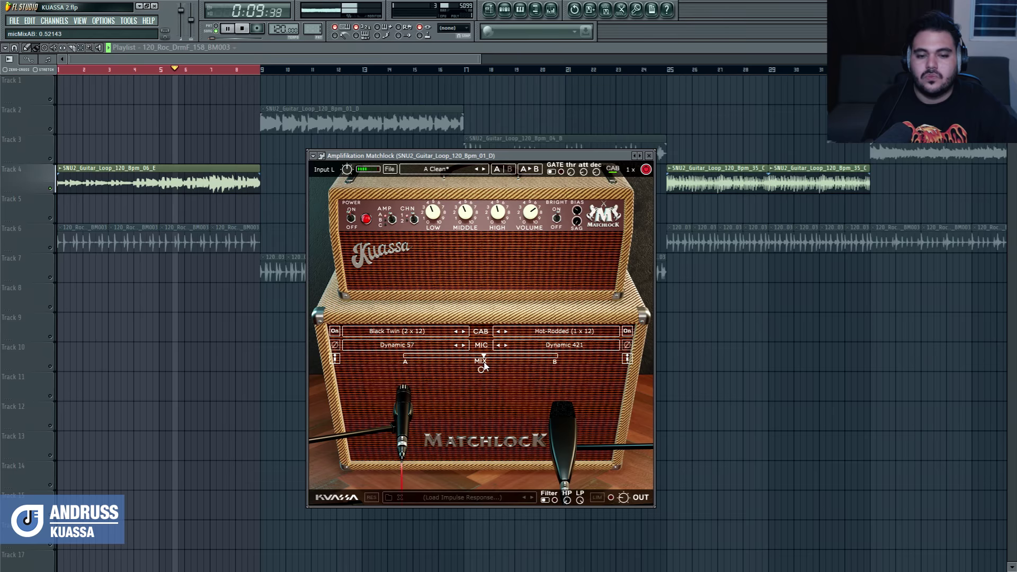
Compare Matchlock's stereo cabinet mode on and off during playback, leave it on and stop the loop
left_click(481, 369)
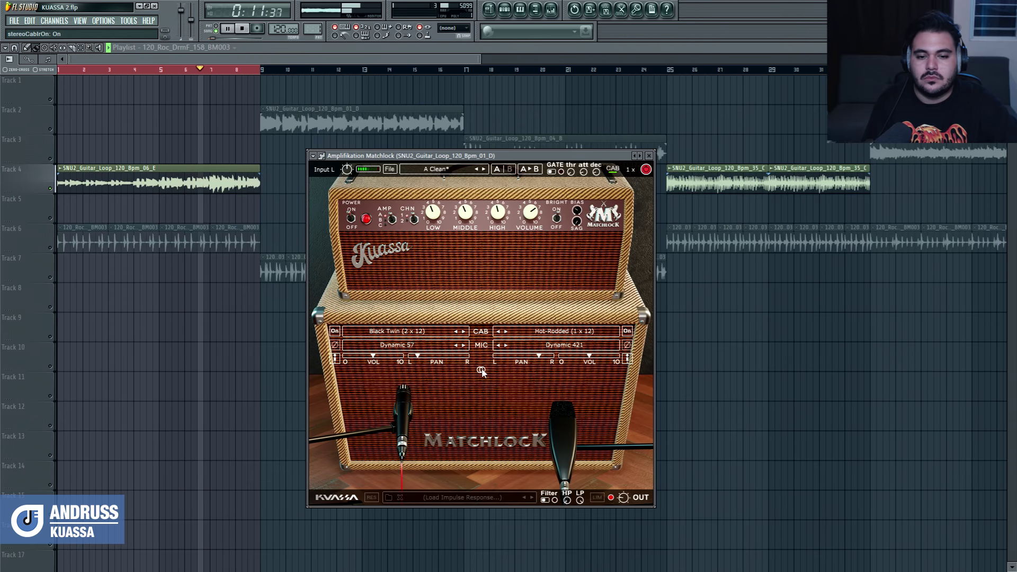
left_click(481, 369)
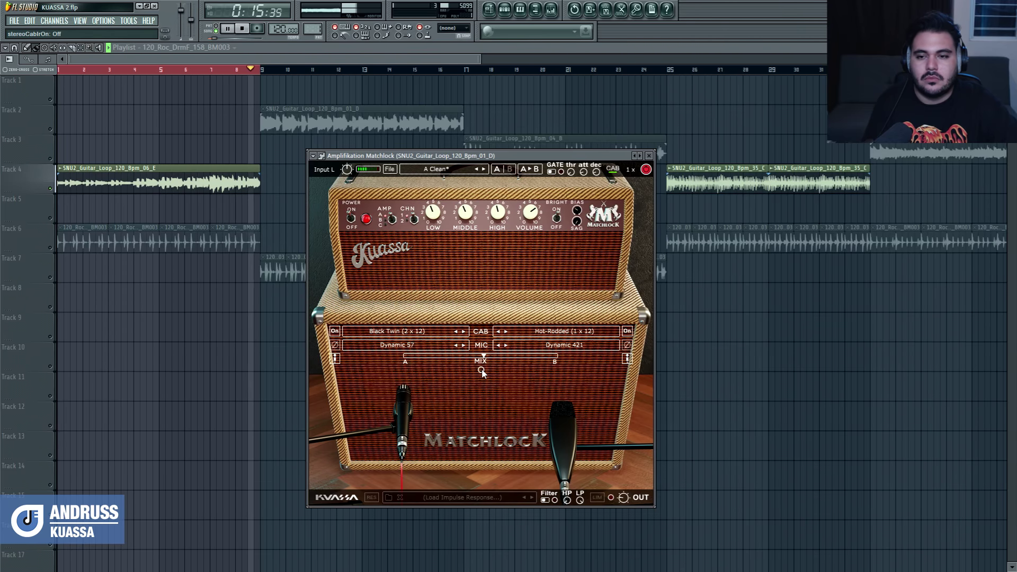
left_click(481, 369)
key("space")
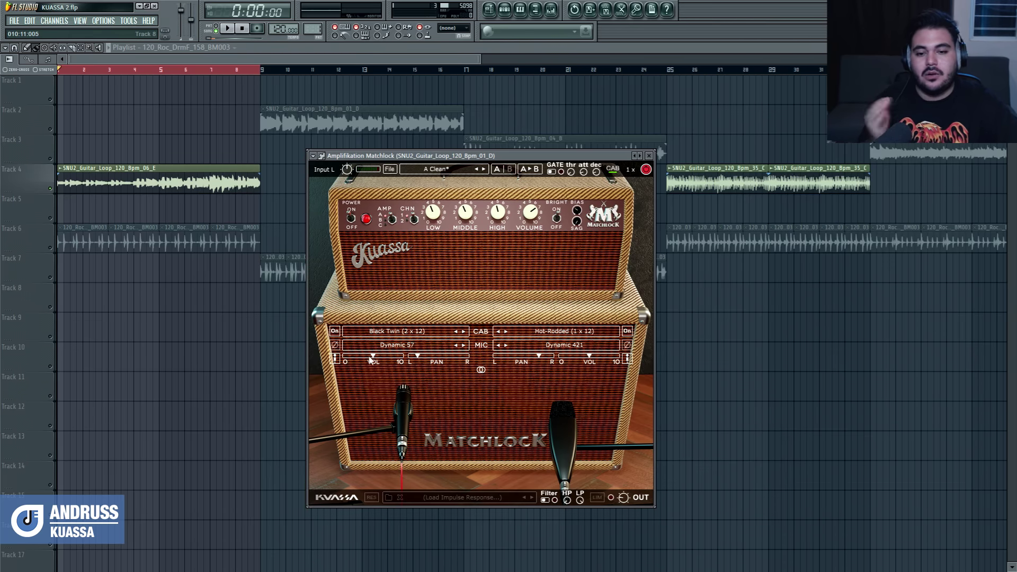
Set microphone A's volume to about 0.32 with panning to the right, and microphone B's volume to about 0.79 with panning to the left
left_click_drag(374, 359, 383, 360)
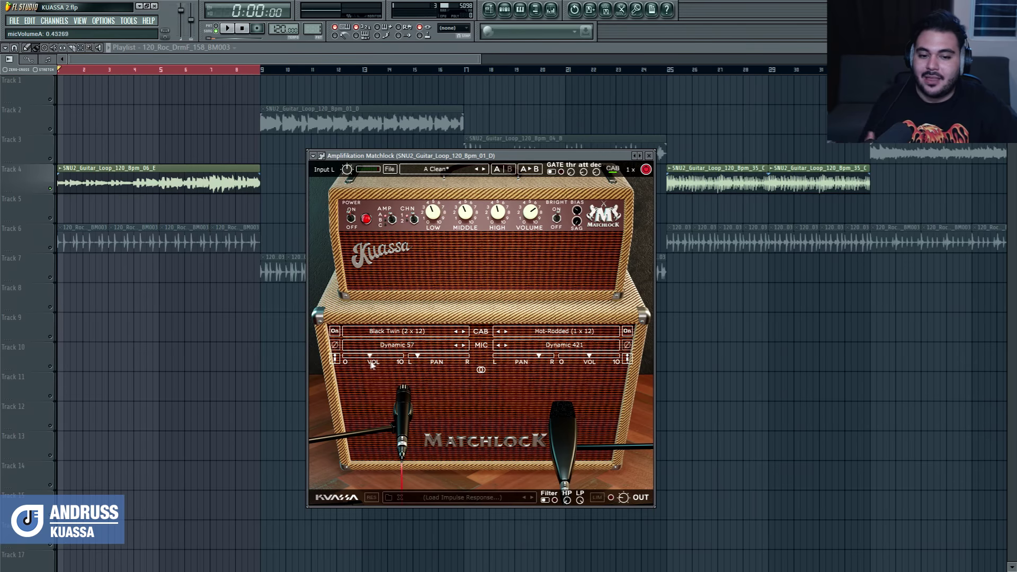
left_click_drag(388, 361, 374, 364)
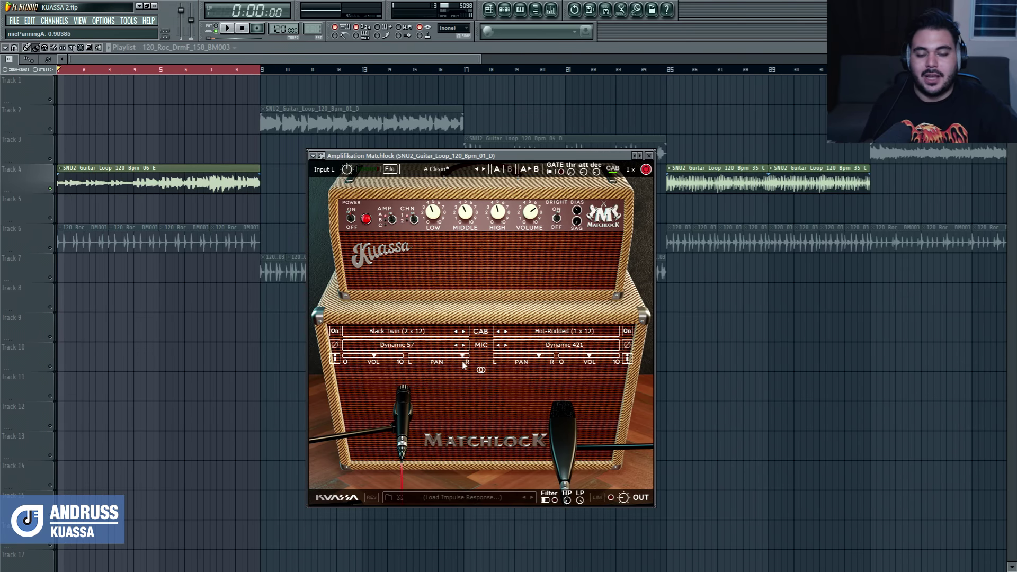
left_click_drag(375, 358, 364, 363)
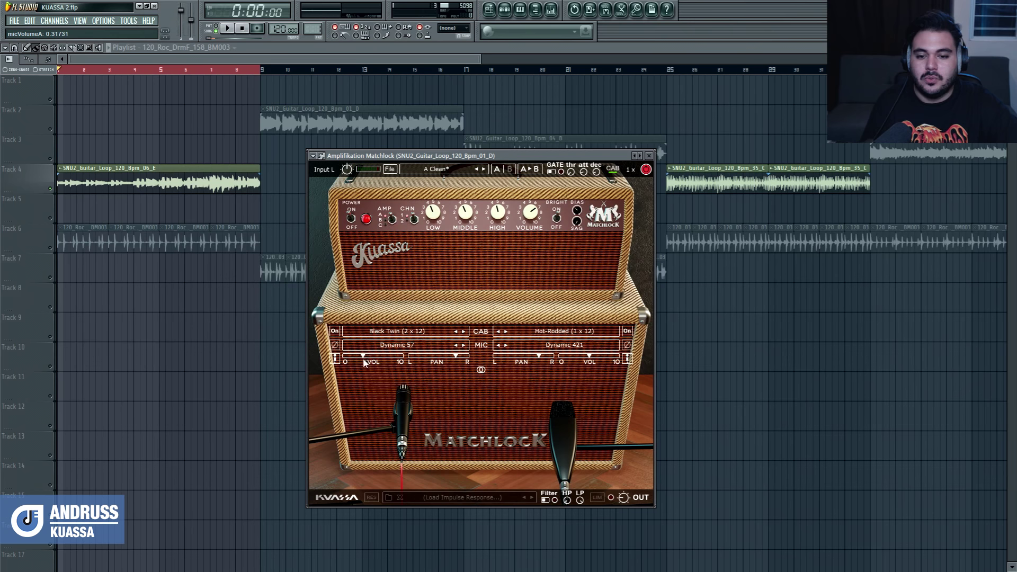
left_click_drag(541, 359, 515, 364)
left_click_drag(590, 357, 596, 359)
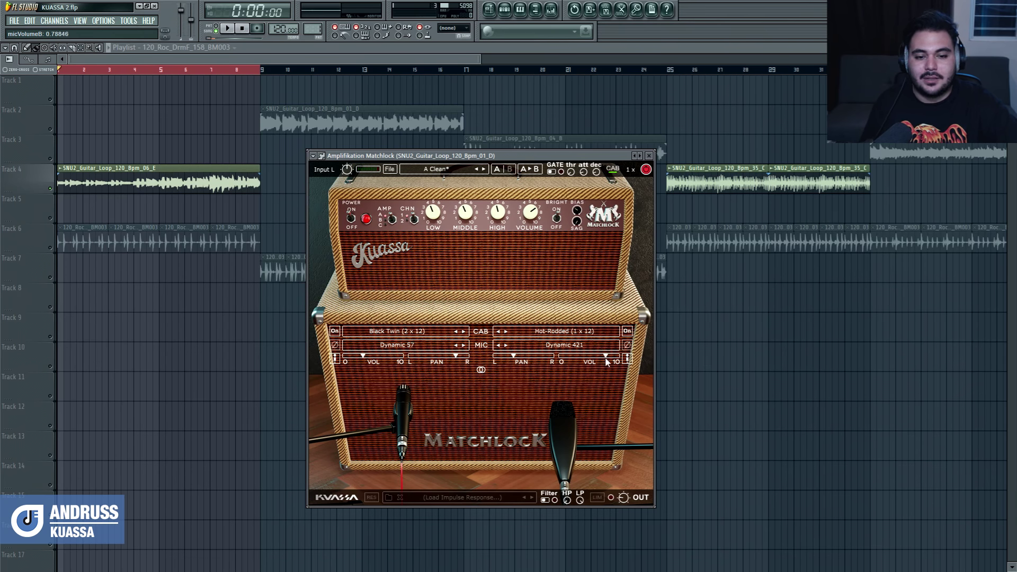
Play the loop while sweeping microphone B's pan fully left and partway back, and compare Matchlock bypassed and active
key("space")
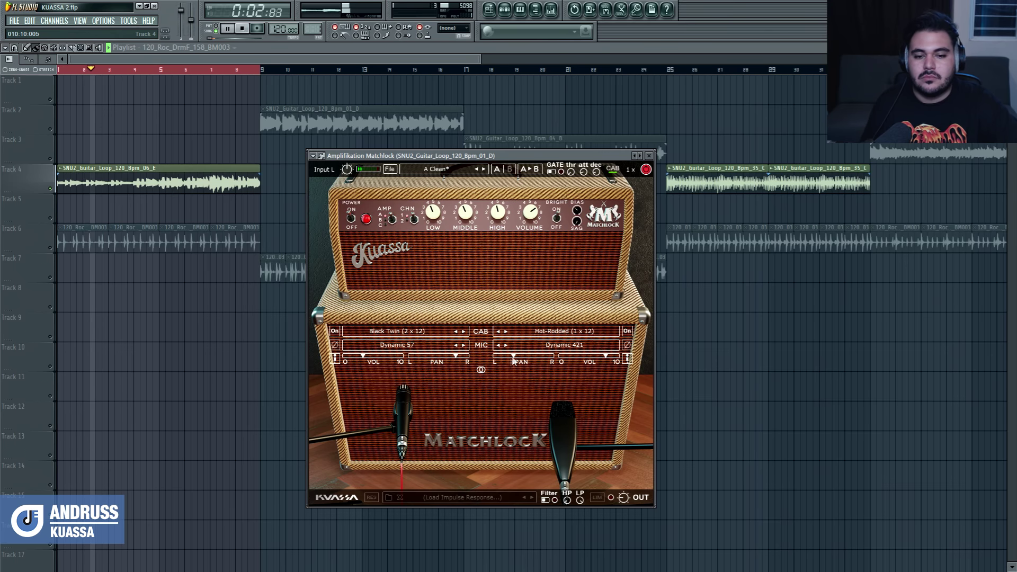
left_click_drag(513, 360, 496, 359)
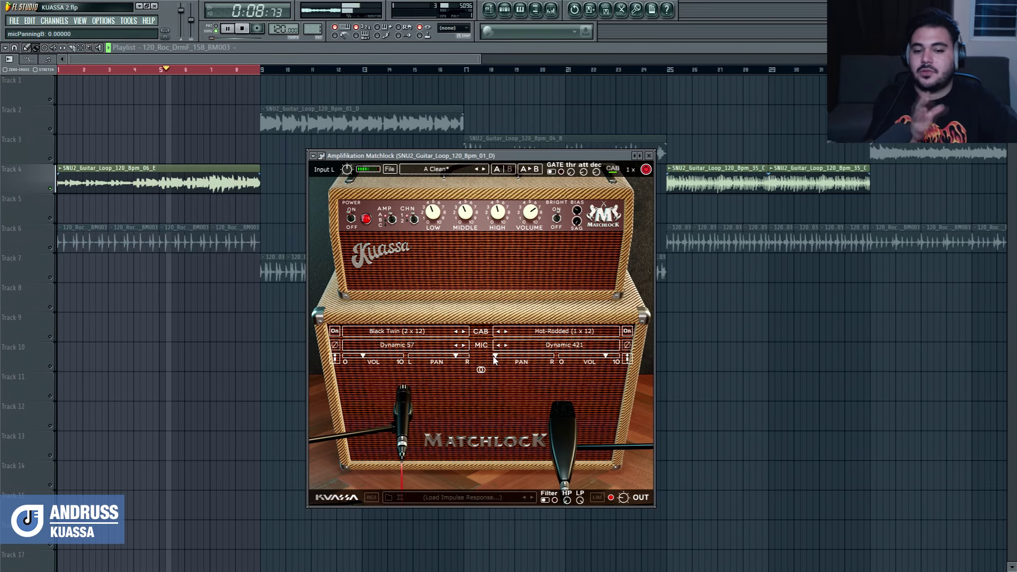
left_click_drag(494, 360, 516, 364)
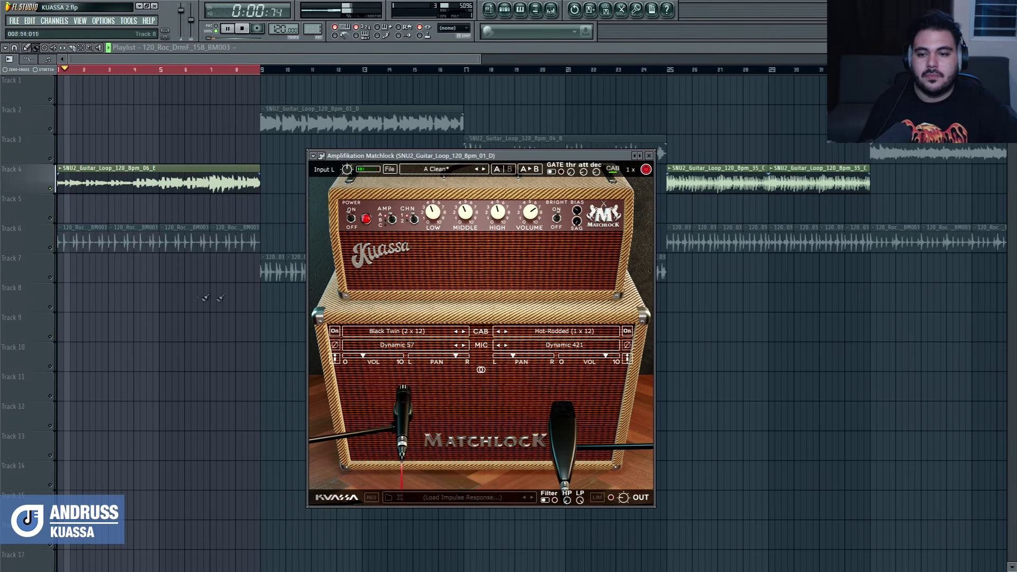
left_click(646, 170)
left_click(646, 170)
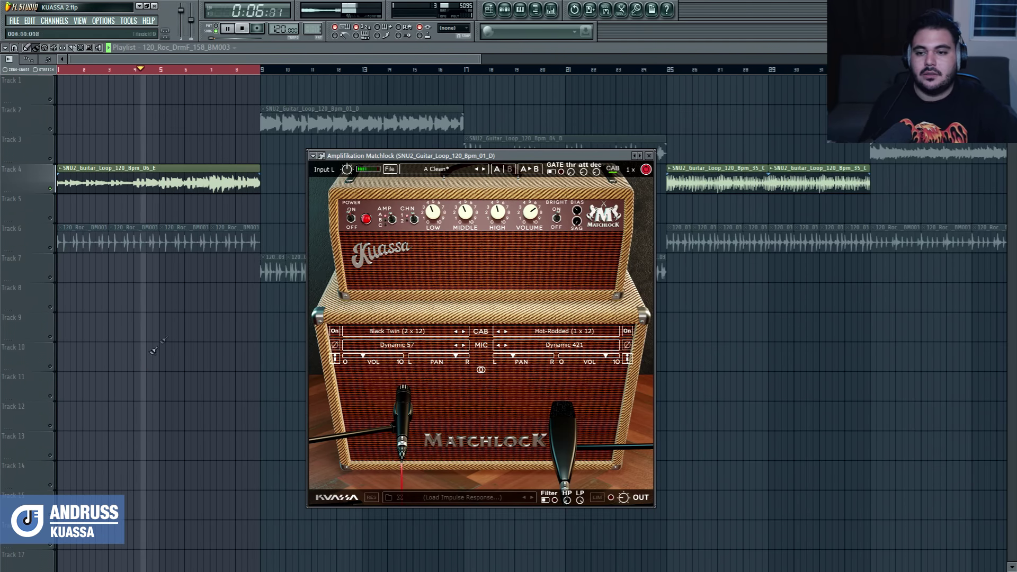
Close the plugin window, unmute the drum loops on Track 6 and restart playback
key("Escape")
key("space")
left_click(51, 247)
key("space")
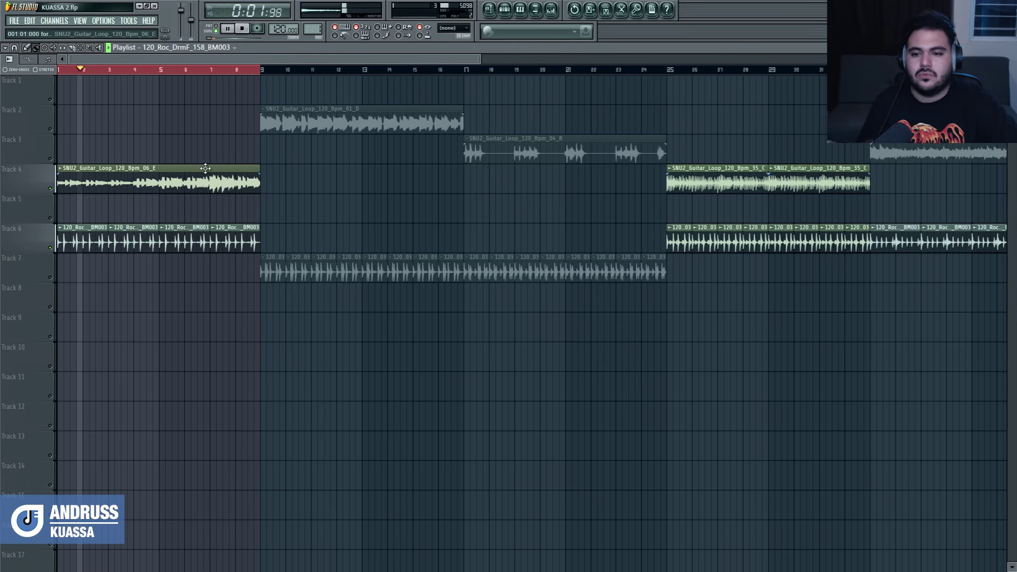
Reopen Matchlock from the mixer and move the Dynamic 57 microphone to a distance of about 0.61
left_click(551, 9)
left_click(884, 217)
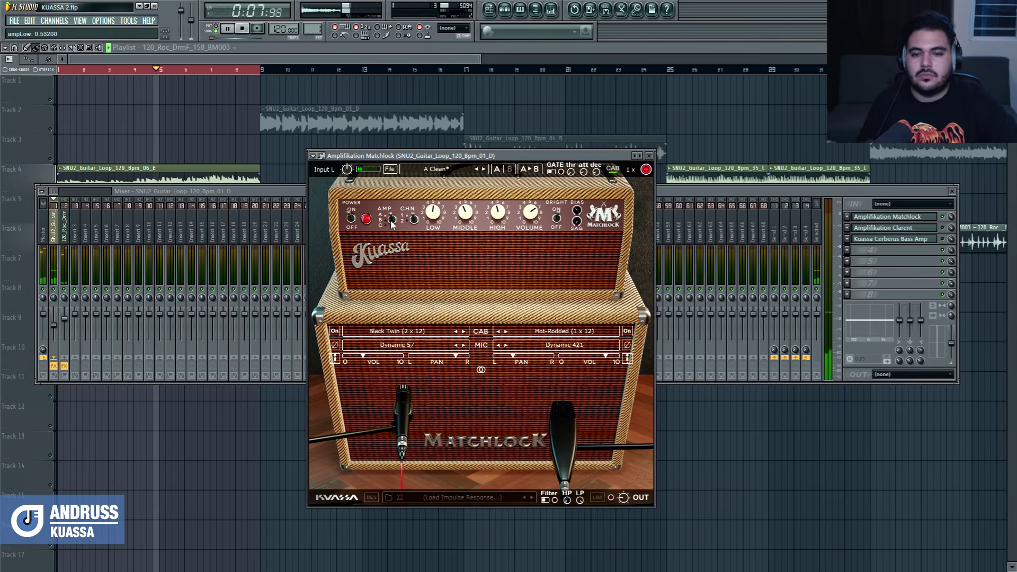
left_click_drag(403, 426, 473, 467)
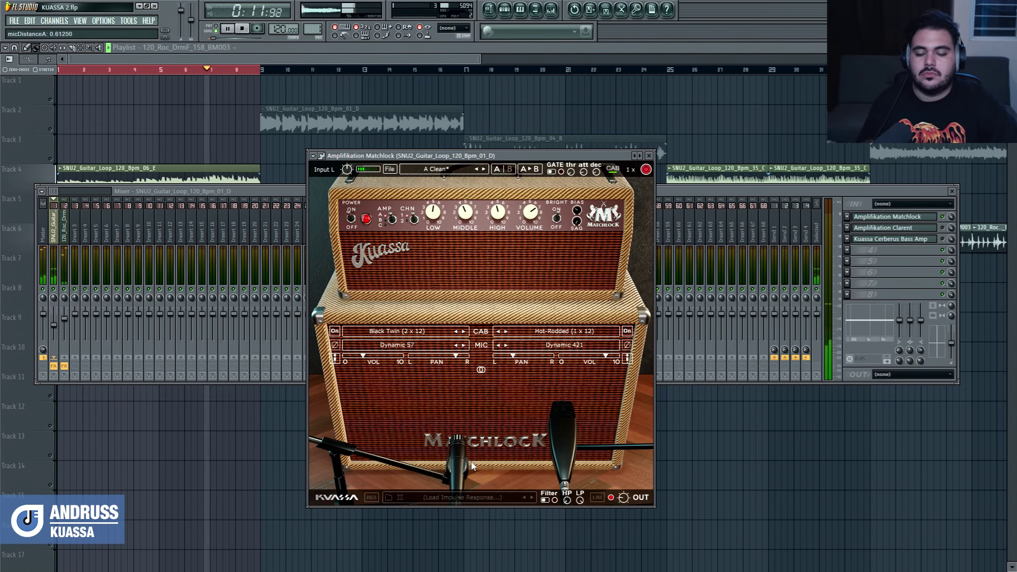
Unmute the guitar on Track 2 and the drums on Track 7, stop playback and set the loop region to bars 9 through 16
key("F12")
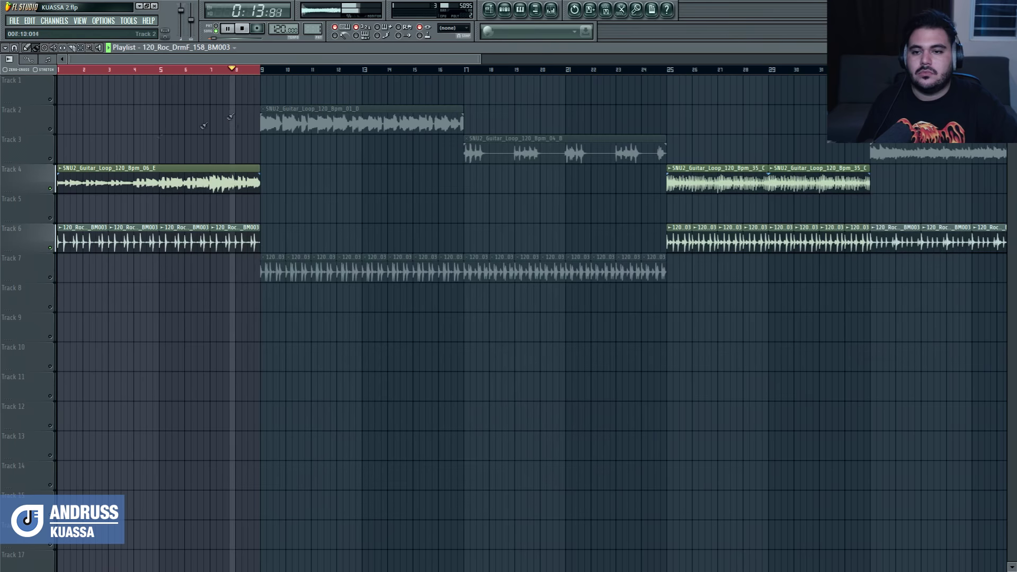
left_click(50, 130)
left_click(51, 279)
key("space")
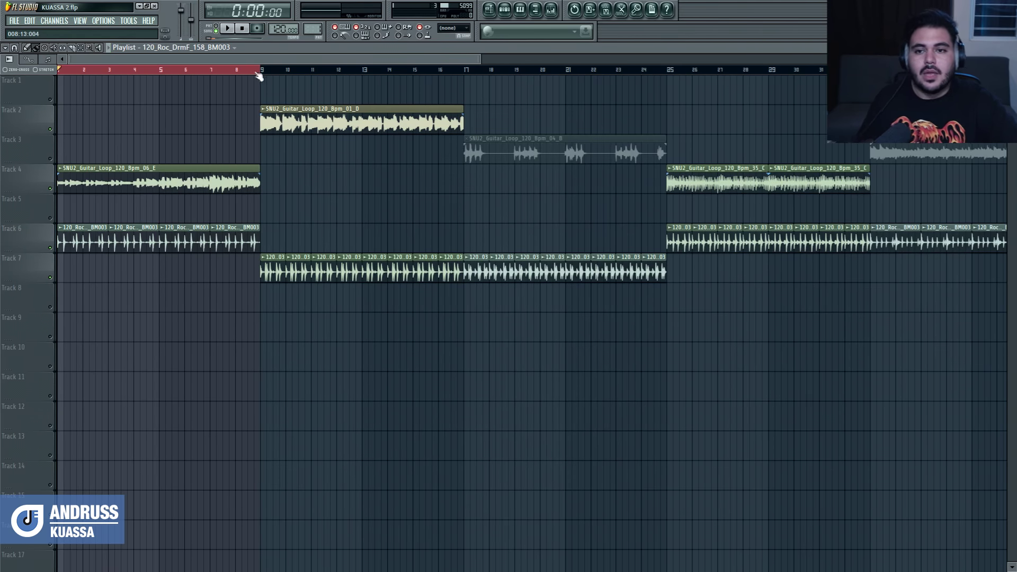
left_click_drag(261, 71, 466, 73)
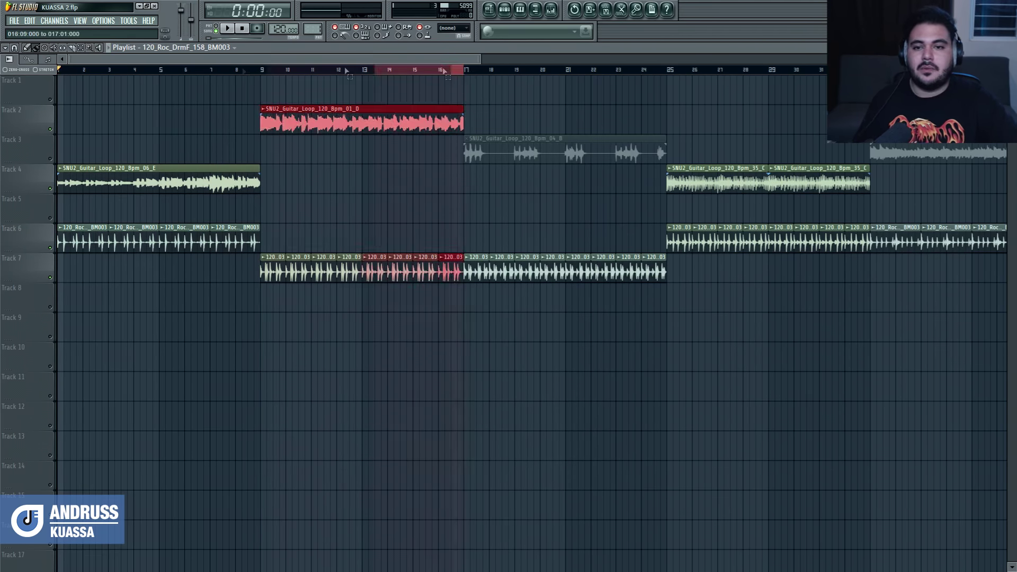
Bypass Matchlock, mute the drums on Track 7 and play the Track 2 guitar loop on its own
left_click(551, 11)
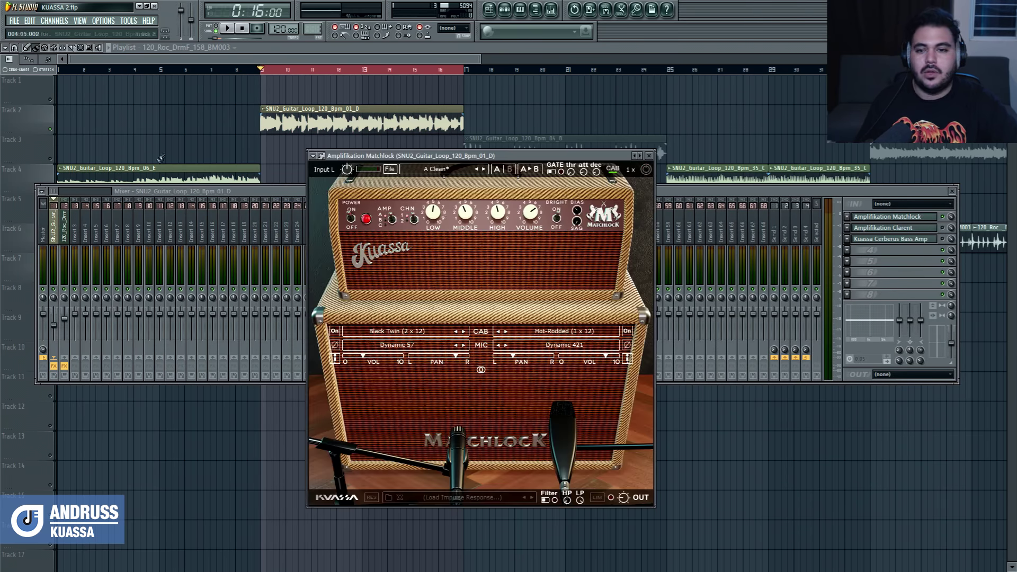
left_click(211, 119)
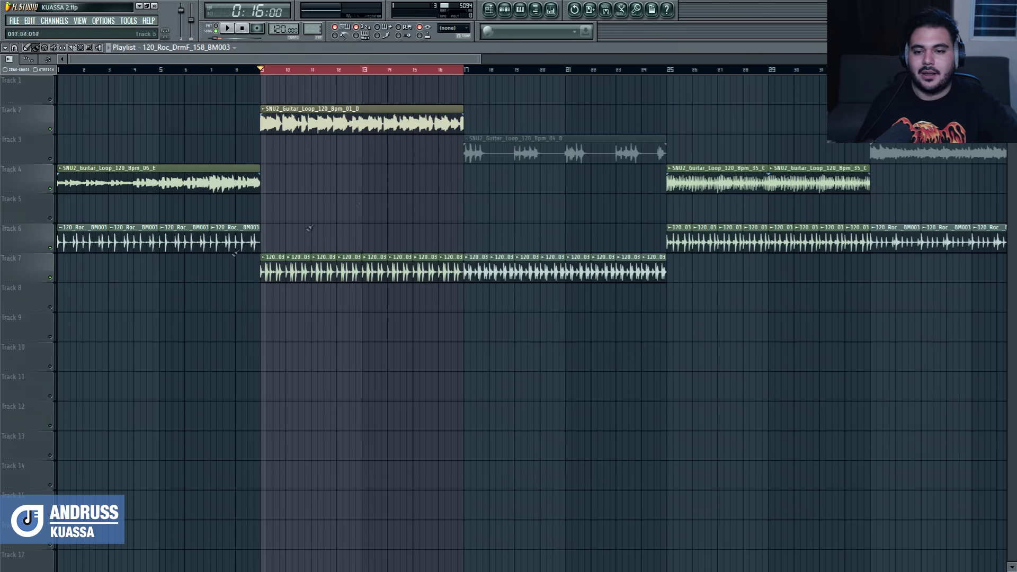
left_click(50, 279)
key("space")
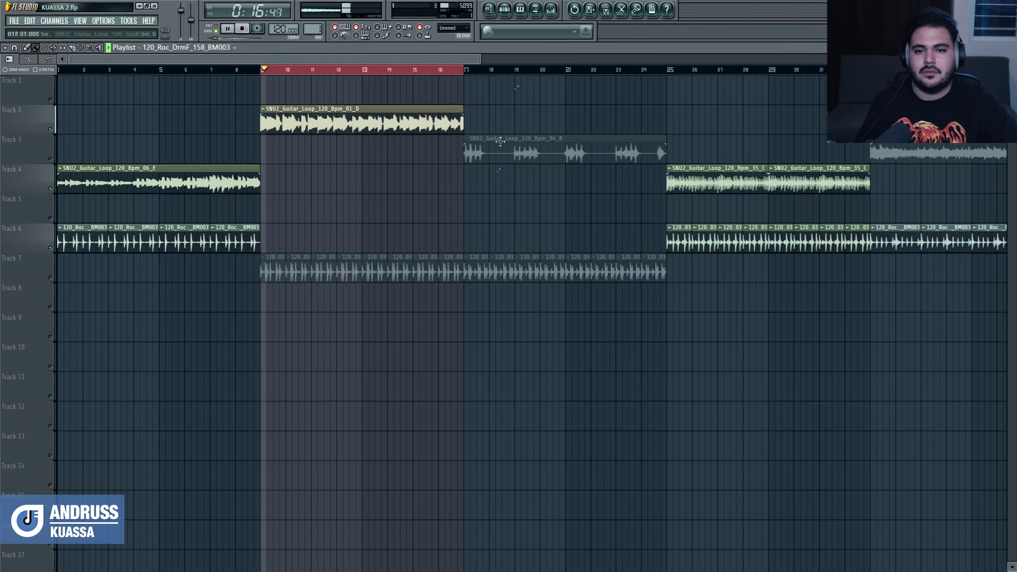
Reopen Matchlock from the mixer, activate its processing and turn off the stereo cabinet mode
left_click(553, 12)
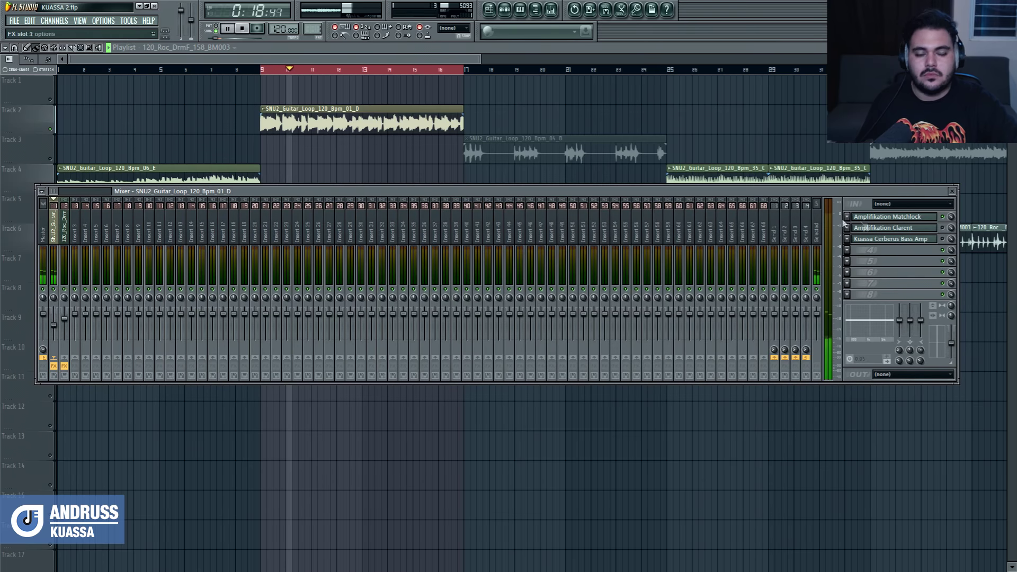
left_click(931, 217)
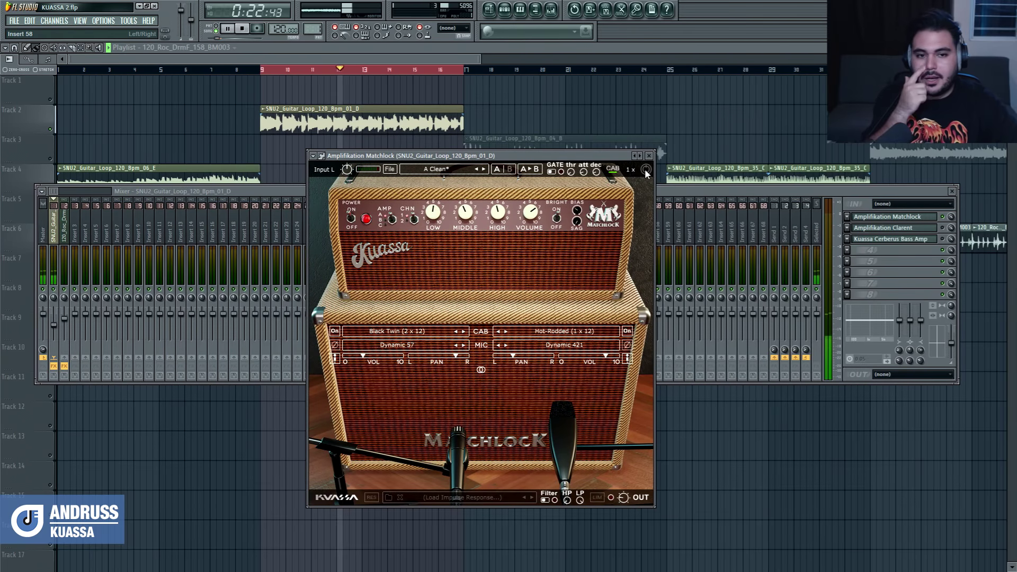
left_click(646, 170)
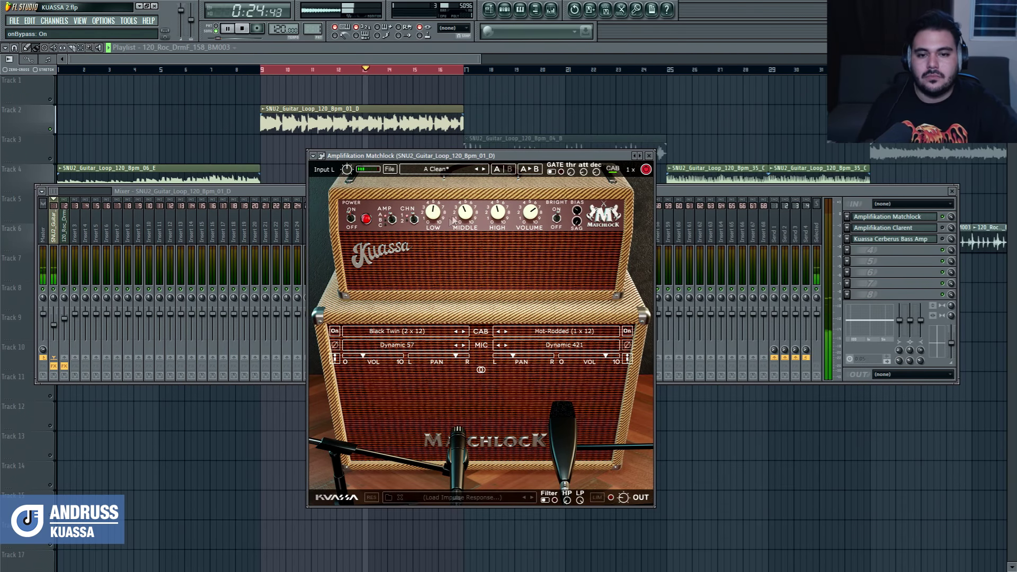
left_click(480, 369)
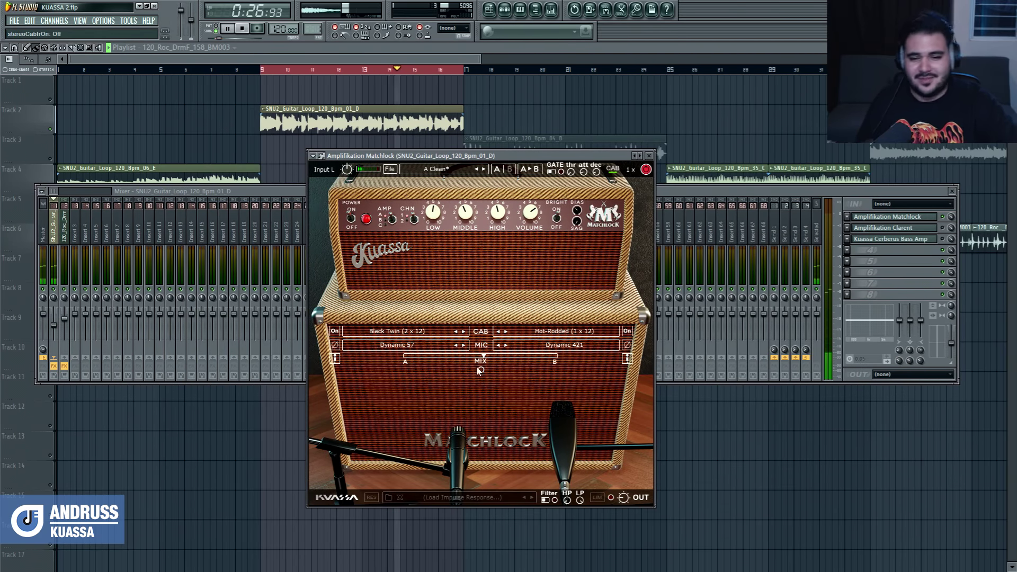
Advance through Matchlock's presets past A For Boost and load A Strumming while the loop plays
left_click(484, 170)
left_click(484, 169)
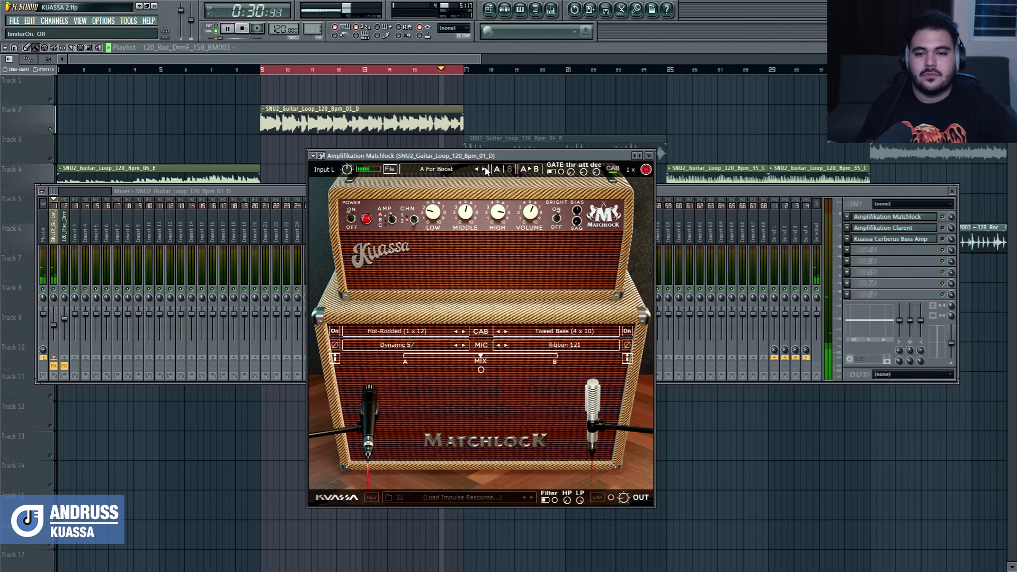
left_click(485, 169)
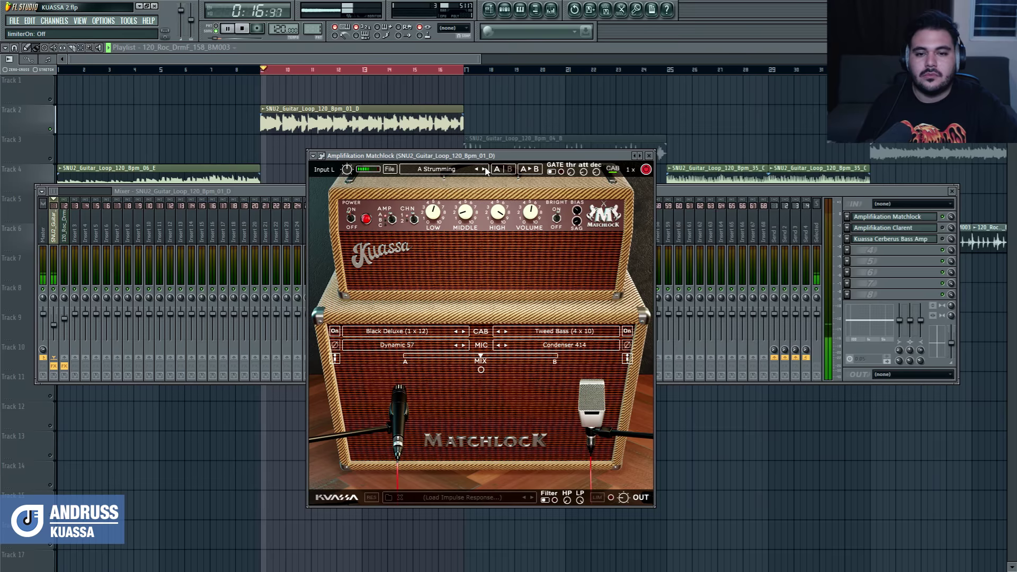
Examine Matchlock's list of presets for amp types A, B and C, and stop playback
left_click(450, 169)
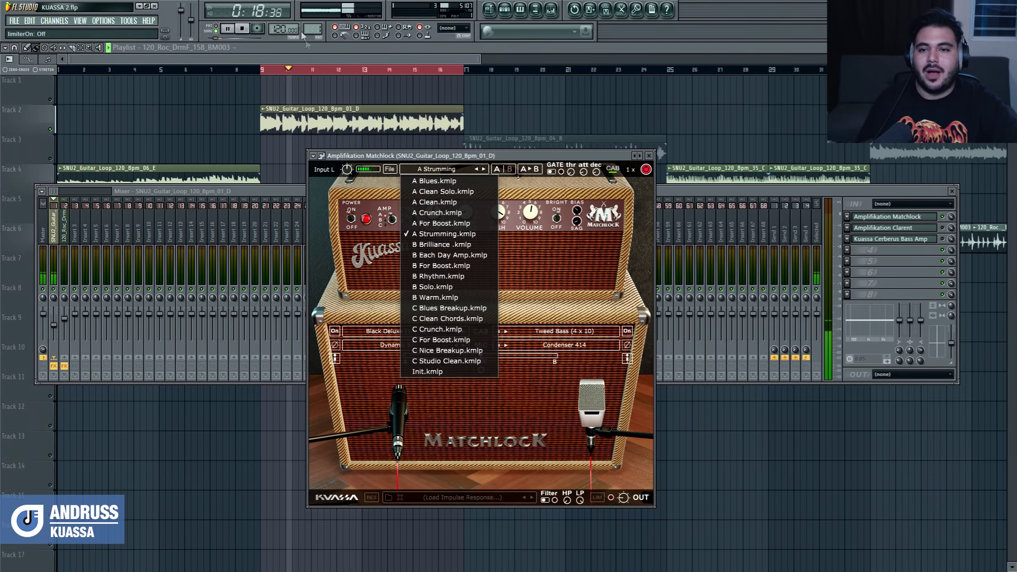
left_click(453, 170)
left_click(455, 170)
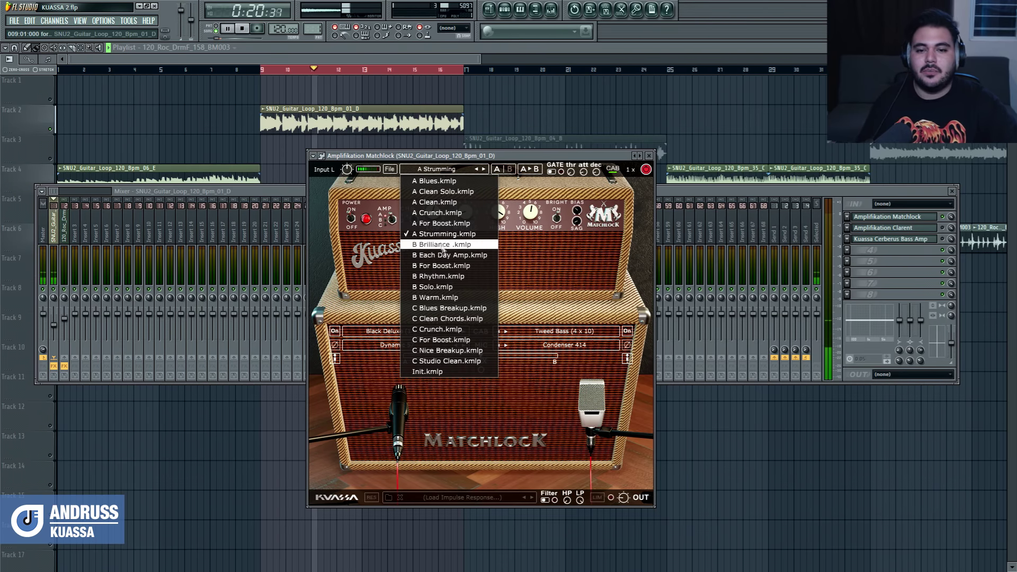
left_click(248, 31)
left_click(244, 30)
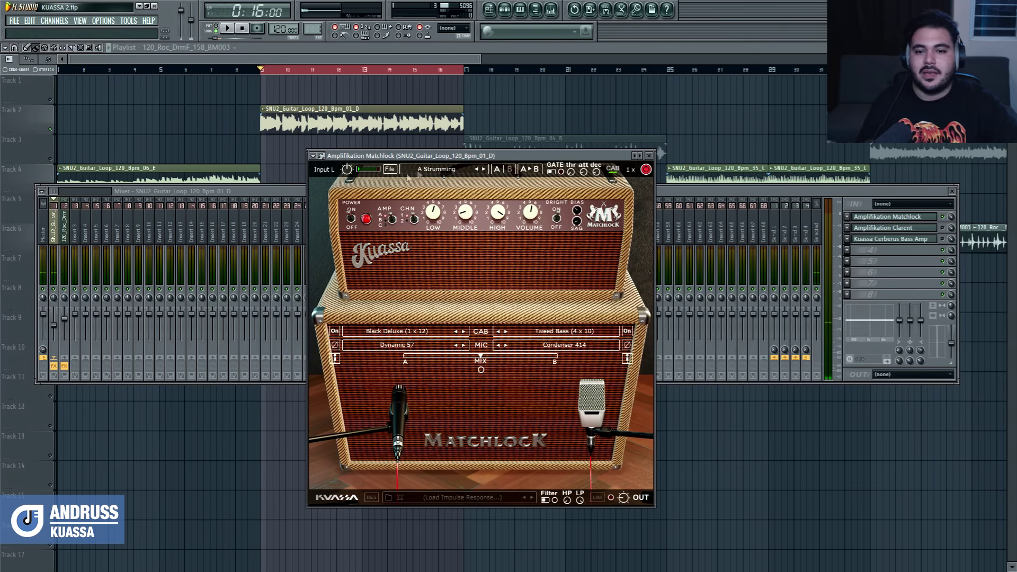
Load Matchlock's B Brilliance preset and play the Track 2 guitar loop through it
left_click(452, 169)
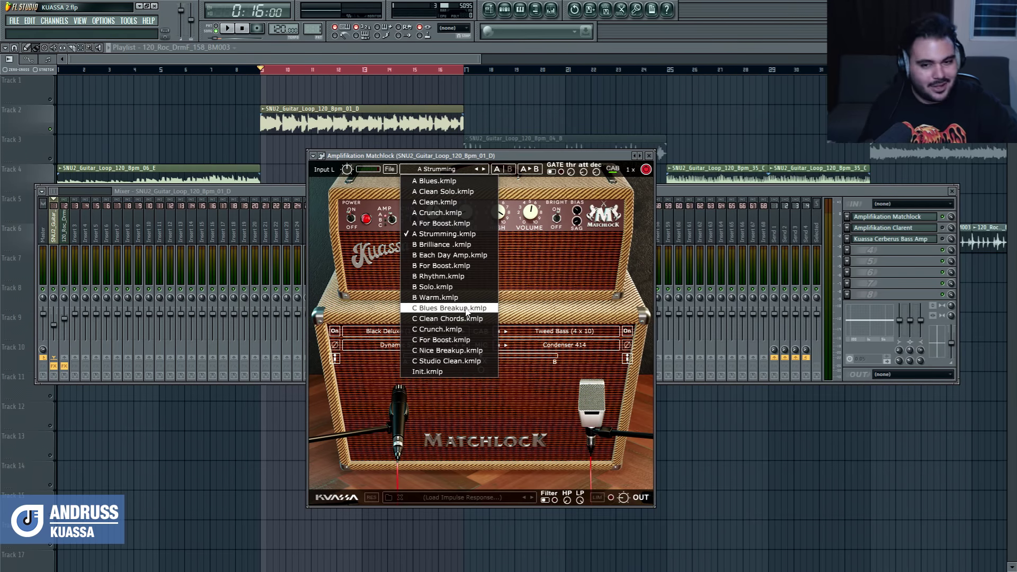
left_click(436, 245)
key("space")
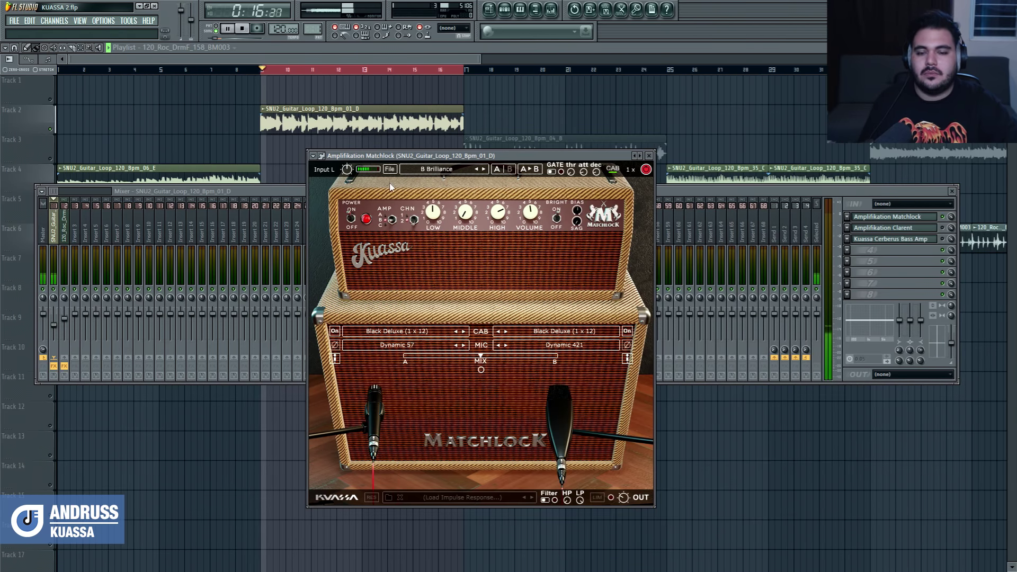
Advance to the B Each Day Amp preset and reposition both microphones in front of the cabinet
left_click(483, 169)
left_click_drag(381, 398, 366, 374)
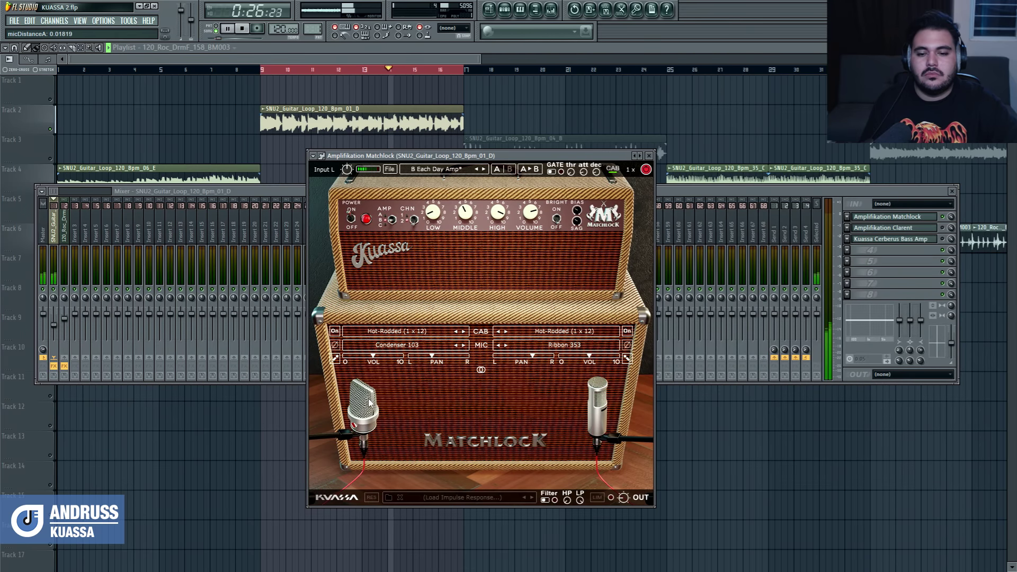
left_click_drag(598, 403, 564, 404)
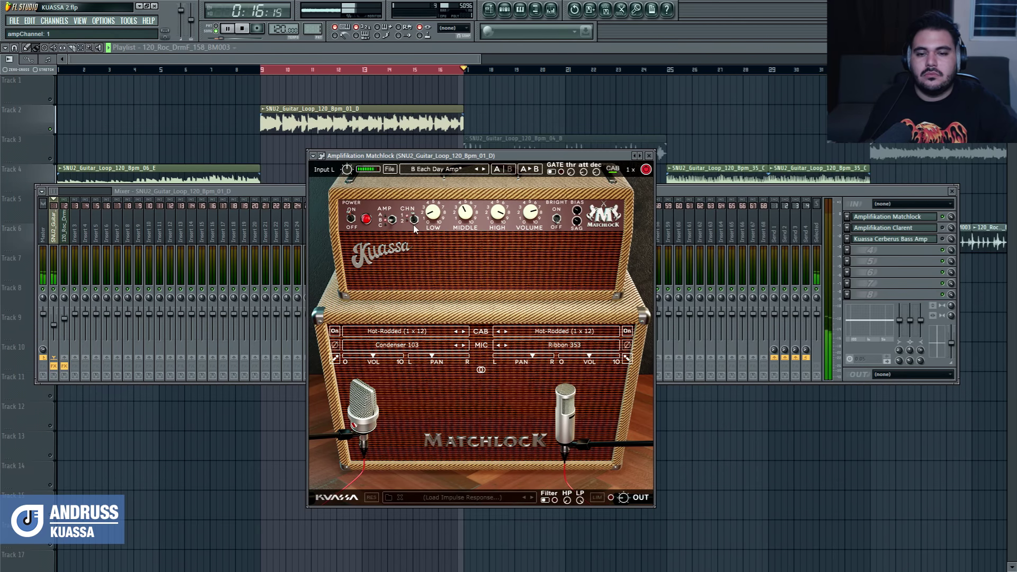
Adjust the amp head's Low, Middle, High, Volume, Bias and Sag knobs while the guitar loop plays
left_click_drag(433, 213, 441, 200)
left_click(465, 212)
left_click(497, 211)
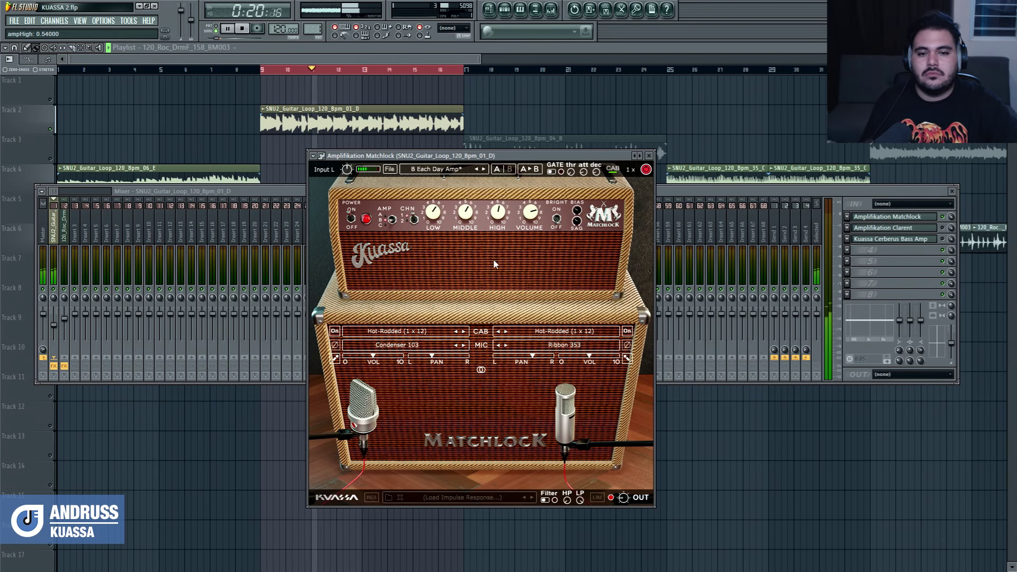
left_click(530, 213)
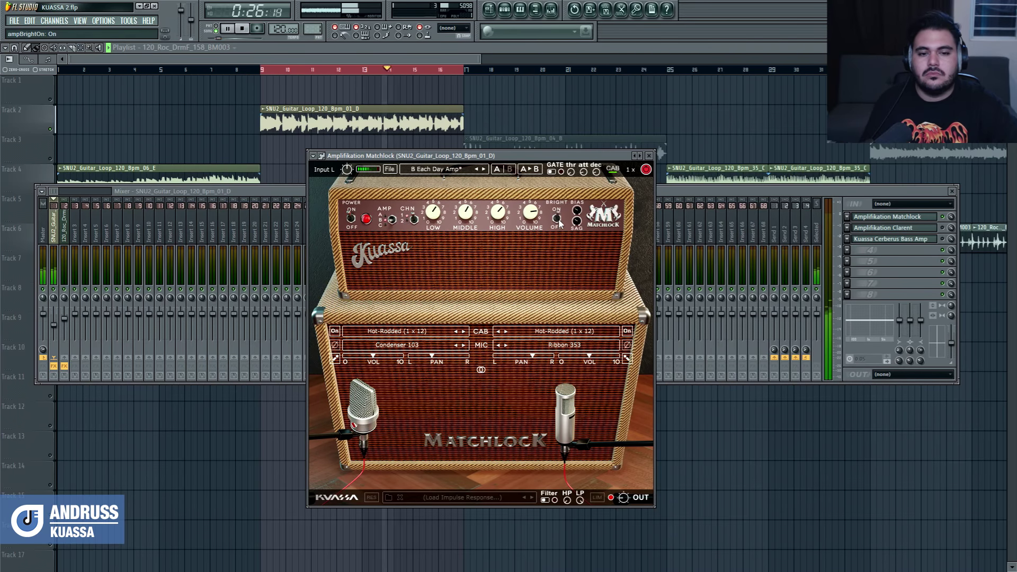
left_click_drag(576, 212, 570, 253)
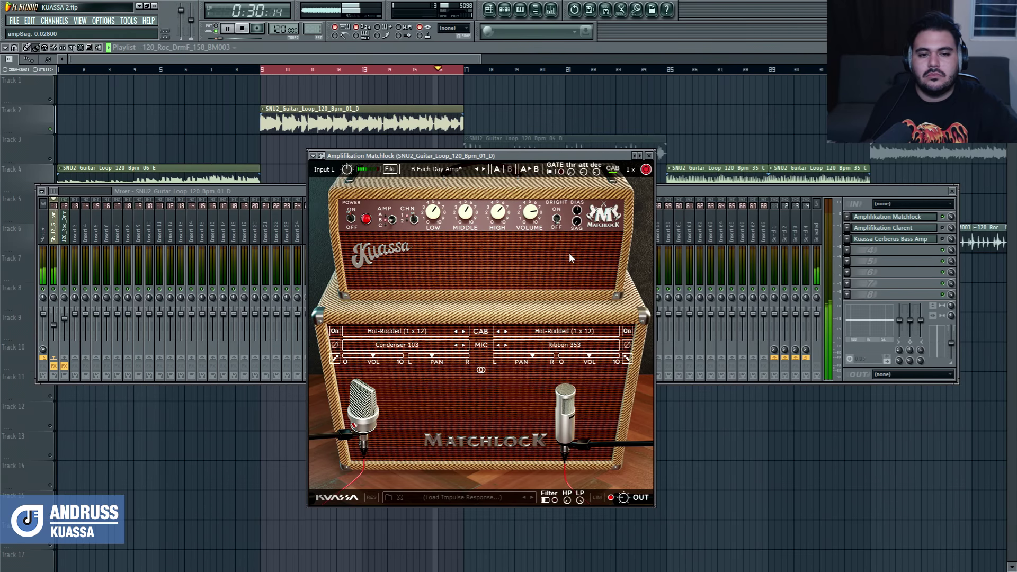
left_click_drag(600, 149, 578, 234)
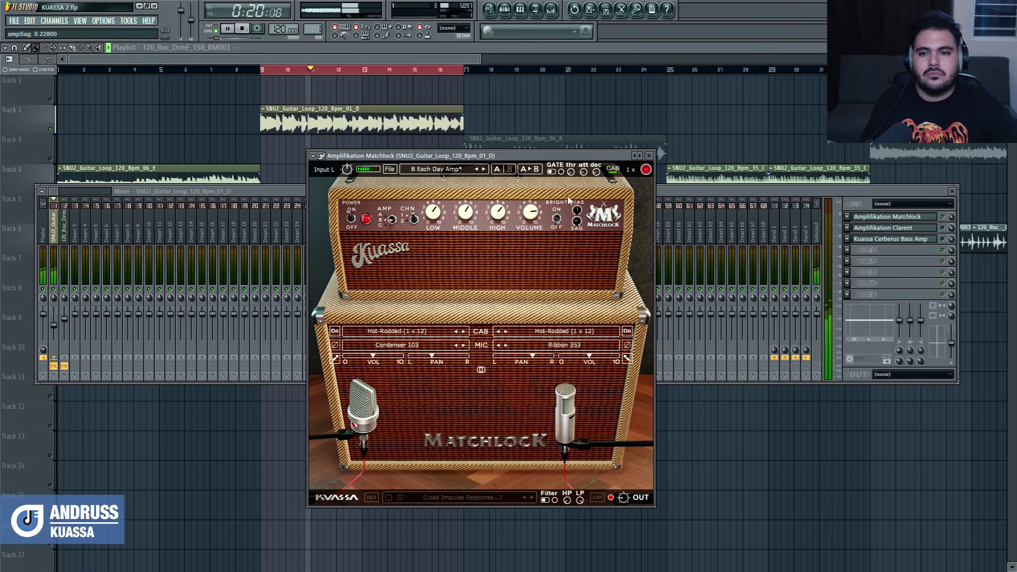
Try out Matchlock's output high-pass filter and limiter on the guitar loop, and switch the filter back off
mouse_move(567, 500)
left_mouse_down()
mouse_move(590, 440)
mouse_move(579, 495)
left_mouse_up()
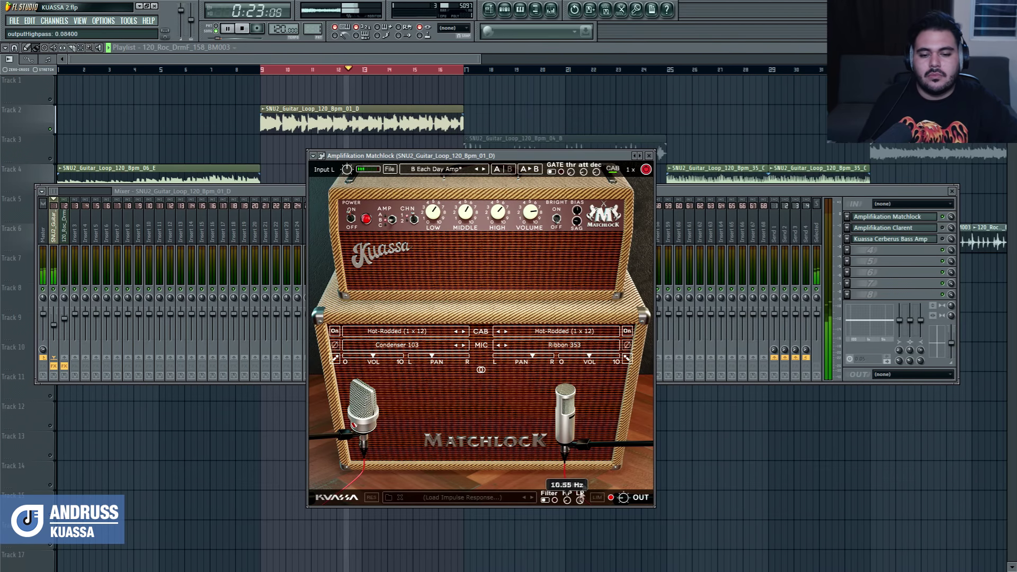
left_click(242, 29)
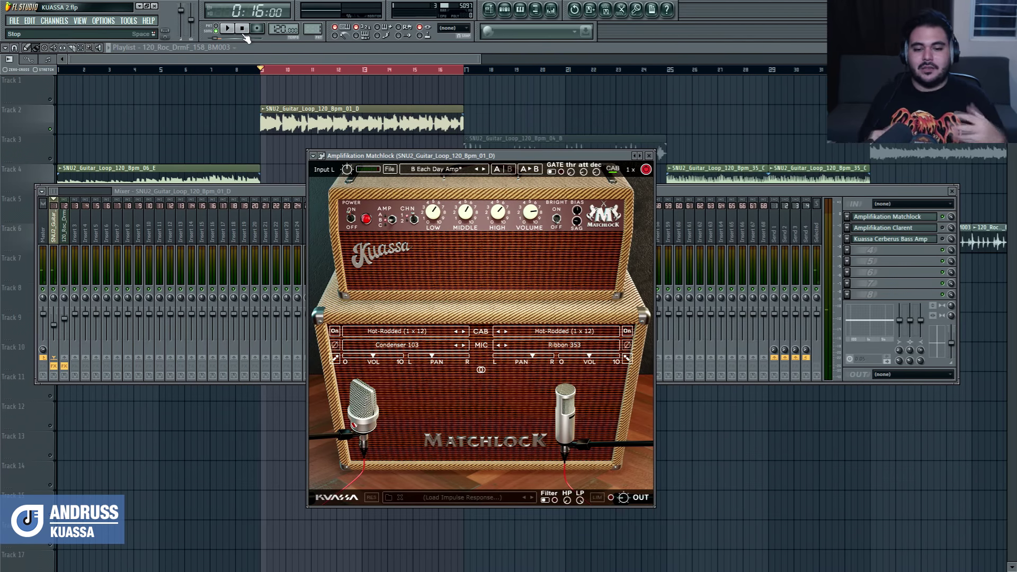
left_click(546, 501)
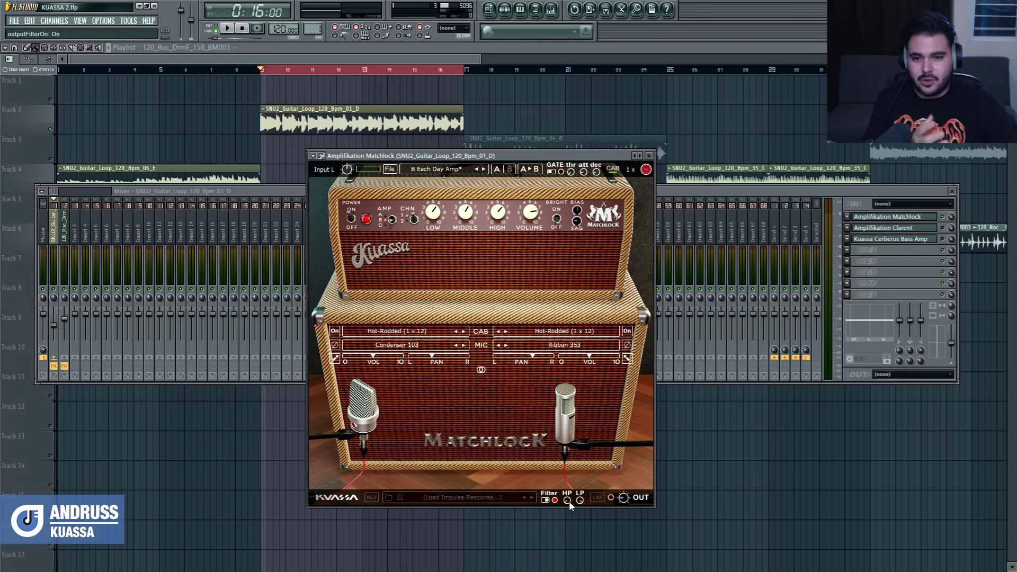
key("space")
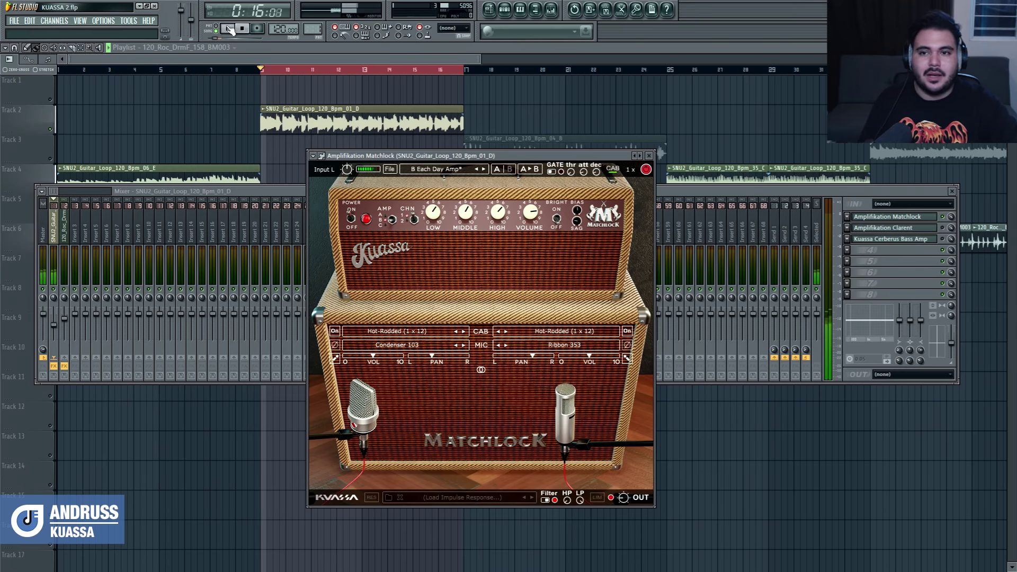
left_click_drag(567, 500, 570, 534)
left_click(597, 497)
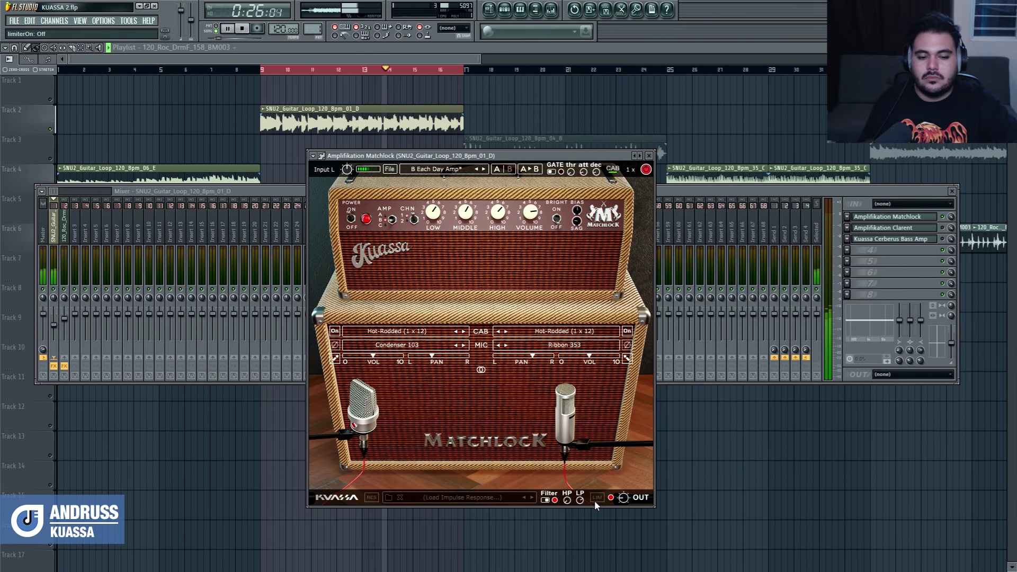
left_click(546, 500)
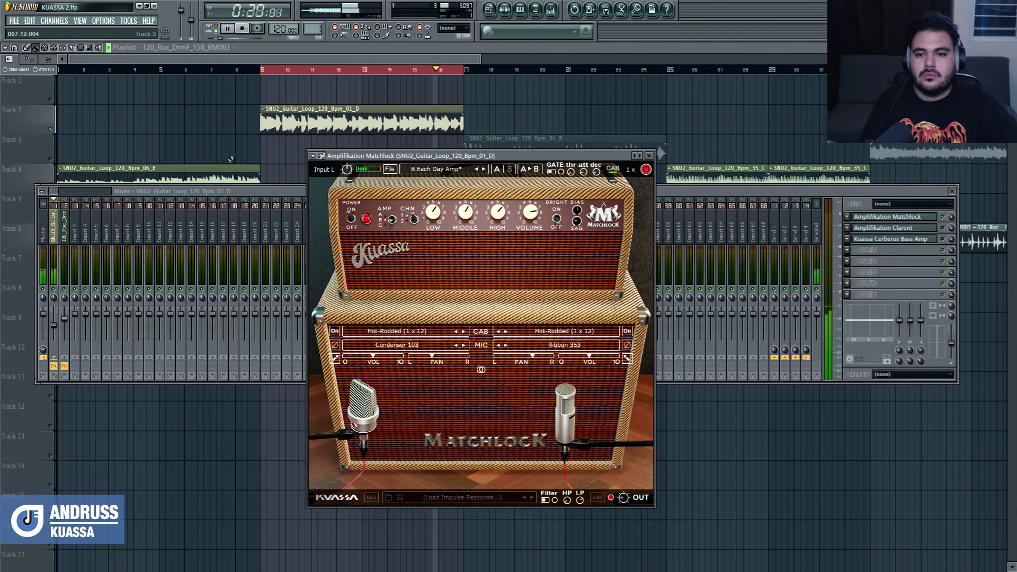
Unmute the drums on Track 7 in the playlist and reopen Matchlock from the mixer
key("F12")
left_click(52, 278)
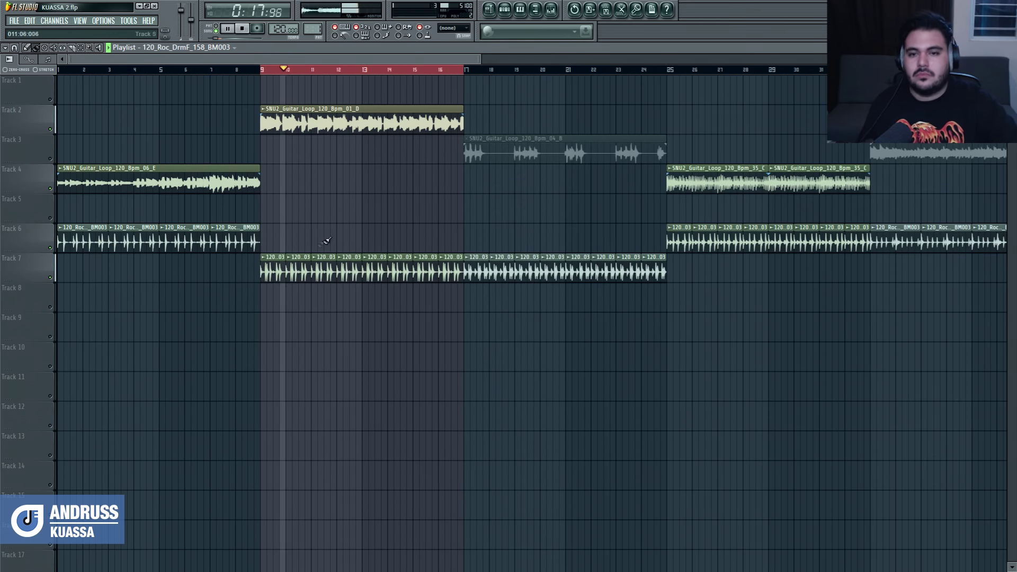
key("F9")
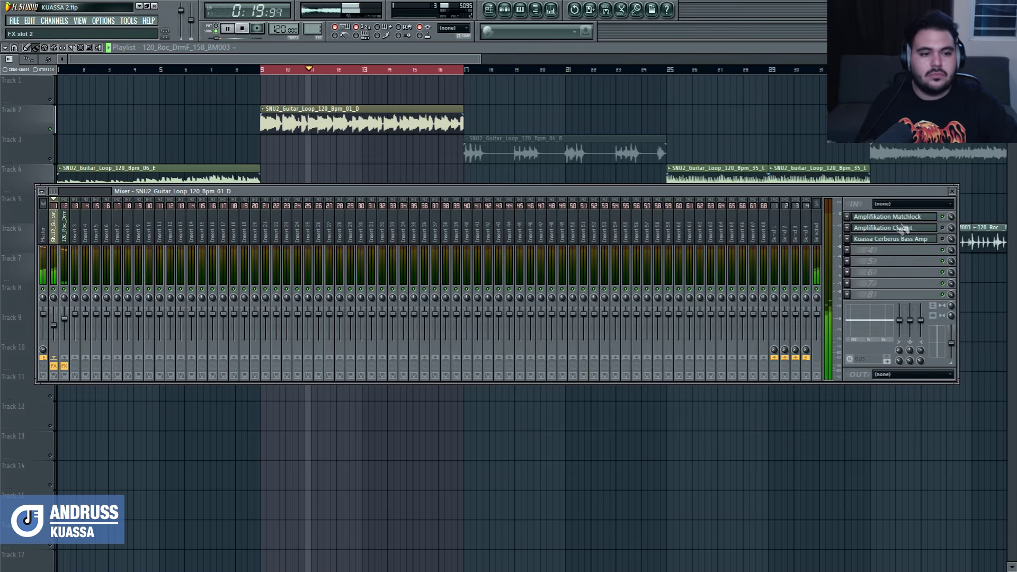
left_click(900, 217)
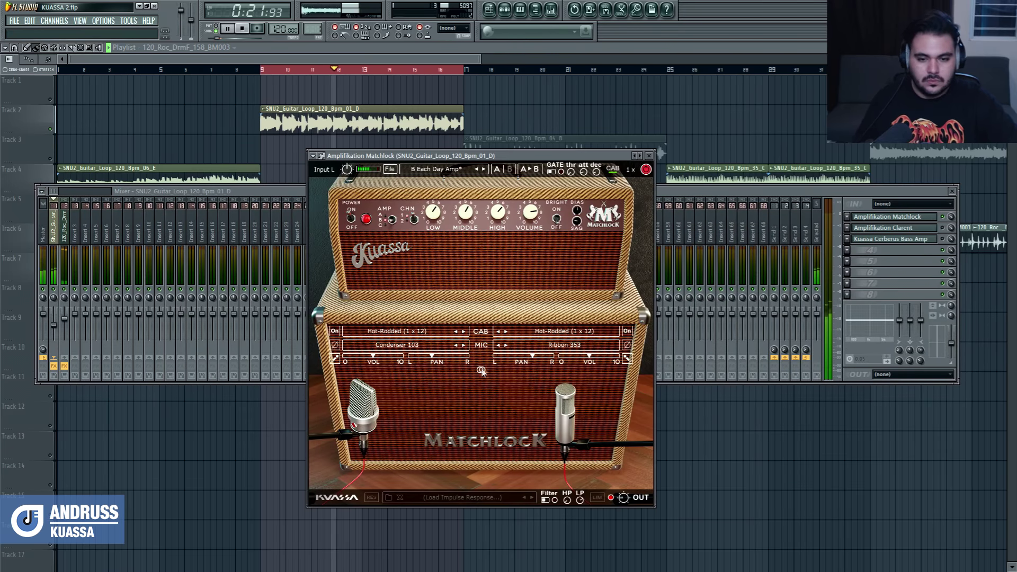
Pan microphone B farther right and microphone A farther left, and switch microphone A's angled placement off and on
left_click_drag(517, 361, 541, 361)
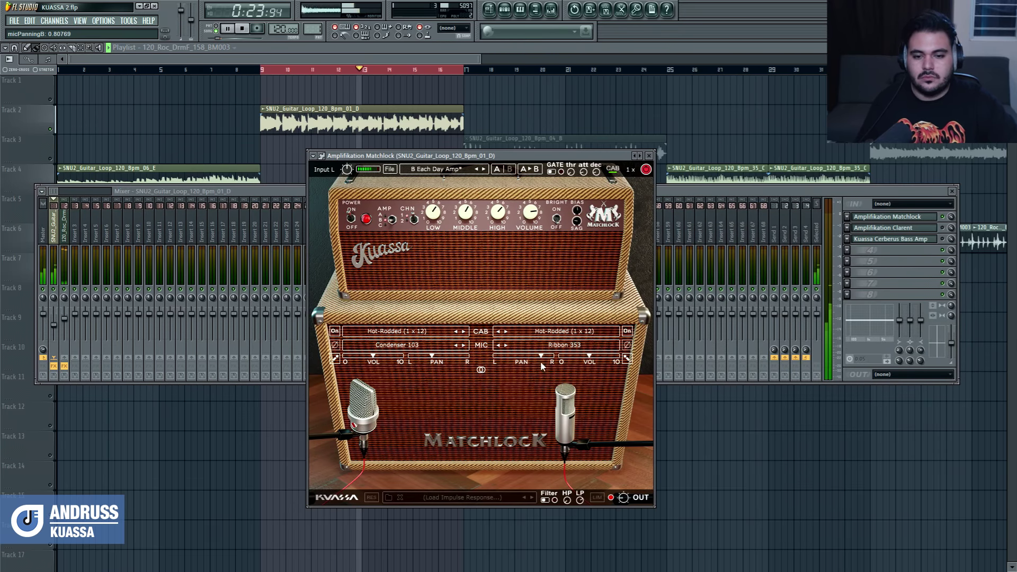
left_click_drag(420, 358, 421, 361)
left_click(336, 359)
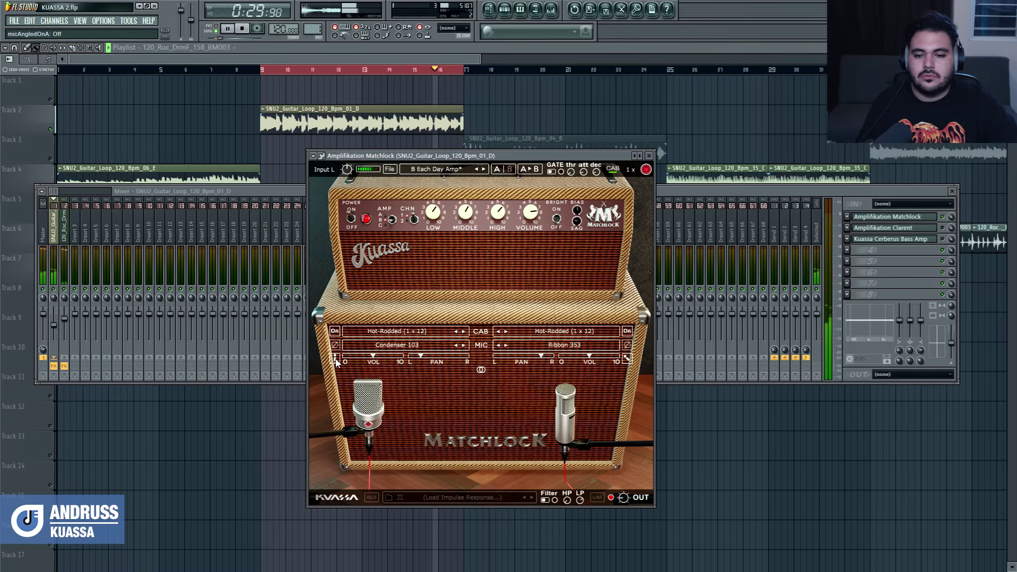
left_click(336, 360)
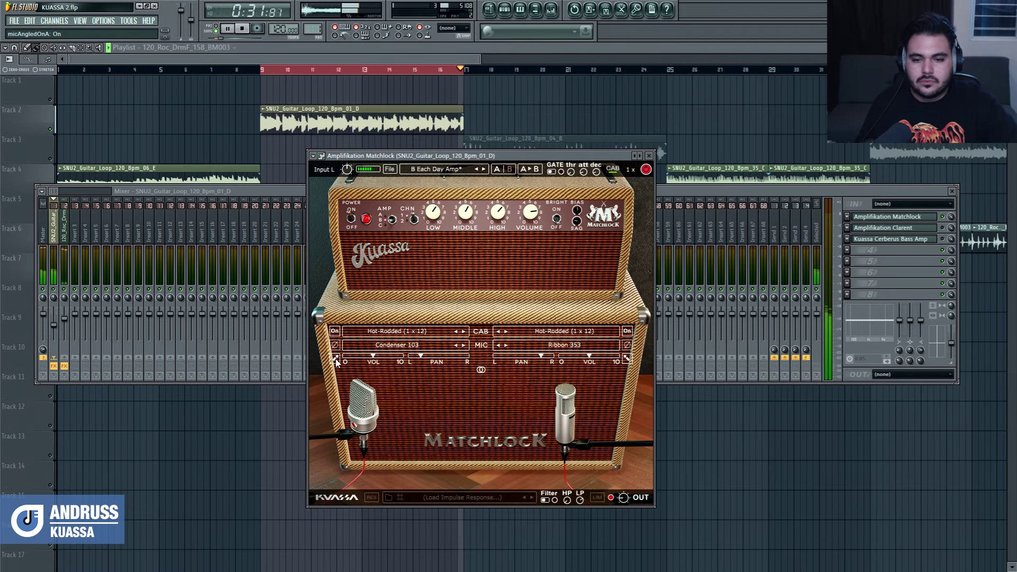
Compare the sound with cabinets A and B switched off and on in turn, and stop playback
left_click(336, 345)
left_click(335, 345)
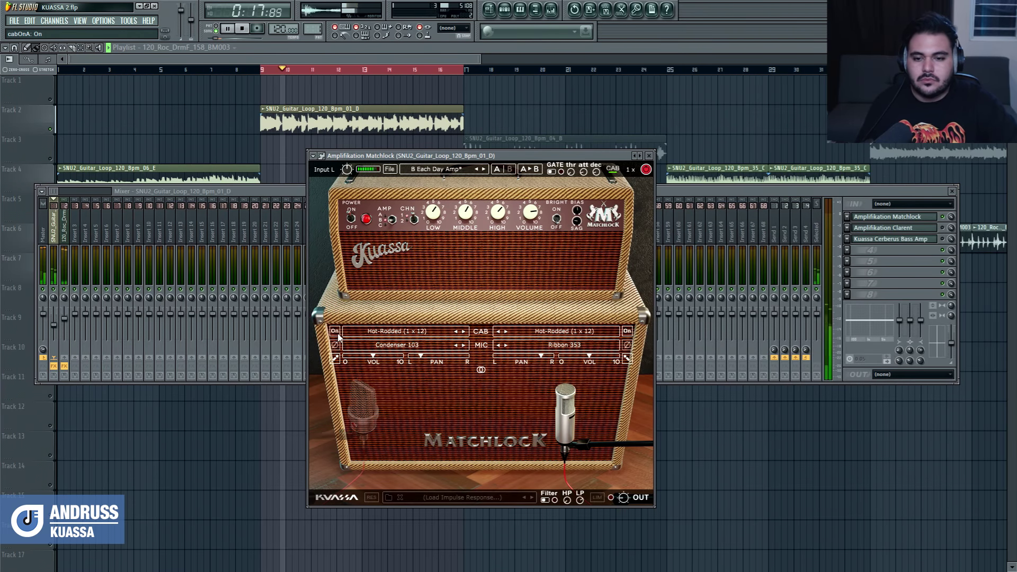
left_click(627, 331)
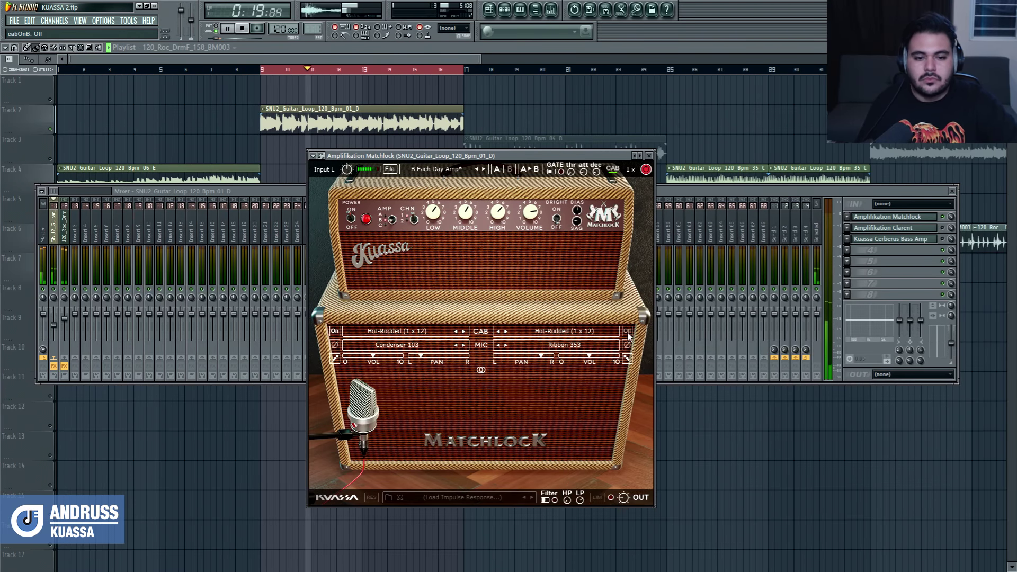
left_click(627, 332)
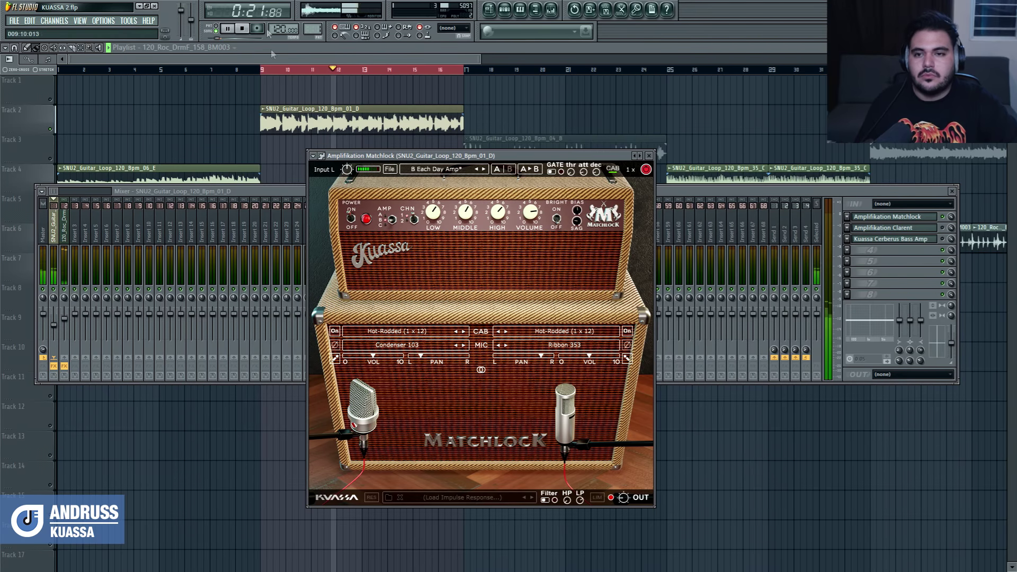
left_click(245, 31)
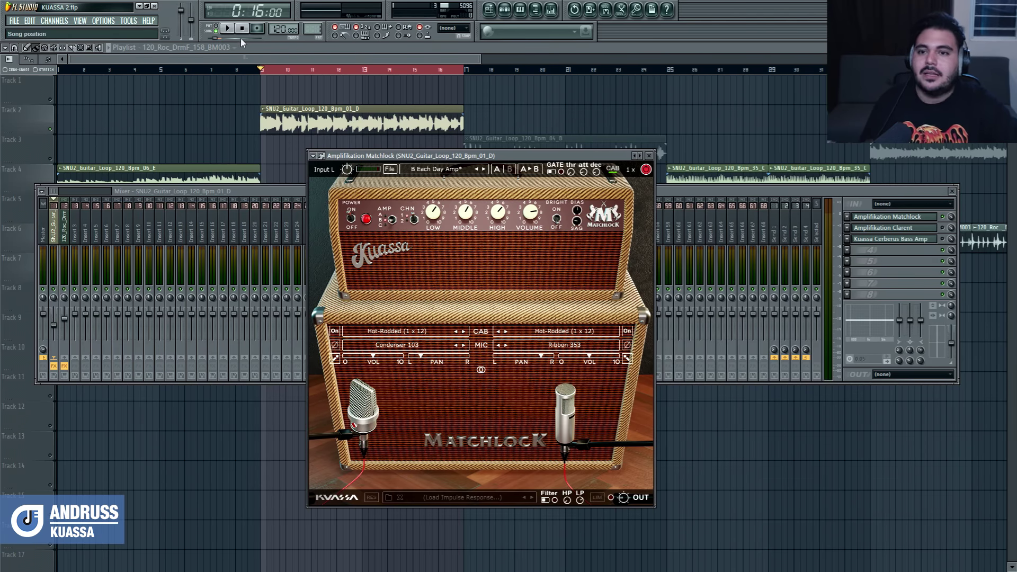
Return to the playlist, unmute Track 3 and mute the Track 2 guitar loop
key("F12")
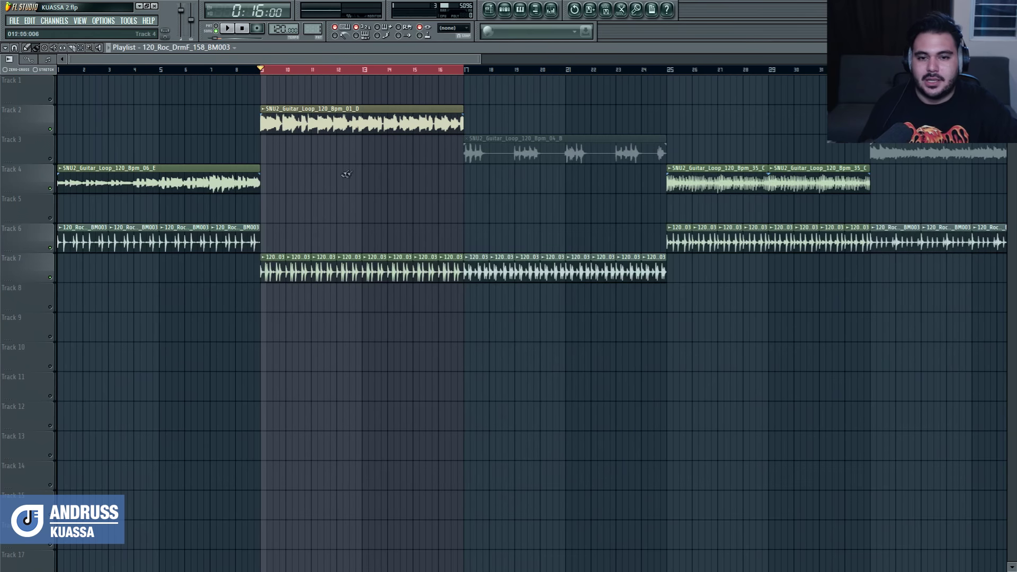
left_click(51, 159)
left_click(50, 128)
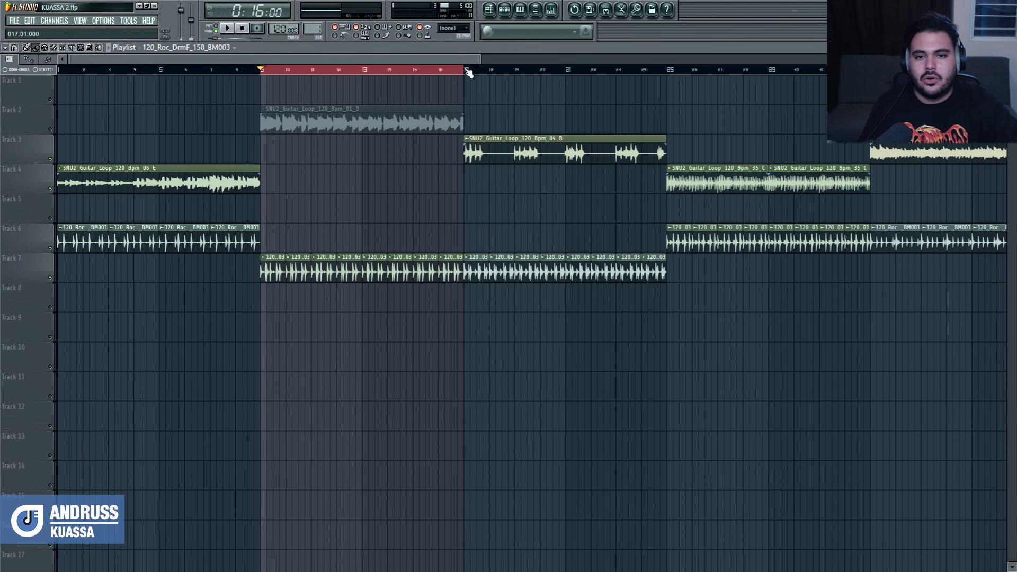
Set the playback range from bar 17 to bar 25 and solo the Track 3 guitar loop
scroll(287, 74, "down", 2)
left_click_drag(298, 73, 420, 74)
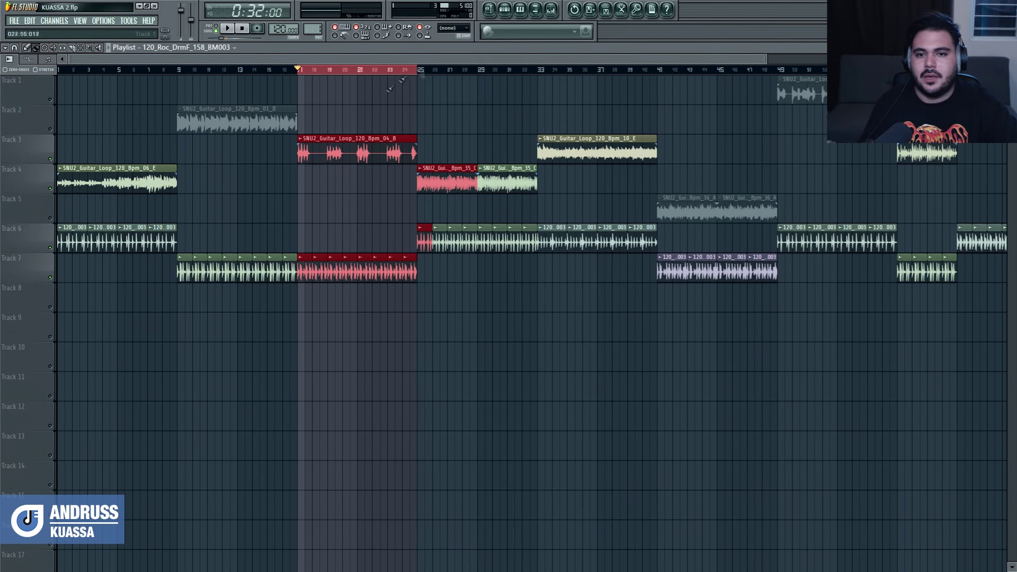
left_click(64, 159)
right_click(50, 158)
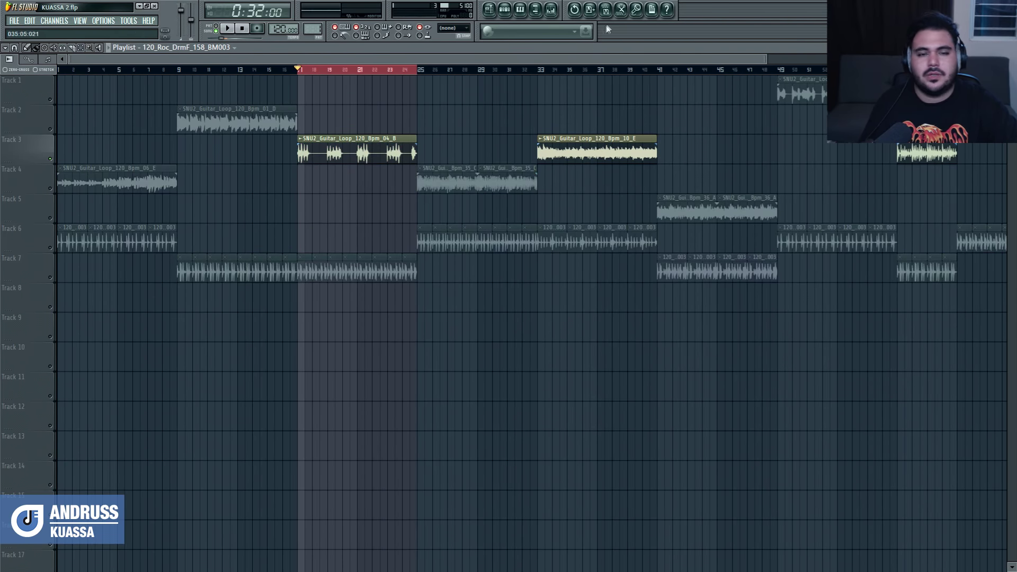
Reopen Matchlock from the mixer, play the Track 3 loop with the plugin bypassed, and activate its processing
left_click(551, 9)
left_click(904, 217)
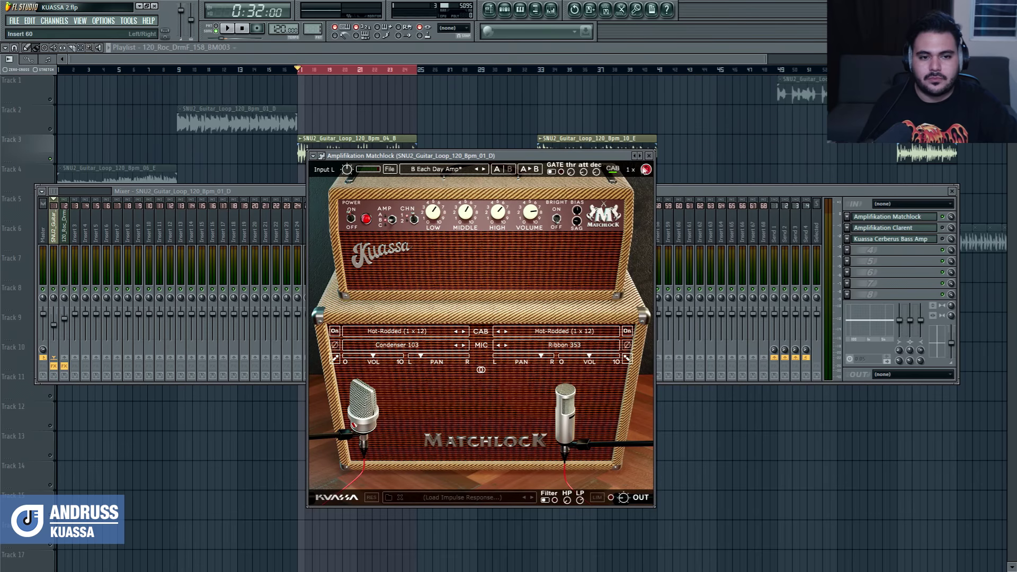
key("space")
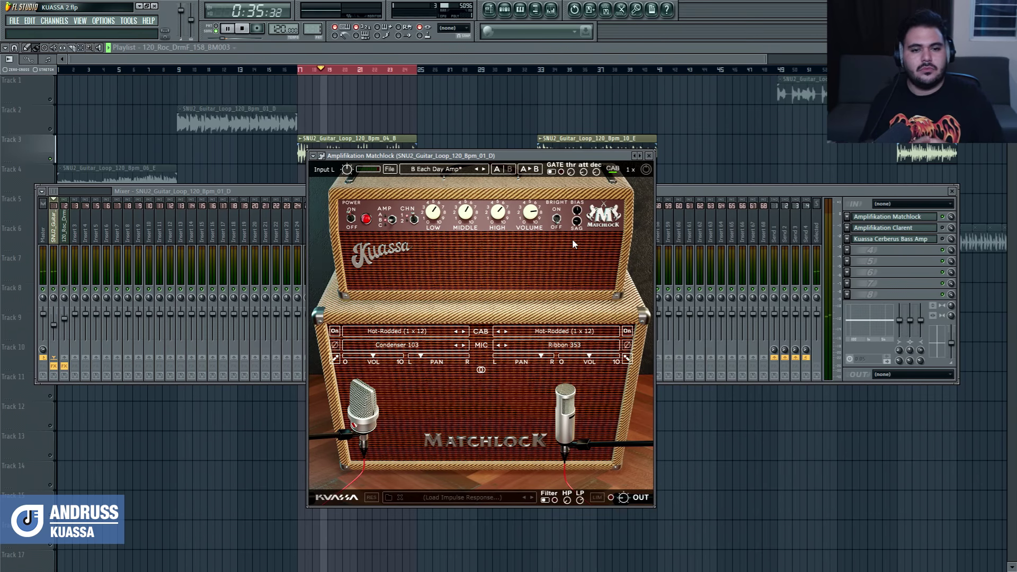
left_click(646, 169)
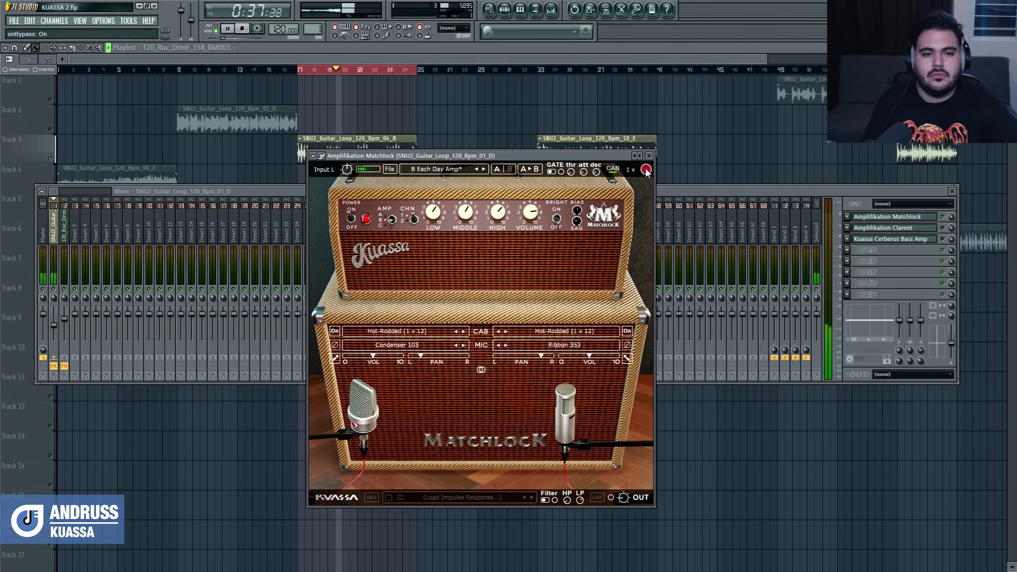
Load Matchlock's C Blues Breakup preset and advance through C Clean Chords to C Crunch while the loop plays
left_click(461, 170)
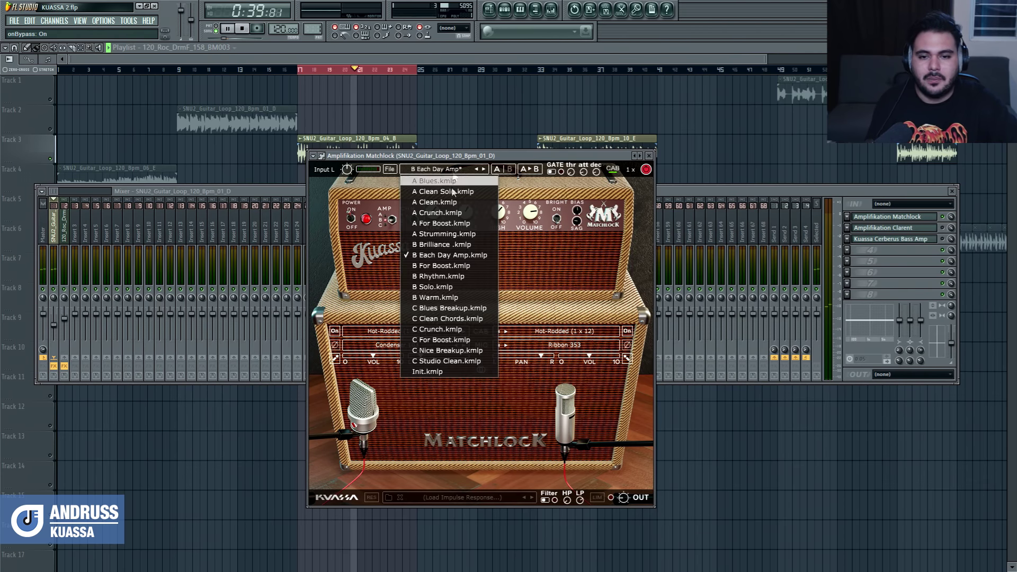
left_click(453, 309)
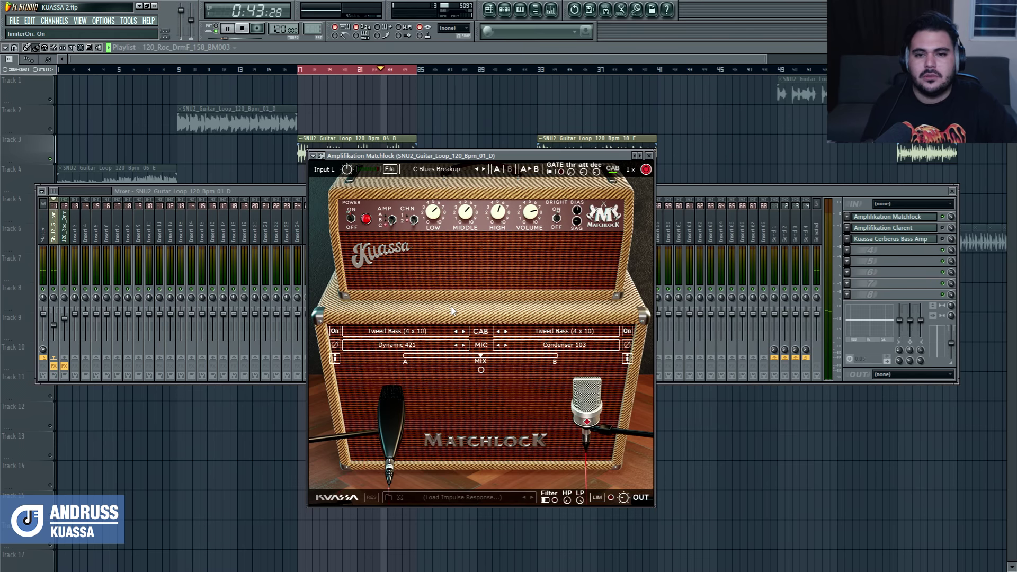
left_click(484, 169)
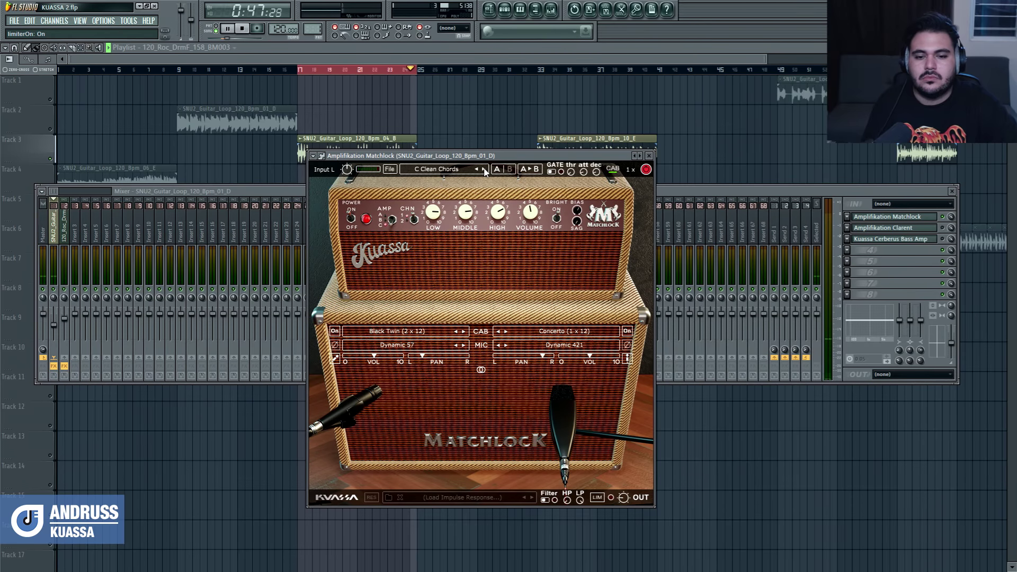
left_click(484, 169)
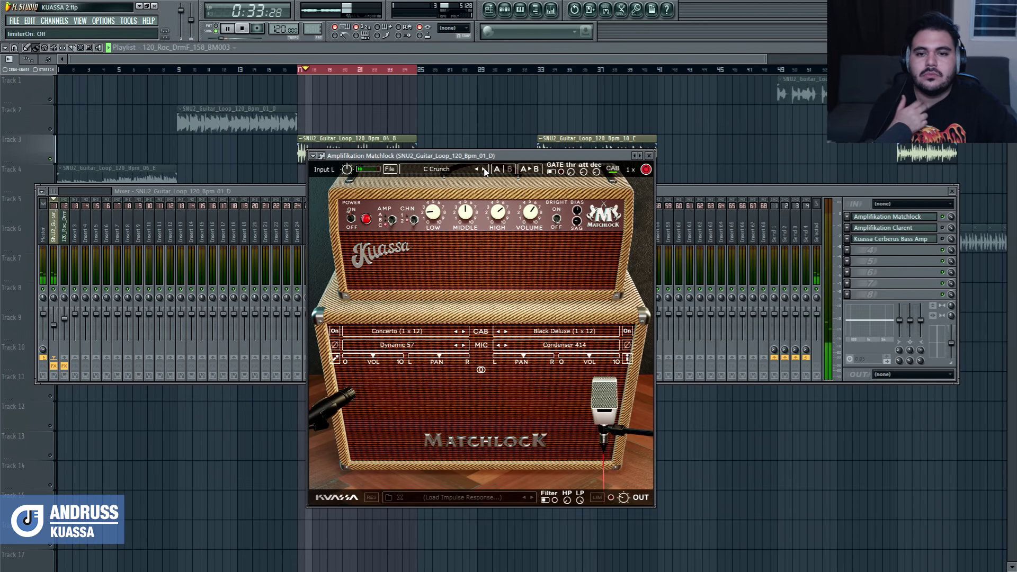
Load Matchlock's C For Boost preset and adjust the amp, setting Low to about 0.53 and raising Middle and Volume
left_click(484, 169)
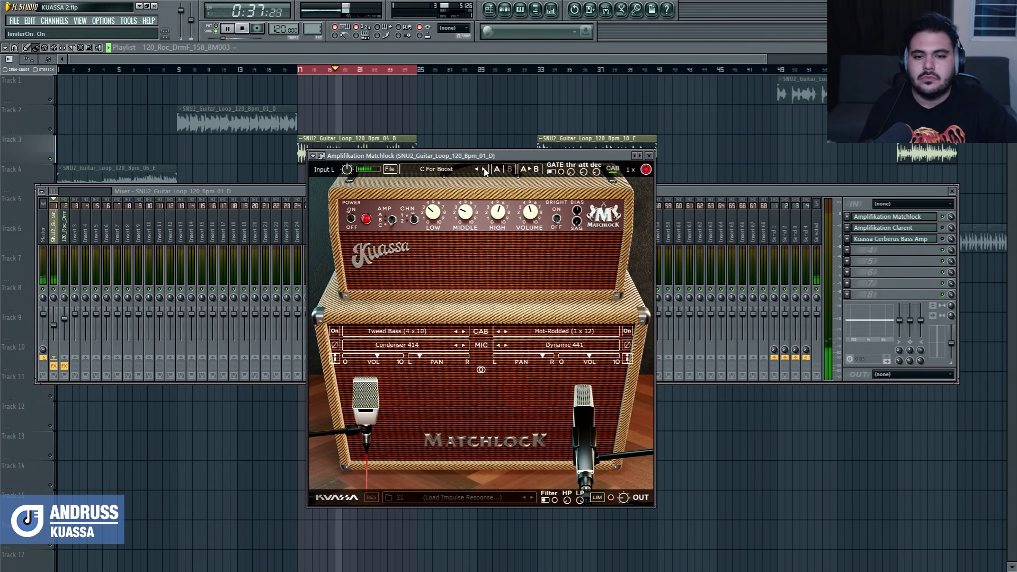
left_click_drag(433, 212, 442, 185)
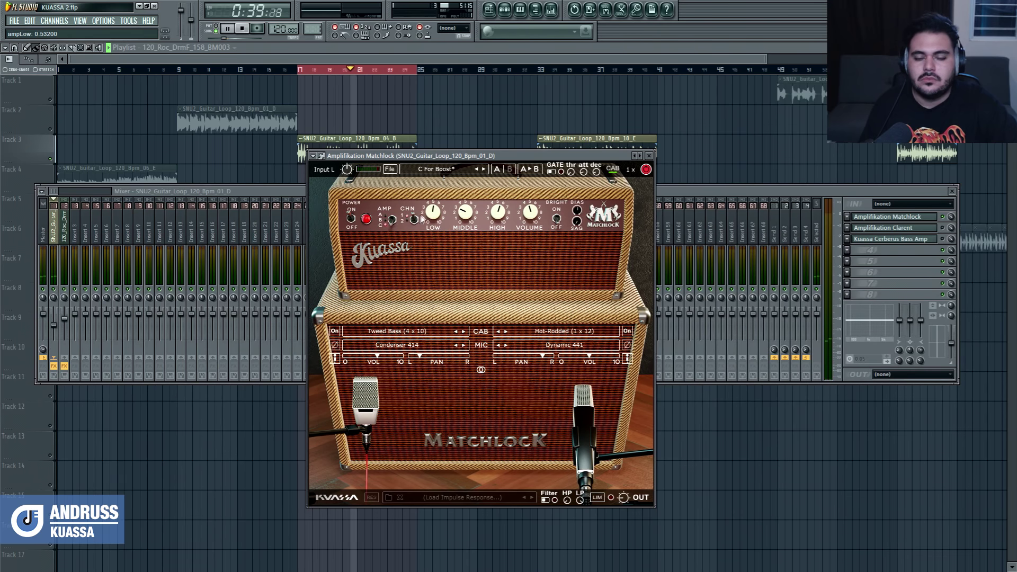
left_click_drag(530, 212, 577, 208)
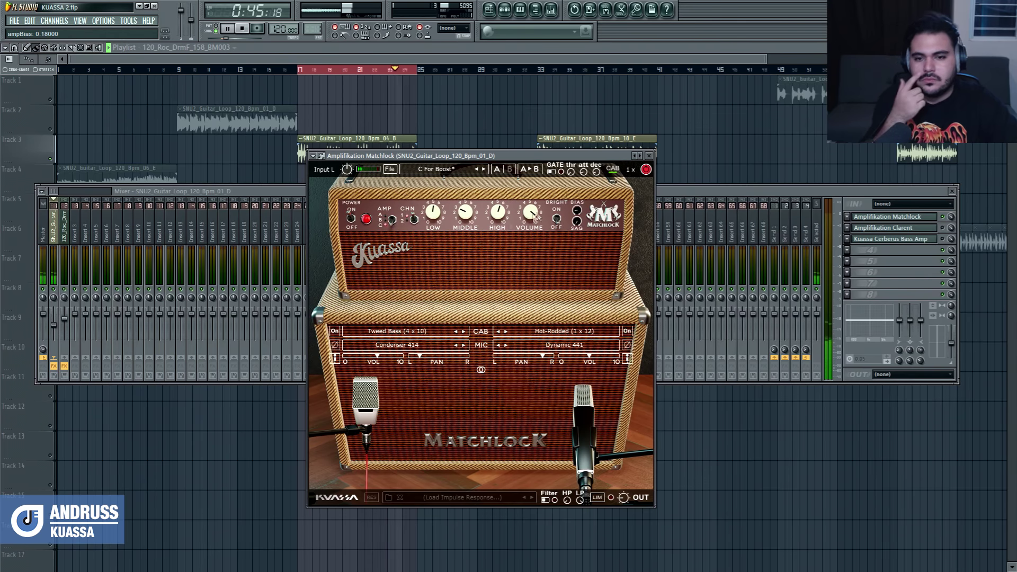
left_click(414, 219)
left_click(472, 205)
left_click_drag(472, 207, 460, 253)
left_click_drag(473, 213, 475, 200)
Move microphone A toward the cabinet's centre with volume about 0.84, raise microphone B's volume, and set the amp to channel 1
left_click_drag(366, 394, 405, 357)
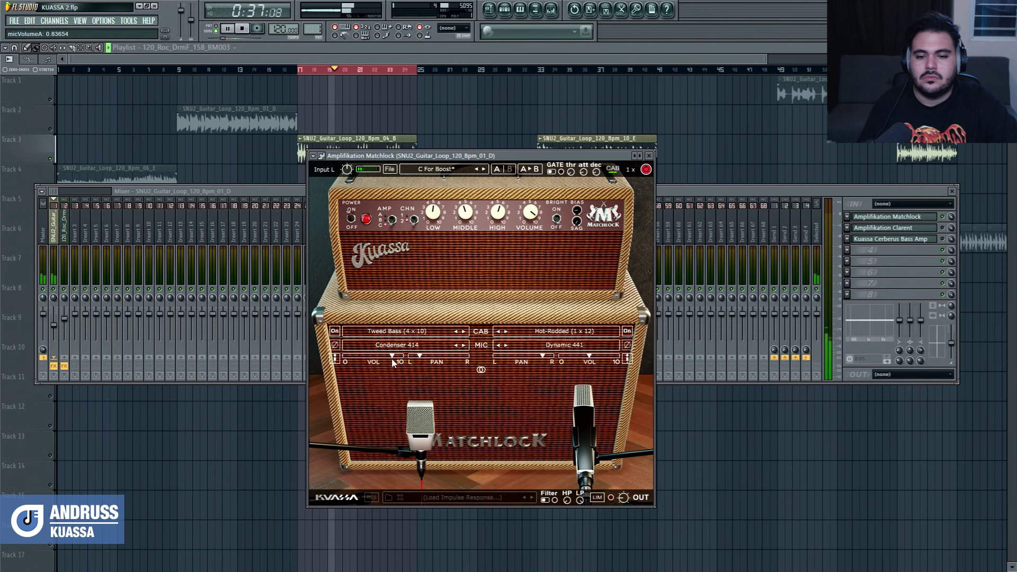
left_click_drag(612, 365, 604, 368)
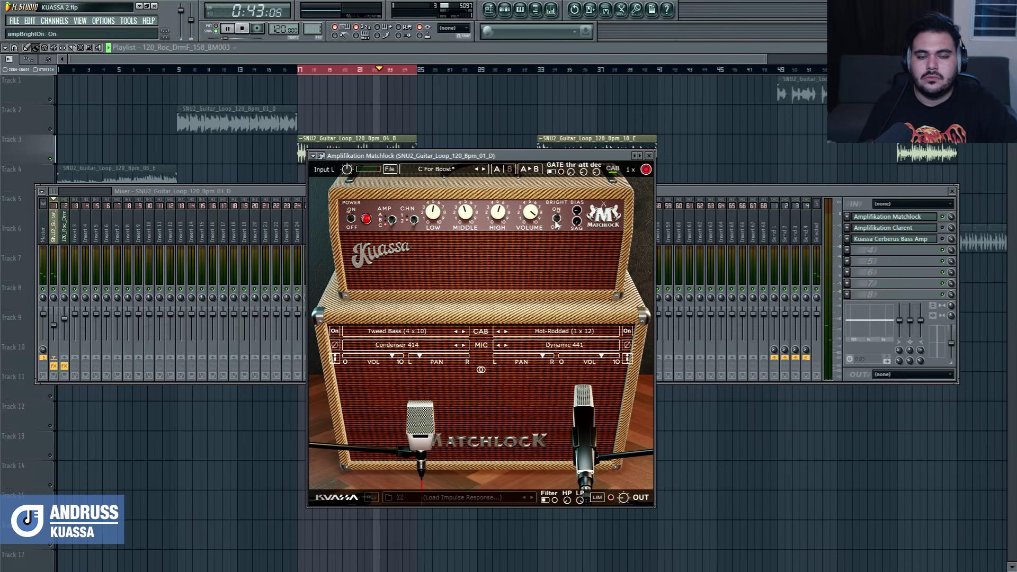
left_click(415, 217)
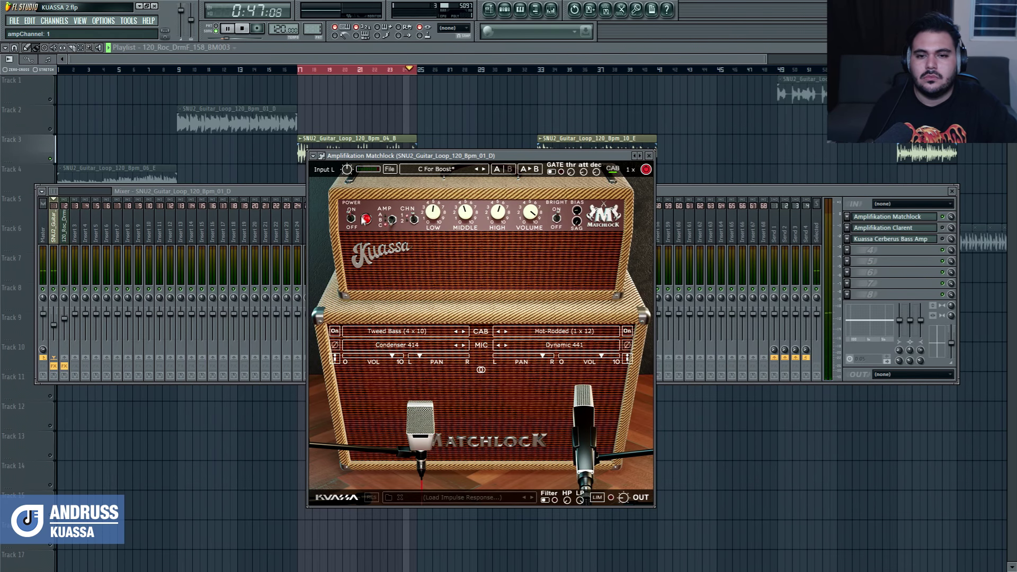
Return to the playlist and unmute the Track 7 drum loop to play along with the Track 3 guitar
key("F12")
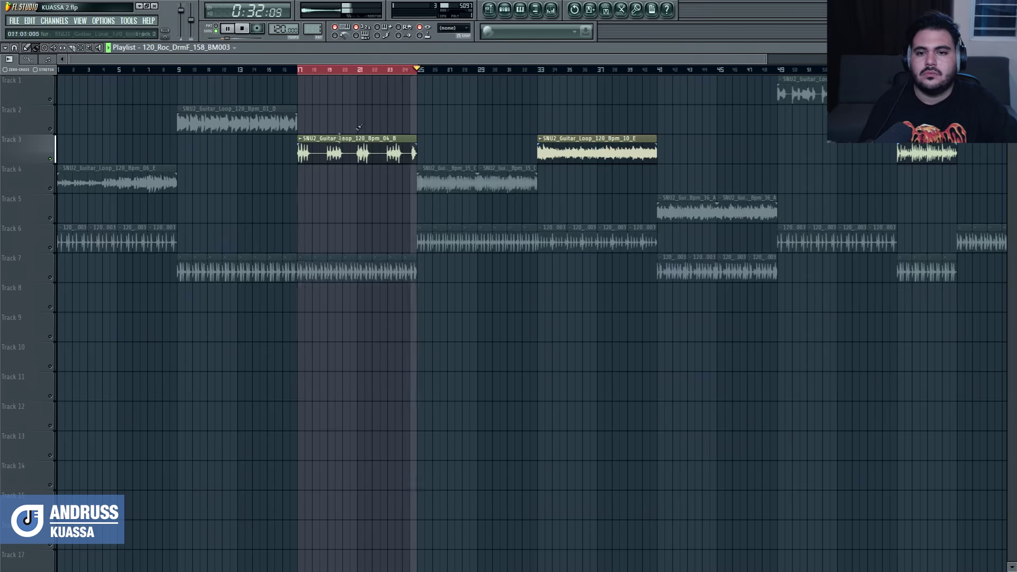
left_click(29, 279)
scroll(261, 390, "up", 2)
scroll(290, 386, "down", 2)
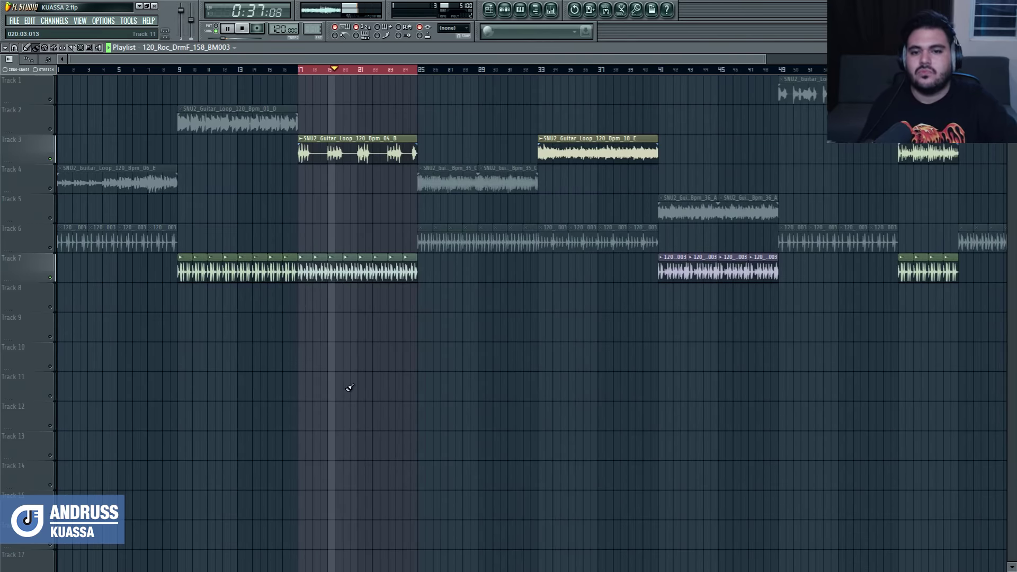
scroll(347, 388, "up", 3)
scroll(348, 388, "down", 2)
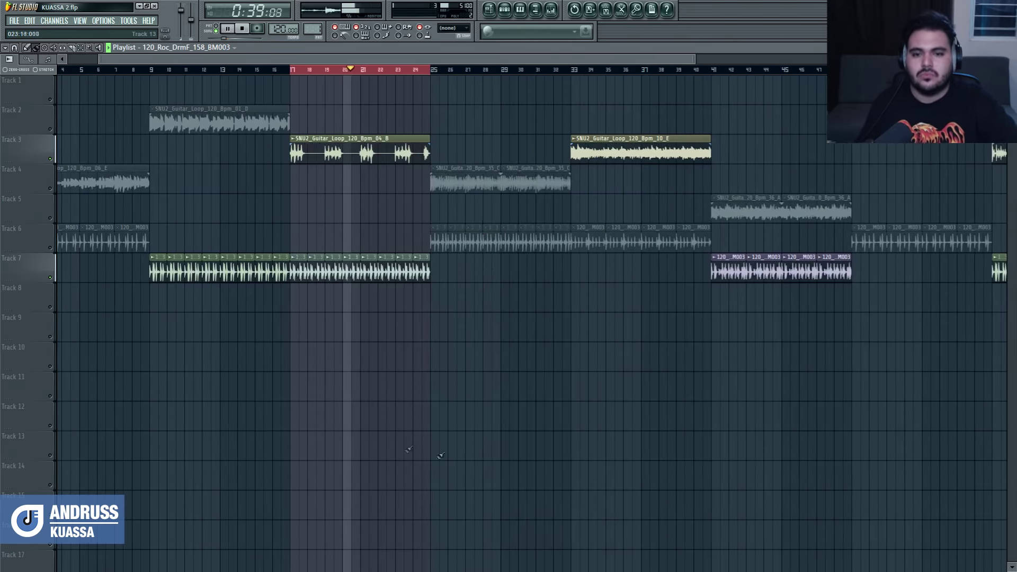
scroll(392, 442, "up", 4)
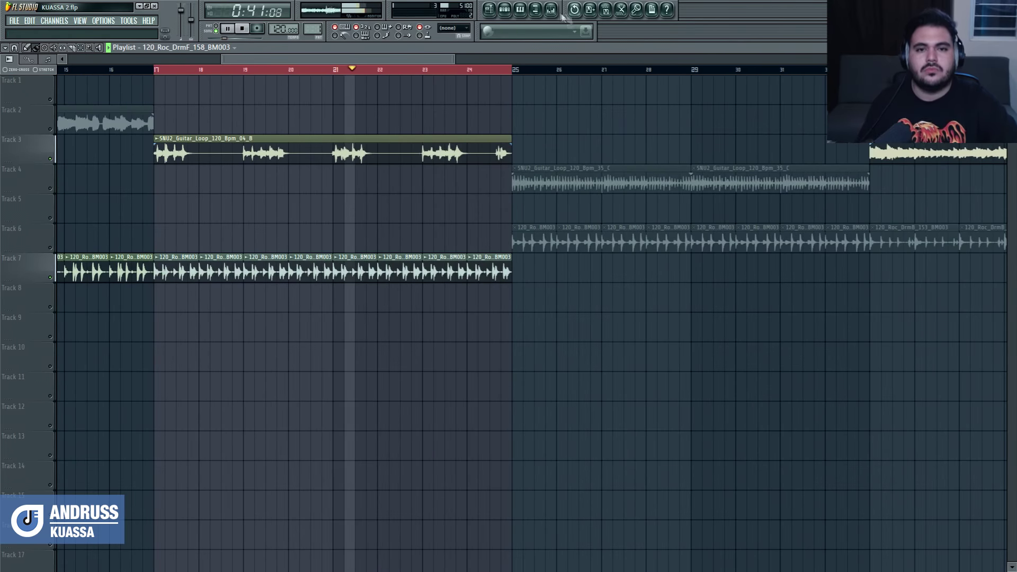
Reopen Matchlock from the mixer, set the output high-pass to about 0.43 and enable the output filter
left_click(551, 9)
left_click(896, 218)
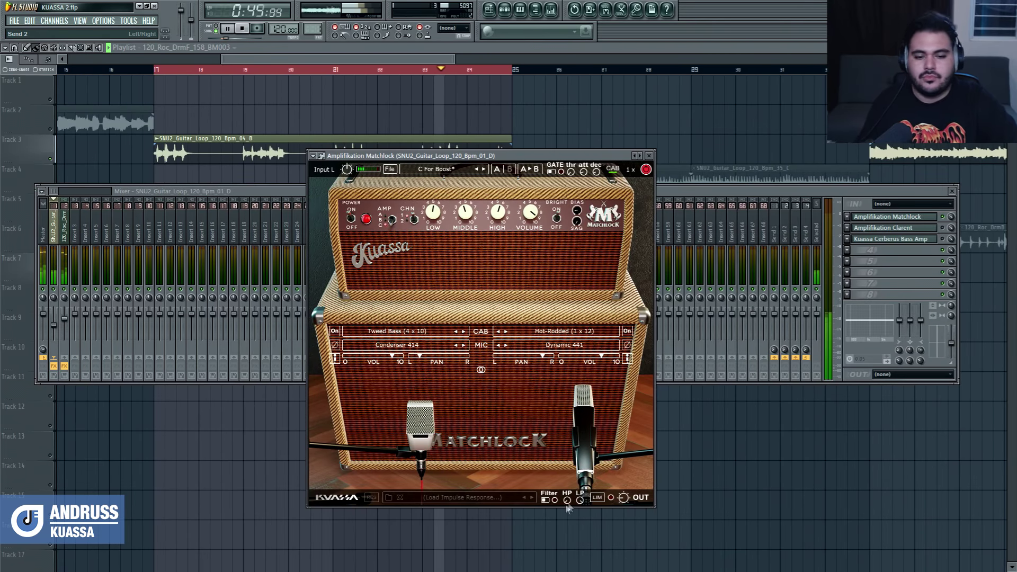
left_click_drag(567, 500, 566, 492)
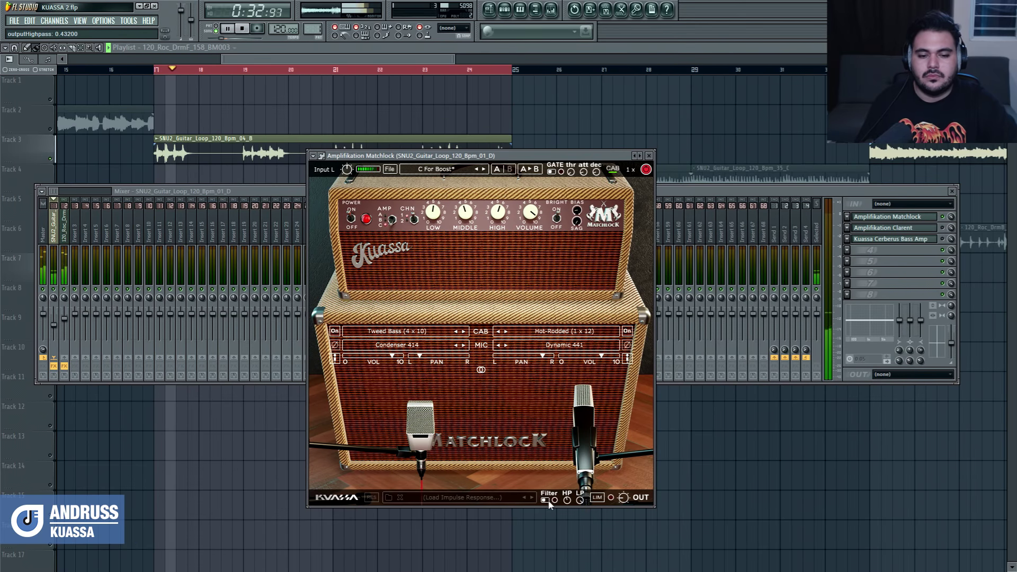
left_click(548, 501)
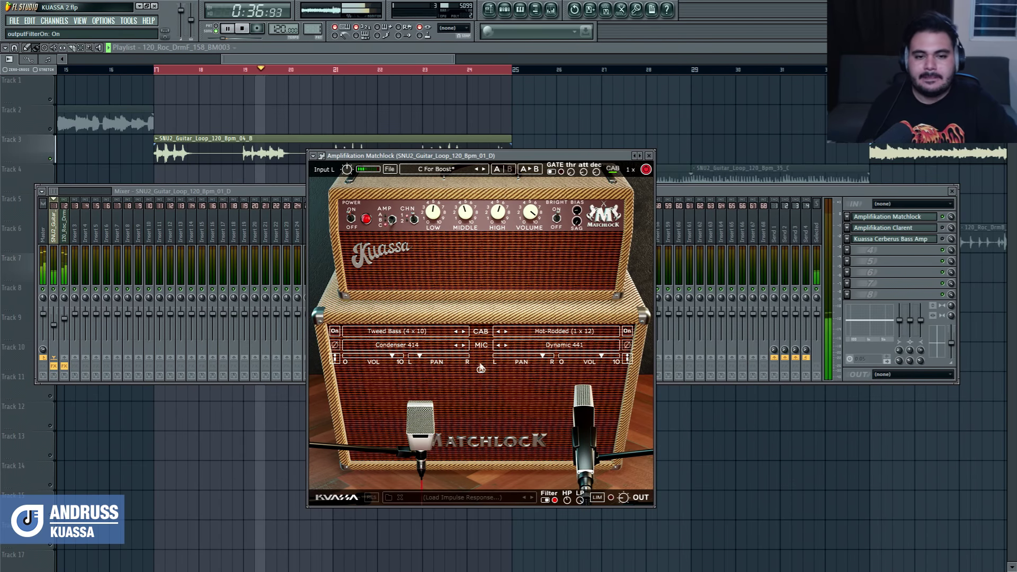
Stop playback in the playlist, set the playback range from bar 25 to bar 33, and solo the Track 4 guitar loop
key("F12")
scroll(379, 206, "down", 2)
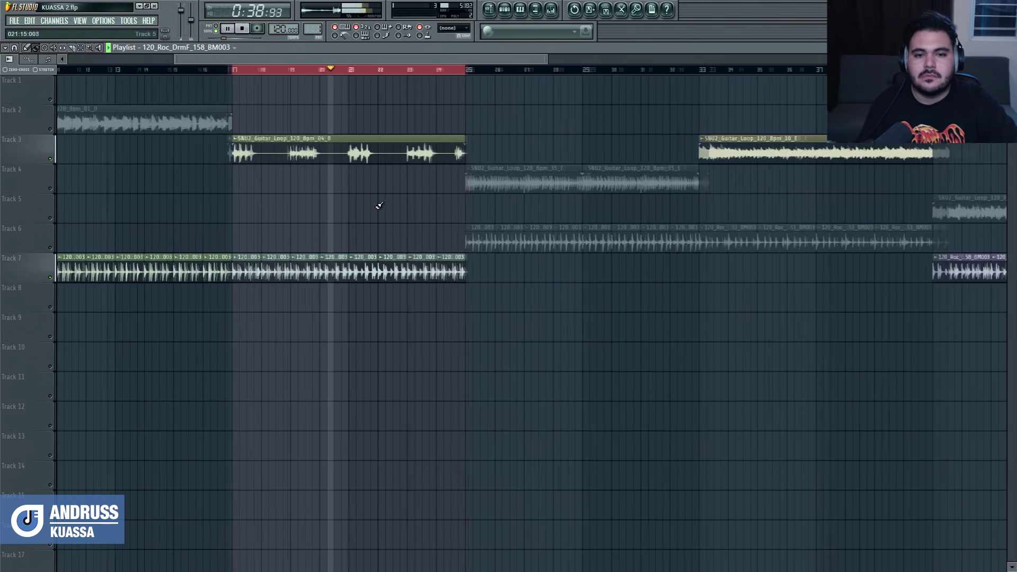
scroll(379, 206, "down", 4)
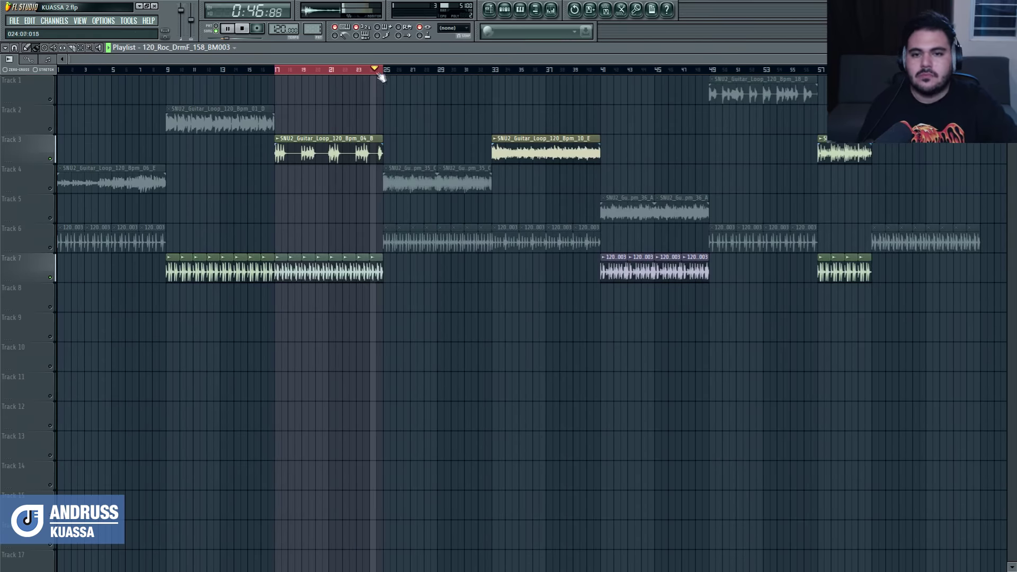
key("space")
left_click_drag(385, 75, 493, 77)
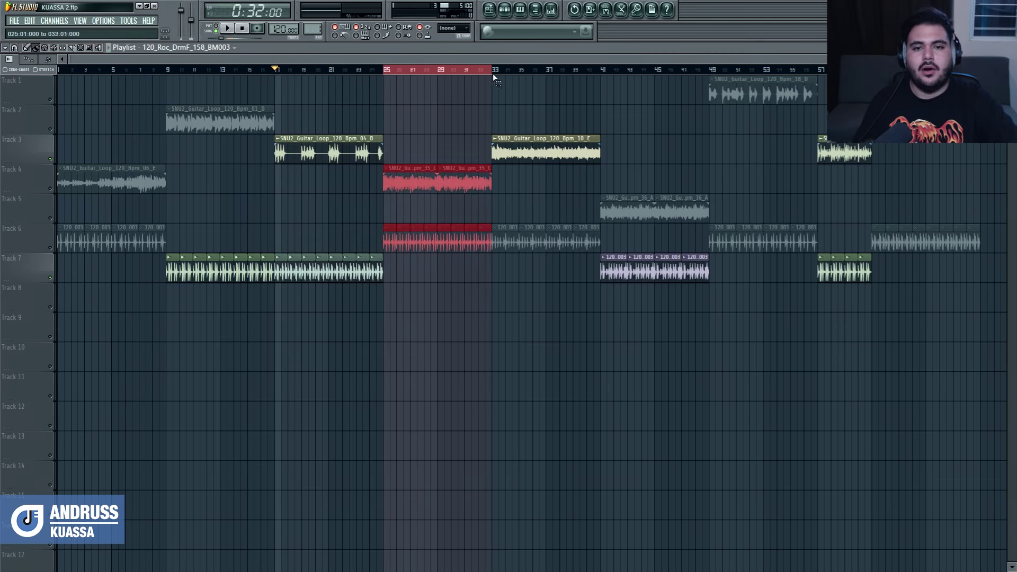
left_click(53, 191)
Toggle Matchlock's effect slot in the mixer and start playing the Track 4 guitar loop
left_click(551, 9)
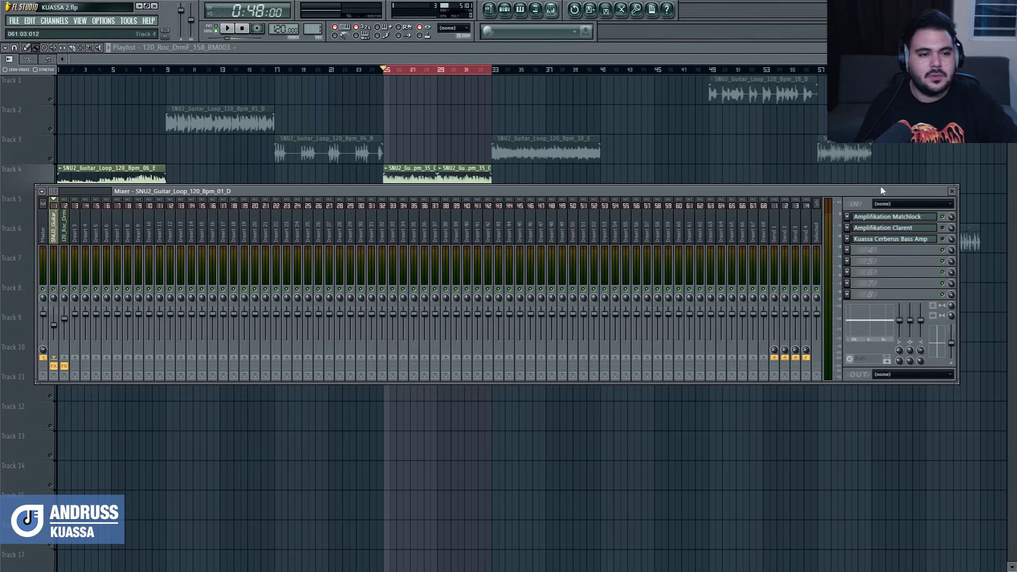
left_click(943, 217)
key("space")
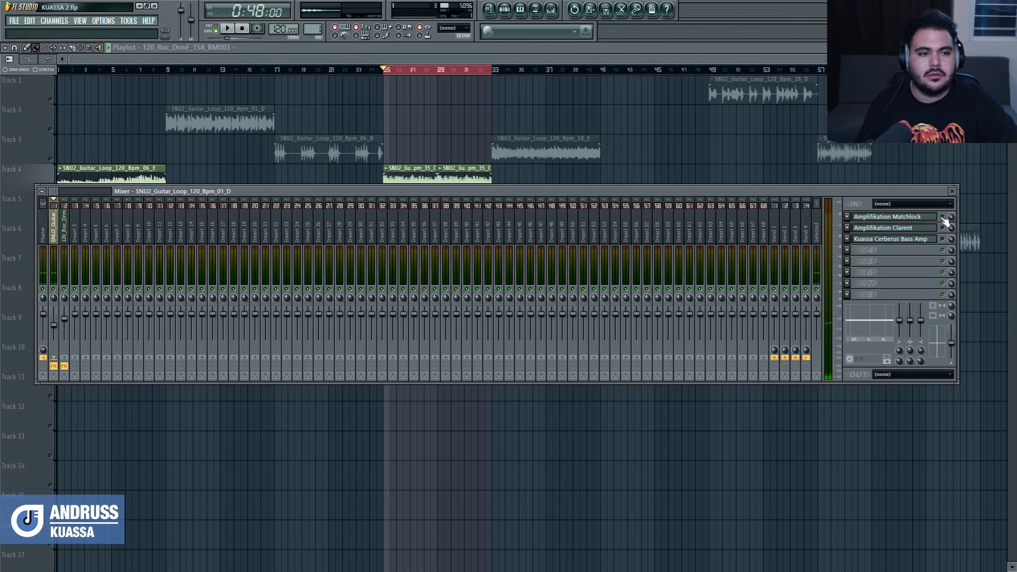
Return to the playlist and unmute the Track 6 drum loop alongside the Track 4 guitar
key("F9")
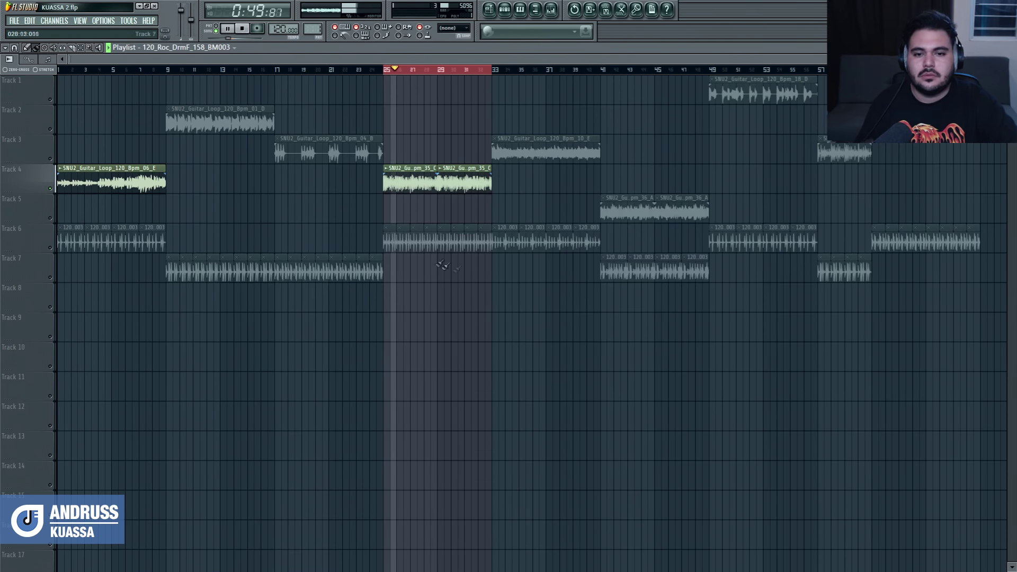
scroll(482, 289, "up", 4)
scroll(30, 253, "down", 2)
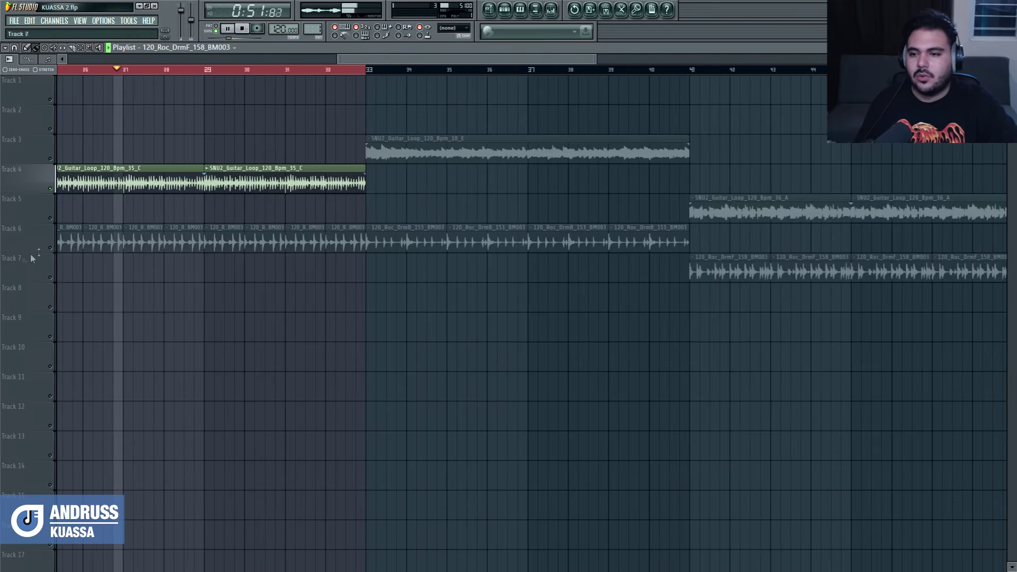
scroll(117, 280, "down", 2)
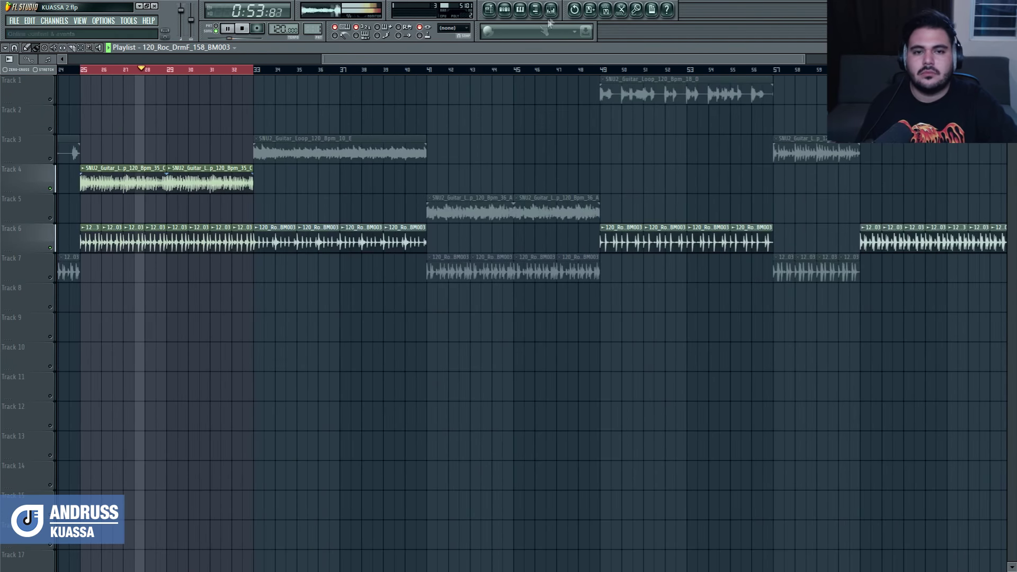
Reopen Matchlock and advance its presets through C Nice Breakup to C Studio Clean while the loops play
key("F9")
left_click(916, 219)
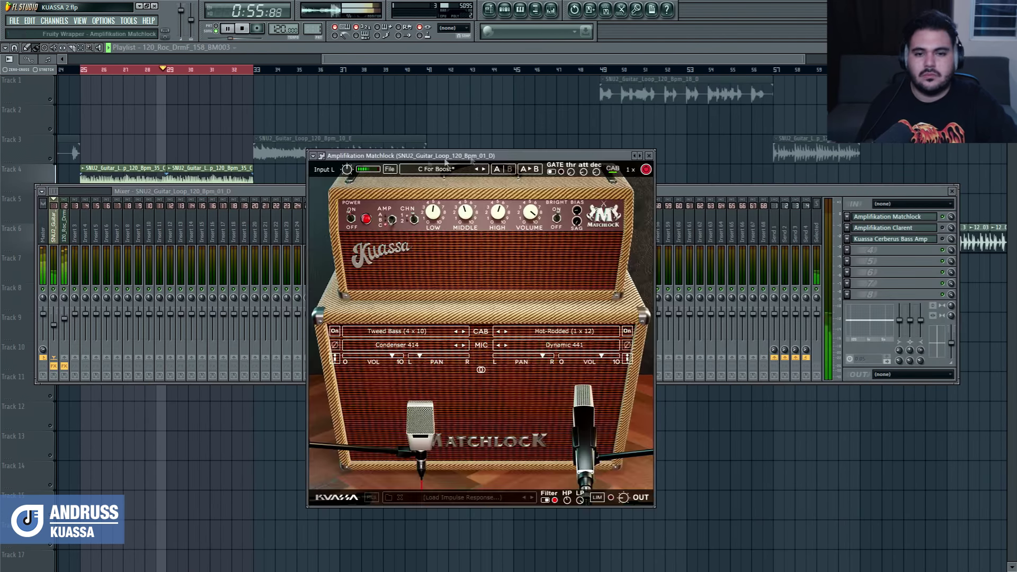
left_click(484, 170)
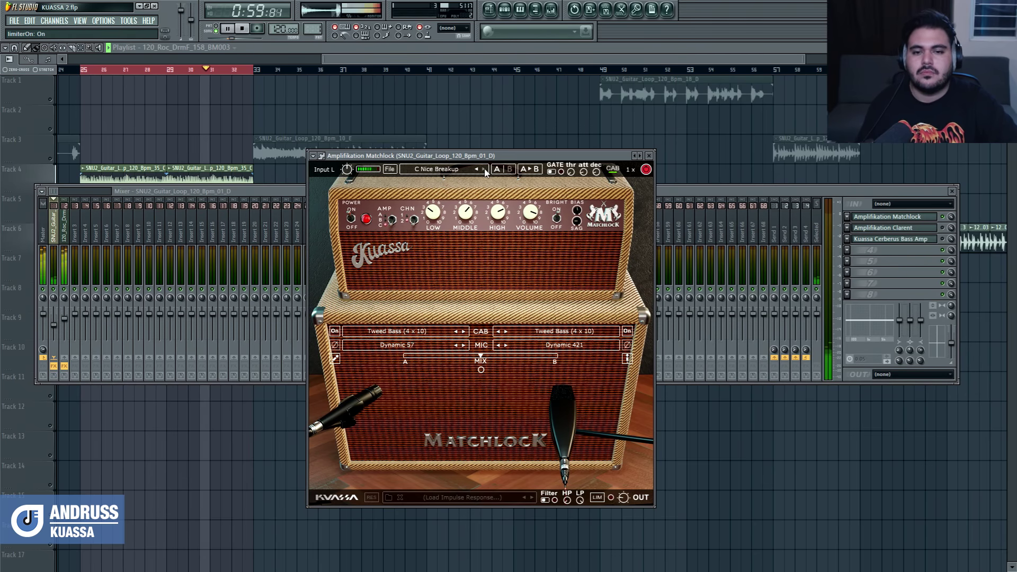
left_click(484, 170)
Mute the Track 6 drum loop and compare Matchlock's bypassed and active sound on the Track 4 guitar loop
key("F12")
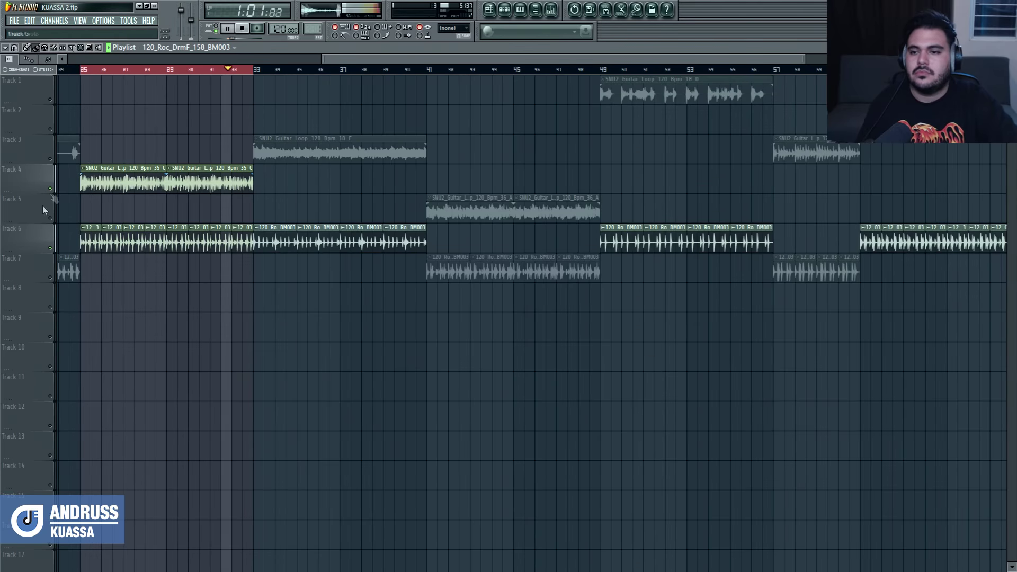
left_click(51, 247)
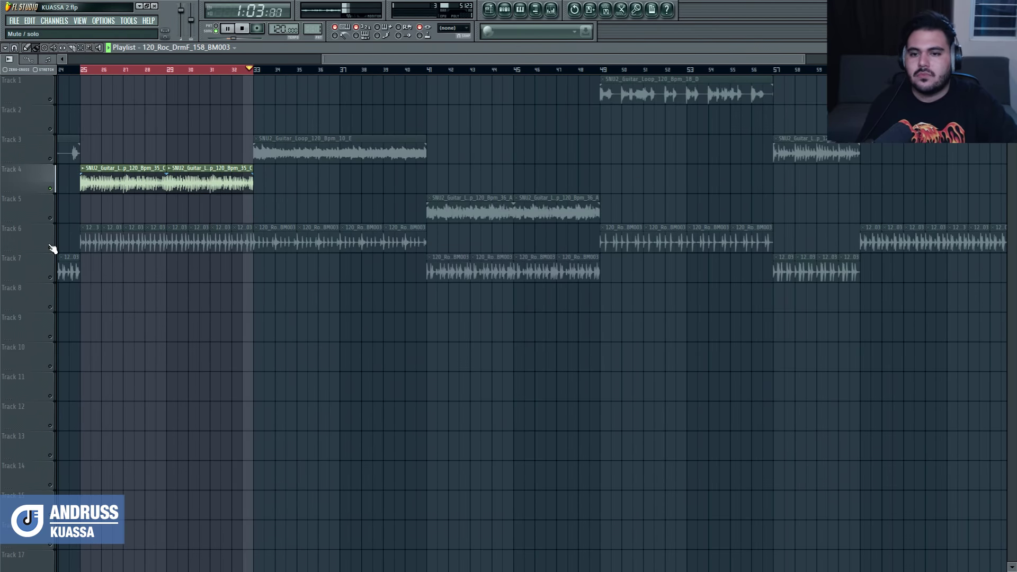
left_click(551, 9)
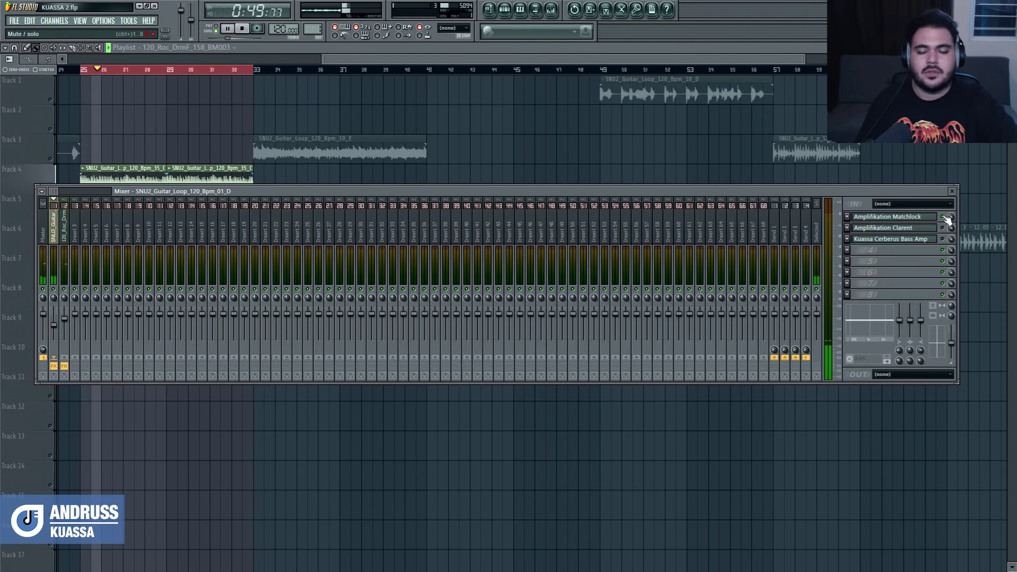
left_click(912, 217)
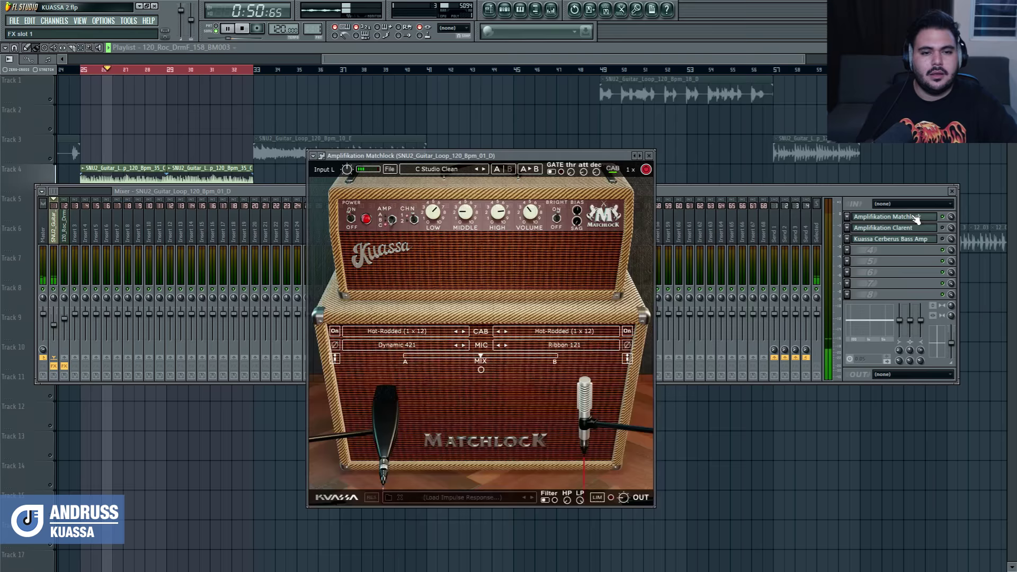
left_click(647, 171)
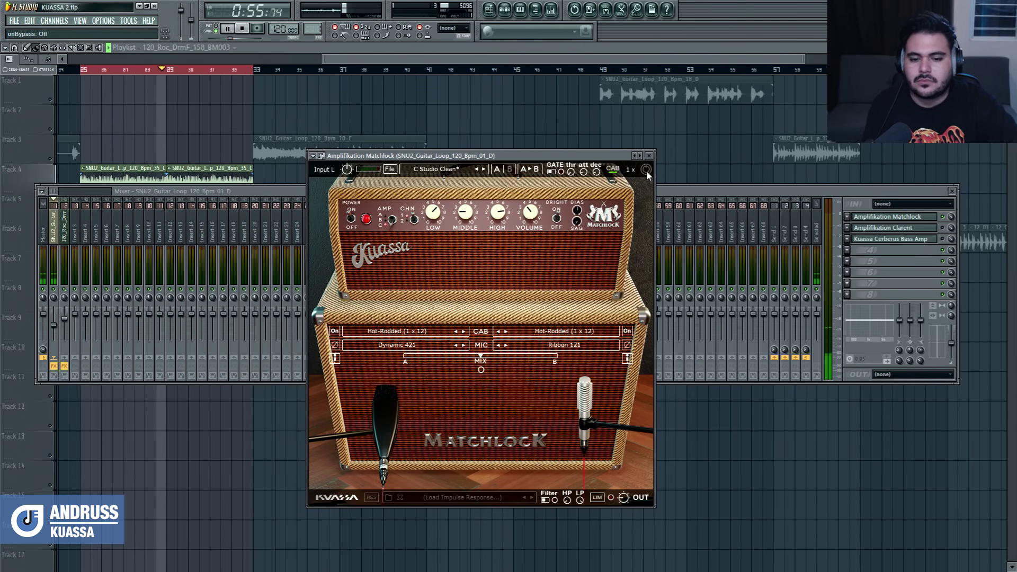
left_click(647, 170)
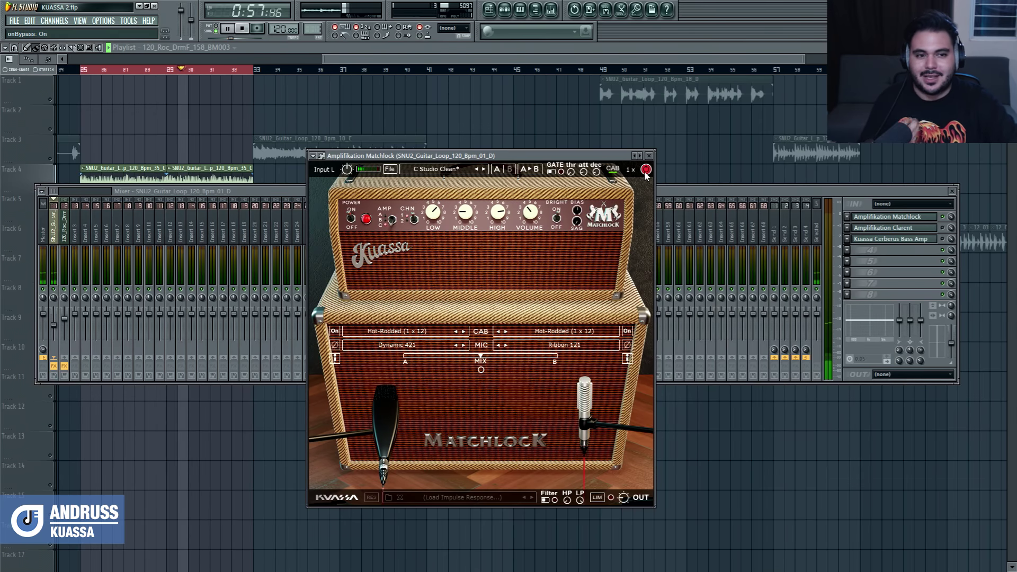
Reposition the Matchlock window and advance its presets from Init to A Clean Solo
left_click_drag(487, 157, 521, 174)
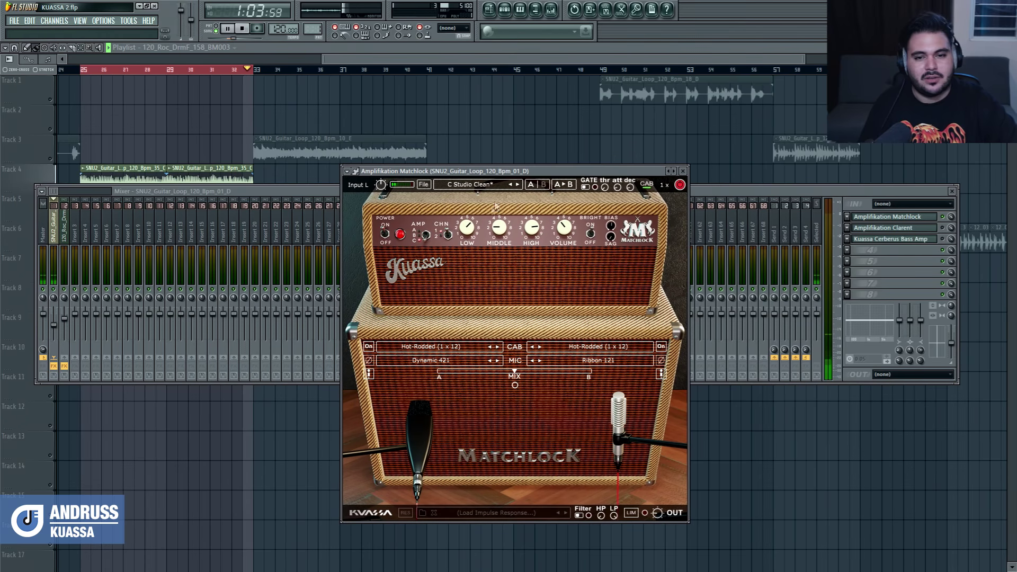
left_click(517, 185)
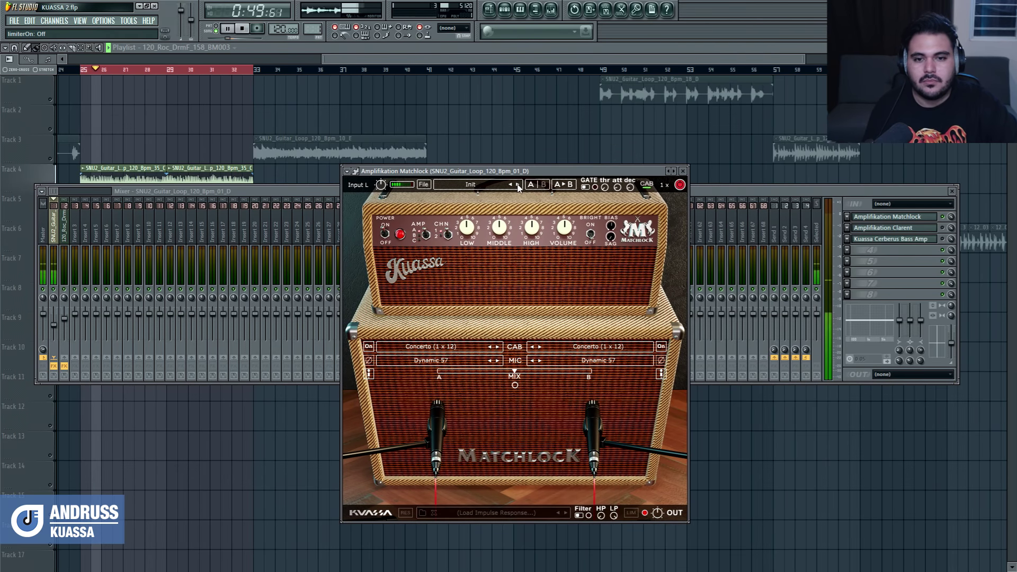
left_click(518, 185)
left_click(518, 185)
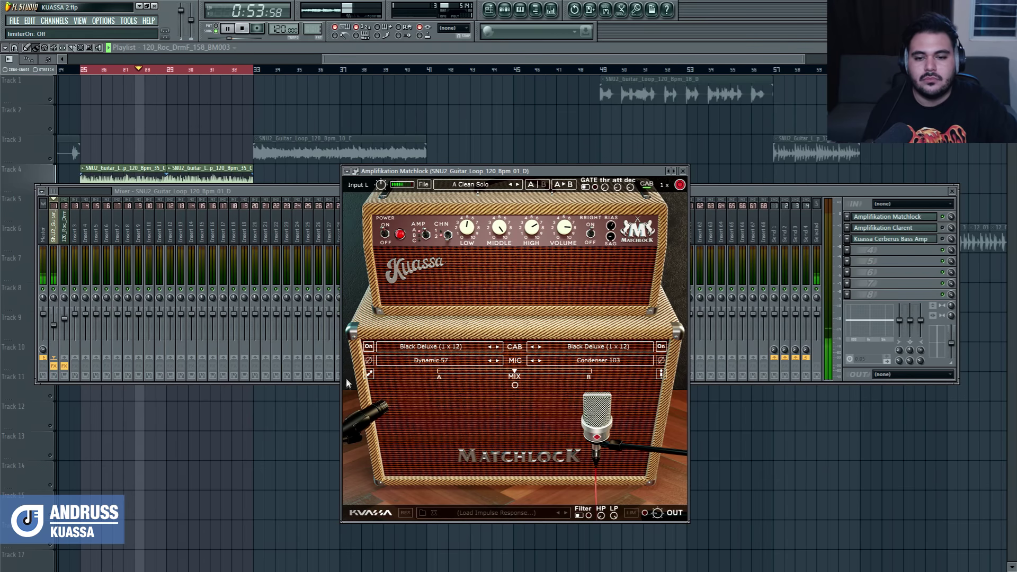
Move microphone A away from the cabinet to a distance of about 0.73 and shift the microphone mix toward A
left_click(369, 416)
left_click(369, 416)
left_click_drag(369, 416, 474, 471)
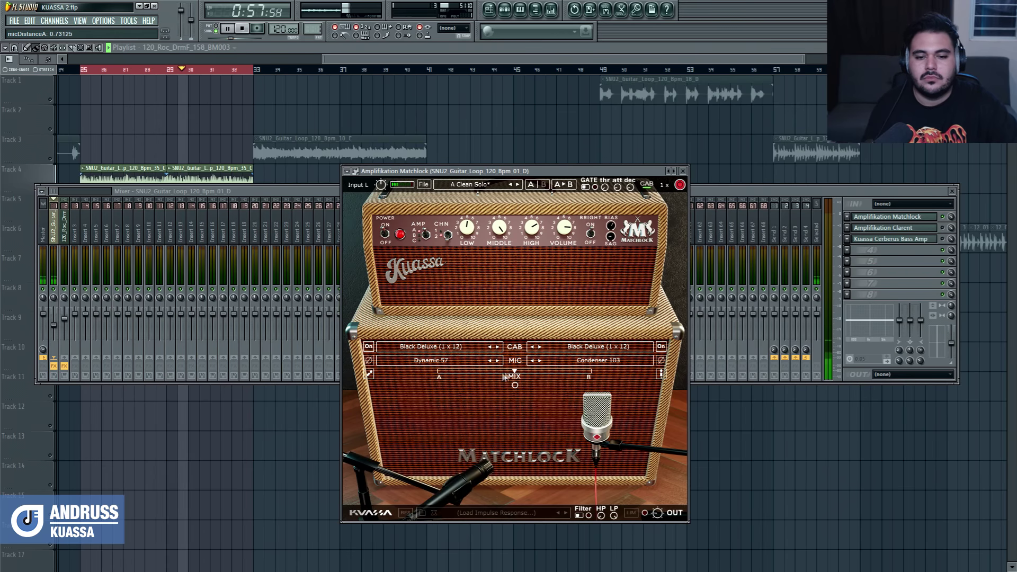
left_click_drag(511, 374, 472, 381)
Switch microphone A's type to Dynamic 421 and advance it to Condenser 103
left_click(440, 360)
left_click(432, 379)
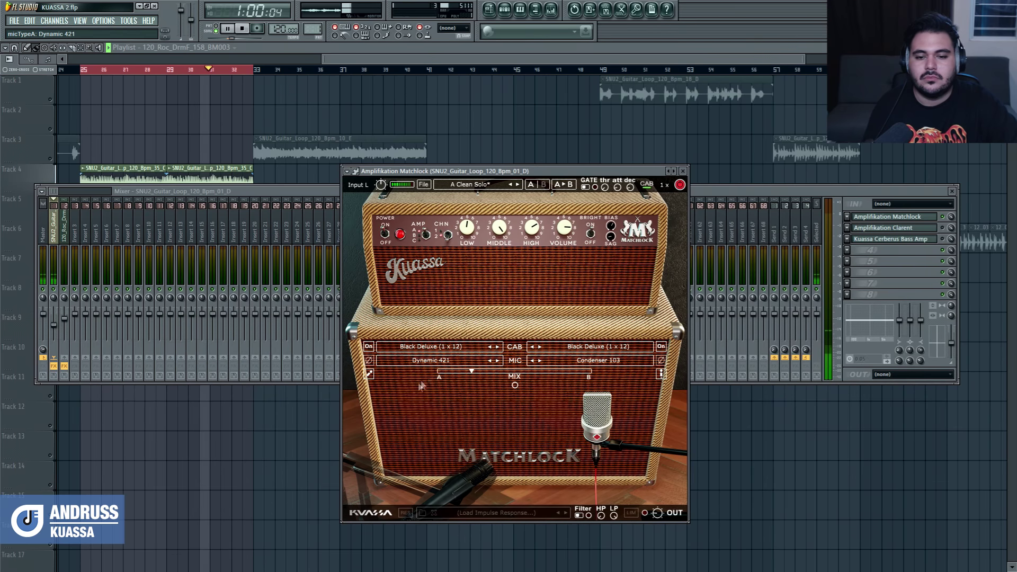
left_click(497, 361)
left_click(497, 360)
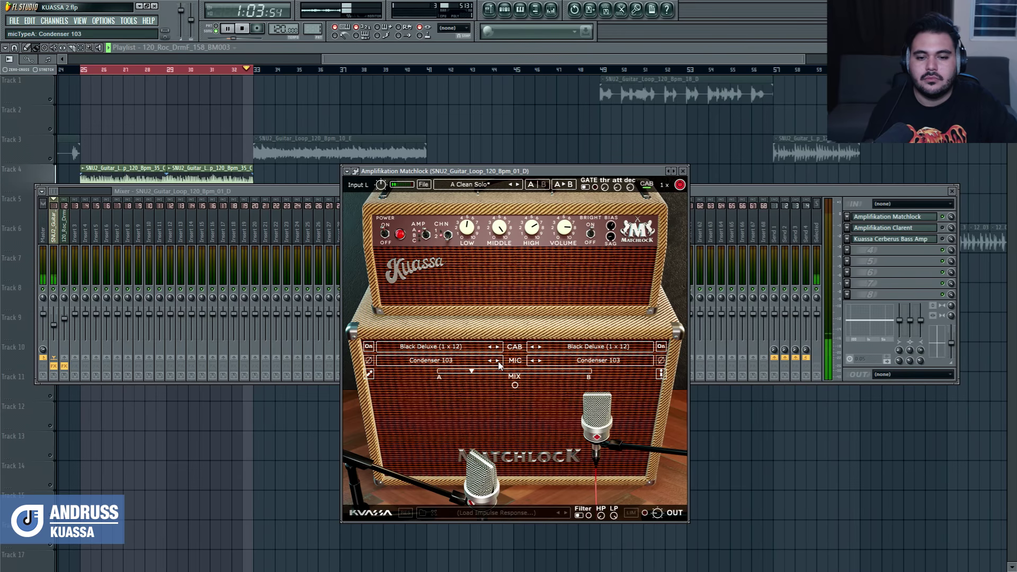
Advance microphone A's type on the Matchlock cabinet to Ribbon 121
left_click(497, 361)
left_click(498, 362)
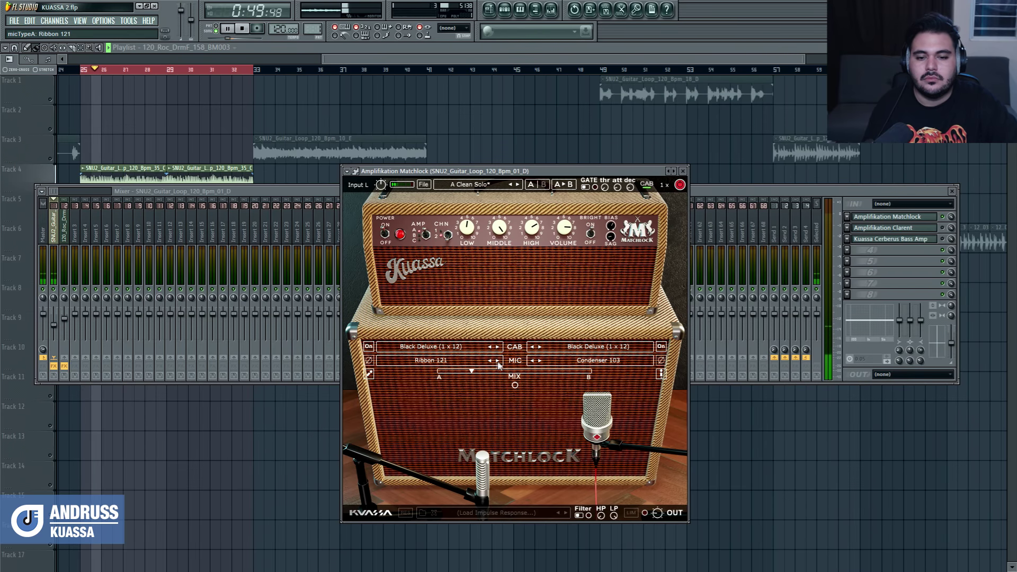
Set Matchlock's amp Low control to about 0.82, switch the amp to channel 1 and close the plugin
left_click(467, 228)
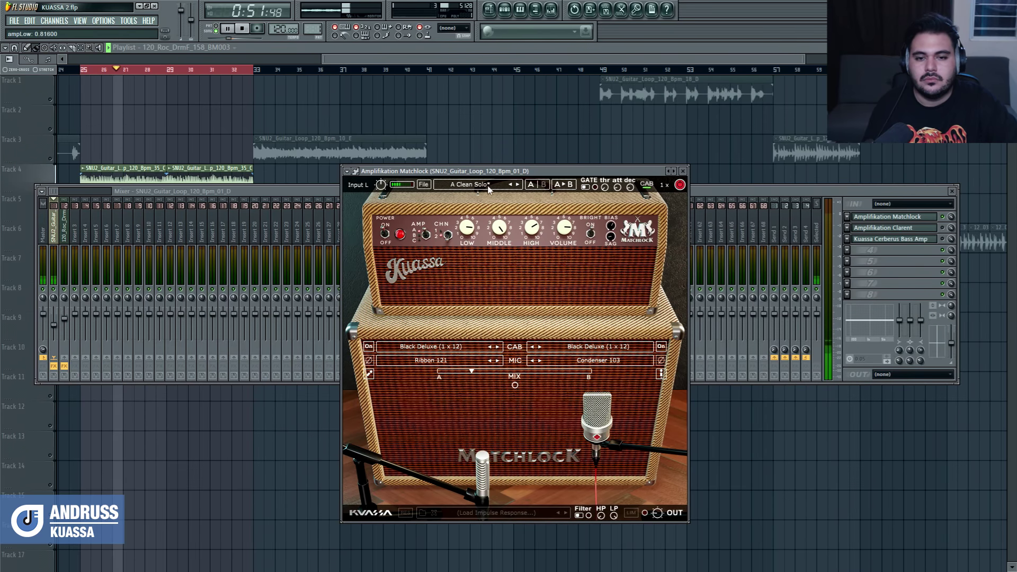
left_click_drag(491, 174, 492, 172)
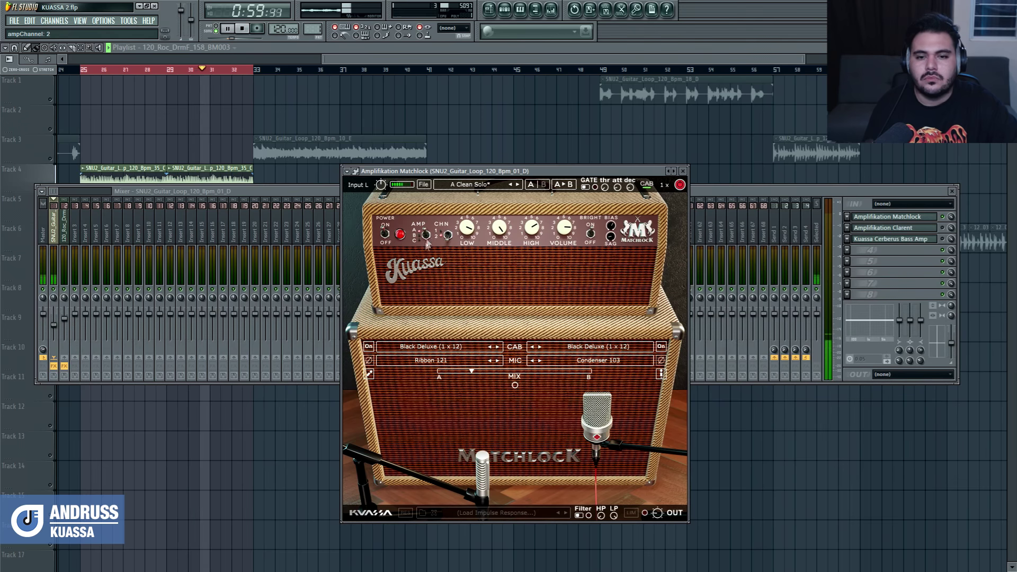
left_click(449, 226)
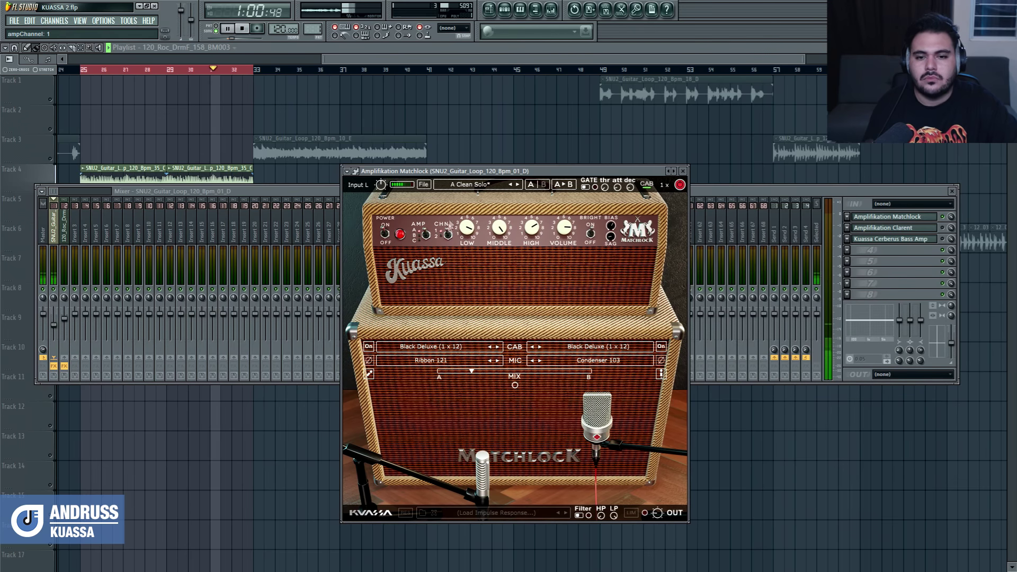
left_click(684, 173)
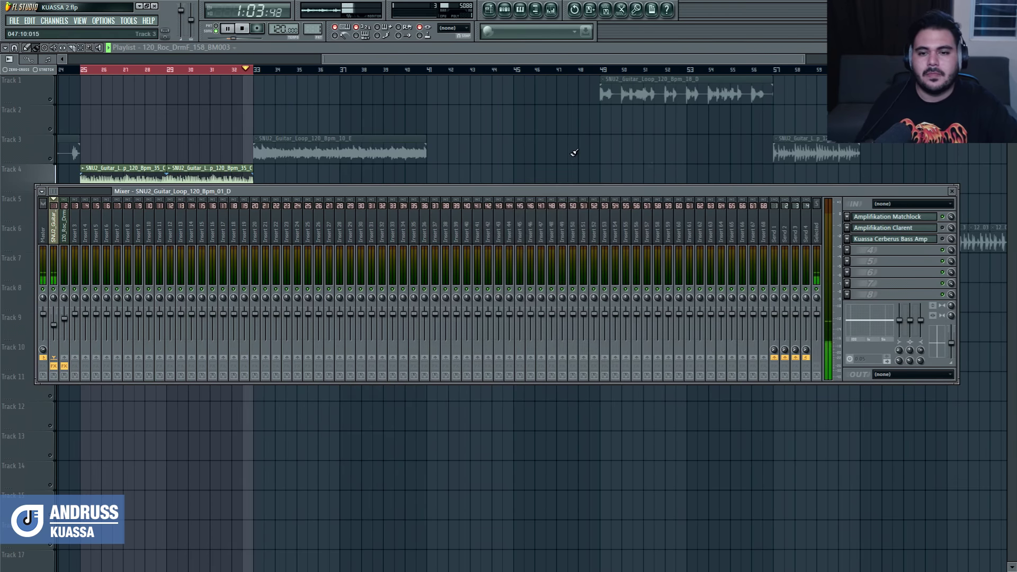
Unmute the Track 6 drum loops, stop playback and unmute the Track 3 guitar loops
key("F9")
left_click(45, 248)
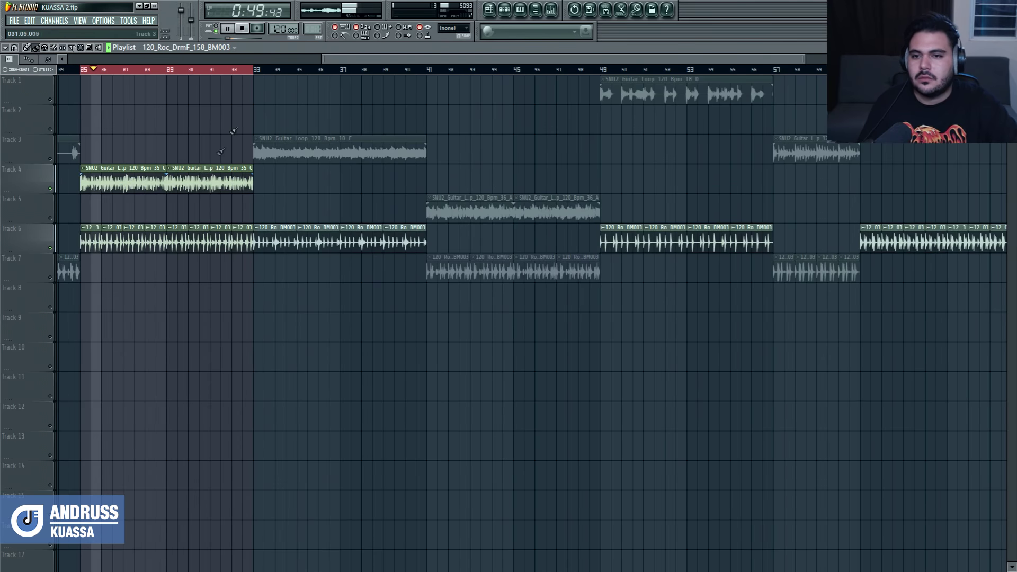
key("space")
left_click(53, 159)
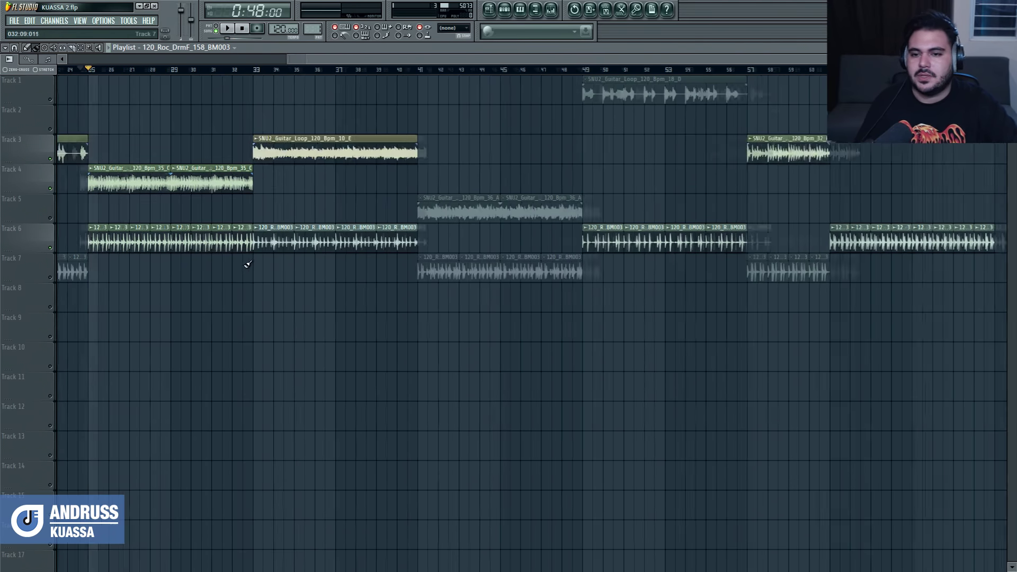
Move the playhead to bar 33 and start playing the Track 3 guitar loop with the Track 6 drums
scroll(281, 60, "down", 3)
left_click(305, 70)
scroll(305, 70, "up", 3)
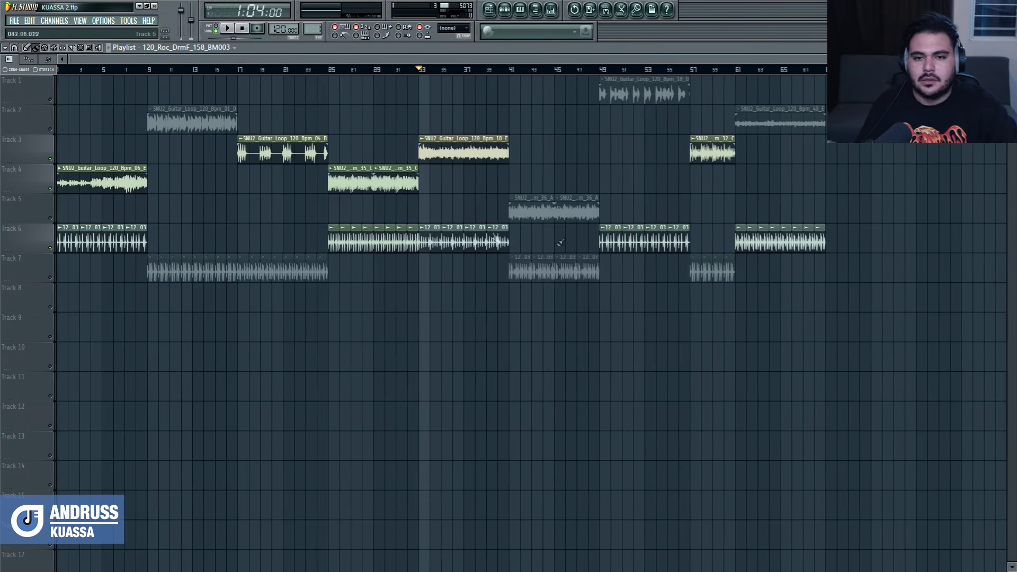
scroll(397, 285, "down", 2)
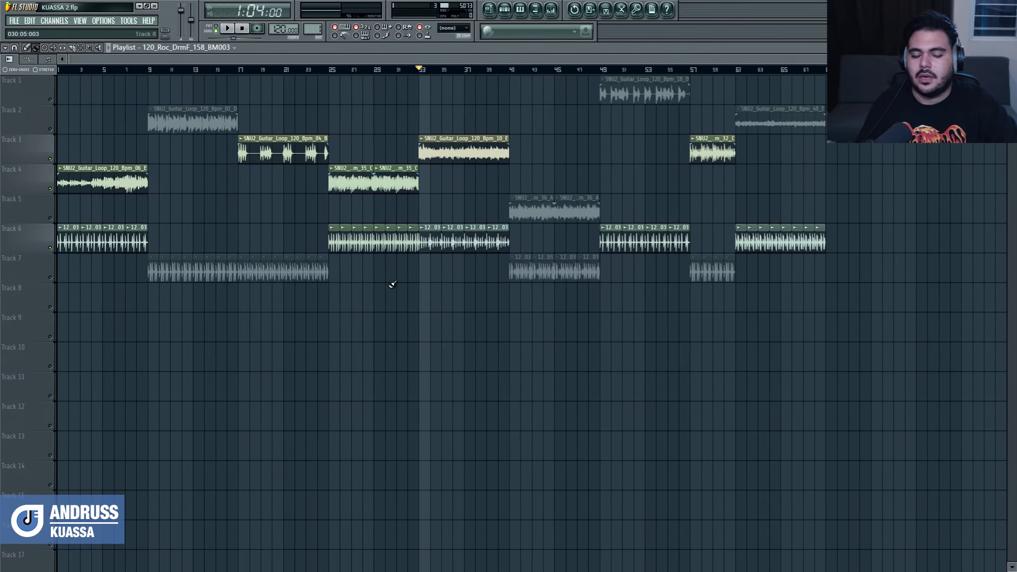
key("space")
scroll(546, 243, "up", 2)
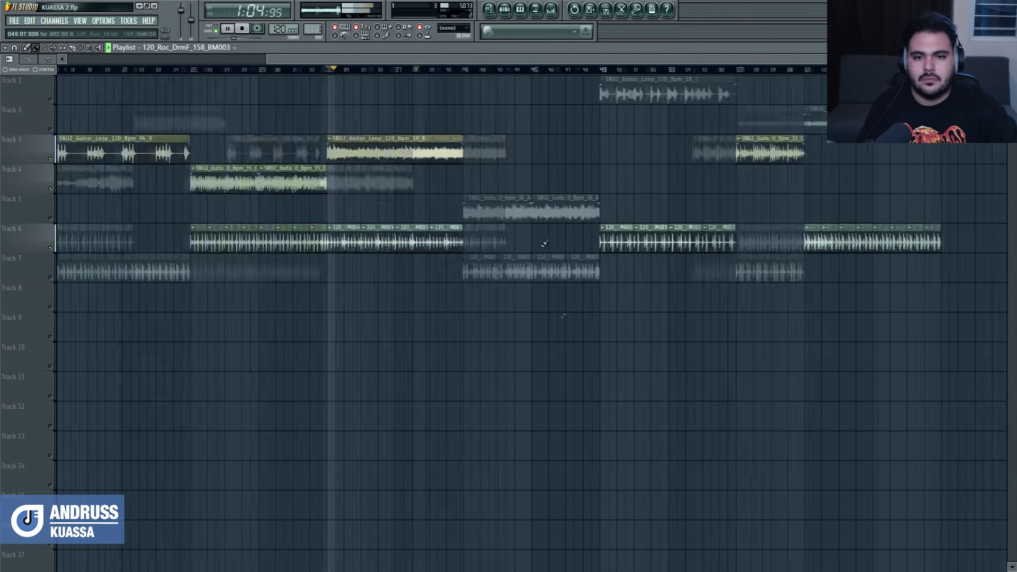
Open Matchlock on the guitar mixer channel and advance its presets to A Crunch
key("F9")
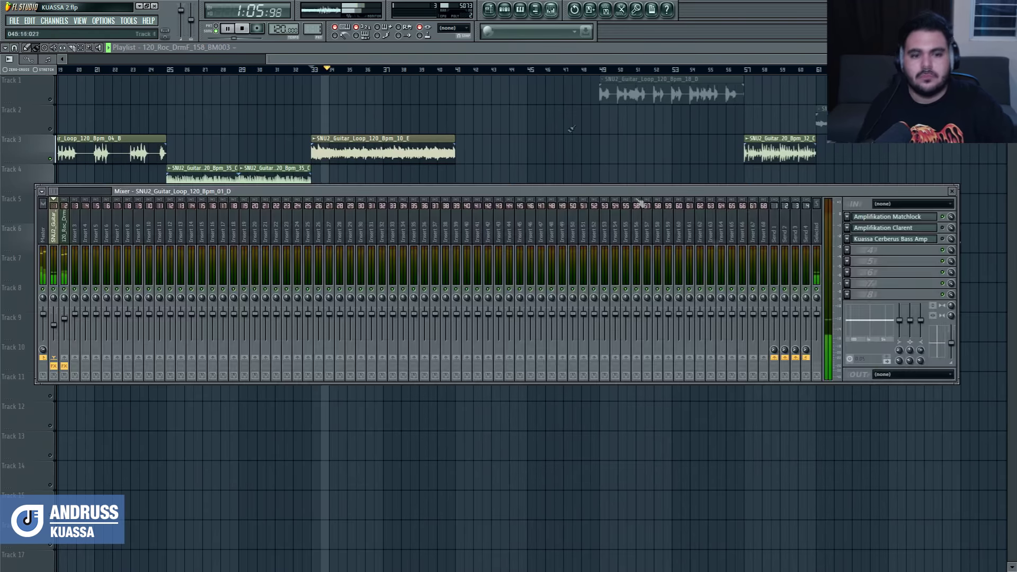
left_click(927, 220)
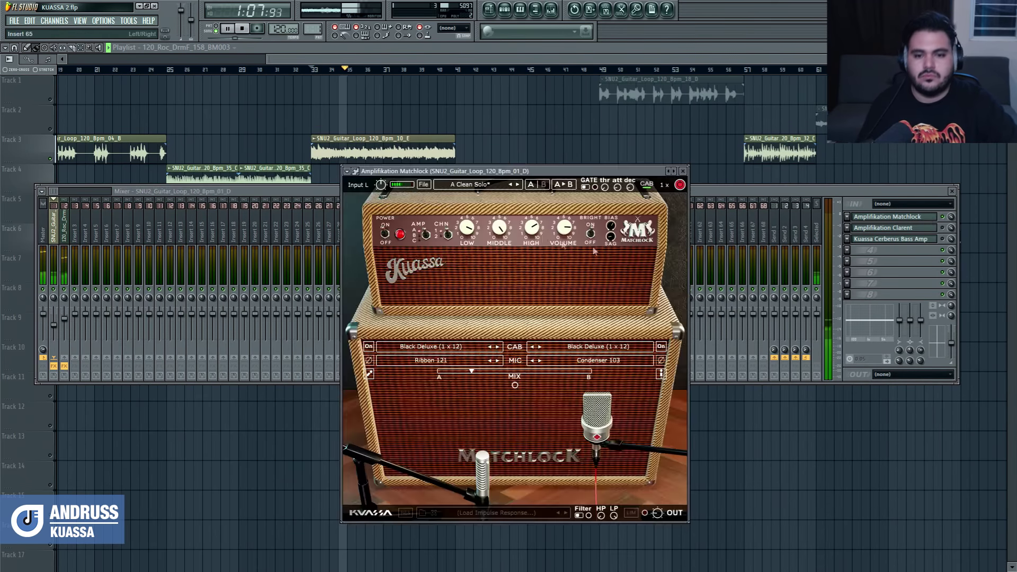
left_click(518, 184)
left_click(518, 184)
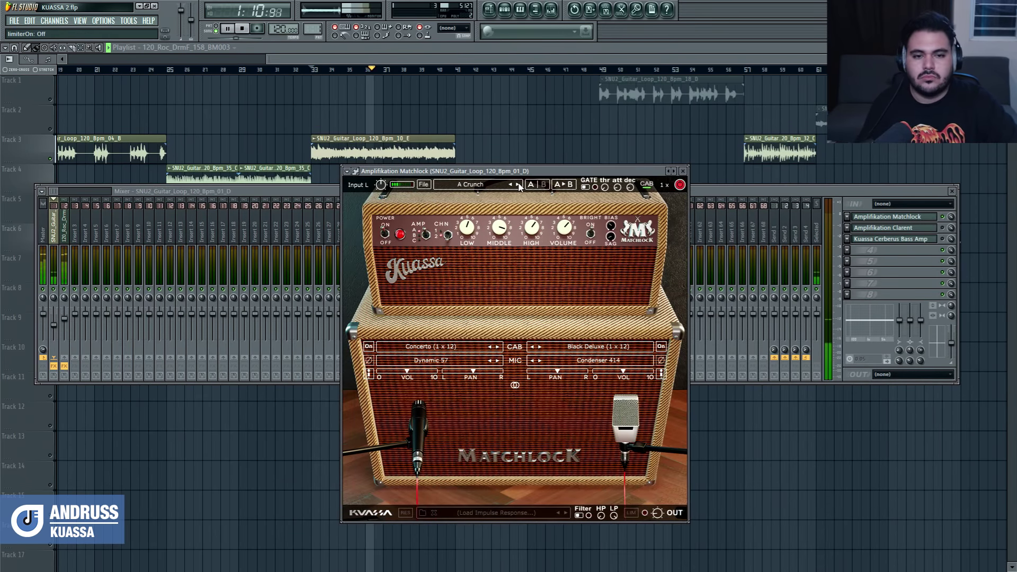
Close the plugin and mixer windows, and unmute the Track 5 guitar and Track 7 drum loops while playback continues
key("F12")
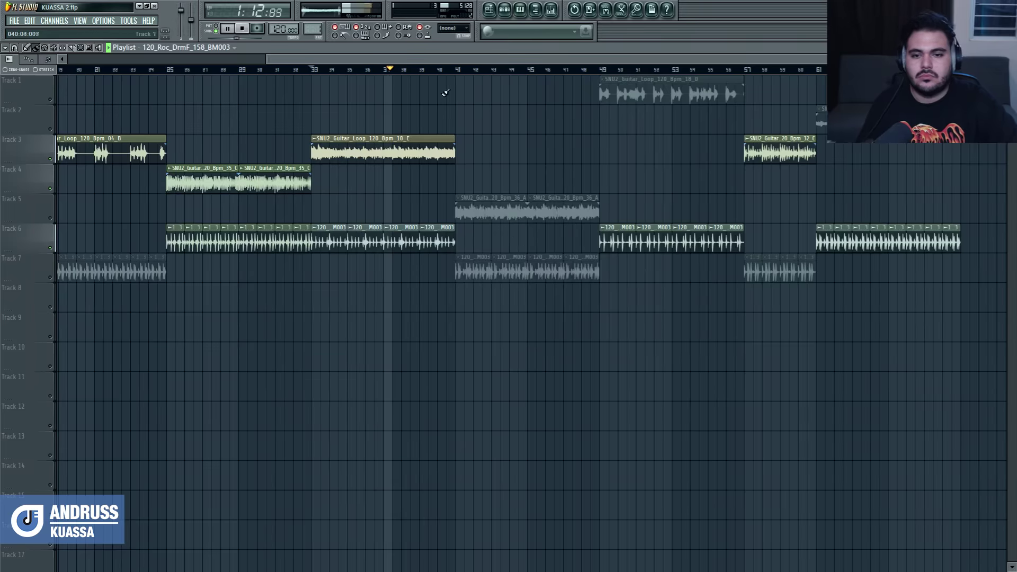
left_click(55, 219)
left_click(52, 278)
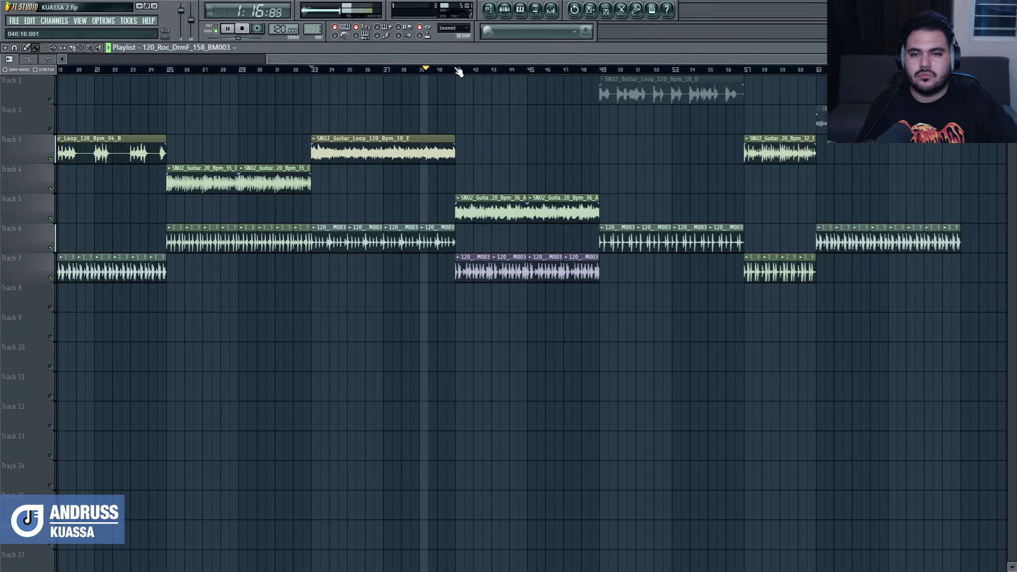
scroll(613, 425, "up", 5)
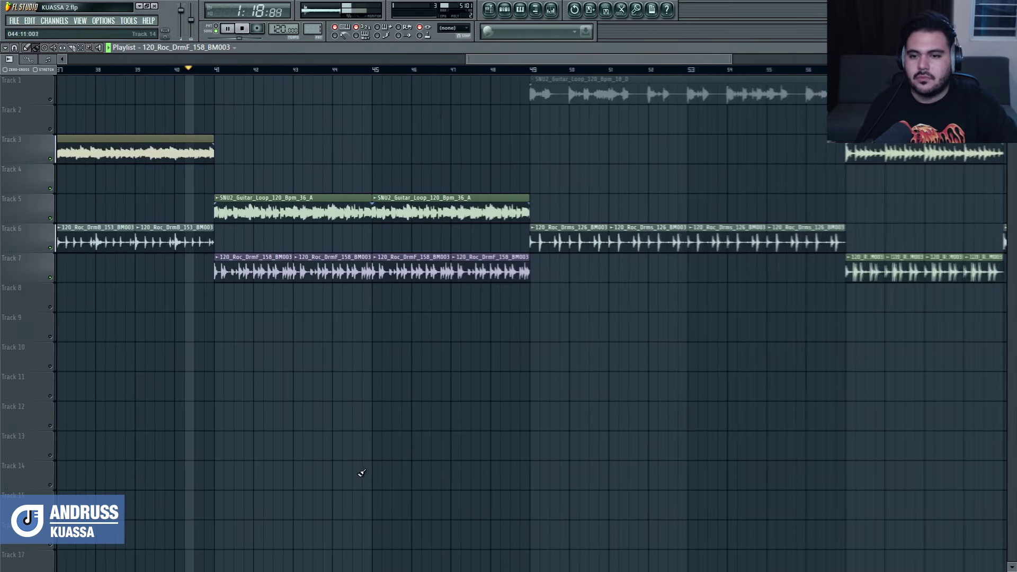
scroll(340, 459, "down", 4)
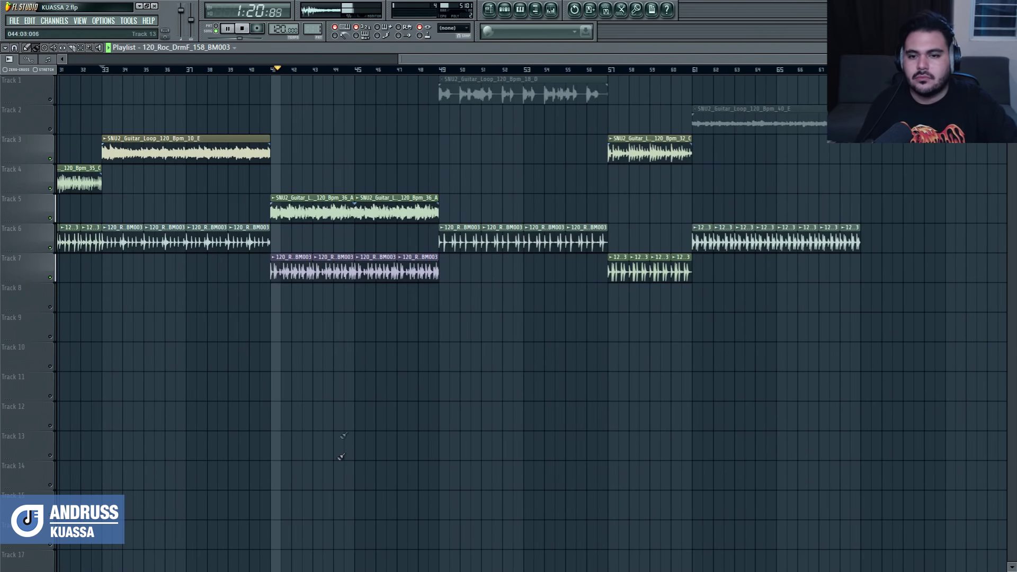
Reopen Matchlock, advance its preset to A For Boost and look through the preset list
left_click(551, 9)
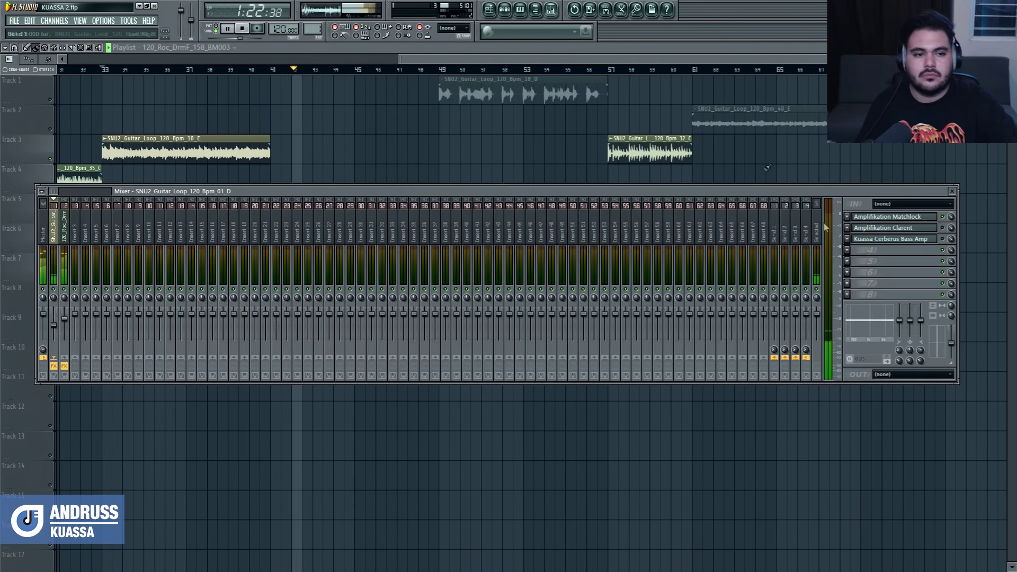
left_click(892, 219)
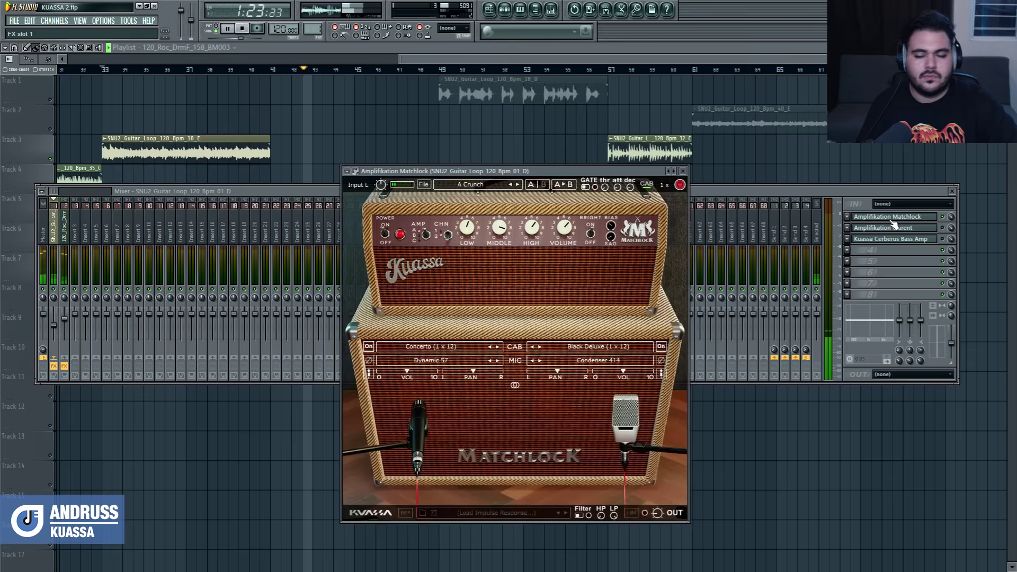
left_click(519, 185)
left_click(477, 184)
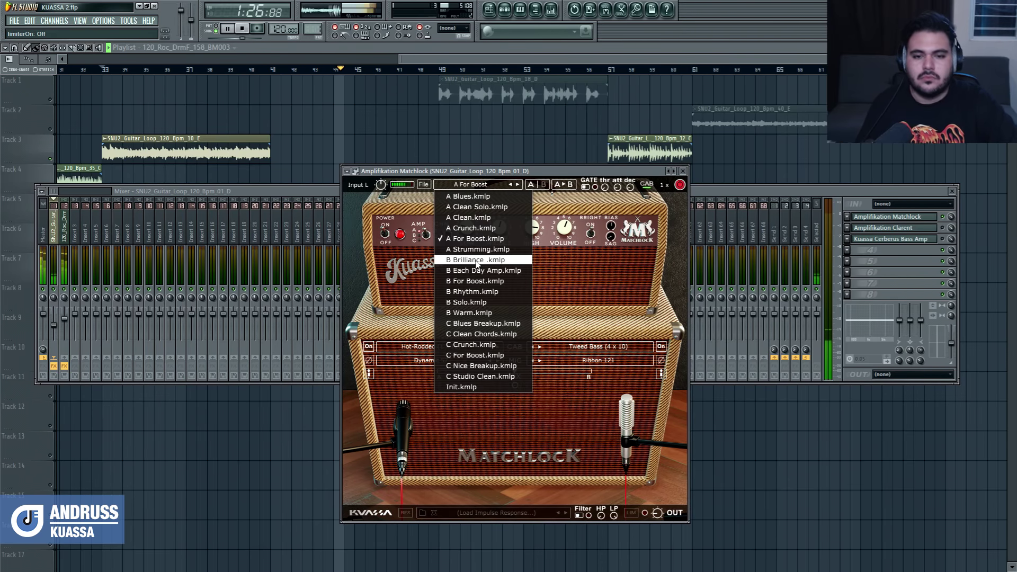
left_click(420, 173)
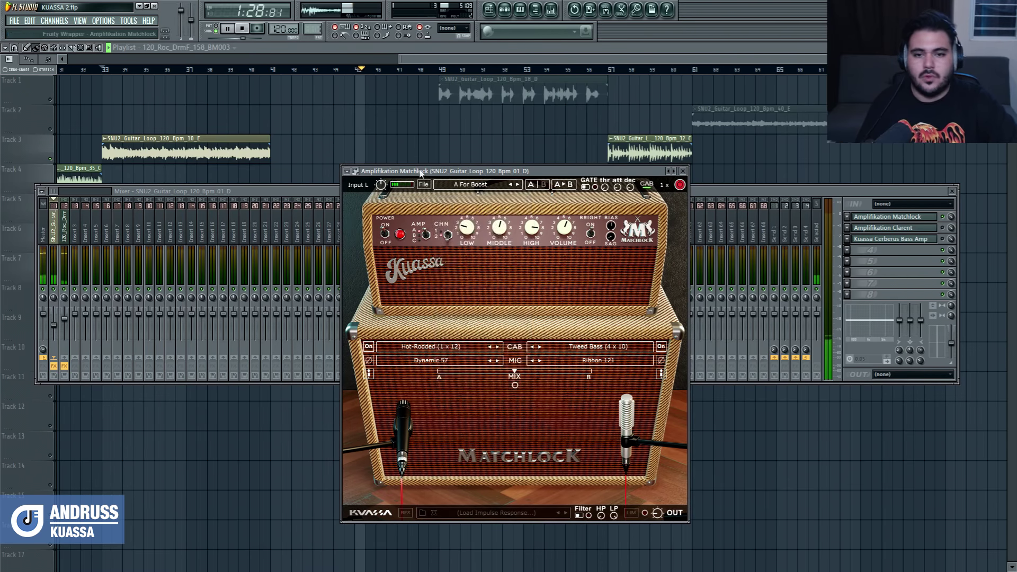
Return to the playlist and briefly mute the Track 7 drums to hear the Track 5 guitar loop alone
key("F12")
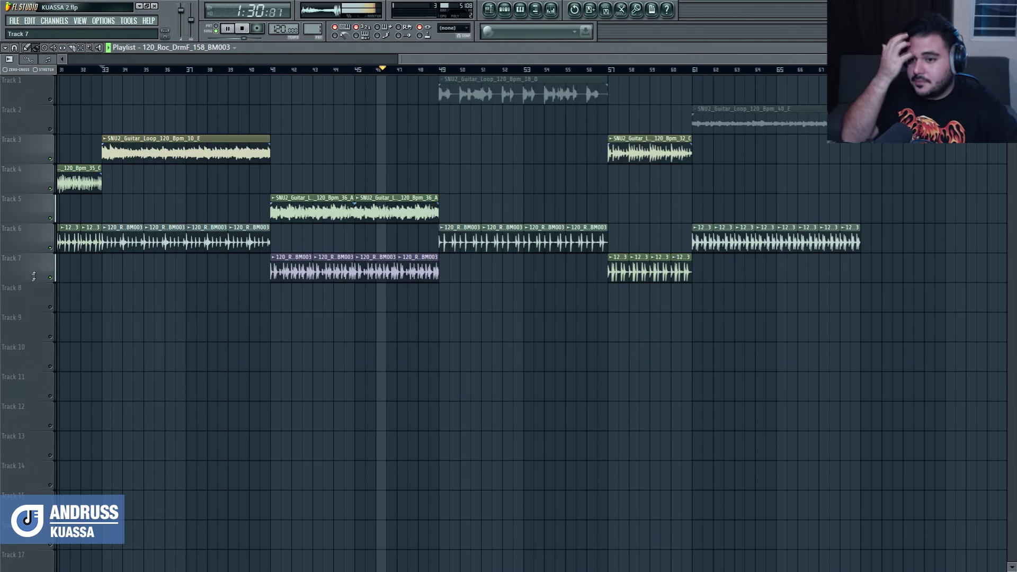
left_click(50, 278)
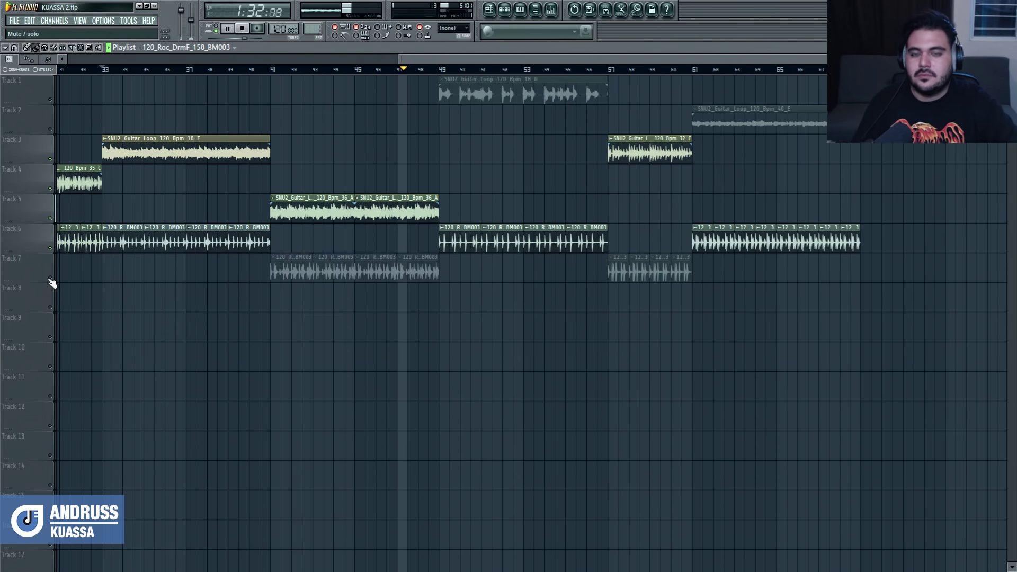
left_click(51, 282)
Raise the guitar mixer channel's volume and replay the Track 5 guitar loop from bar 41
left_click(551, 9)
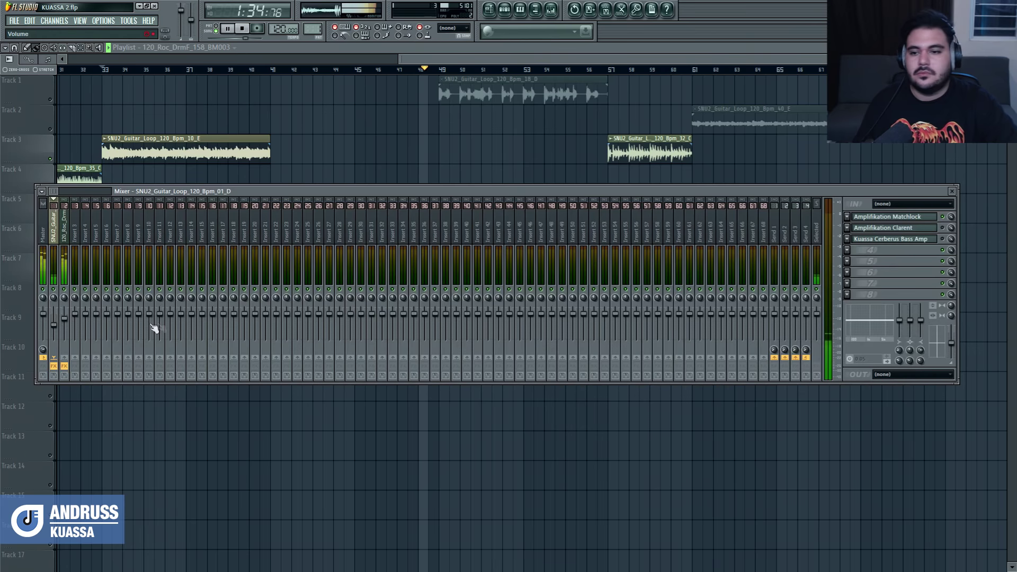
key("space")
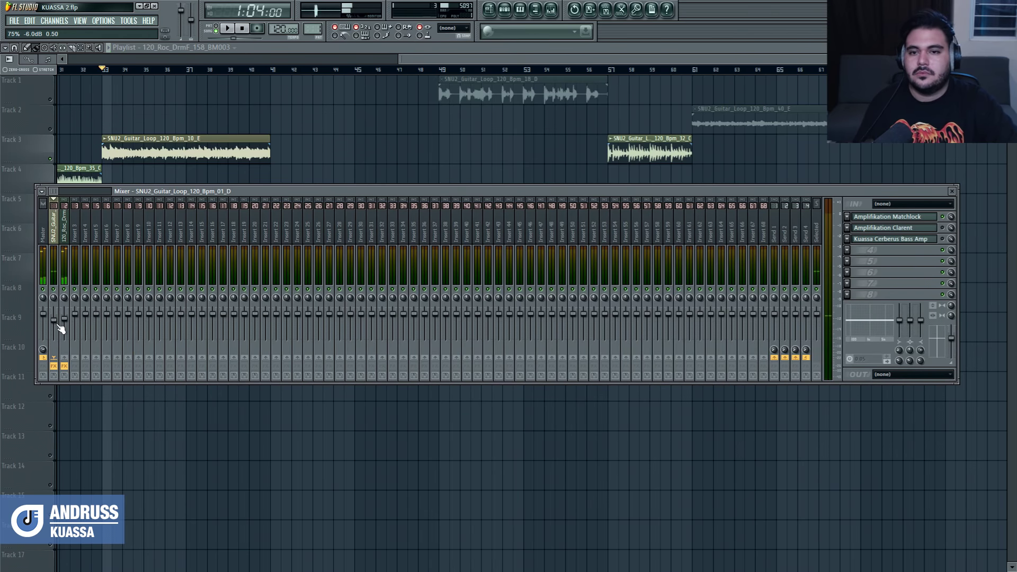
left_click(271, 69)
key("space")
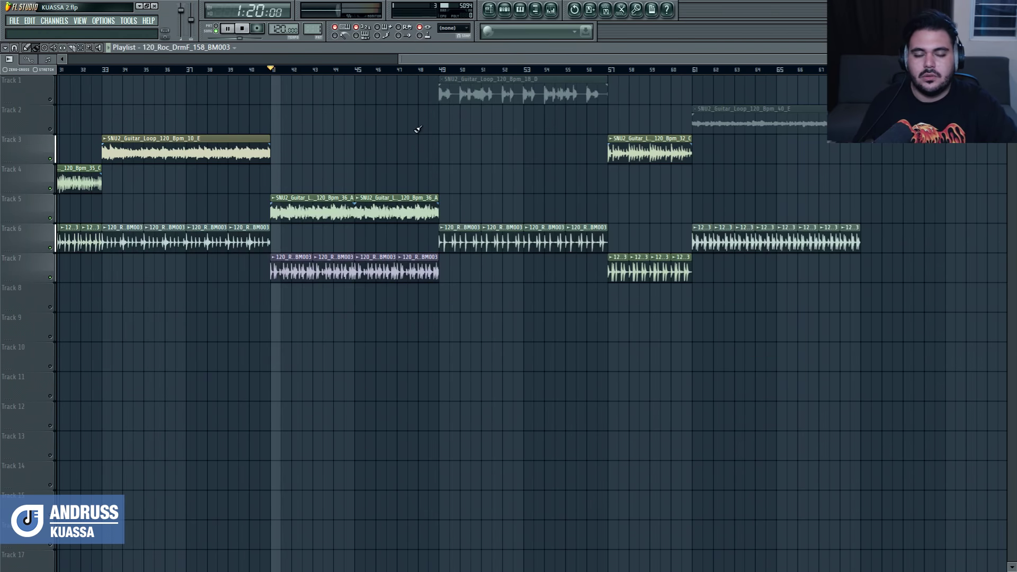
left_click(552, 9)
left_click_drag(54, 333, 54, 327)
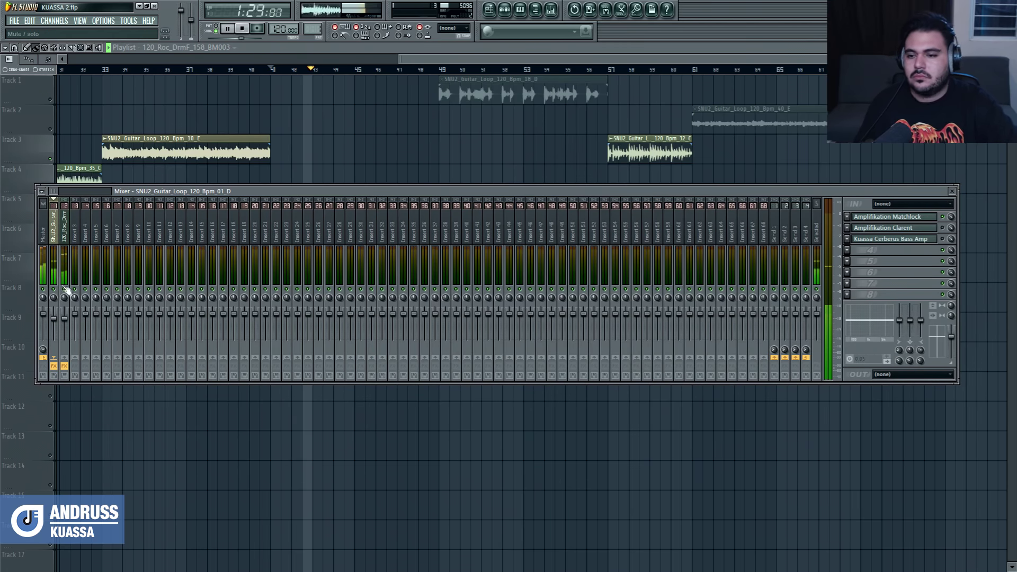
Mute and unmute the Track 7 drums to compare the louder guitar loop with and without them
left_click(302, 455)
left_click(50, 277)
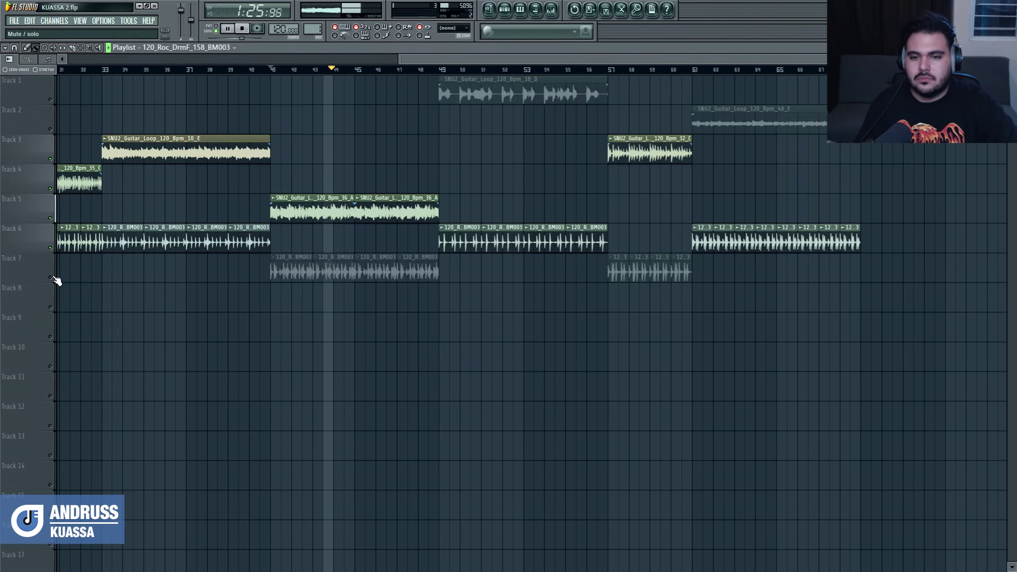
left_click(51, 277)
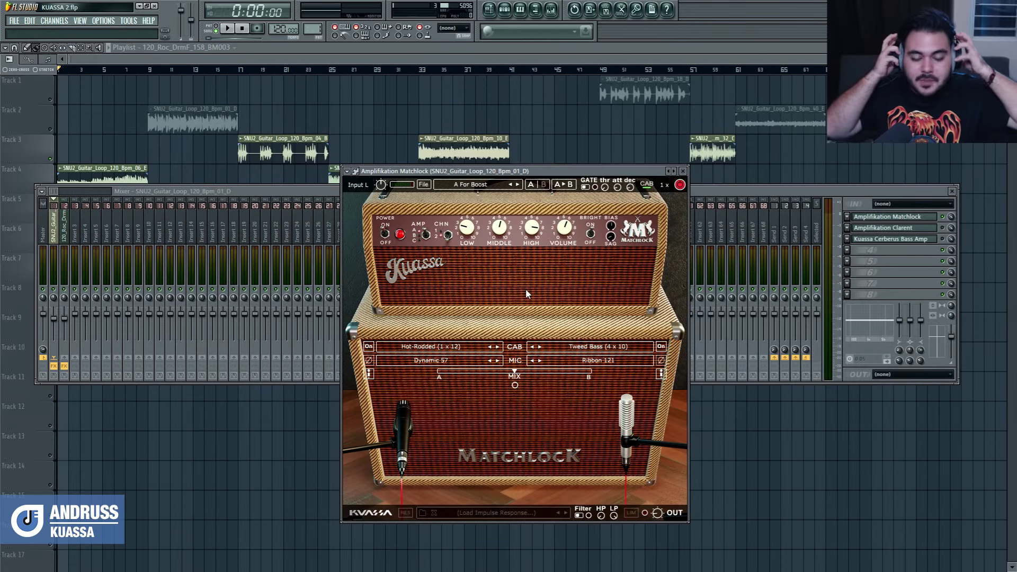
Bypass Matchlock on the guitar mixer channel and place the playhead at bar 41
left_click(948, 233)
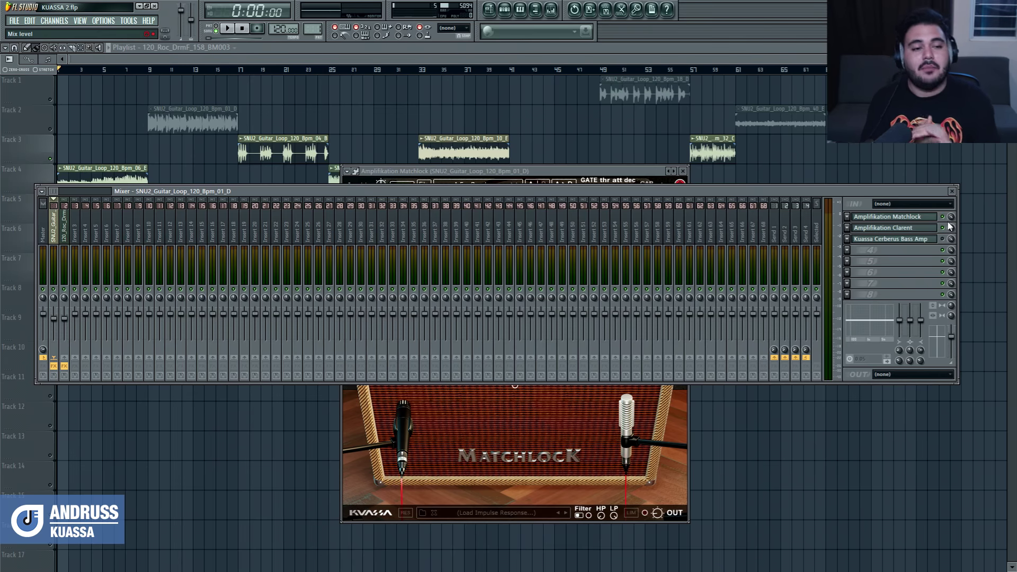
left_click(943, 217)
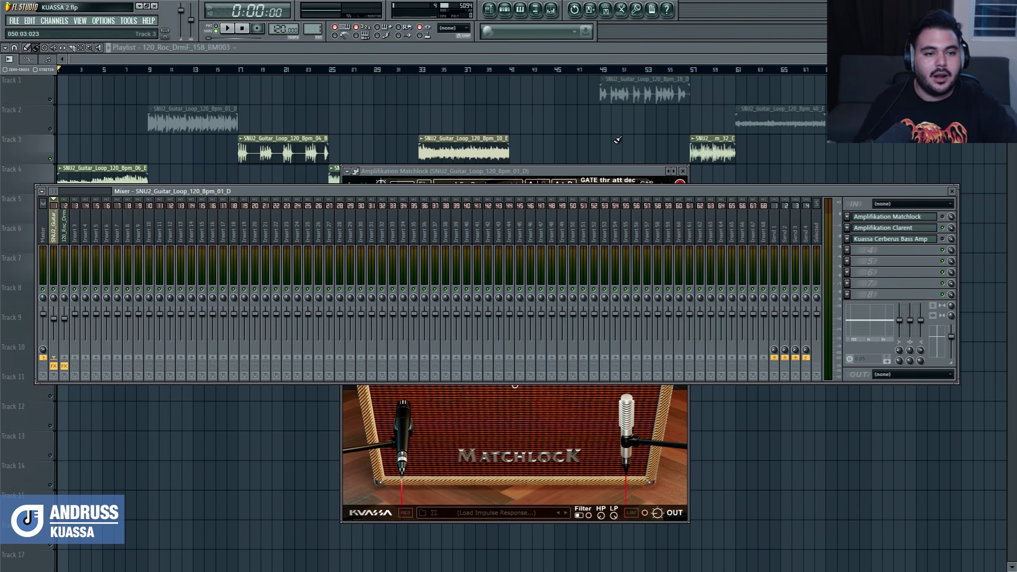
key("F12")
left_click(512, 68)
Open Amplifikation Clarent from the guitar channel's effects, close the mixer and reposition the Clarent window over the playlist
key("F9")
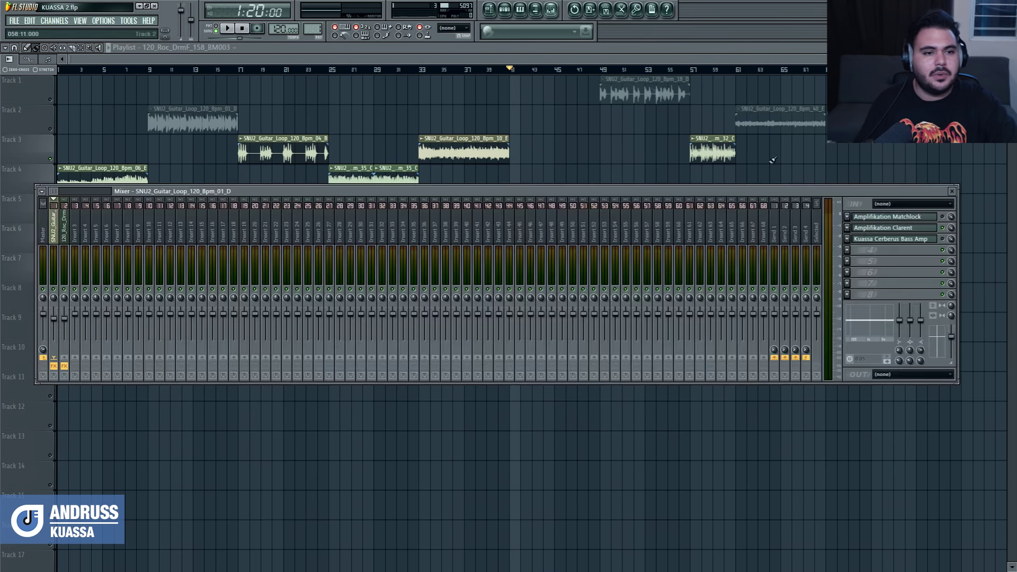
left_click(905, 229)
left_click(946, 191)
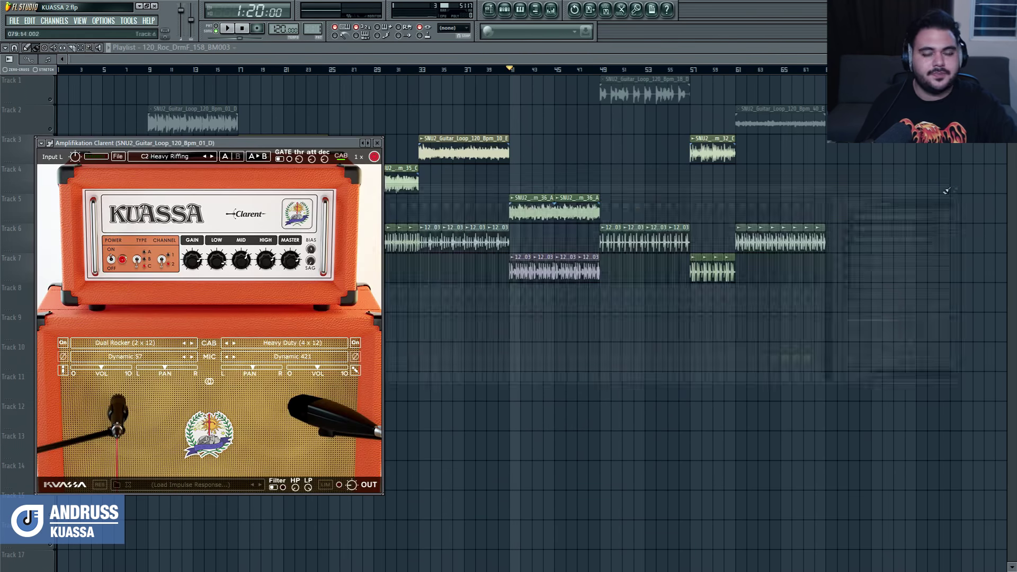
left_click_drag(315, 147, 326, 192)
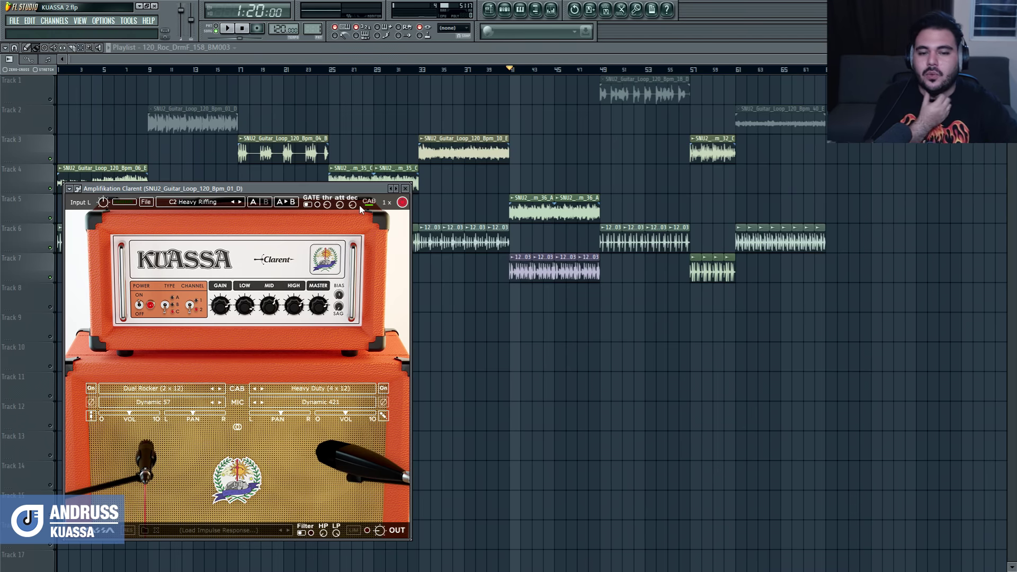
left_click_drag(327, 189, 431, 160)
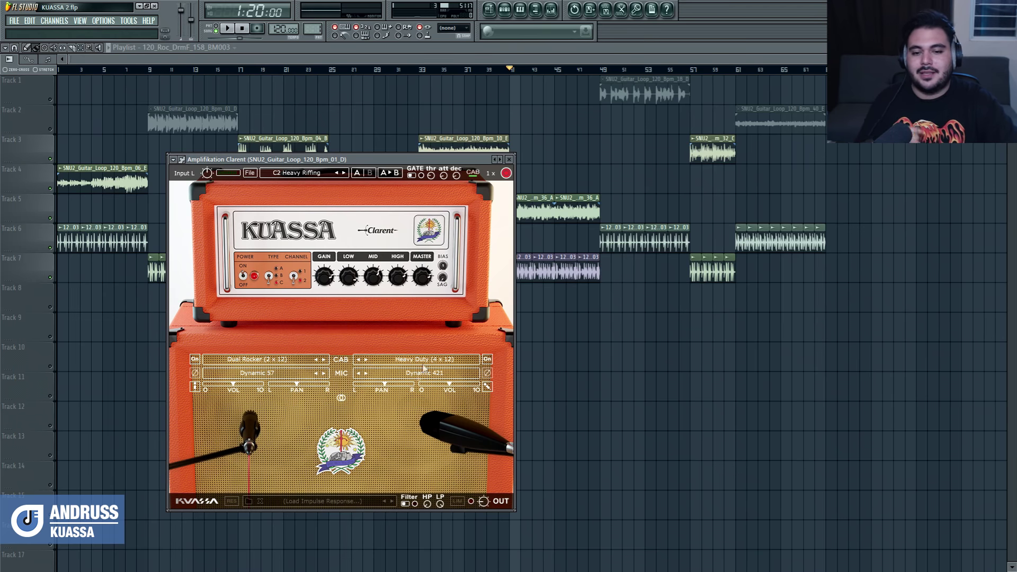
Set Clarent's second cabinet to Metal Rocker (2 x 12) and its first cabinet to Heavy Duty (4 x 12)
left_click(424, 365)
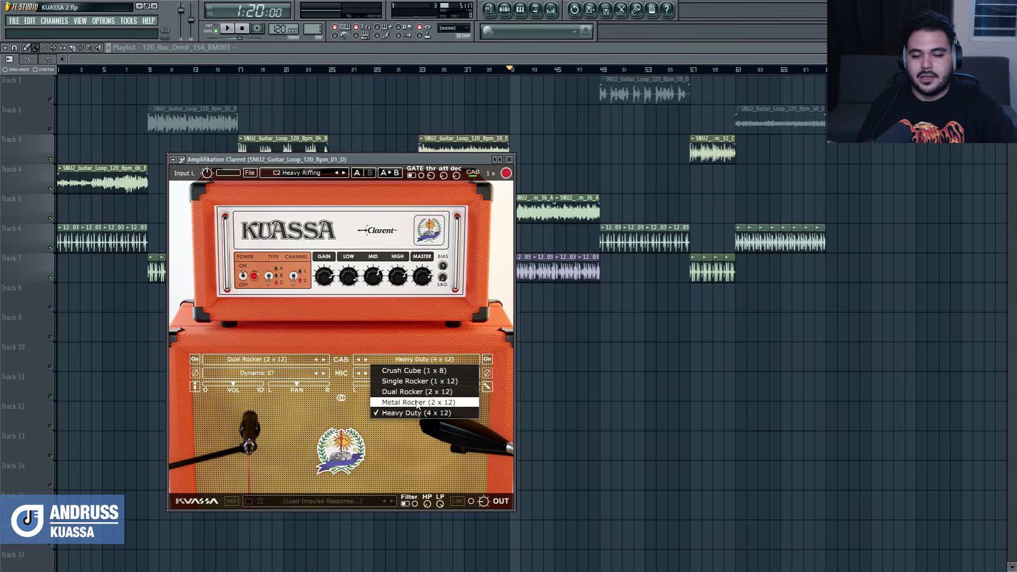
left_click(418, 403)
left_click(271, 366)
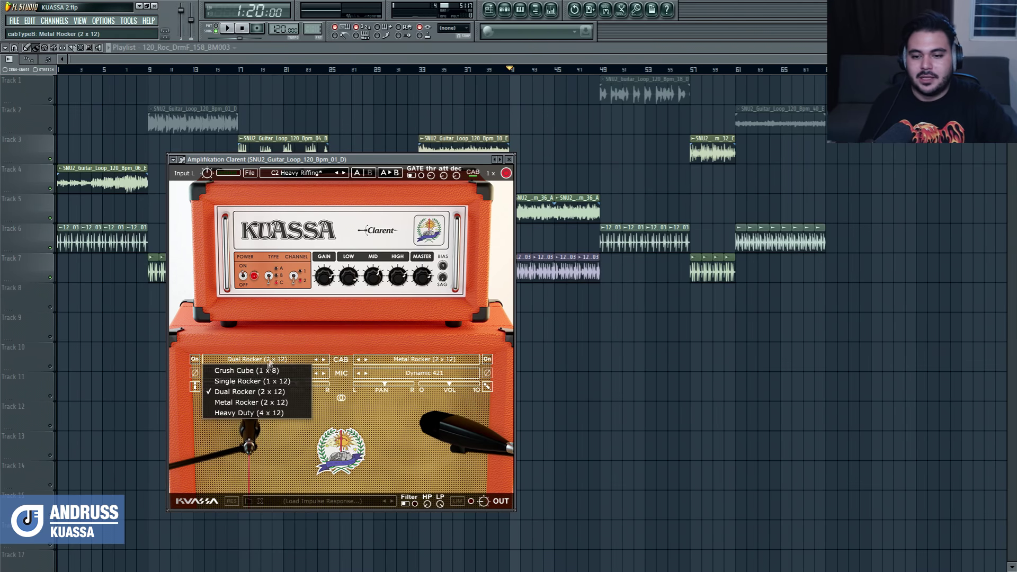
left_click(265, 414)
Switch Clarent's first microphone to Ribbon 353 and the second to Ribbon 121, and shift the second microphone slightly outward
left_click(278, 377)
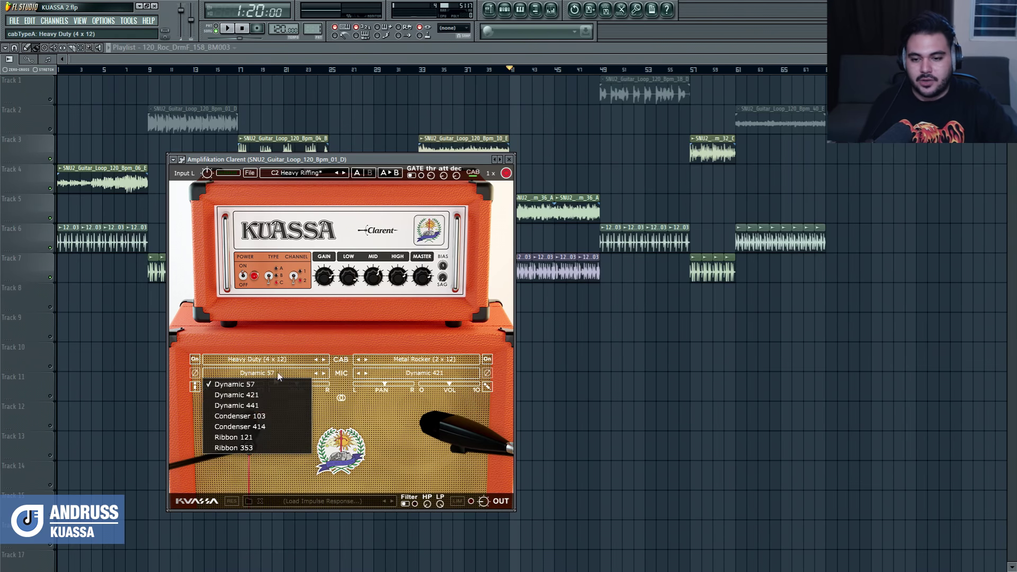
left_click(265, 448)
left_click(421, 377)
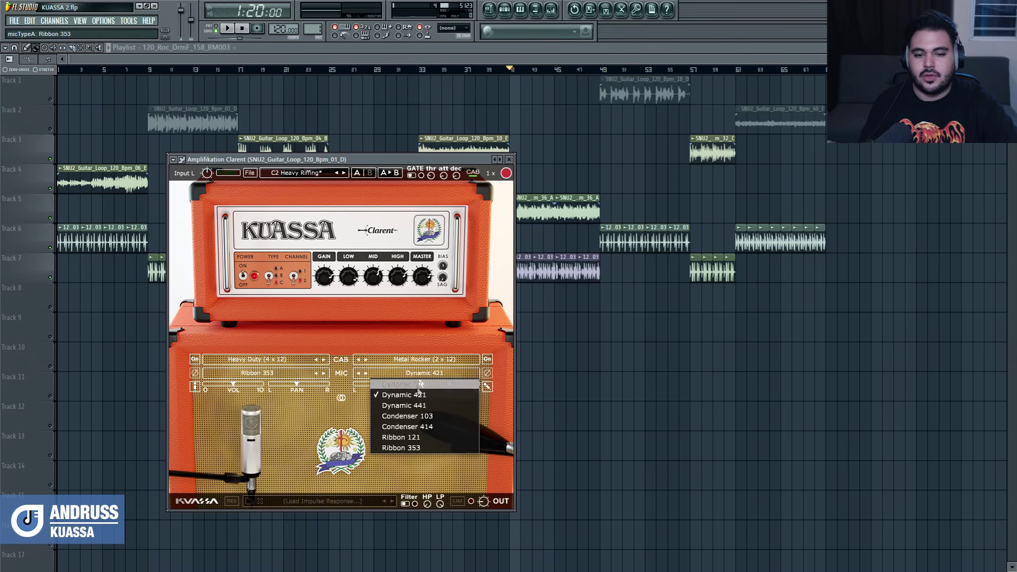
left_click(410, 446)
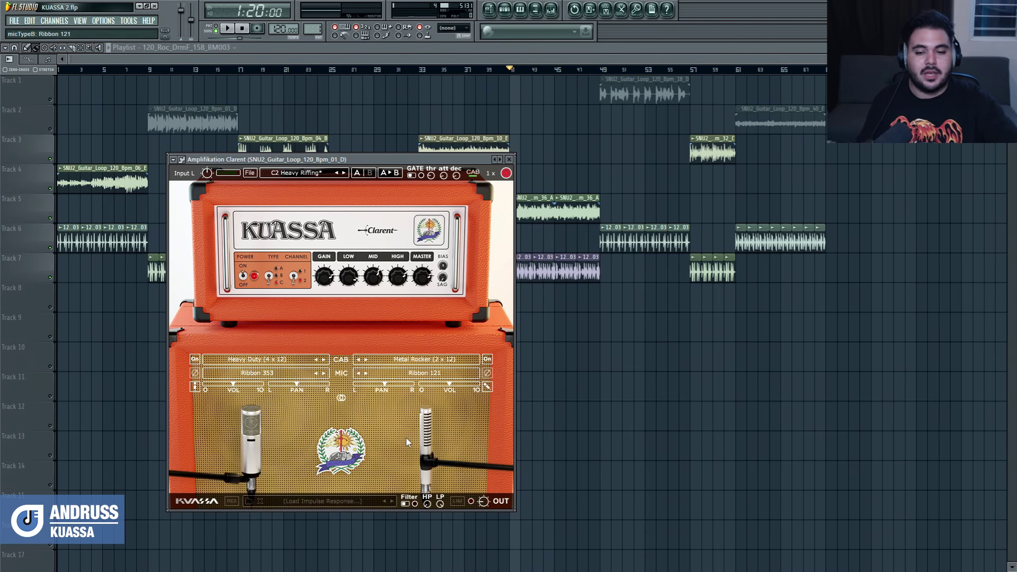
mouse_move(436, 444)
left_mouse_down()
mouse_move(490, 466)
mouse_move(456, 490)
mouse_move(347, 522)
mouse_move(403, 467)
mouse_move(486, 434)
mouse_move(395, 493)
mouse_move(350, 504)
mouse_move(451, 491)
mouse_move(454, 448)
mouse_move(437, 448)
left_mouse_up()
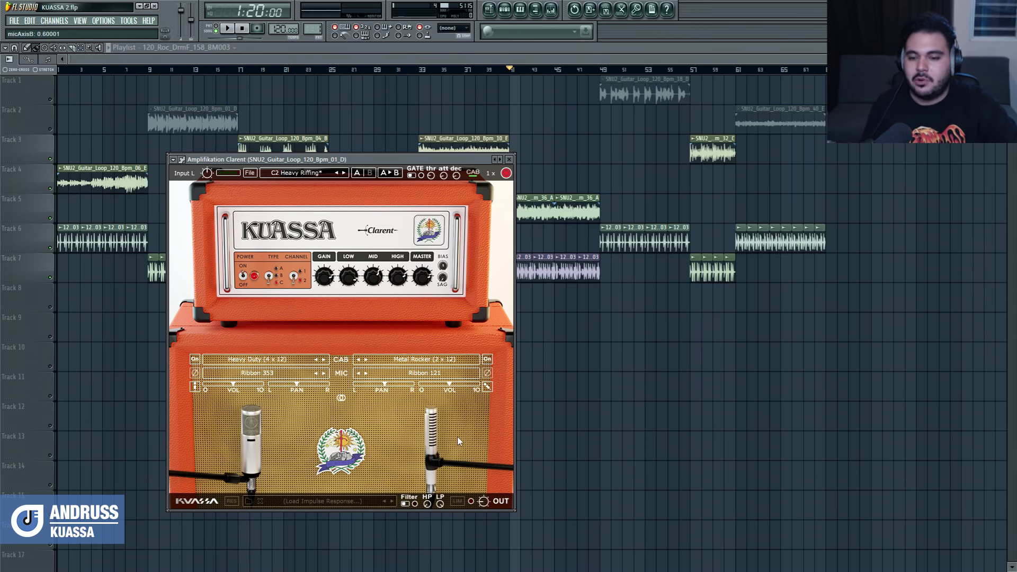
Close the plugin window and select bars 41 to 45 of the playlist as the loop region
key("Escape")
scroll(334, 359, "up", 5)
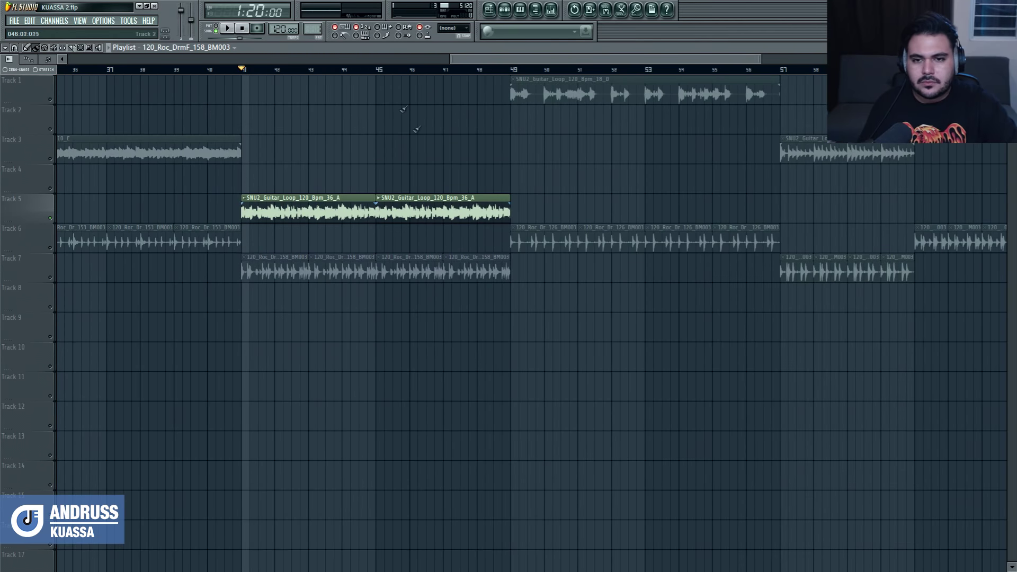
left_click_drag(377, 74, 256, 91)
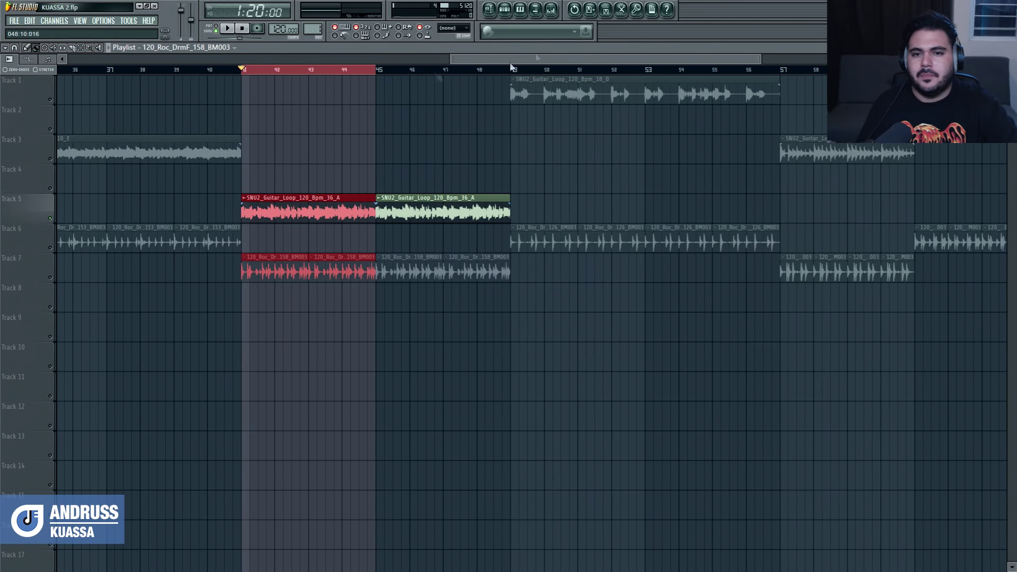
Reopen Clarent from the guitar channel's effects, play the looped guitar and switch the bypassed amp on during playback
left_click(557, 14)
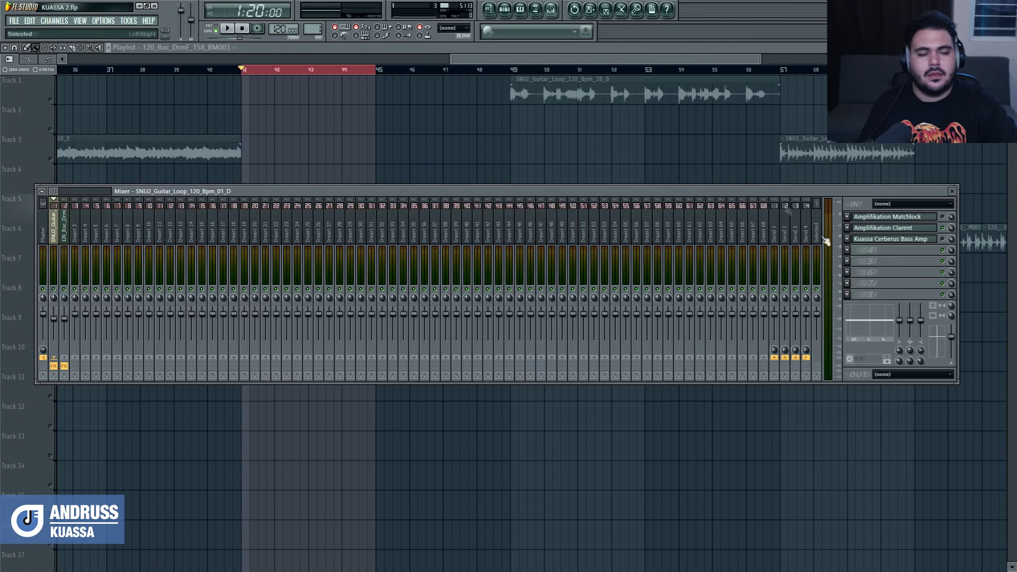
left_click(909, 229)
key("space")
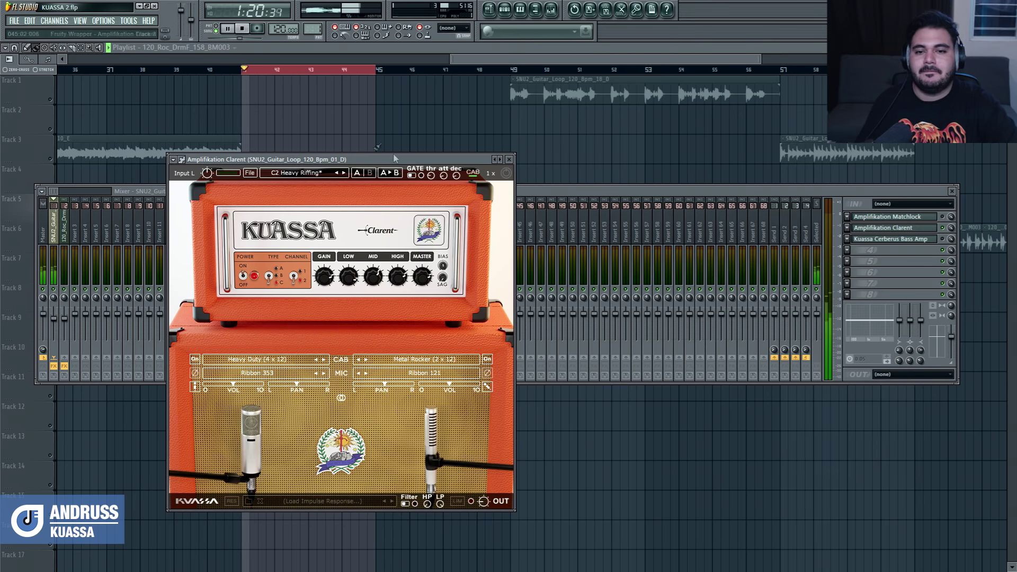
left_click_drag(367, 160, 389, 221)
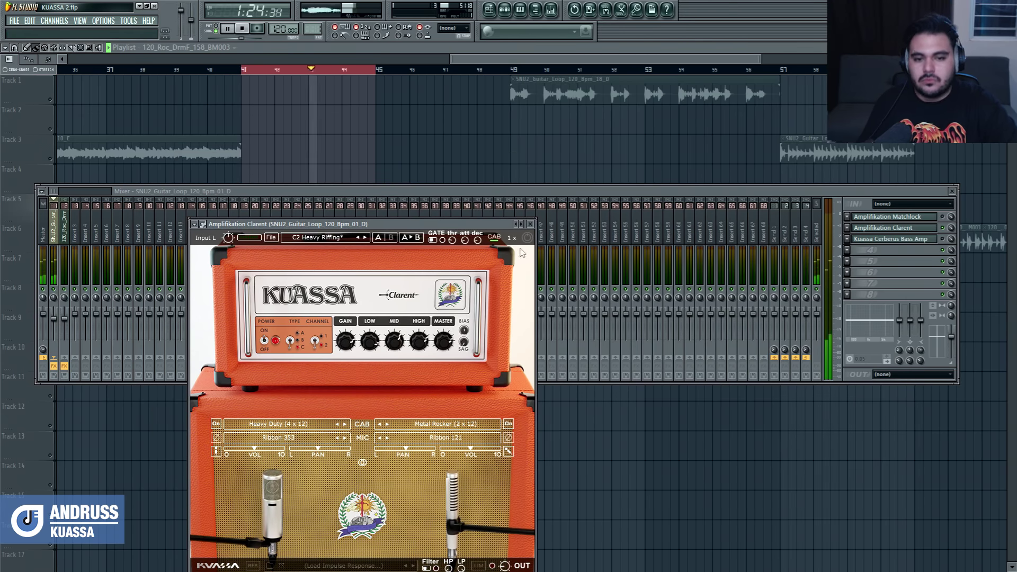
left_click_drag(493, 225, 509, 148)
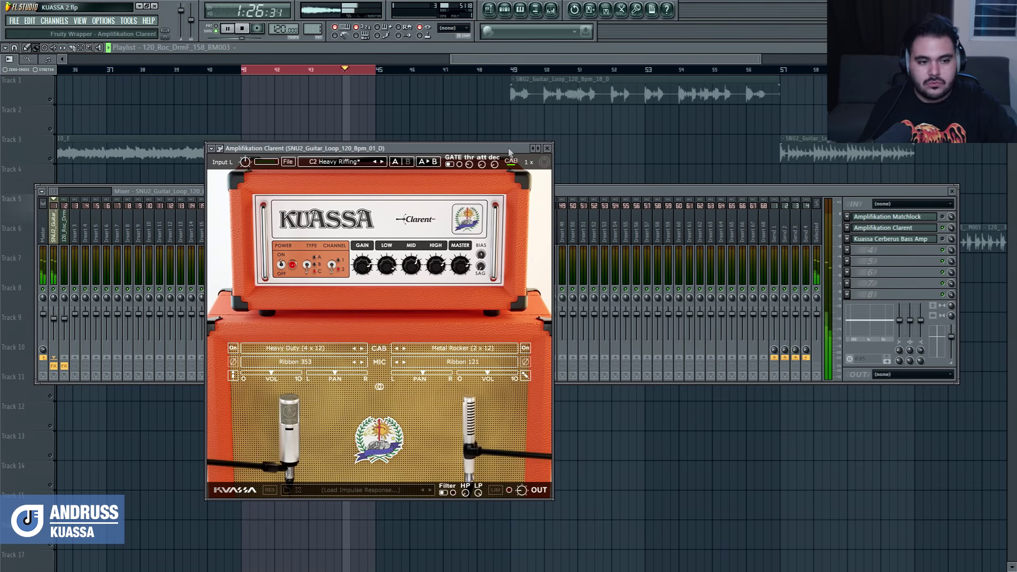
left_click(545, 162)
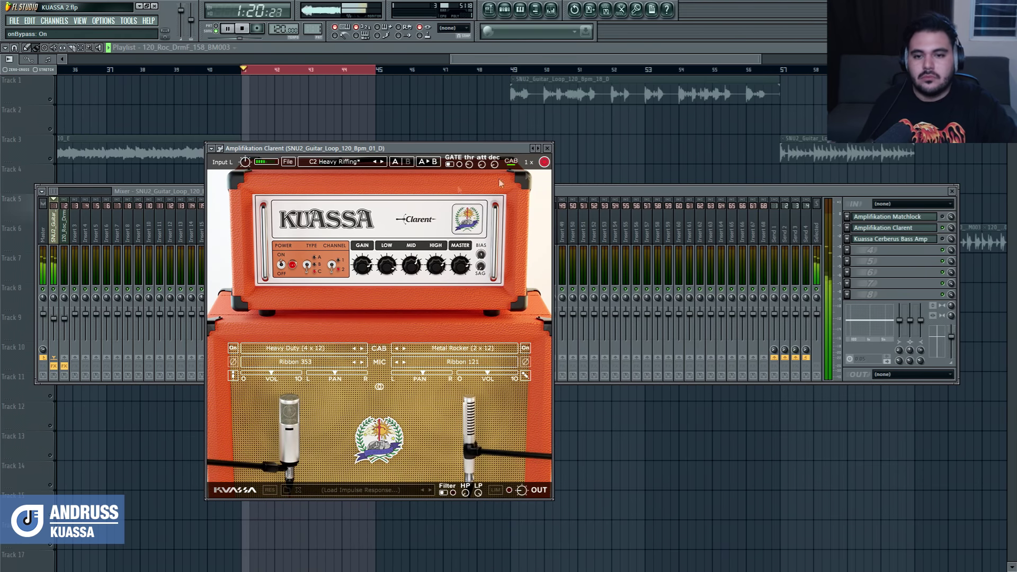
Close the windows, extend the loop region to bars 41 through 49 and unmute the Track 7 drums
key("F12")
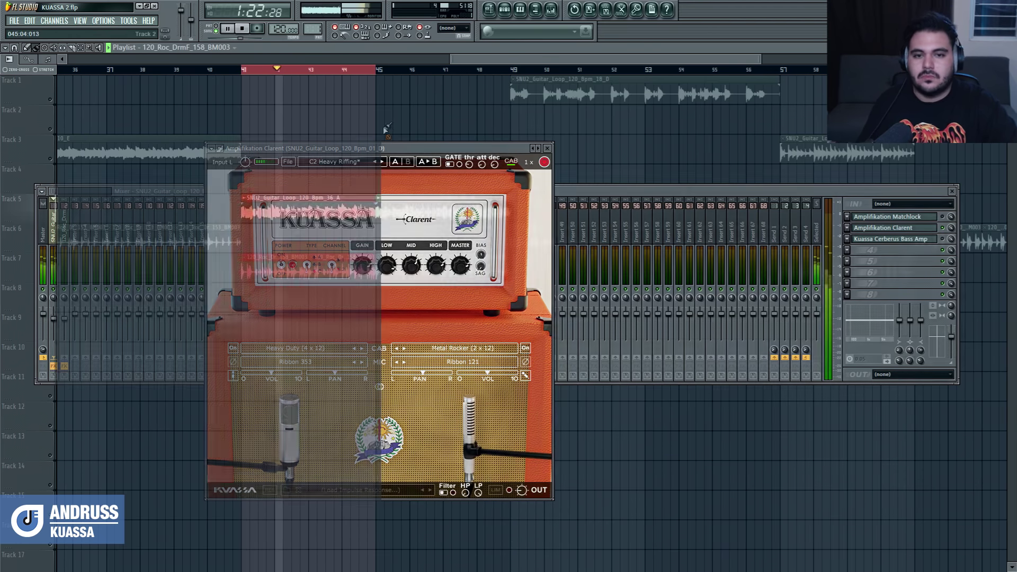
scroll(624, 116, "down", 6)
scroll(700, 323, "up", 5)
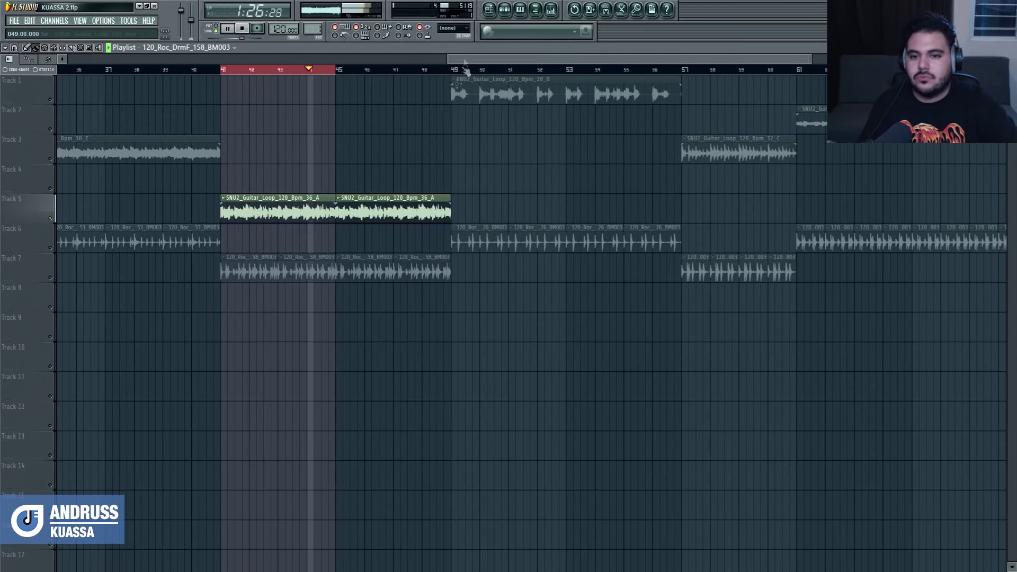
left_click_drag(452, 69, 221, 69)
left_click(51, 284, "ctrl")
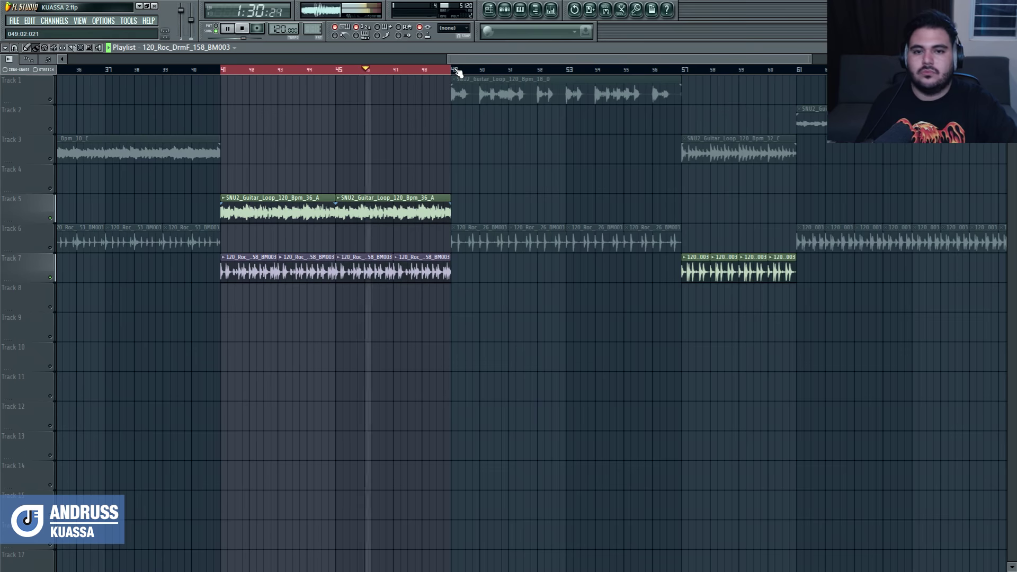
Clear the loop region and unmute Tracks 1, 2, 3, 4 and 6 while playback continues
left_click(450, 71)
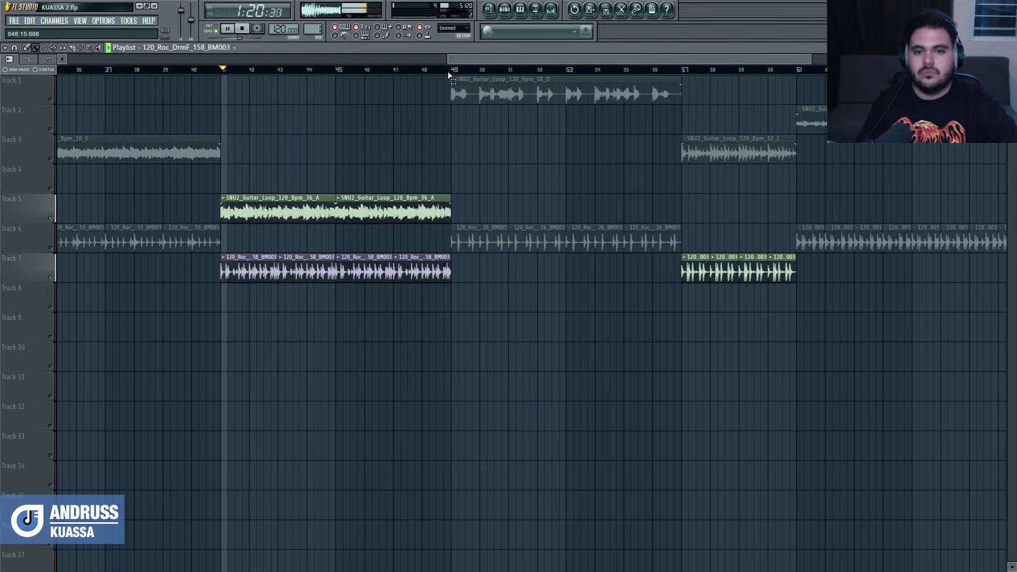
left_click(50, 100, "ctrl")
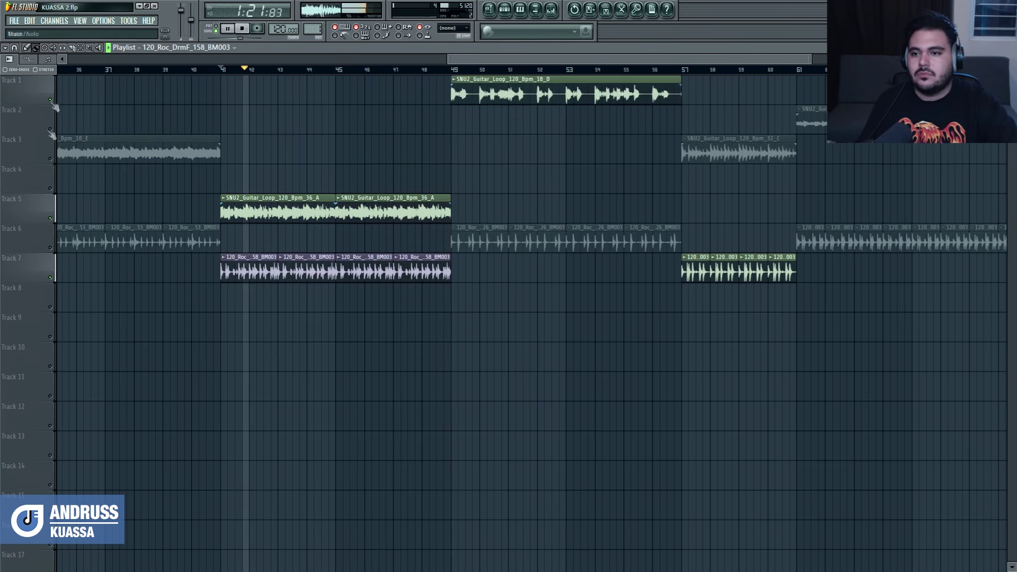
left_click(50, 247, "ctrl")
scroll(70, 245, "down", 2)
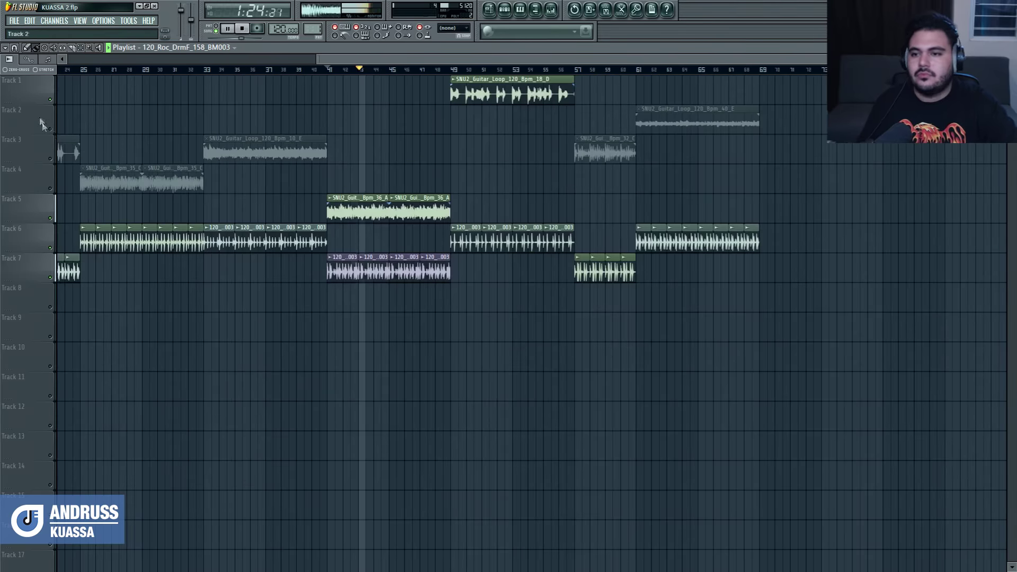
left_click_drag(50, 128, 51, 188)
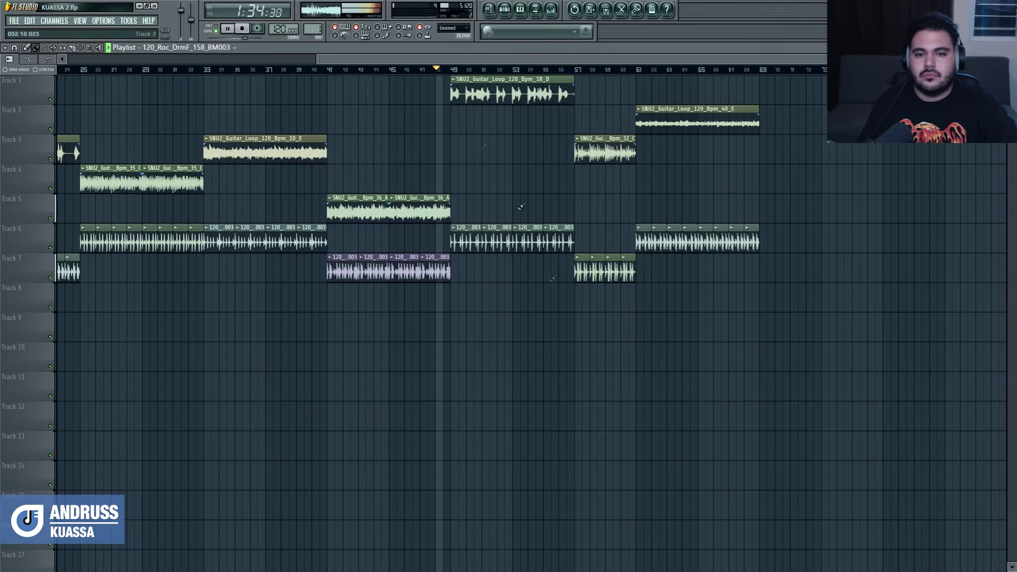
Reopen Clarent and audition the presets C2 High Gain Solo, Init and A1 Clean Bell on the Track 1 guitar loop
scroll(509, 371, "up", 5)
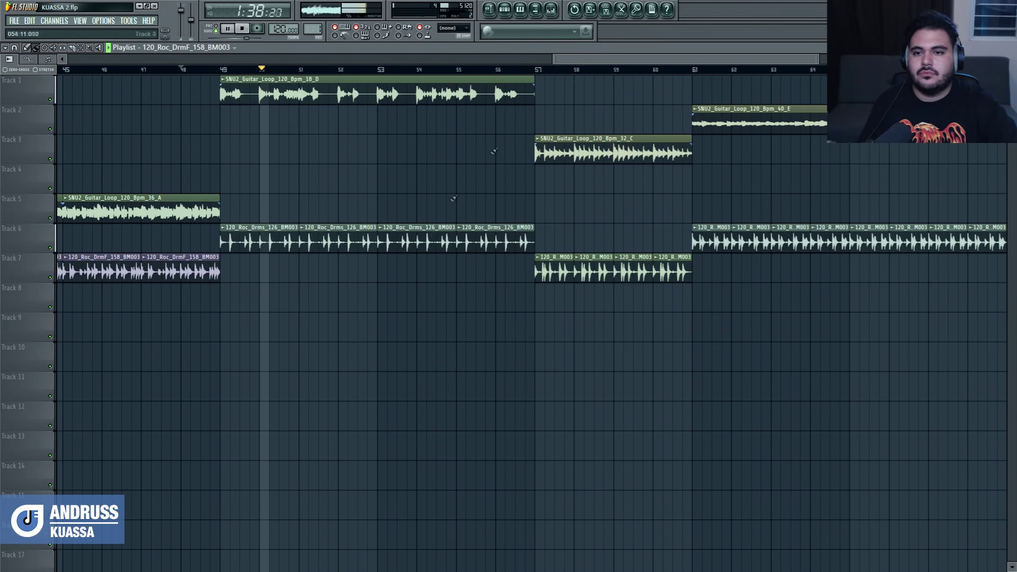
key("F9")
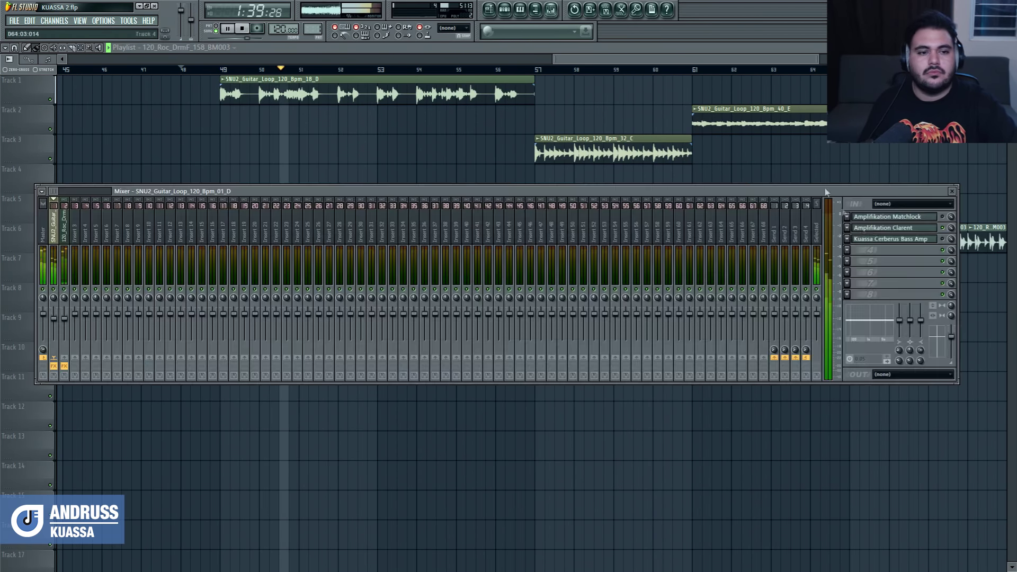
left_click(898, 227)
left_click(382, 162)
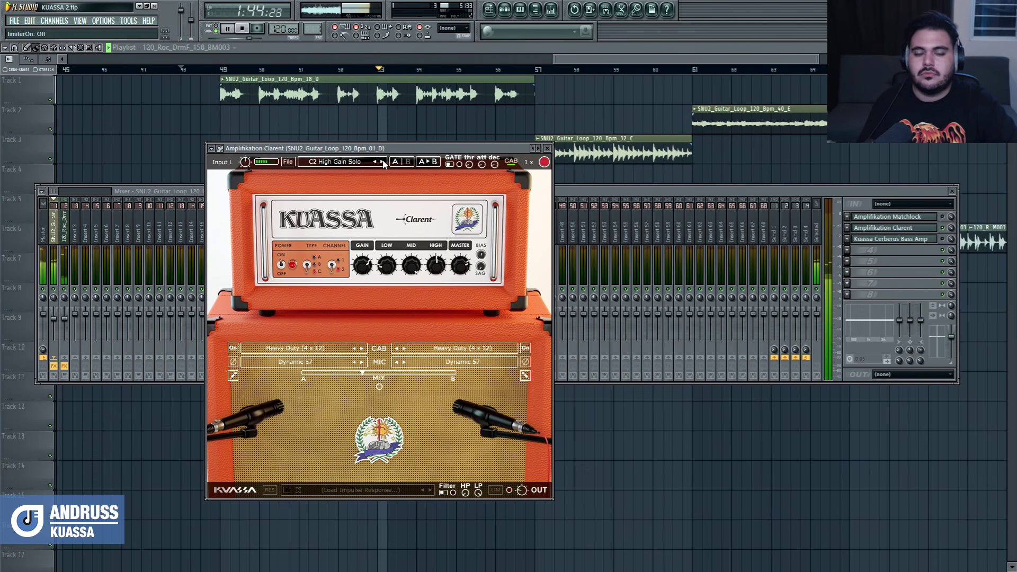
left_click(382, 162)
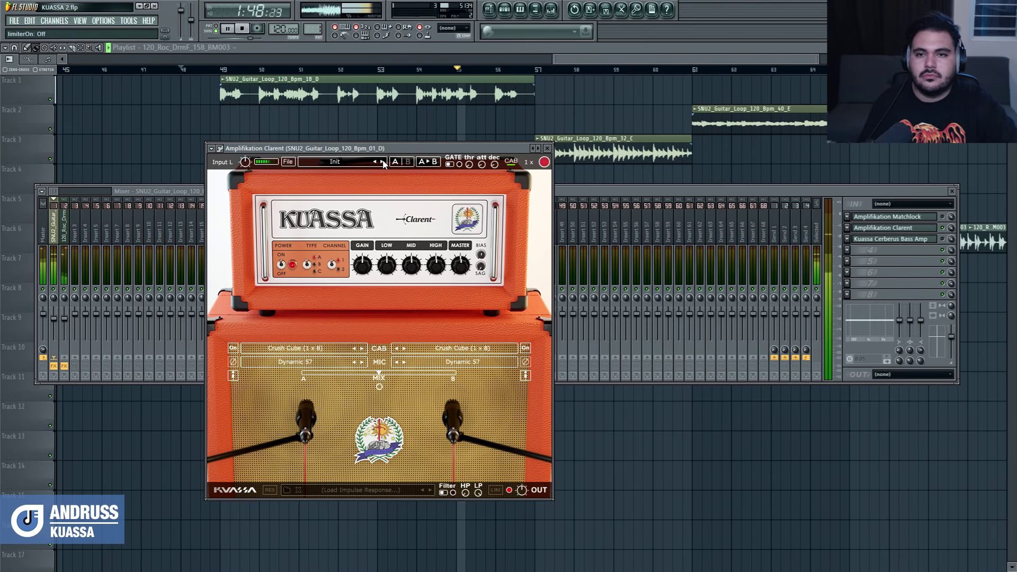
left_click(382, 162)
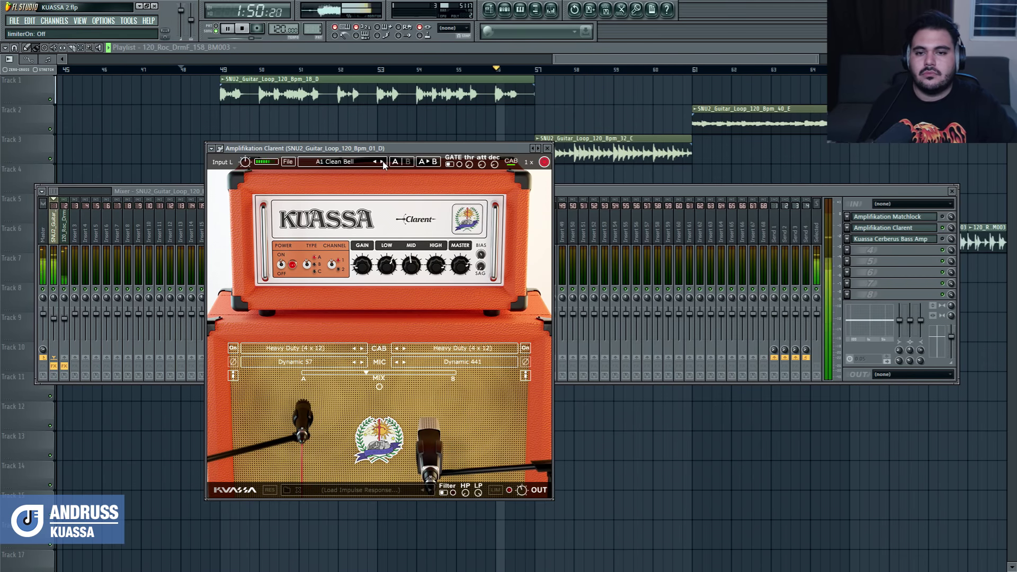
Return to the playlist and move playback to bar 61, where the Track 2 guitar loop starts
key("F5")
scroll(282, 176, "down", 3)
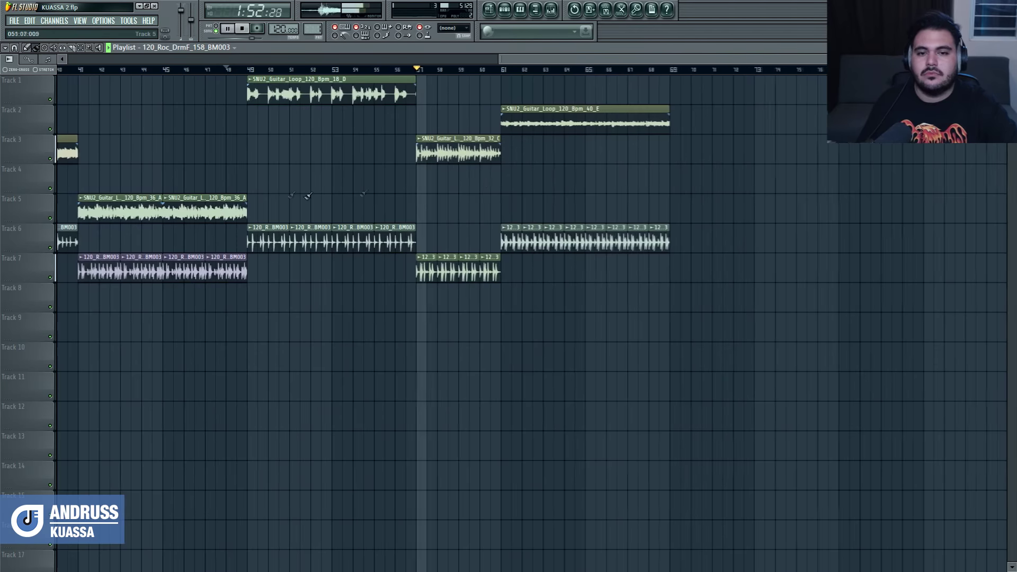
scroll(533, 219, "up", 2)
scroll(532, 218, "down", 2)
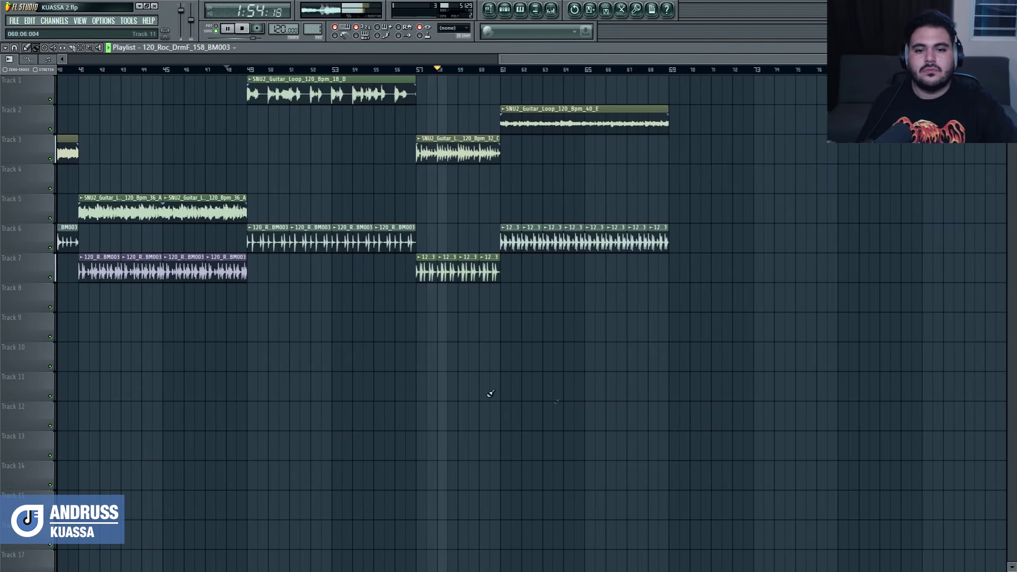
scroll(663, 409, "up", 3)
left_click(390, 69)
Reopen Clarent from the guitar mixer channel and load the A1 Dark Rock Gain preset
left_click(552, 10)
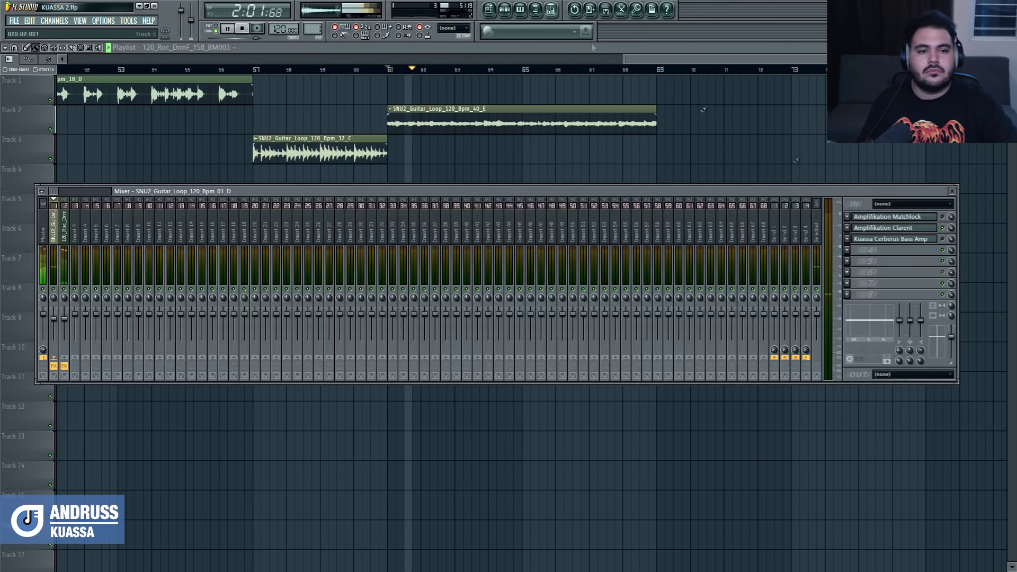
left_click(901, 229)
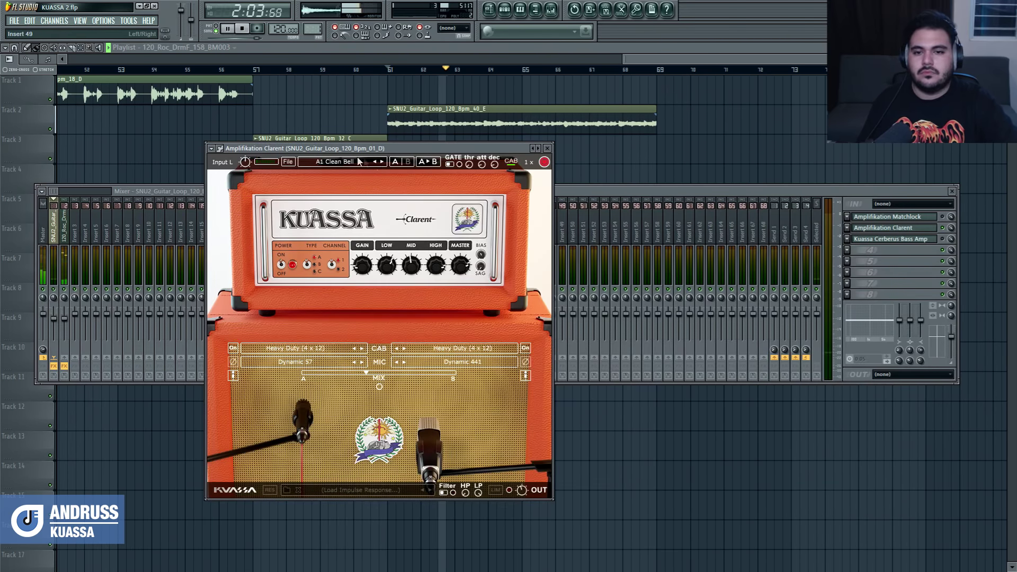
left_click(382, 162)
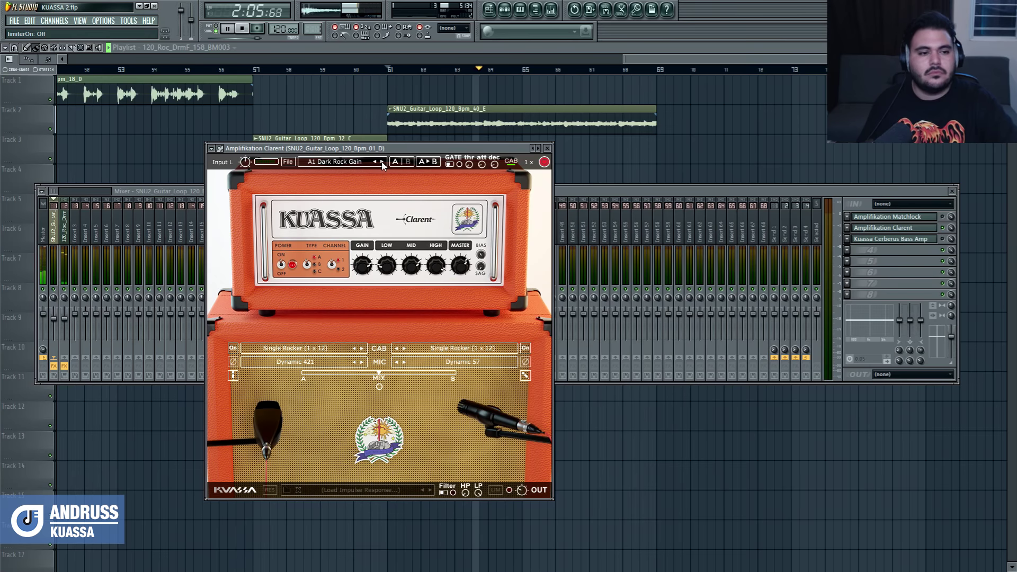
Check the Track 2 guitar loop's channel settings and the channel rack, stop playback and close the windows
key("F12")
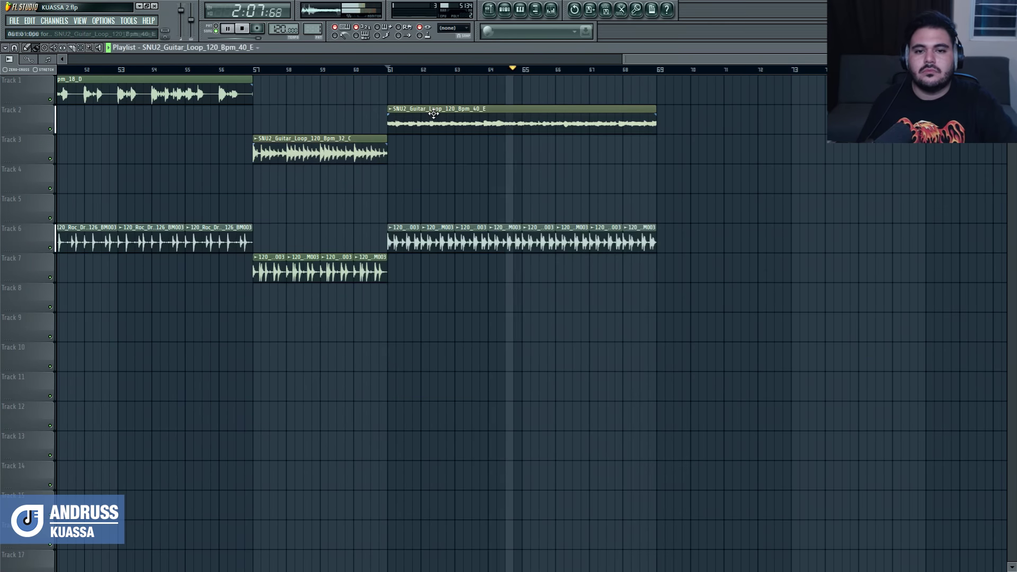
key("F6")
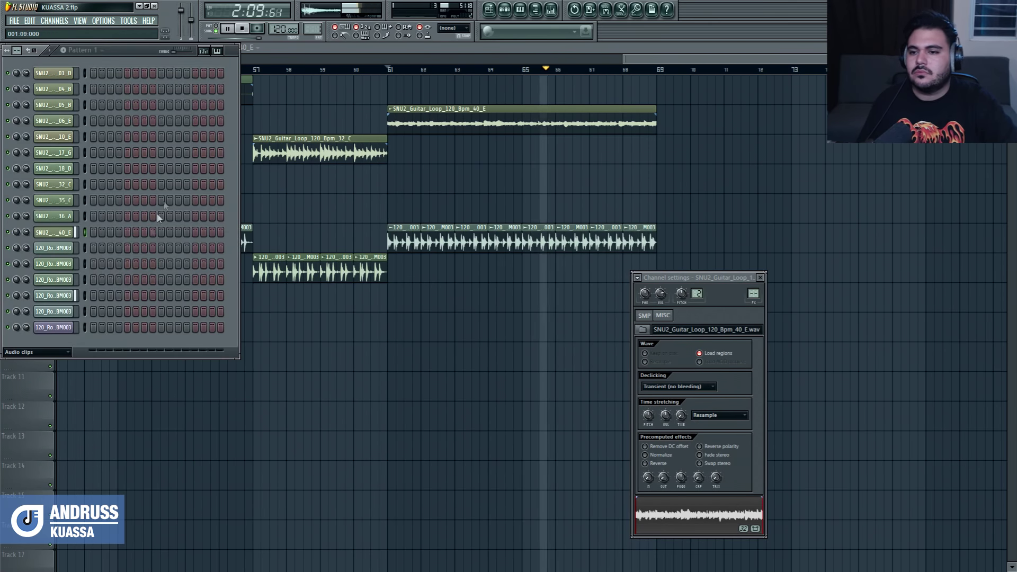
key("space")
key("F12")
Inspect the channel settings of the Track 1 guitar clip at bar 49 and the Track 3 clip at bar 57
scroll(324, 110, "down", 3)
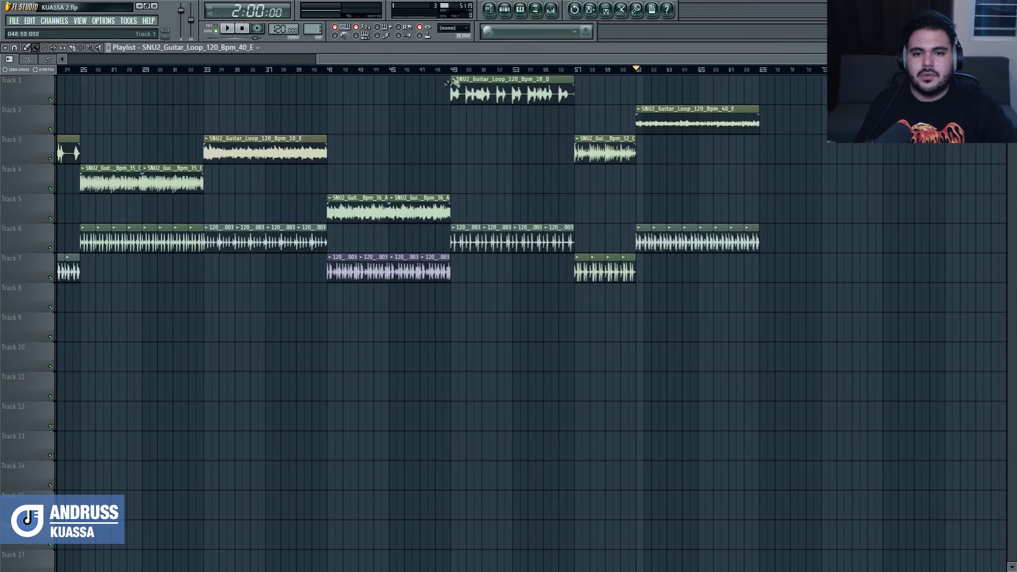
double_click(460, 85)
double_click(608, 151)
Link the Track 2 guitar loop at bar 61 to the guitar mixer channel and start playback
double_click(653, 127)
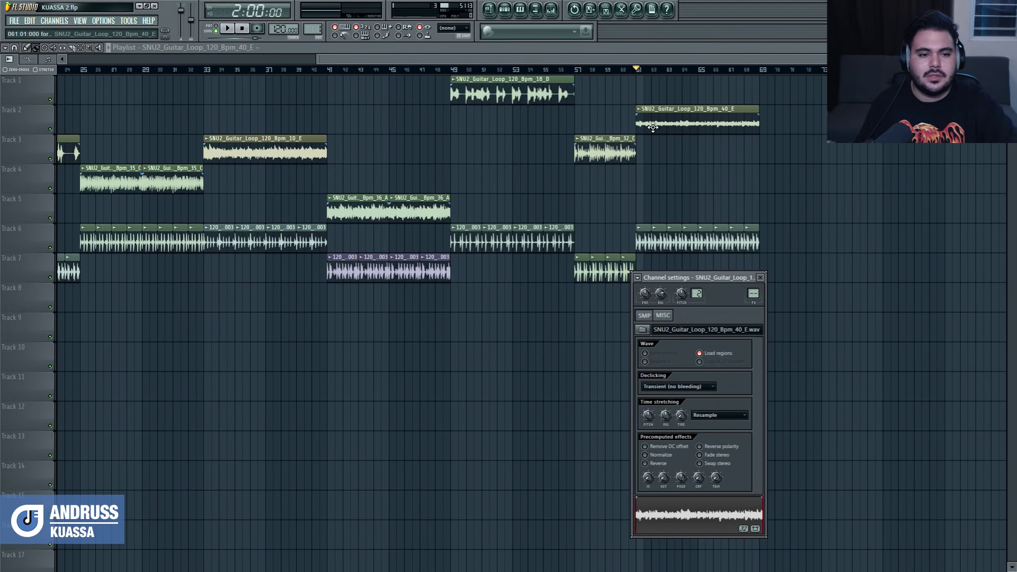
left_click(551, 9)
right_click(55, 201)
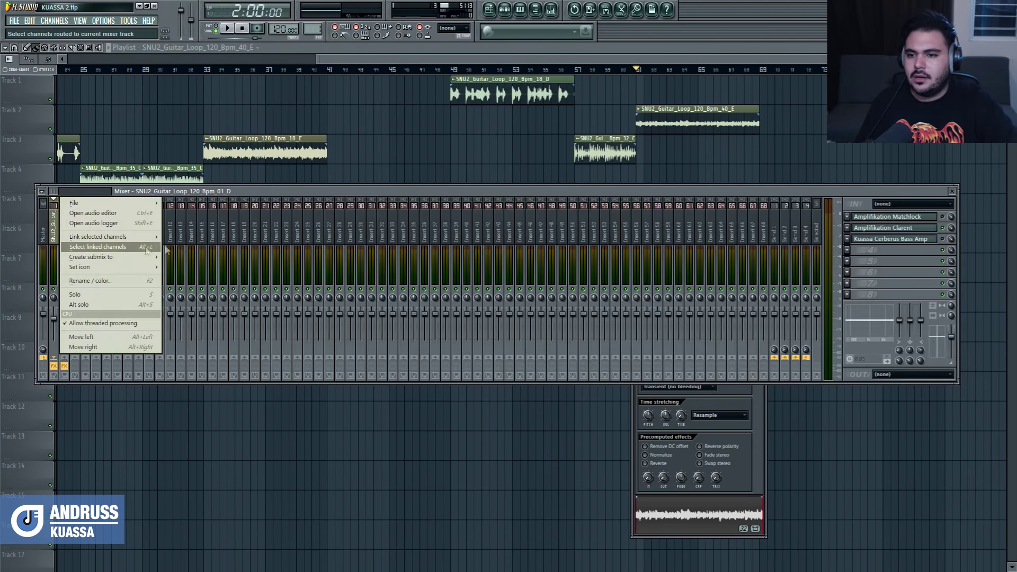
left_click(180, 239)
key("space")
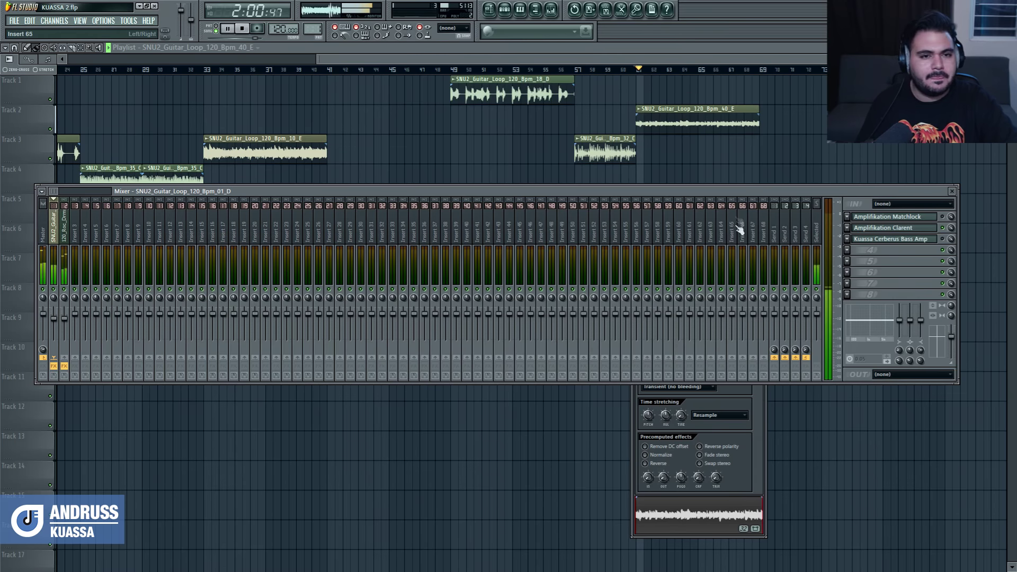
Open Clarent on the guitar channel, load the A1 Dynamic Crunch preset and close the windows
left_click(908, 228)
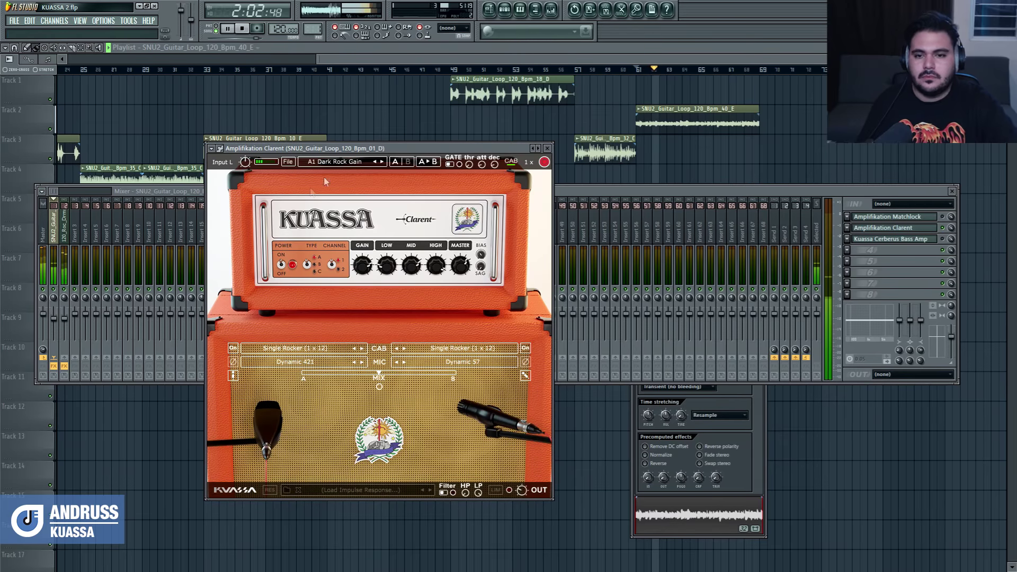
left_click(382, 162)
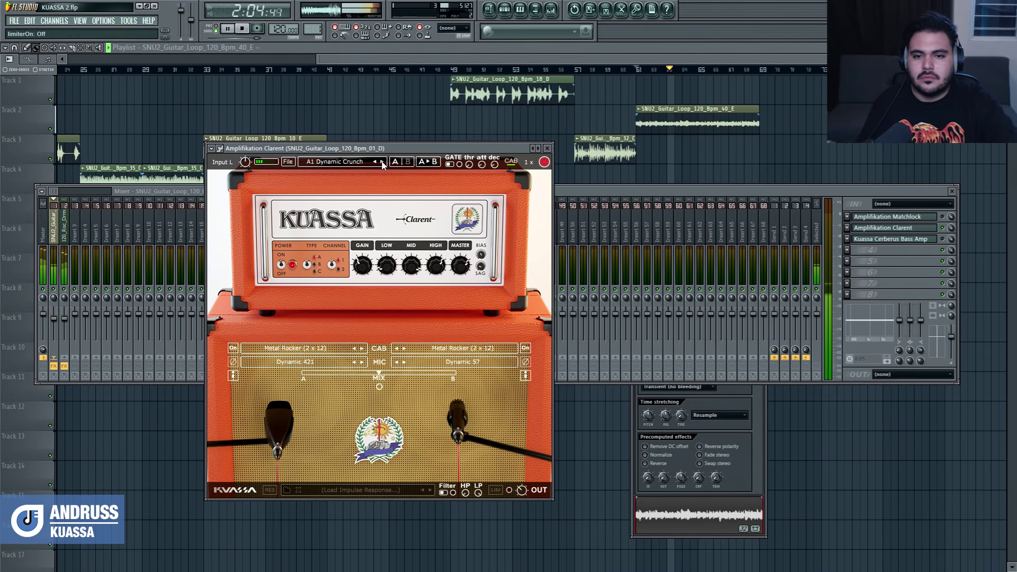
key("F12")
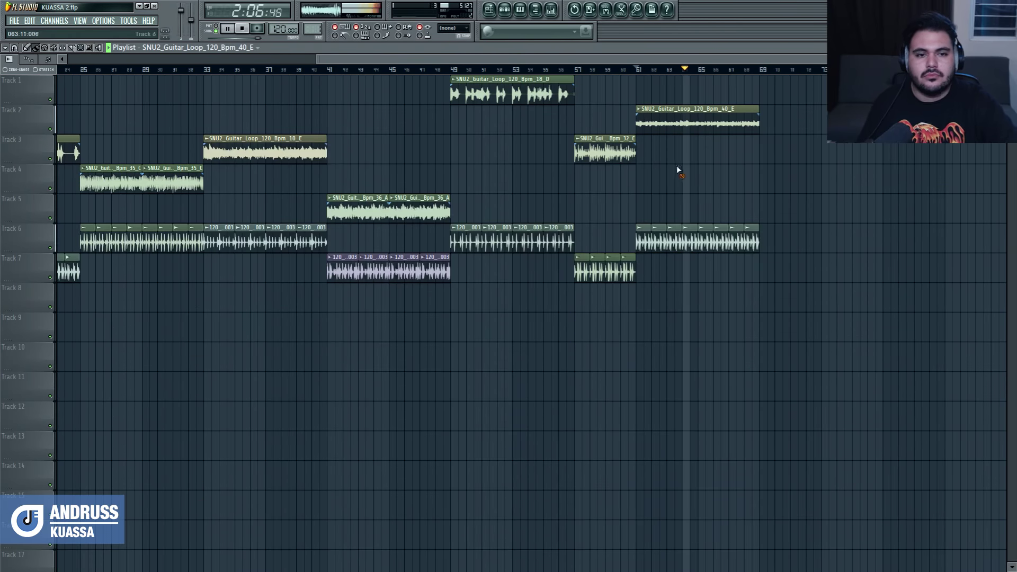
Mute the Track 6 drums and select bars 61 to 69 for looped playback
left_click(50, 247)
left_click_drag(636, 76, 751, 84)
Reopen Clarent, audition its presets from A2 Crank The Gain Sag to A2 Down Tune Clean, and set the amp gain to about 0.28
key("F9")
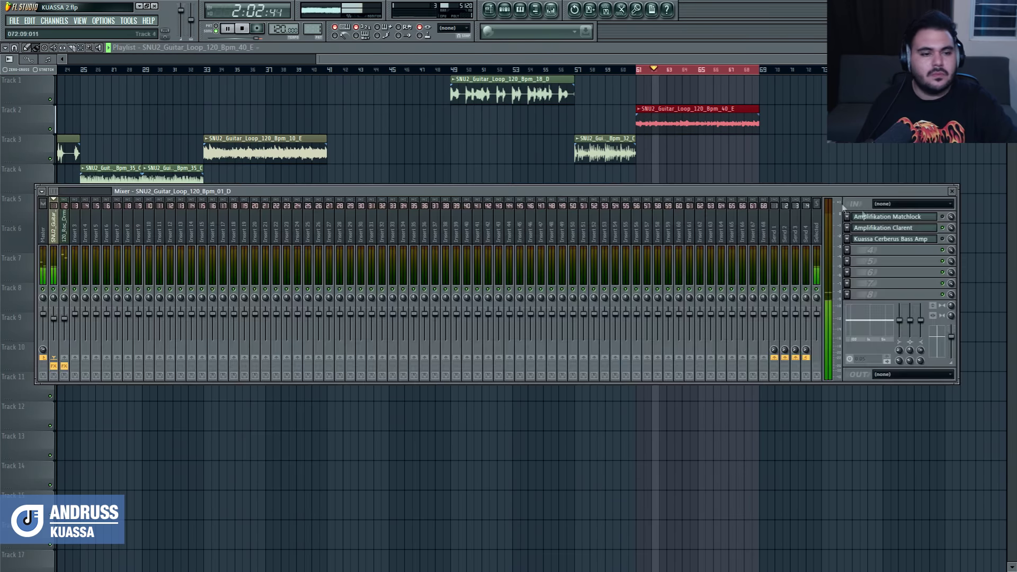
left_click(895, 228)
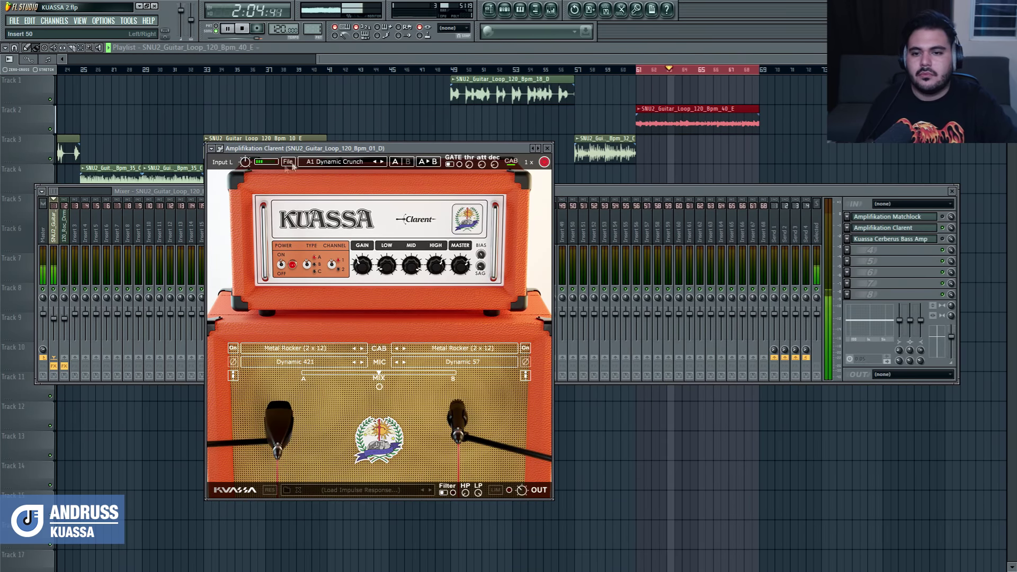
left_click(382, 162)
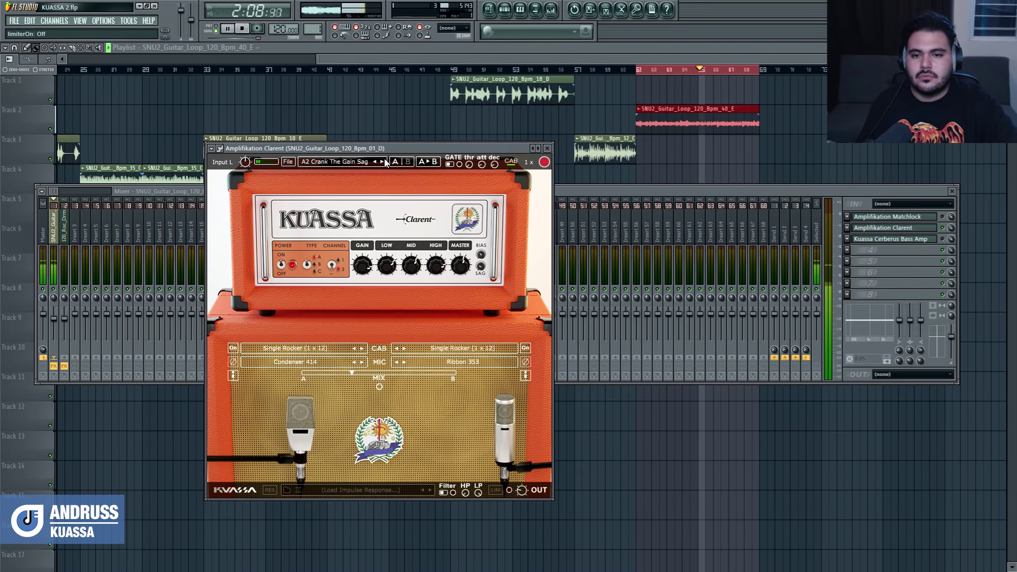
left_click(382, 162)
left_click(382, 162)
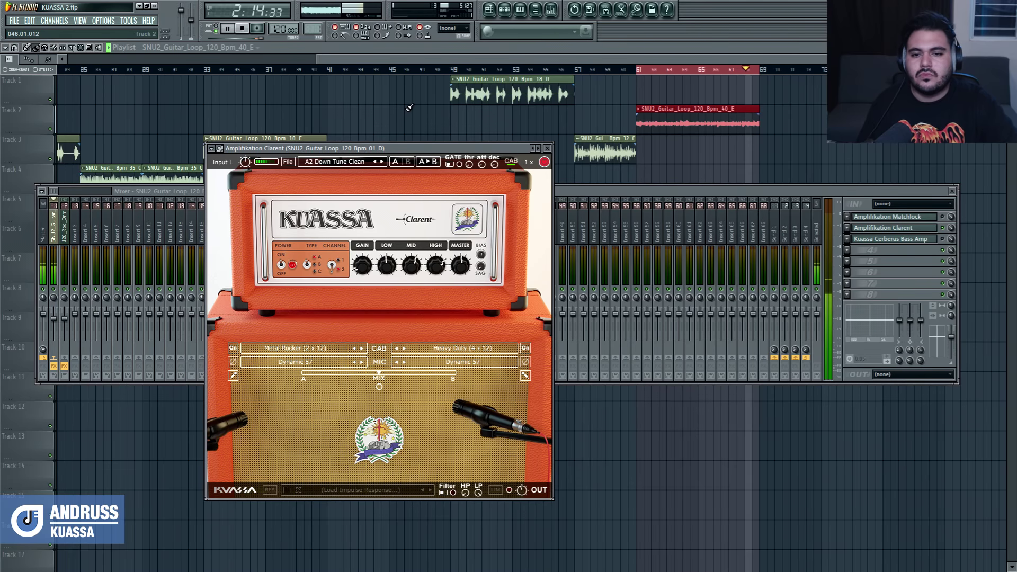
left_click_drag(363, 266, 384, 251)
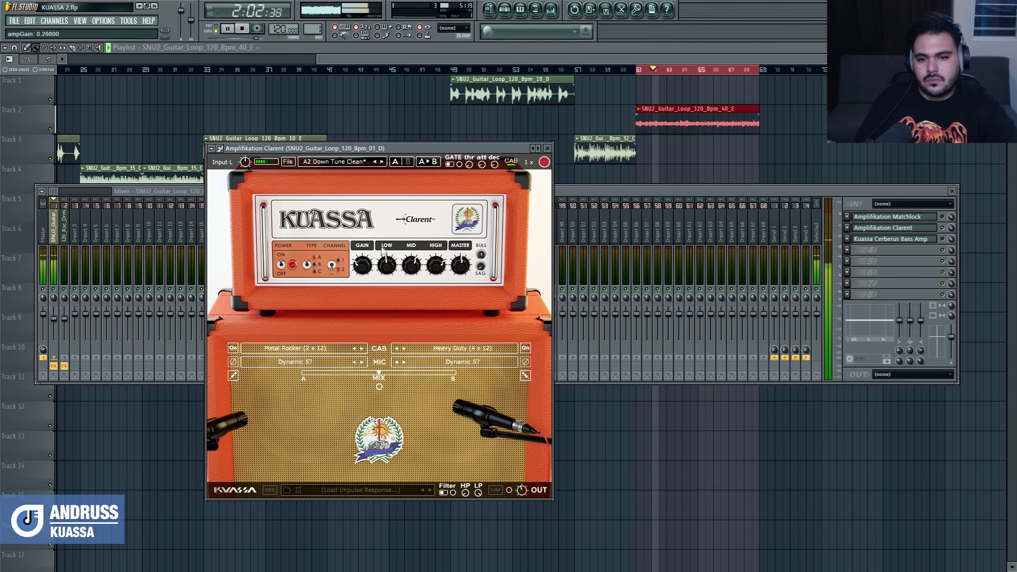
Close the windows, clear the bar 61 to 69 selection and stop playback at the song start
key("F12")
key("space")
scroll(386, 150, "down", 5)
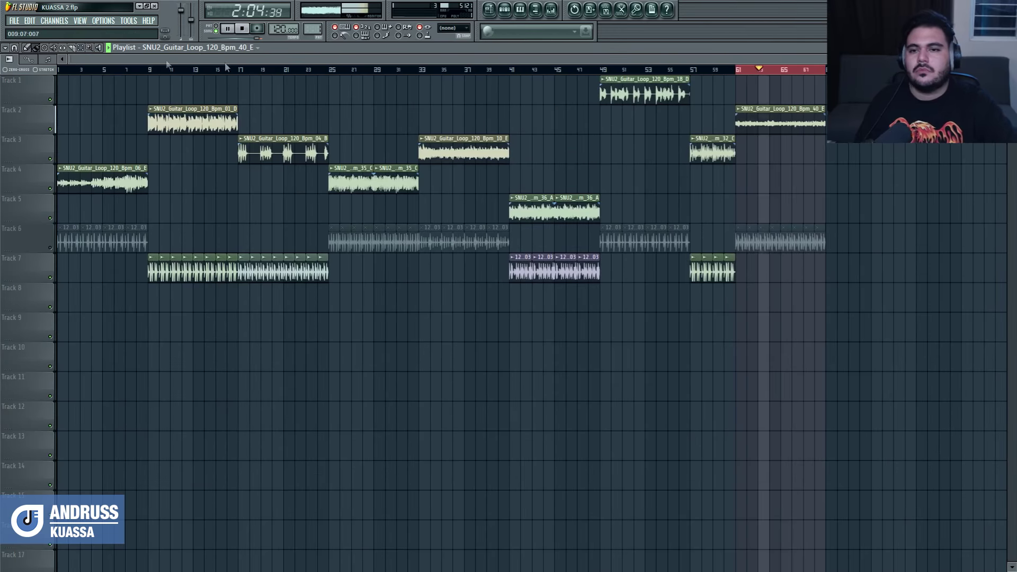
left_click(240, 71)
left_click(249, 30)
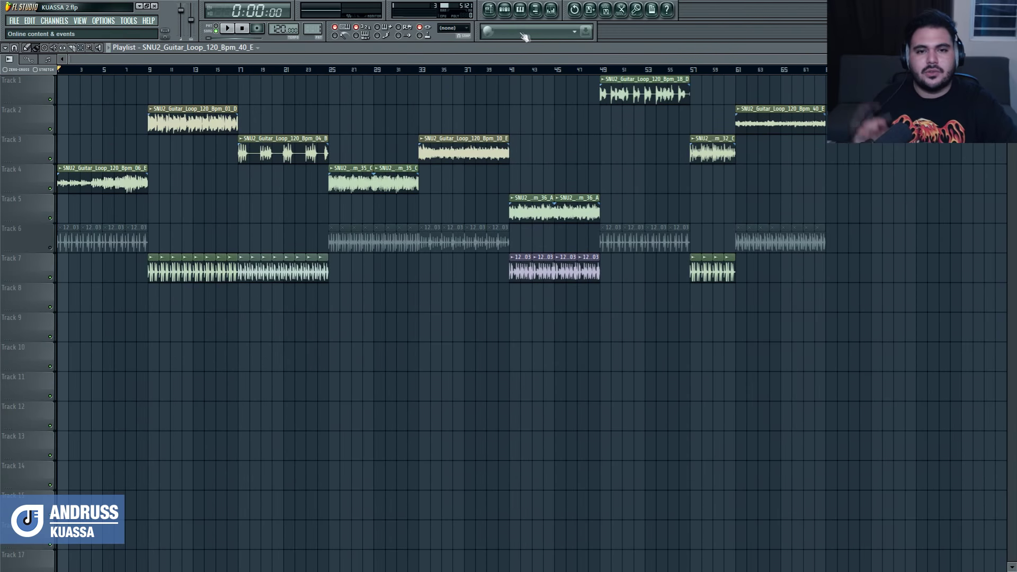
Play the song from the beginning and reopen Clarent from the guitar mixer channel
left_click(551, 9)
key("F9")
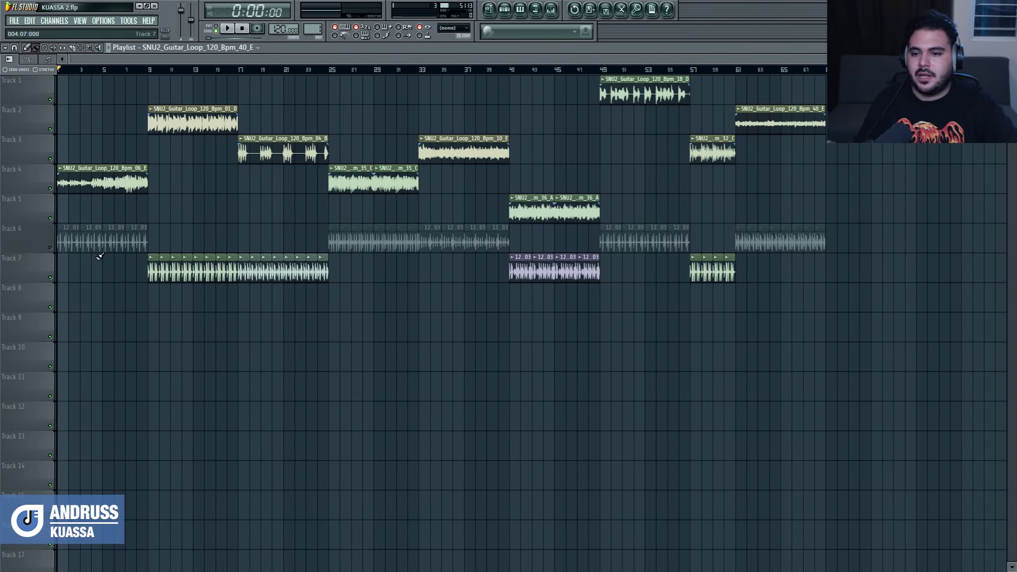
key("space")
left_click(551, 9)
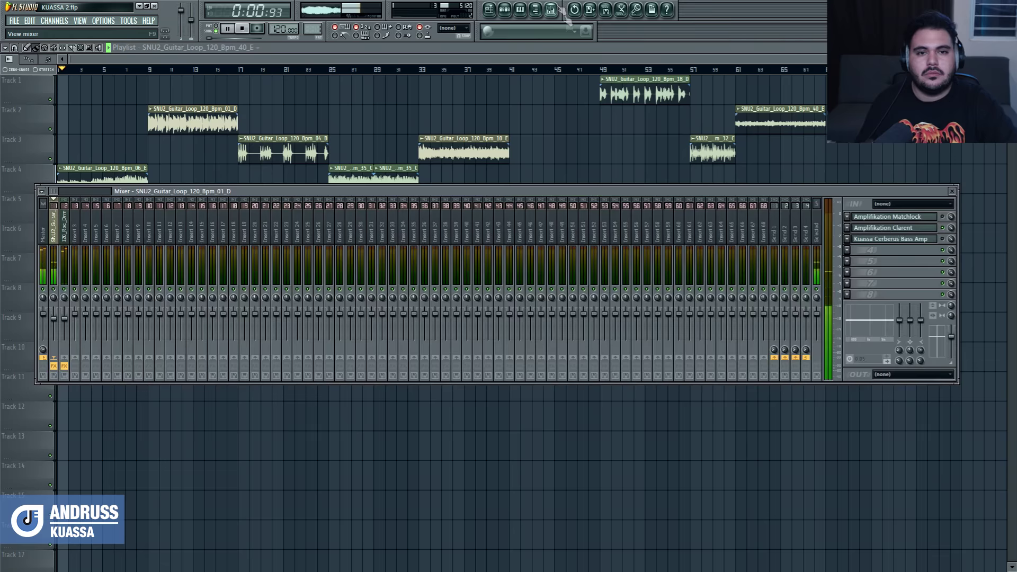
left_click(898, 232)
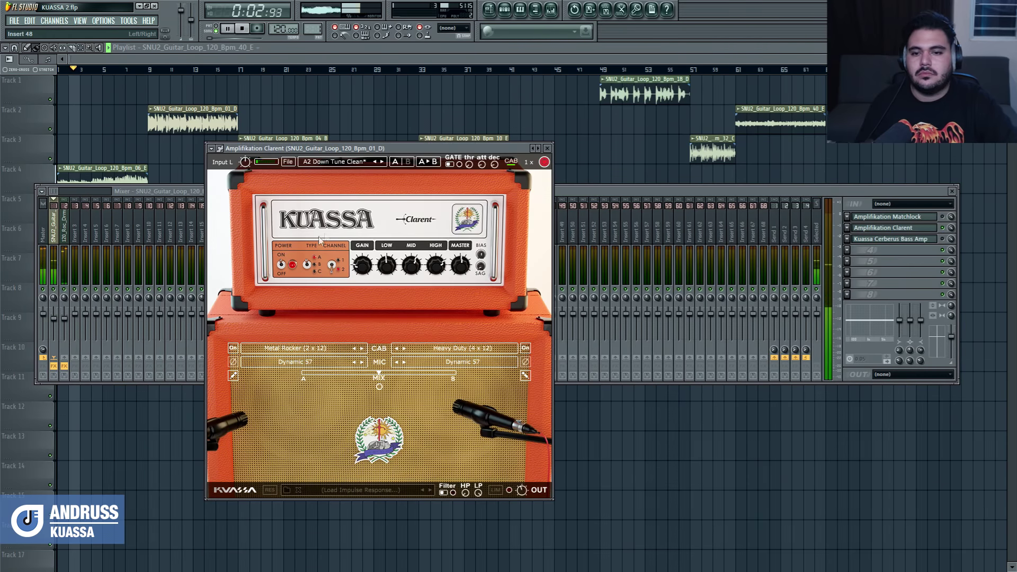
Load the A2 Rocking 67 preset and switch the amp to channel 1 and type C
left_click(382, 163)
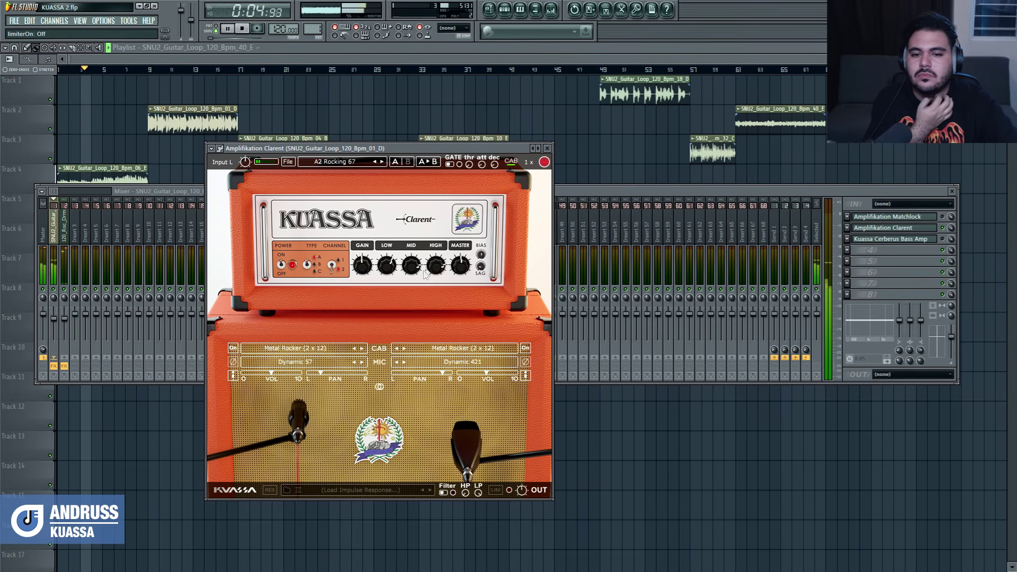
left_click(334, 265)
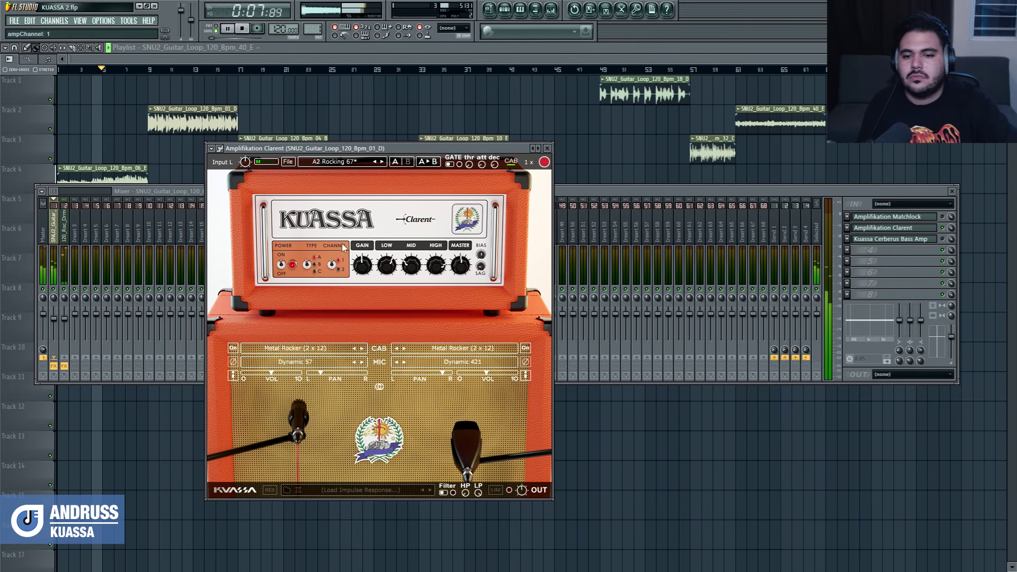
left_click(309, 270)
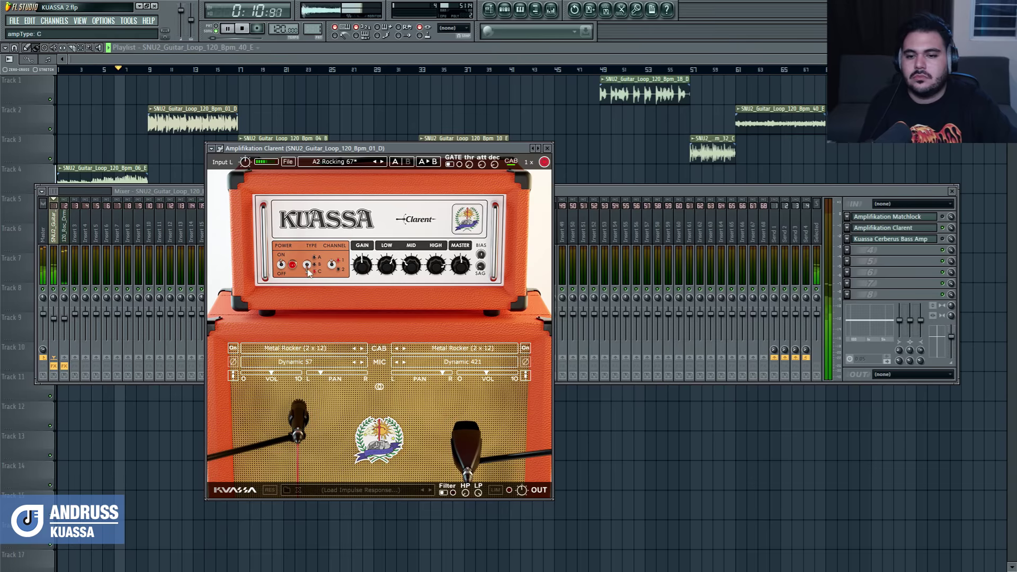
Set cabinet A to Crush Cube (1 x 8) and cabinet B to Heavy Duty (4 x 12), and move microphone B to about 0.99 distance
left_click(299, 348)
left_click(303, 364)
left_click(440, 349)
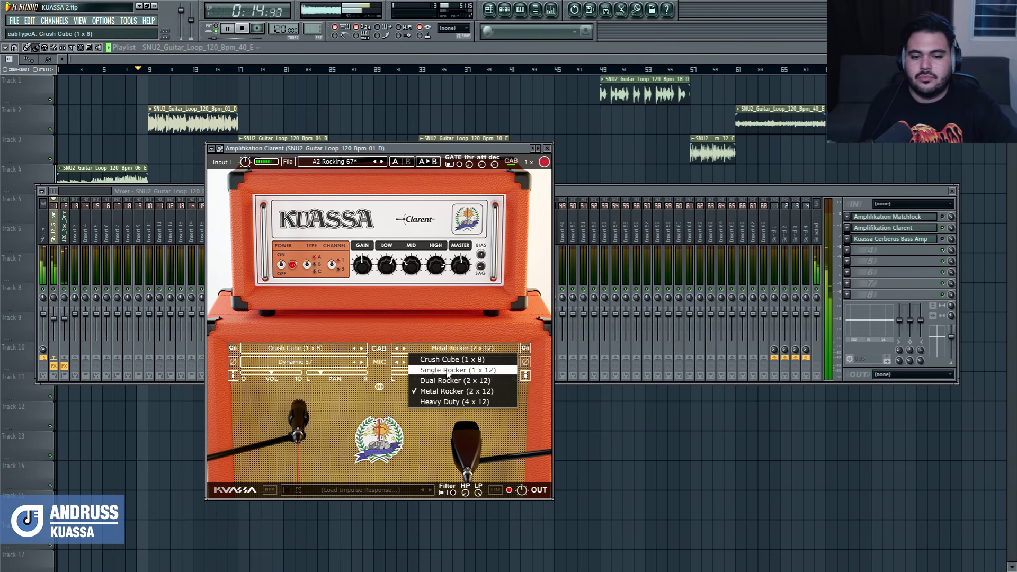
left_click(454, 403)
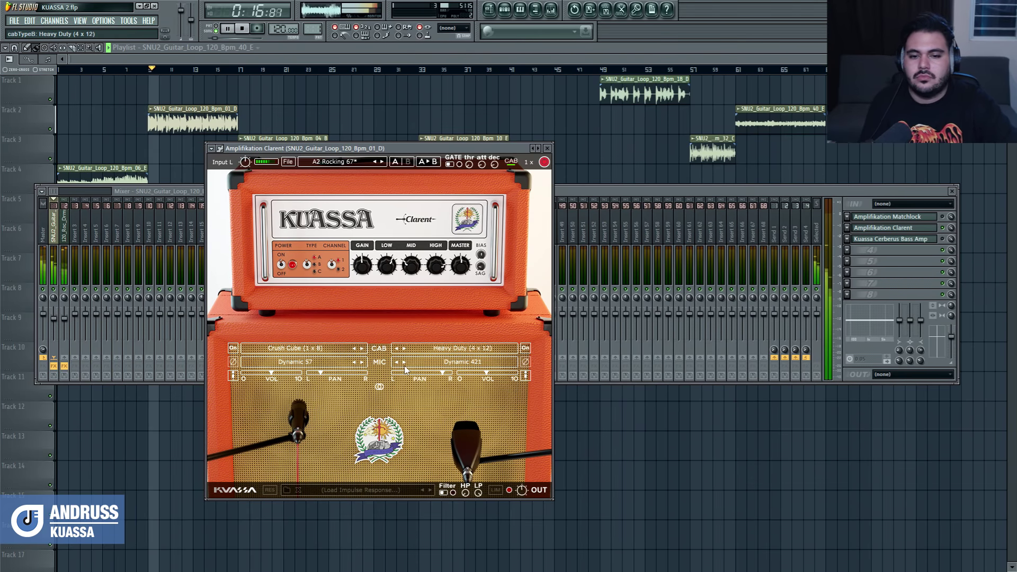
left_click_drag(465, 441, 402, 472)
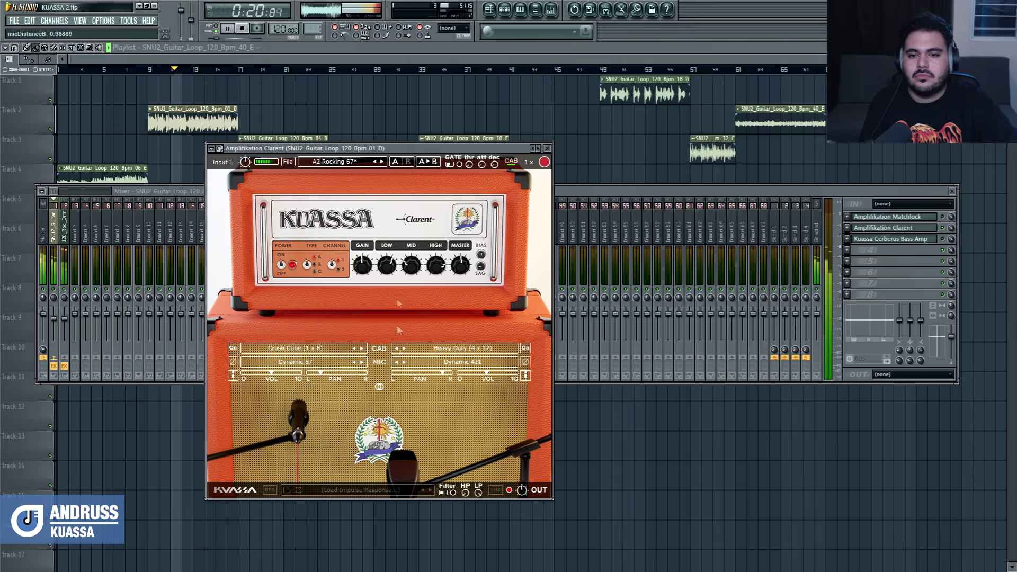
Load the B1 70 Rock Crunch preset, move microphone A toward the cabinet's centre and set its panning to about 0.096
left_click(382, 162)
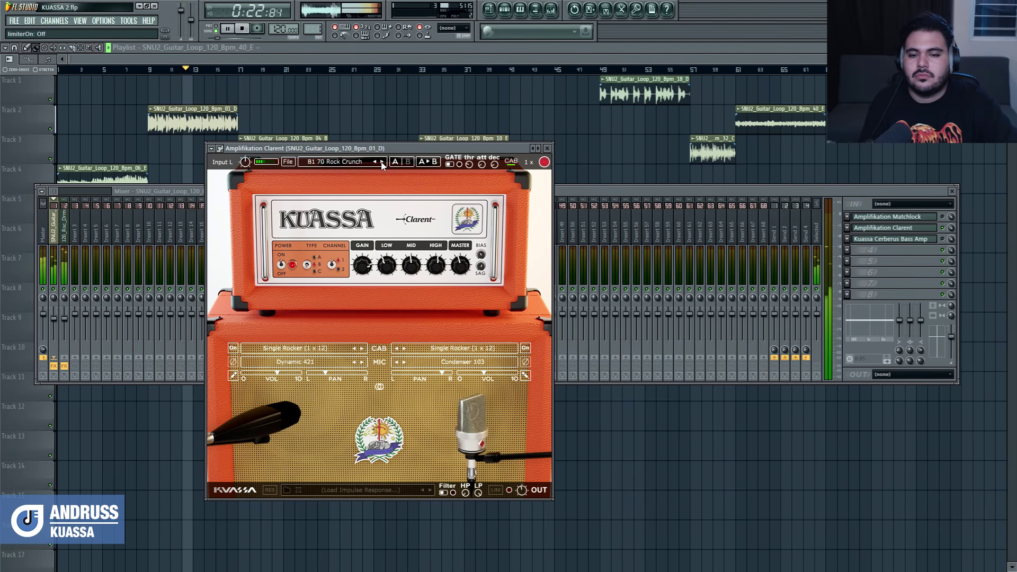
mouse_move(296, 406)
left_mouse_down()
mouse_move(281, 473)
mouse_move(279, 420)
mouse_move(331, 356)
mouse_move(297, 378)
mouse_move(317, 375)
left_mouse_up()
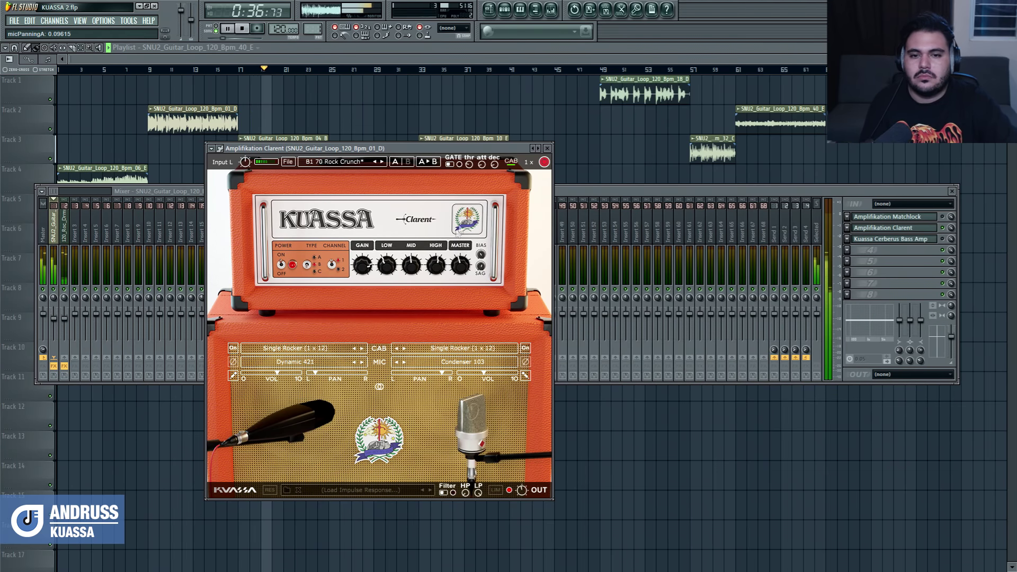
Enable Clarent's noise gate and adjust its threshold, restarting playback from the beginning
left_click(459, 165)
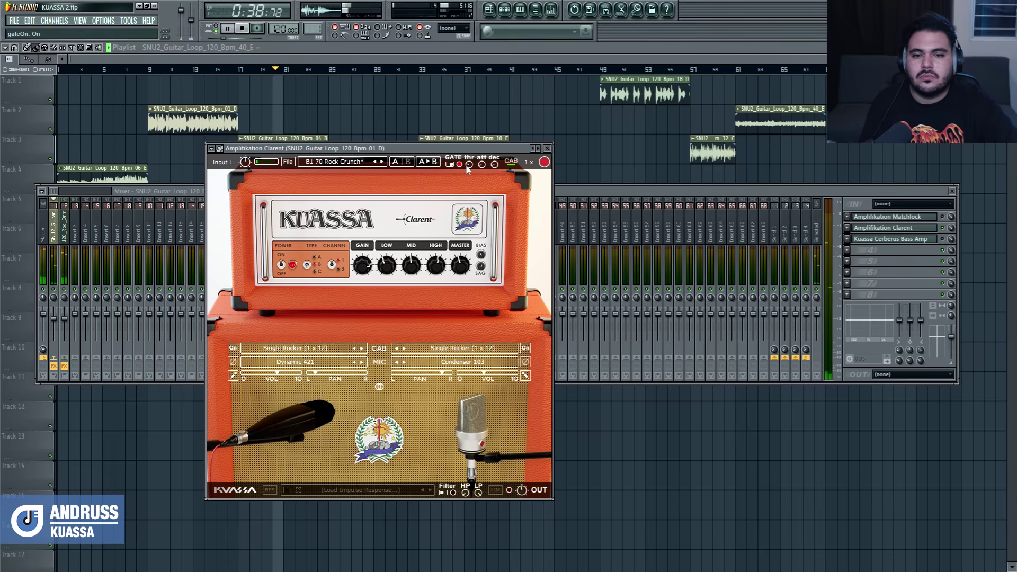
mouse_move(477, 141)
left_mouse_down()
mouse_move(471, 166)
mouse_move(478, 123)
left_mouse_up()
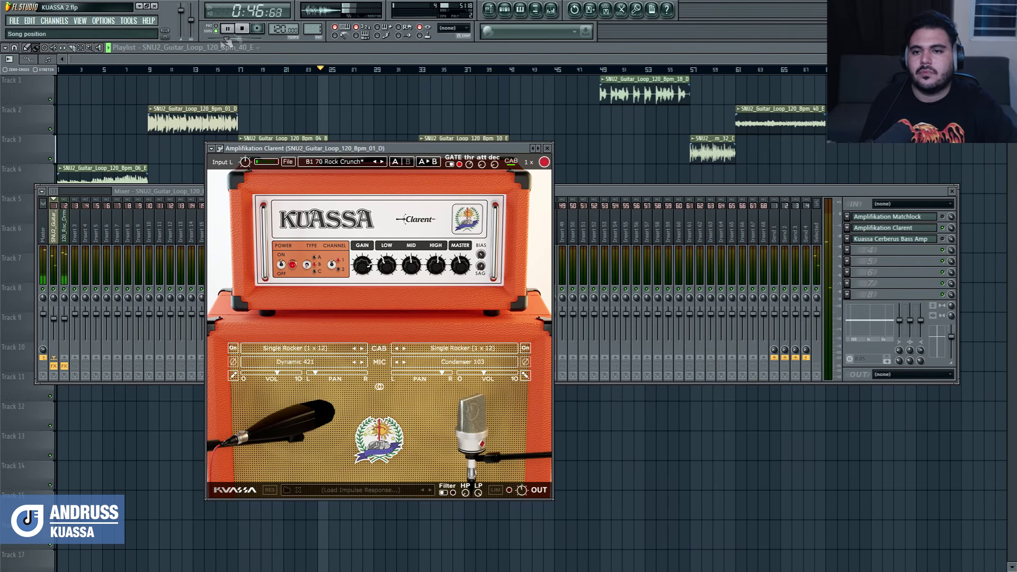
left_click(244, 29)
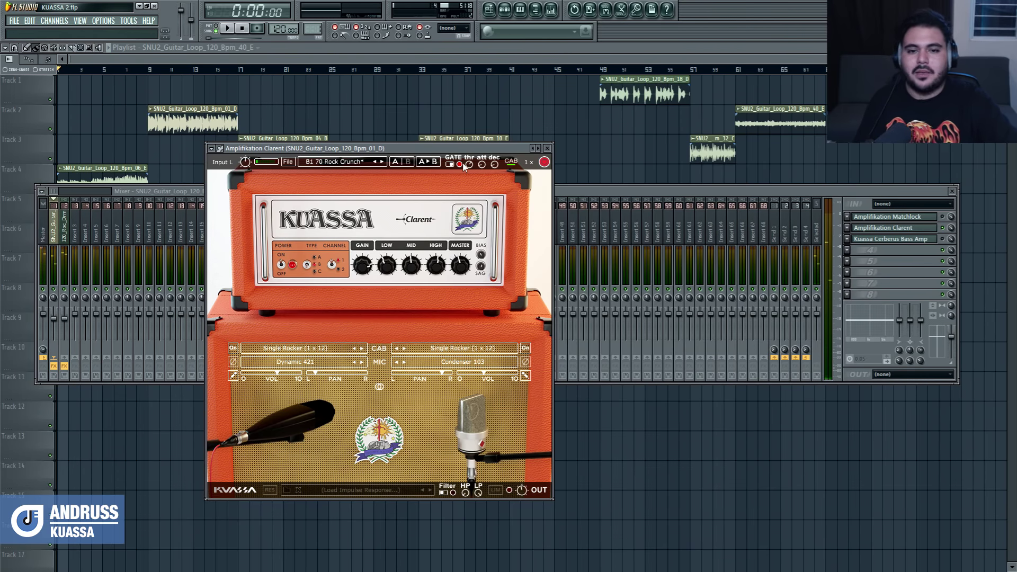
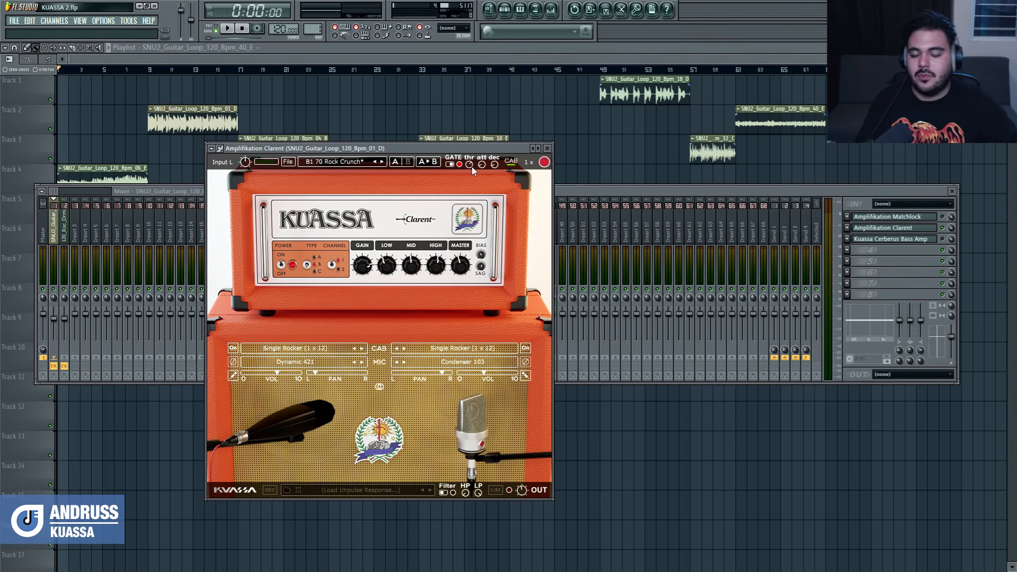
key("space")
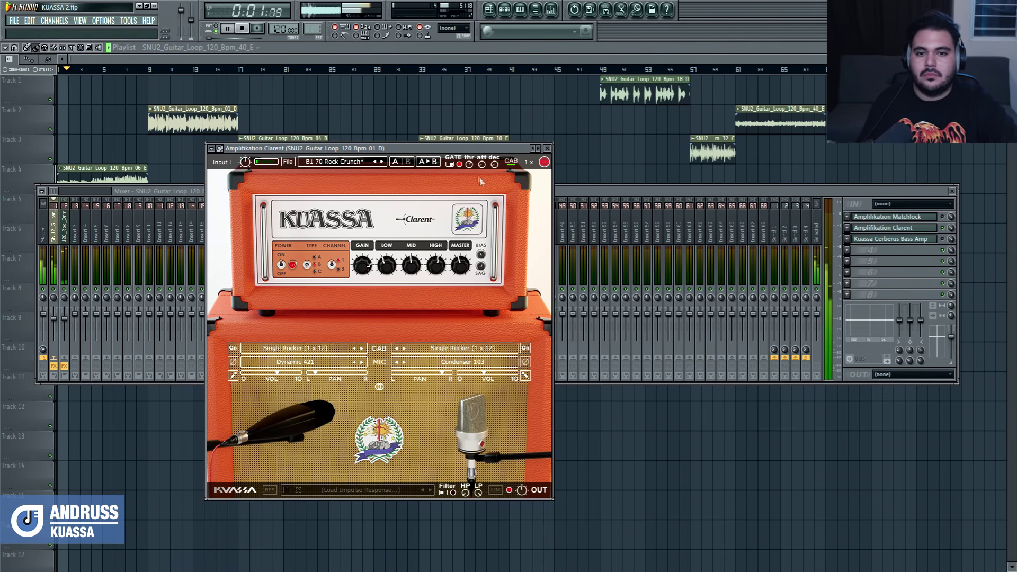
left_click_drag(469, 169, 469, 181)
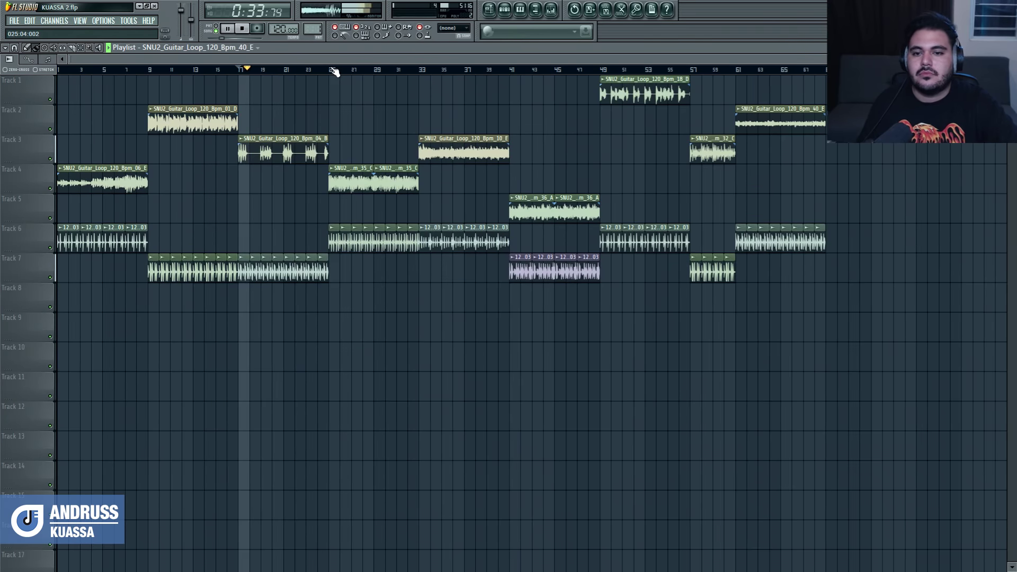
Move playback to the guitar loop at bar 25 and on to the one at bar 33
left_click(334, 72)
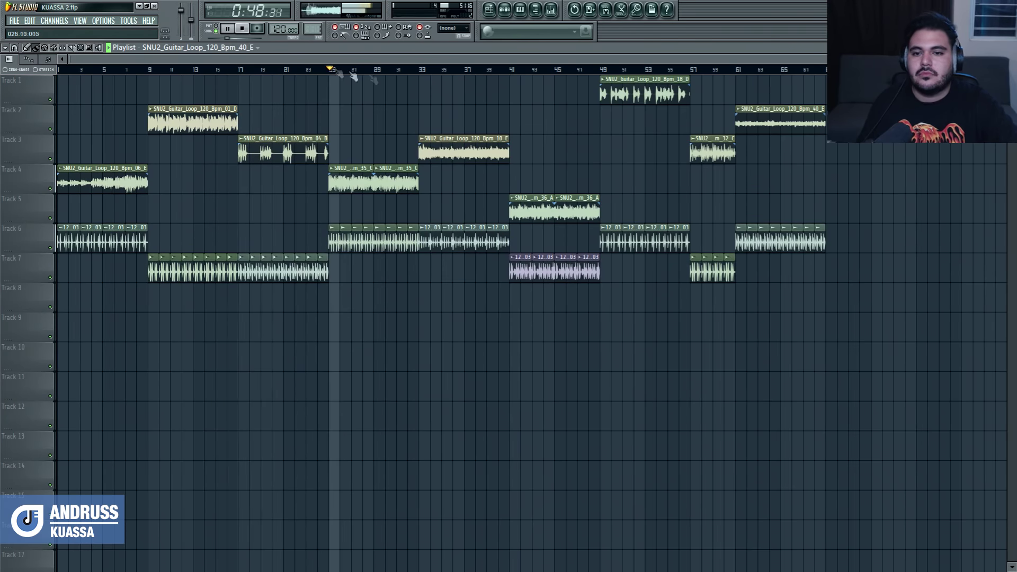
left_click(421, 71)
Reopen Clarent from the guitar channel, load the B1 Ballad Clean preset and enable its noise gate
left_click(551, 9)
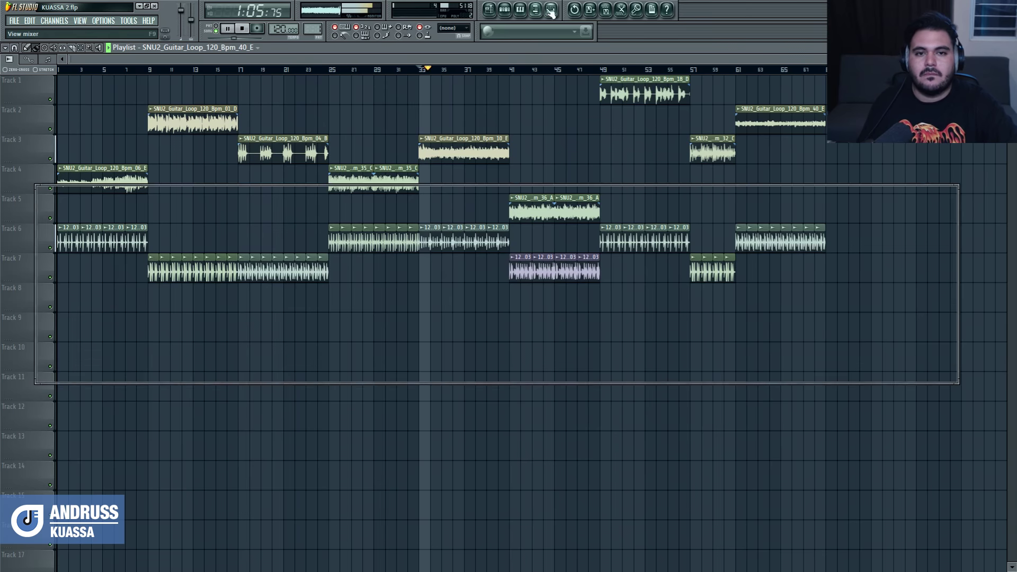
left_click(893, 228)
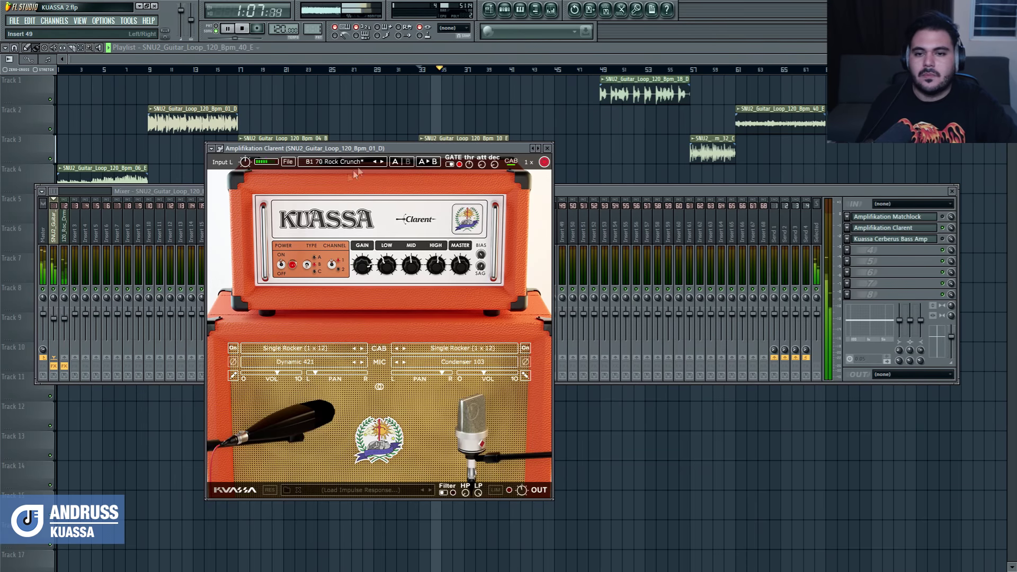
left_click(382, 162)
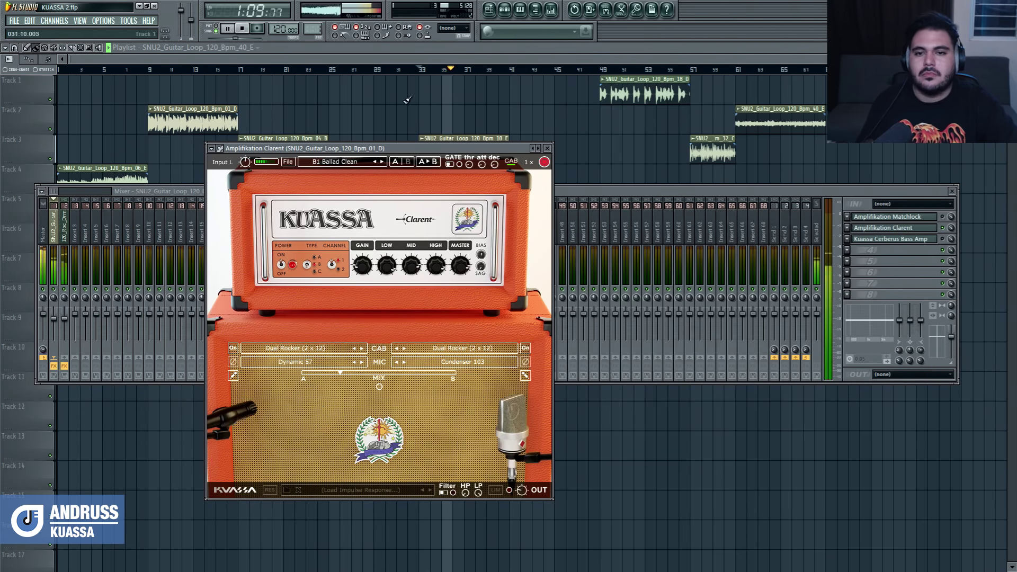
left_click(458, 165)
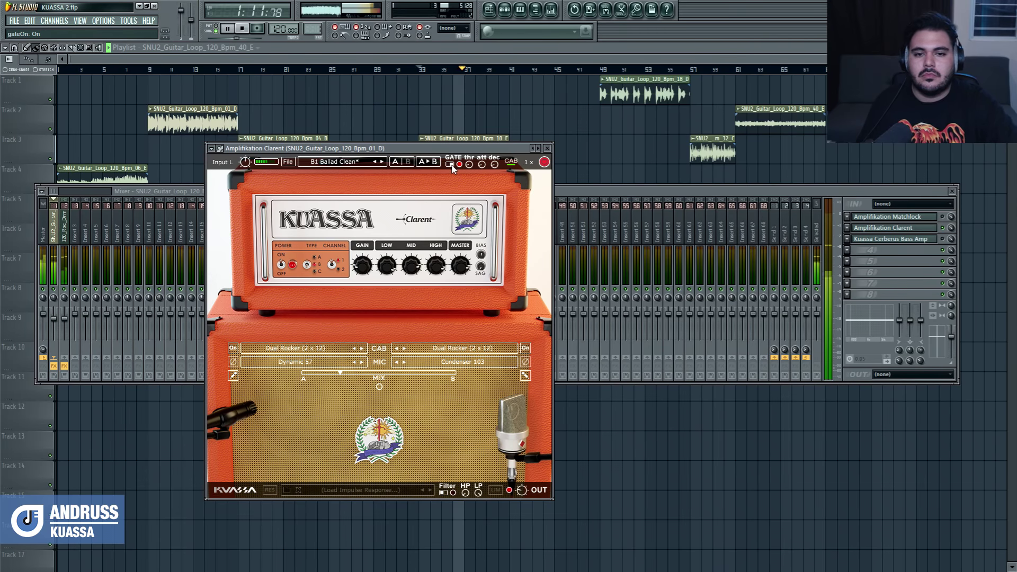
Adjust Clarent's noise gate threshold, then enable the output filter and adjust its high-pass, stopping playback
left_click_drag(469, 165, 480, 135)
left_click_drag(490, 77, 490, 79)
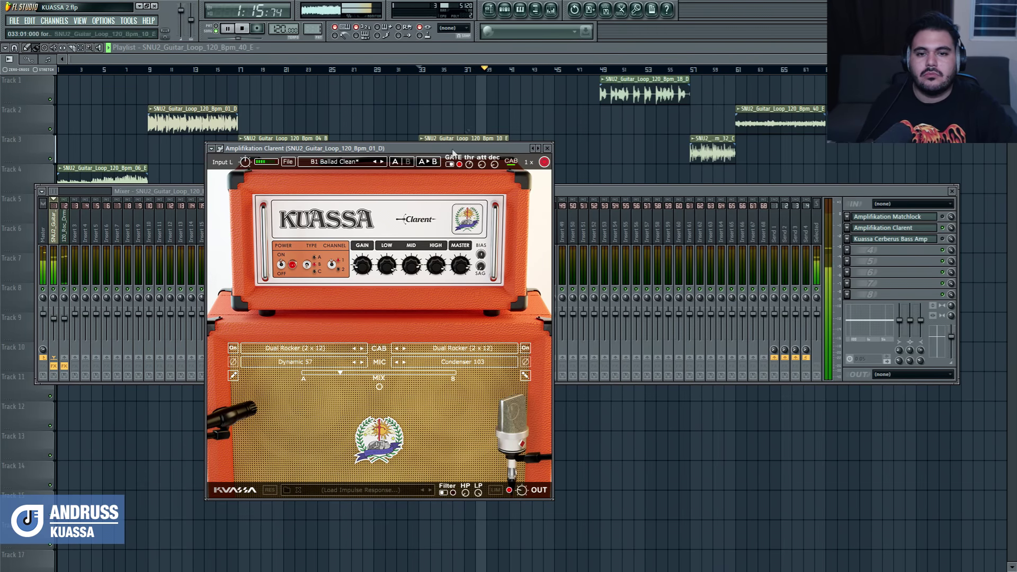
left_click_drag(465, 486, 503, 345)
left_click(443, 492)
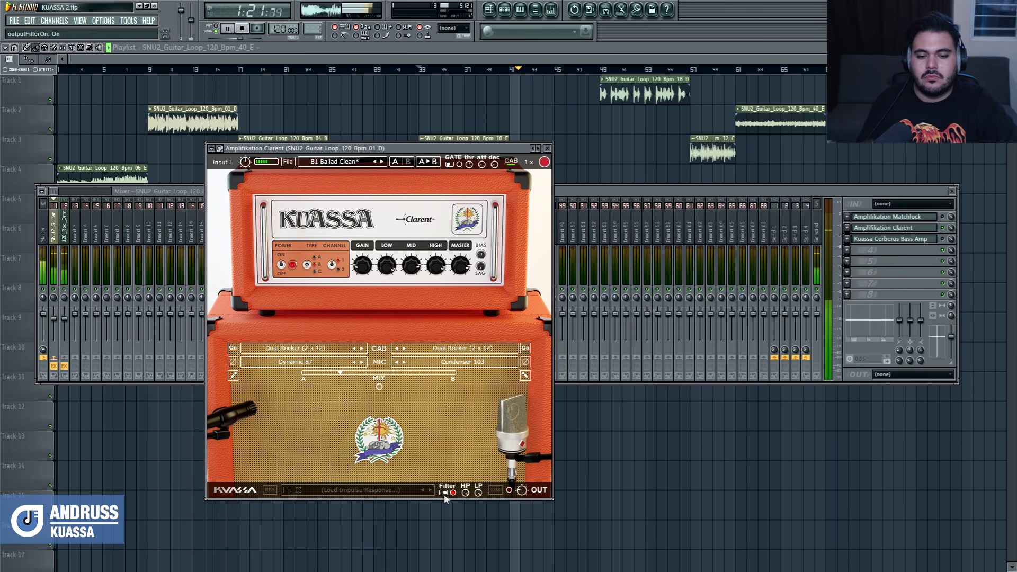
left_click_drag(466, 493, 452, 555)
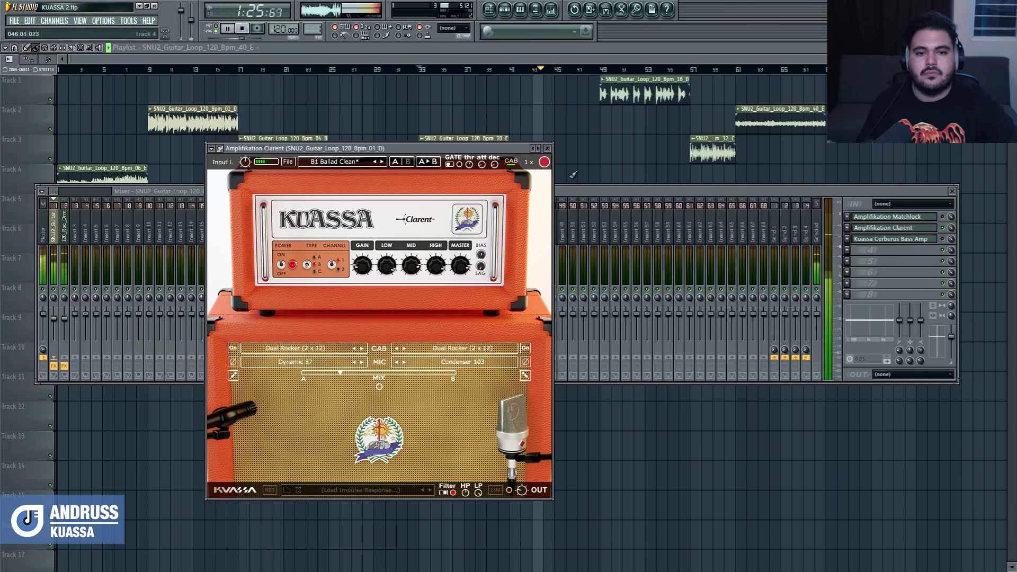
key("space")
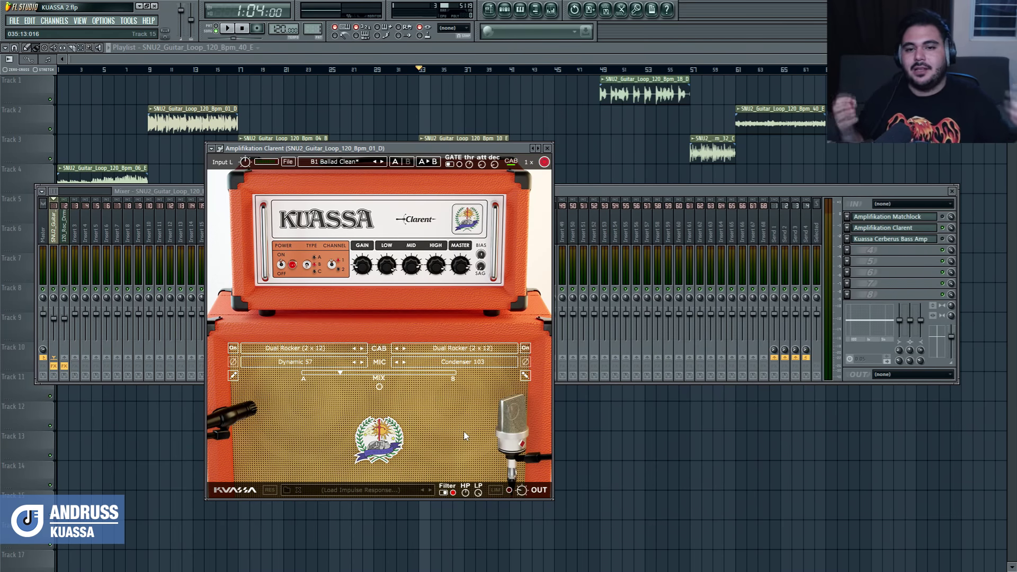
Place a copy of the SNU2_Guitar_Loop_120_Bpm_06_E clip on Track 5 at bar 33 and play it
key("F12")
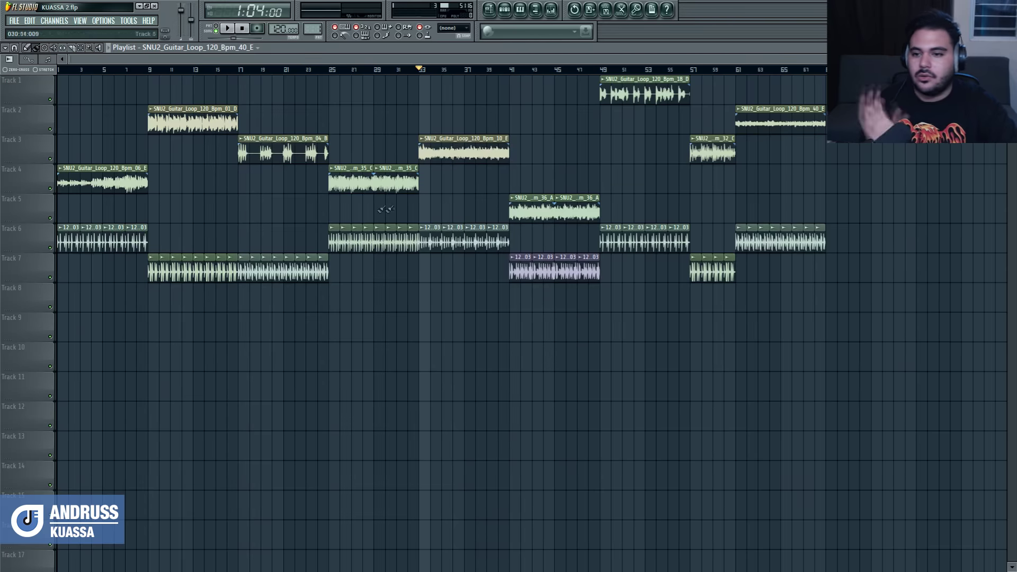
left_click(110, 178)
left_click(421, 207)
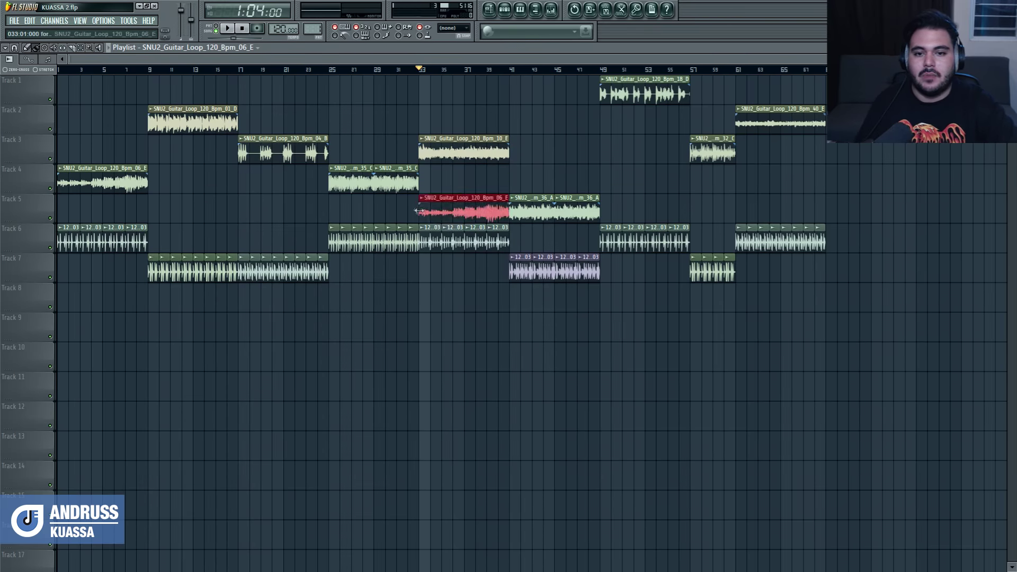
key("space")
scroll(463, 345, "up", 5, "ctrl")
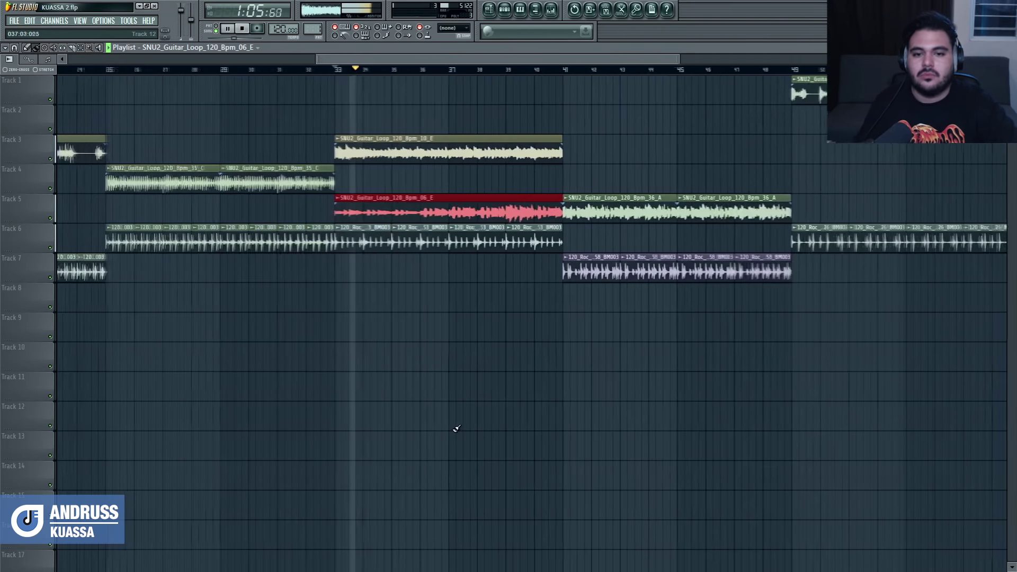
Set the time-stretching method of the 06_E guitar loop to Speech and delete its copy from Track 5
double_click(477, 212)
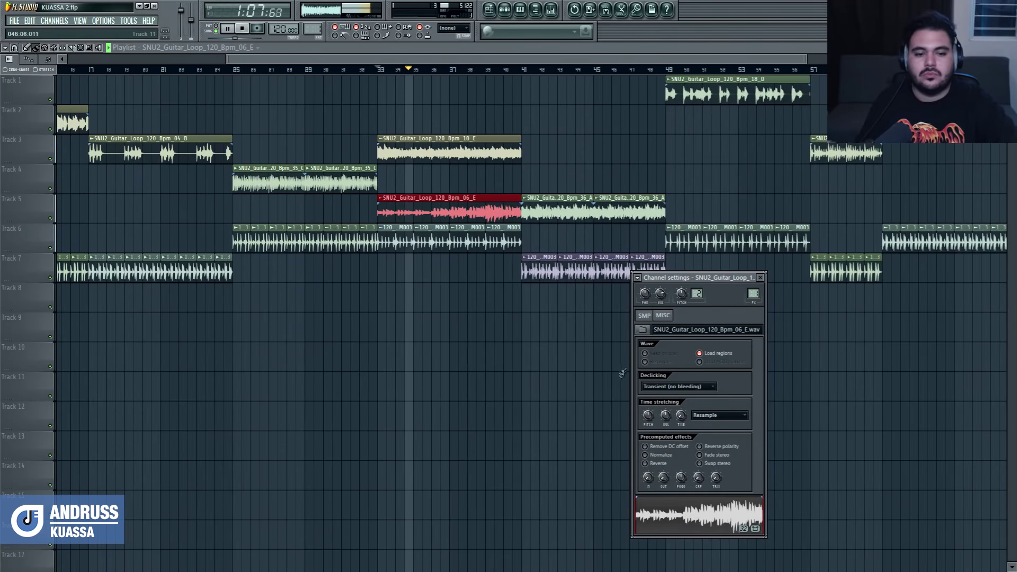
left_click(710, 416)
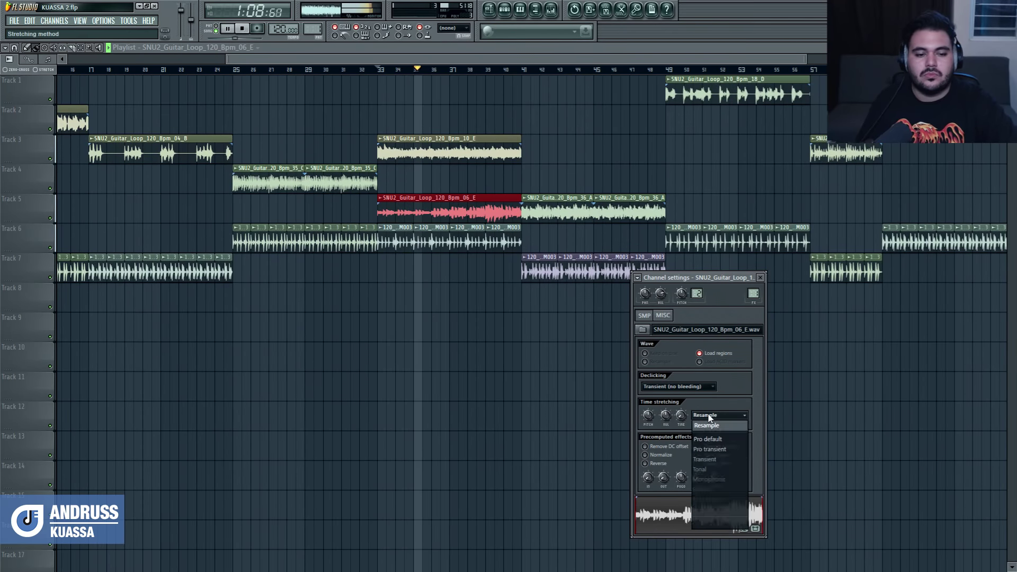
left_click(715, 486)
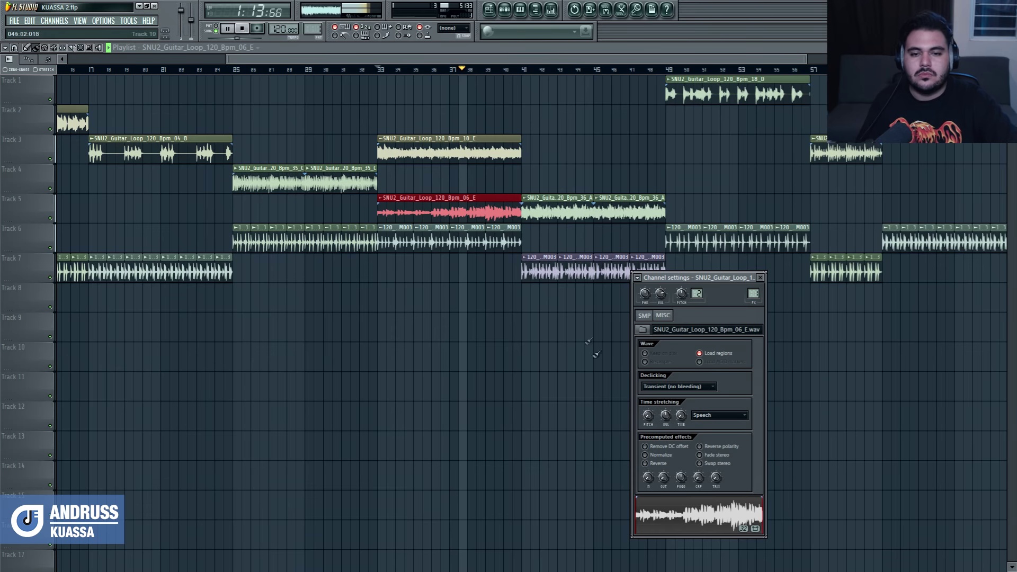
right_click(442, 205)
scroll(442, 205, "down", 3)
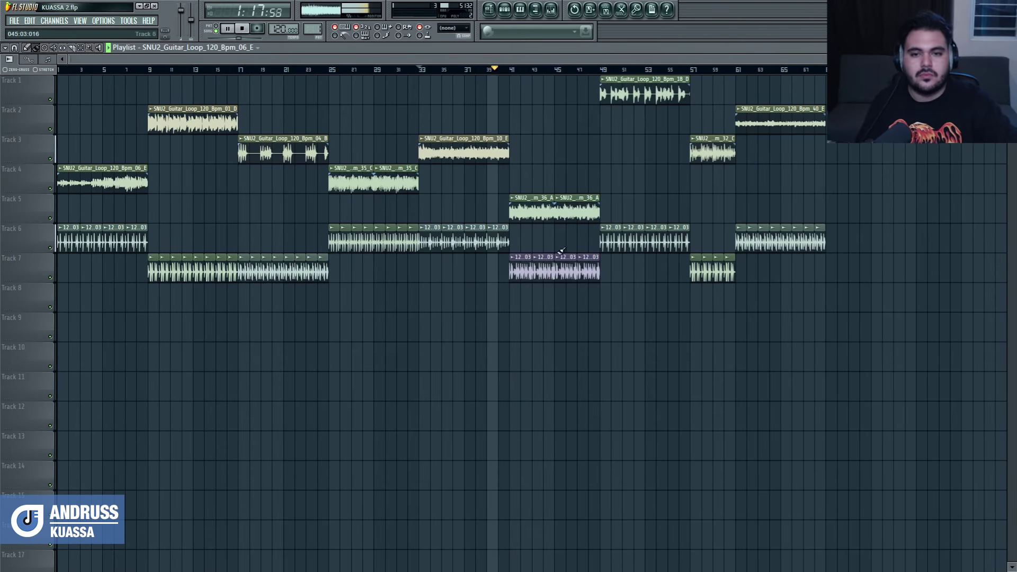
Select bars 41 to 49 of the playlist as the looped playback range
scroll(557, 271, "up", 4)
scroll(566, 284, "down", 5)
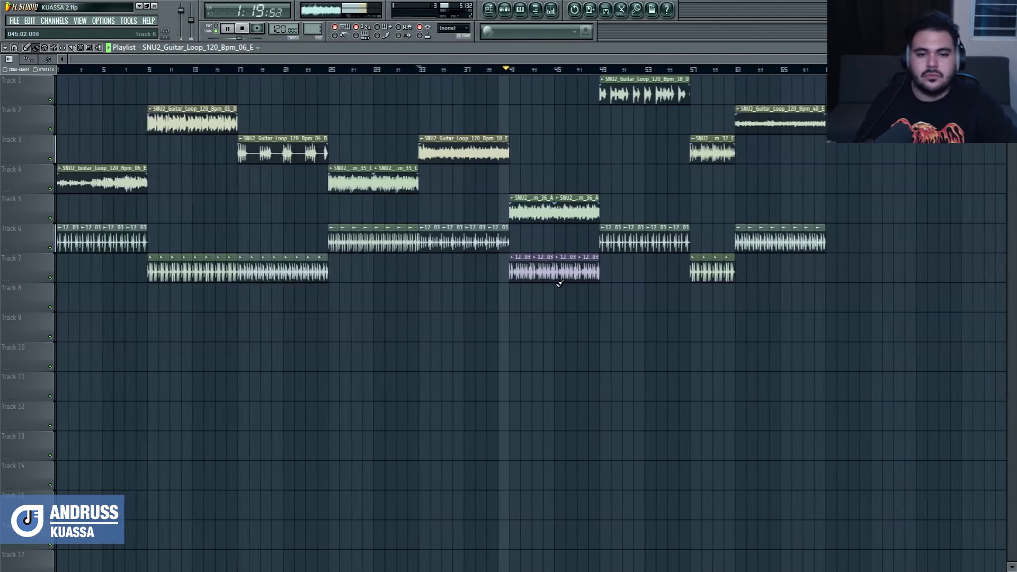
scroll(584, 287, "up", 5)
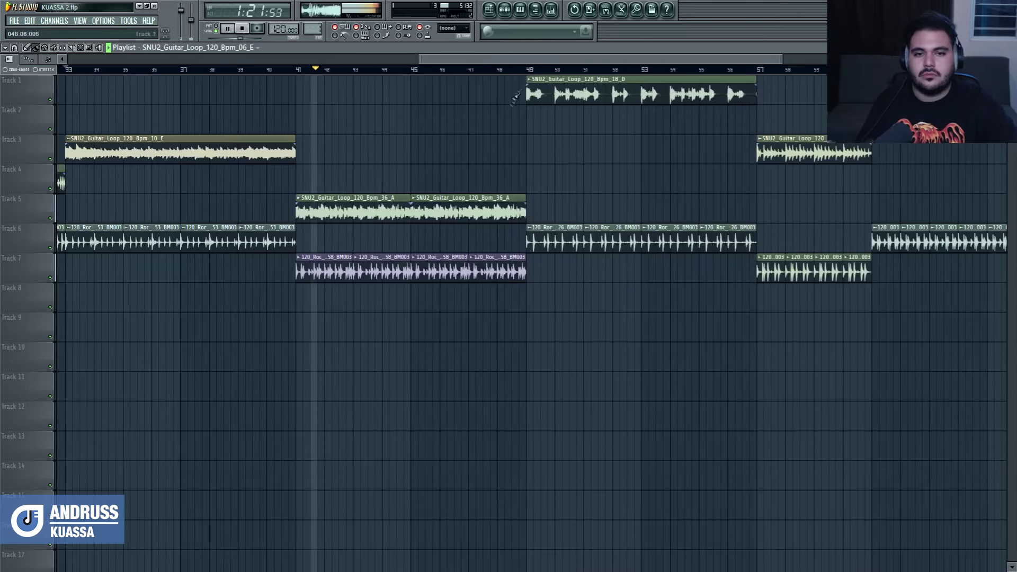
left_click_drag(530, 69, 296, 70)
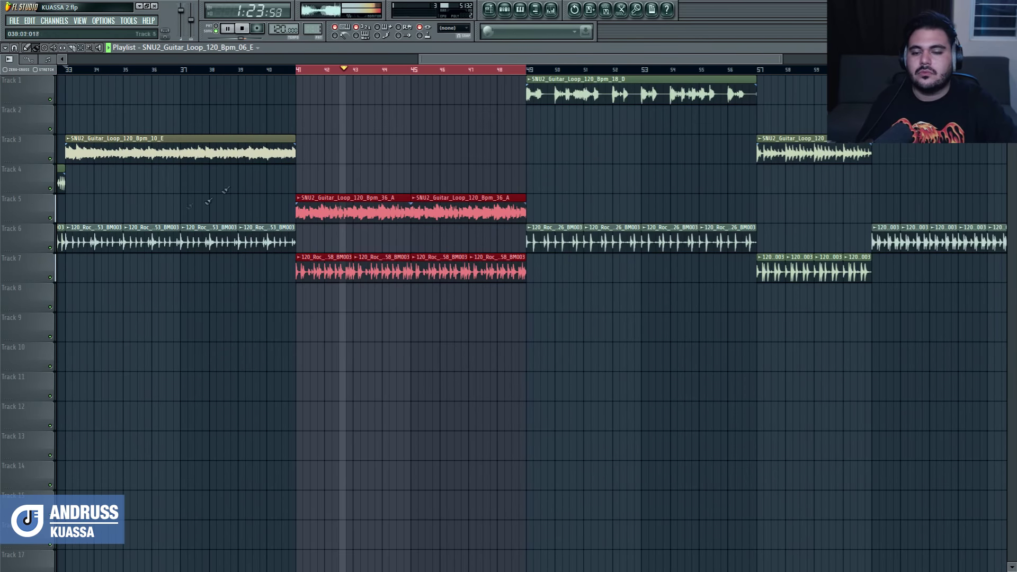
Reopen Clarent from the guitar channel, turn off its output filter, set the amp gain to 0.28 and stop playback
key("F9")
left_click(912, 233)
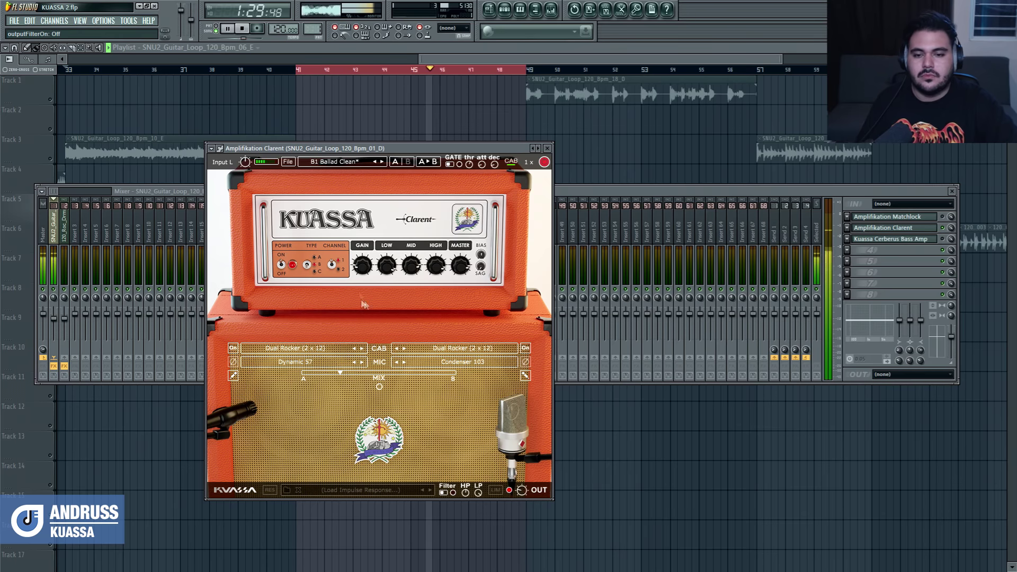
scroll(361, 265, "up", 1)
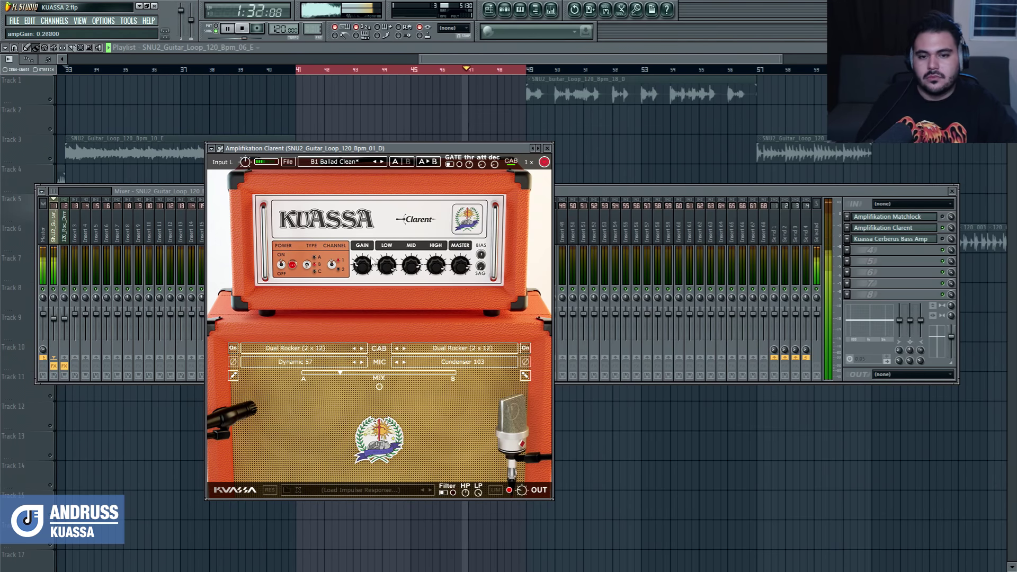
left_click(245, 29)
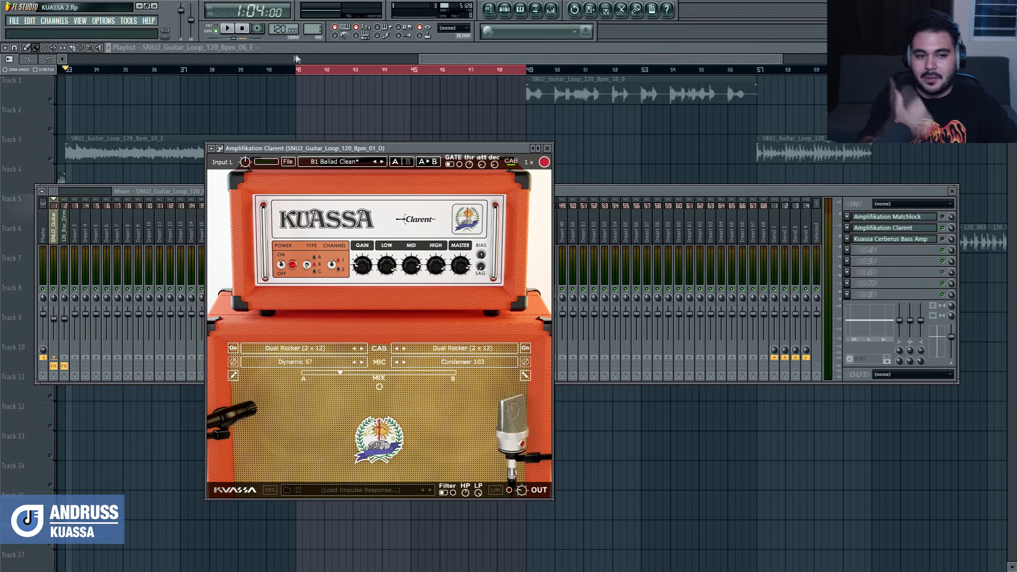
Bypass the guitar channel's amp effects, solo Track 5 and move the playback position to bar 41
left_click(825, 212)
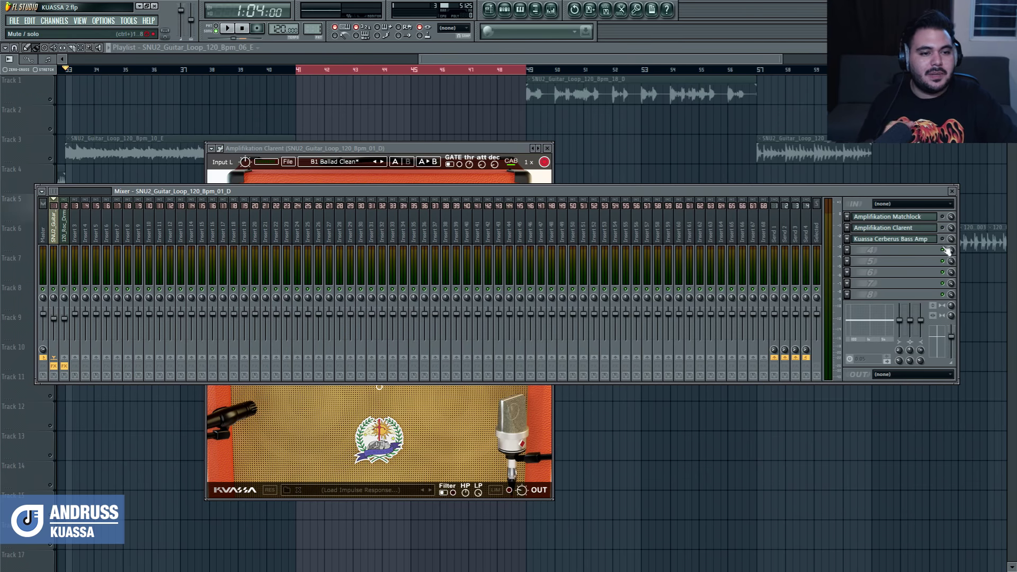
left_click(605, 152)
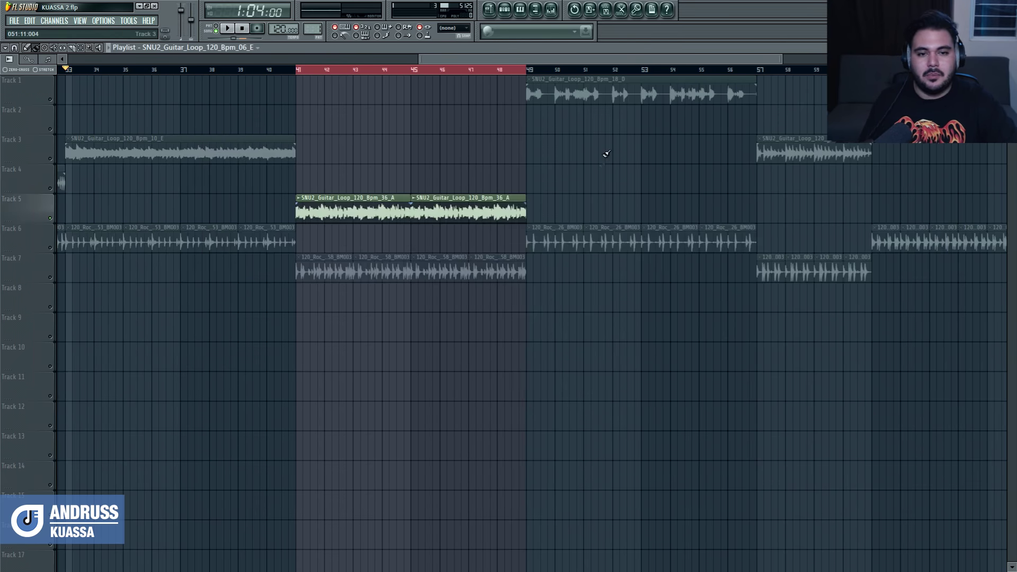
scroll(547, 59, "down", 4, "ctrl")
left_click(510, 74)
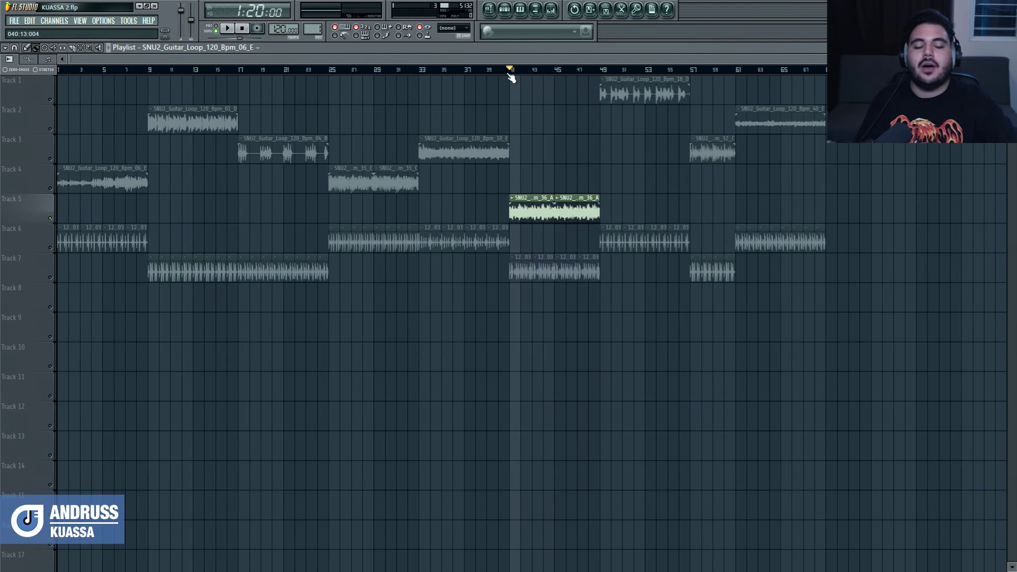
Start playback of the soloed guitar loop and set bars 41 to 49 as the looped range
scroll(794, 443, "up", 3, "ctrl")
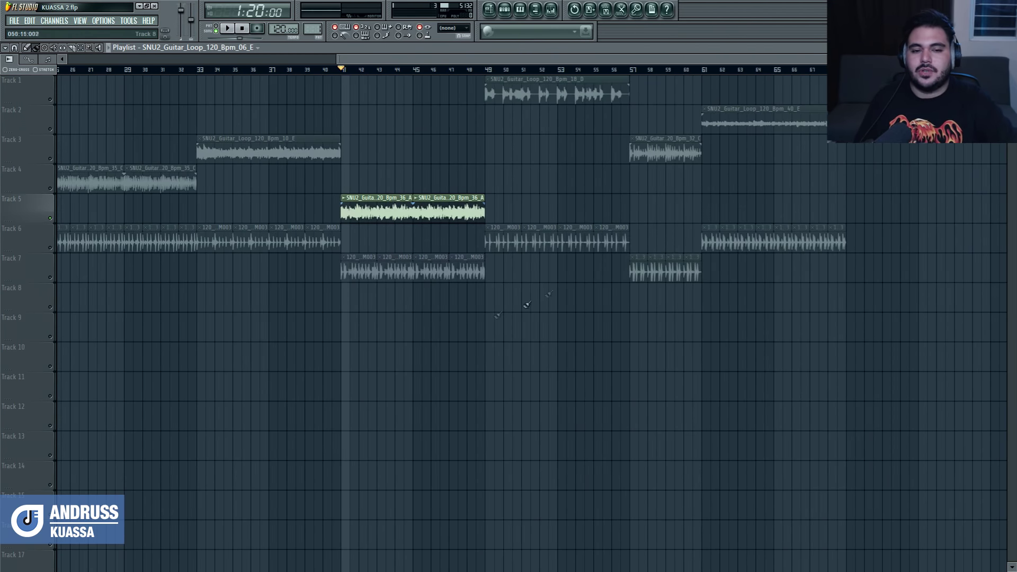
scroll(627, 318, "up", 2, "ctrl")
scroll(495, 268, "down", 2, "ctrl")
key("space")
left_click_drag(485, 70, 340, 70)
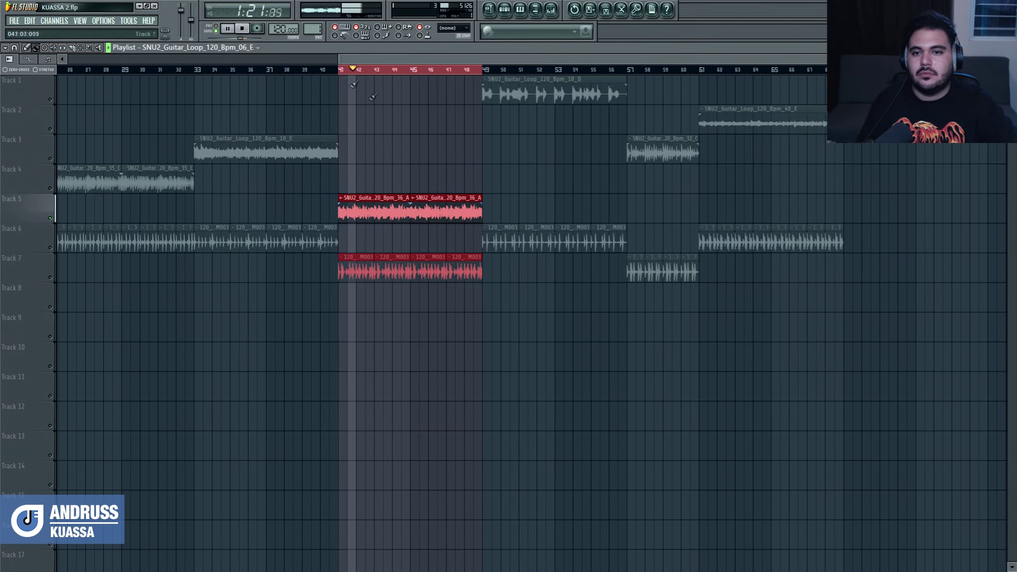
Enable and open Kuassa Cerberus Bass Amp on the guitar channel, load the Da Polizei preset, and stop playback after listening
left_click(552, 10)
left_click(933, 240)
left_click(918, 243)
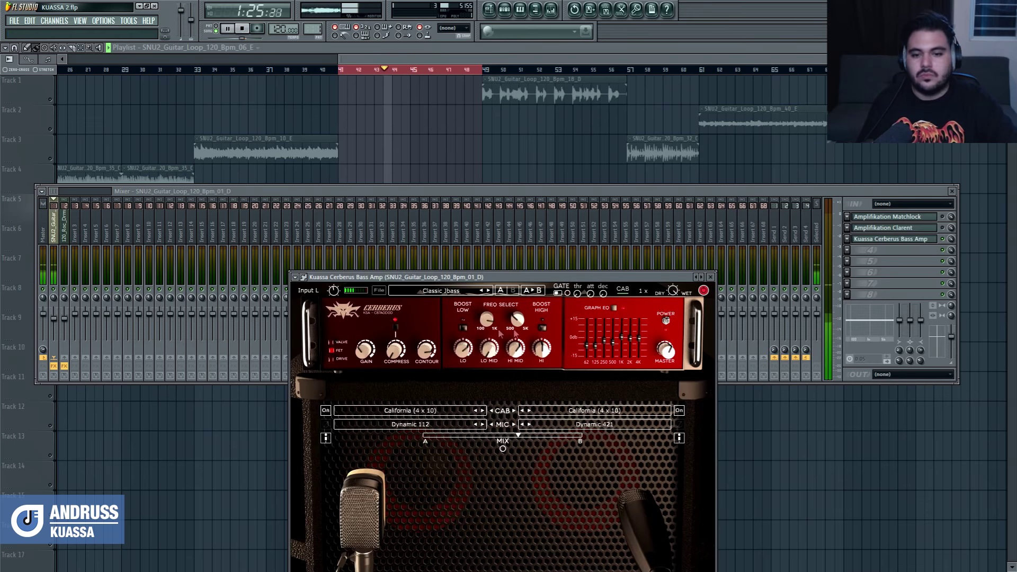
left_click(488, 291)
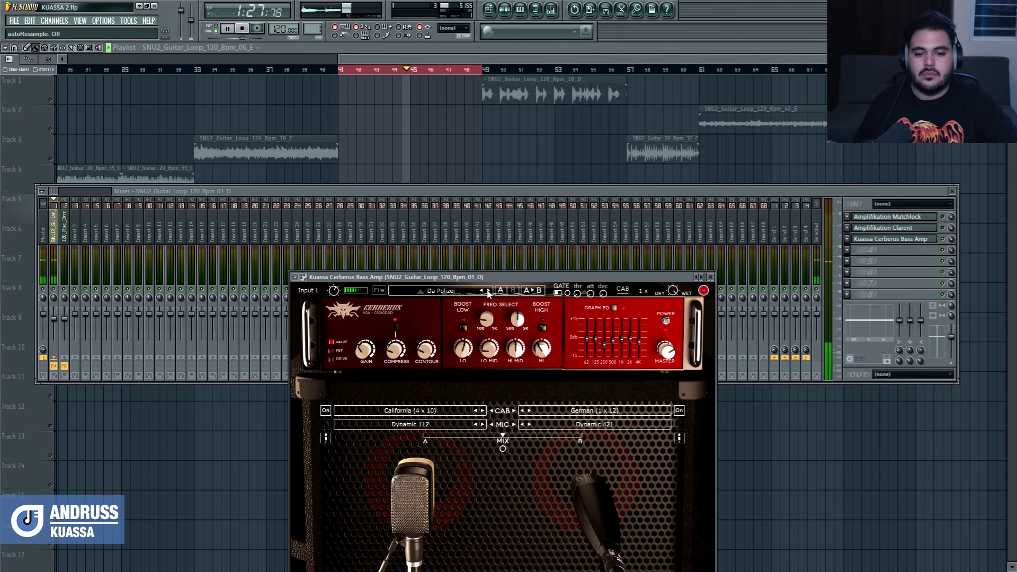
left_click_drag(490, 275, 443, 142)
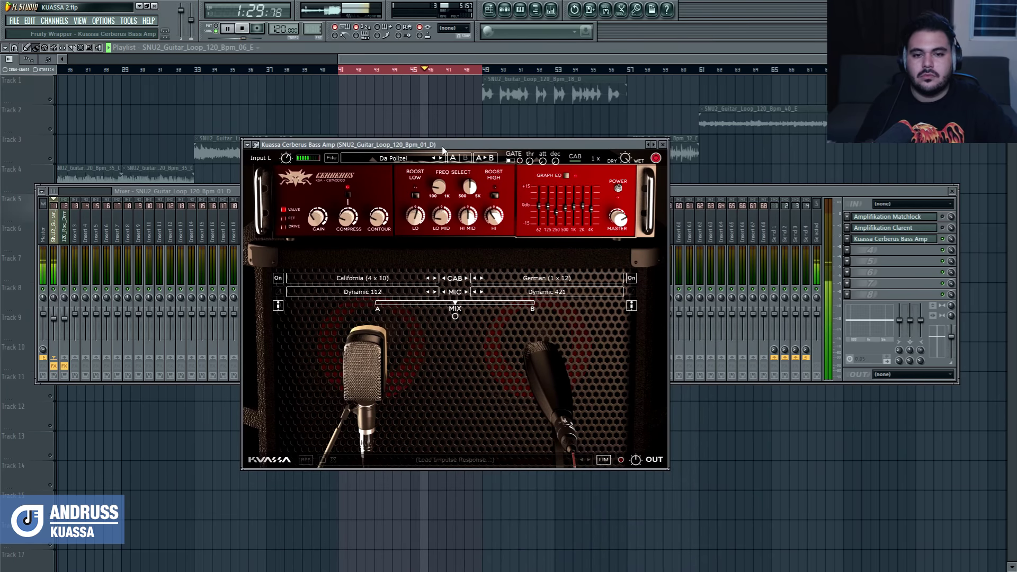
left_click(244, 31)
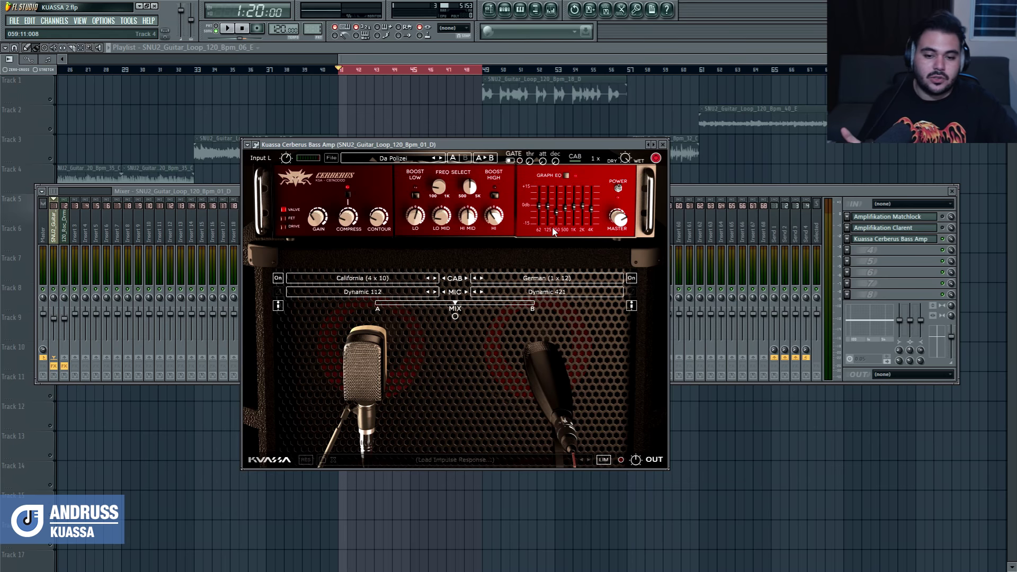
Toggle the Cerberus limiter off and back on, and set cabinet B to Classic USA (8x 10)
left_click(603, 461)
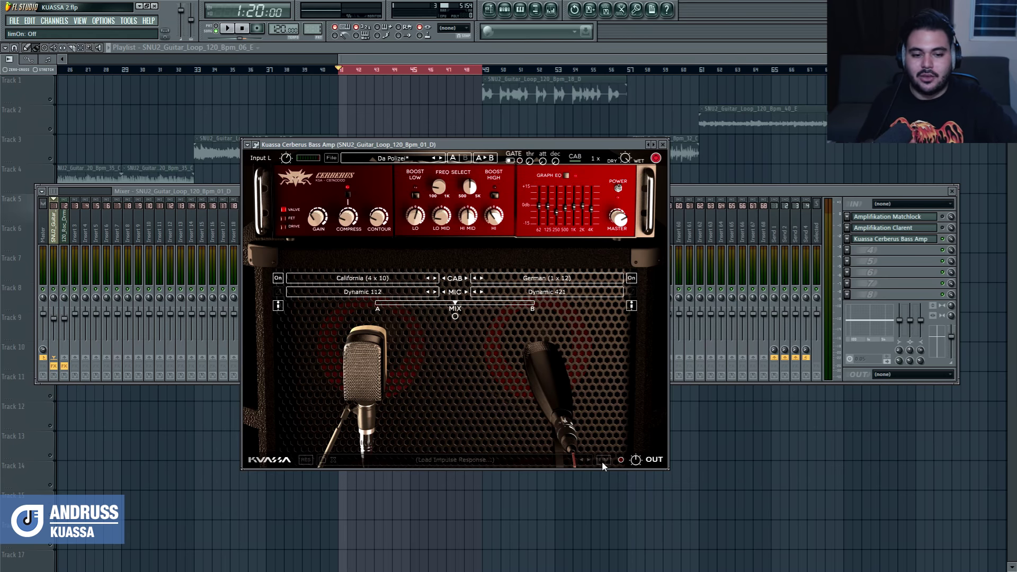
left_click(603, 460)
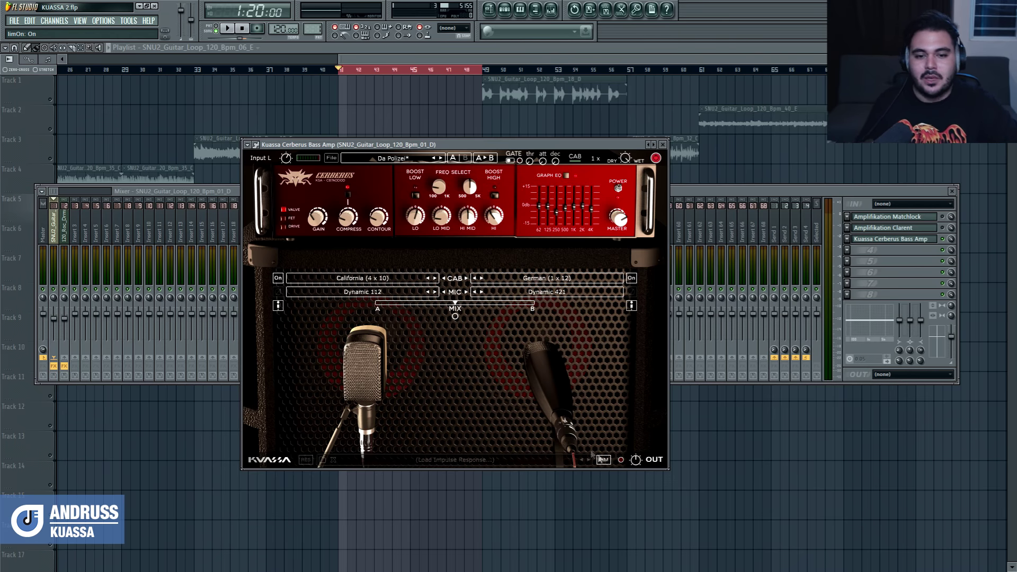
left_click(532, 279)
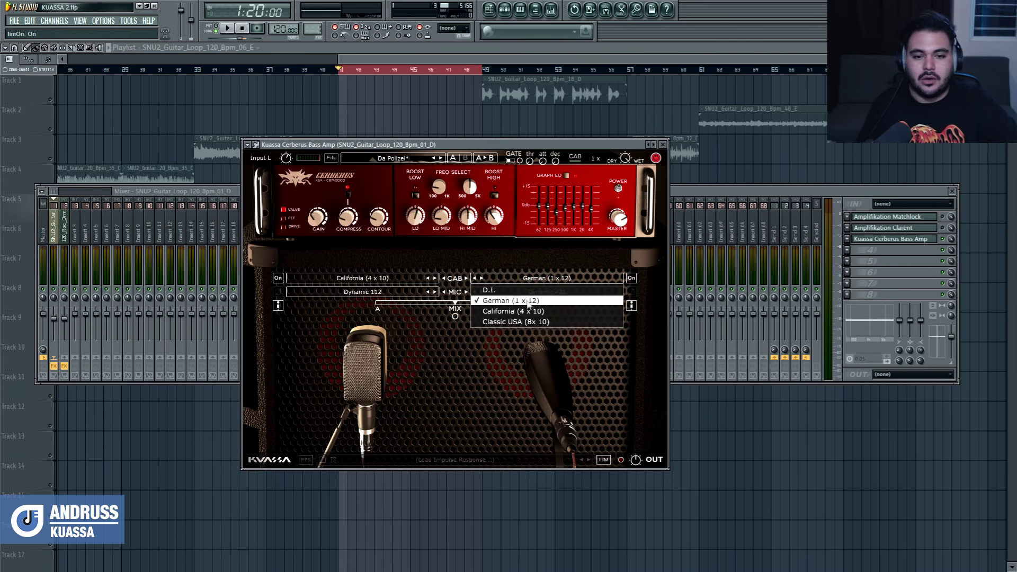
left_click(535, 322)
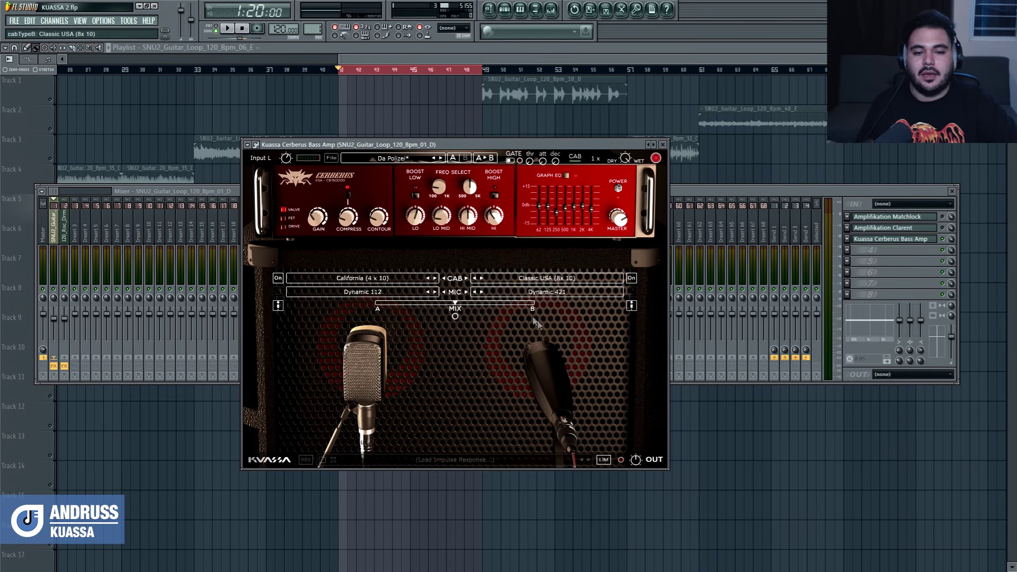
Try D.I. for cabinet A, then return it to California (4 x 10)
left_click(353, 278)
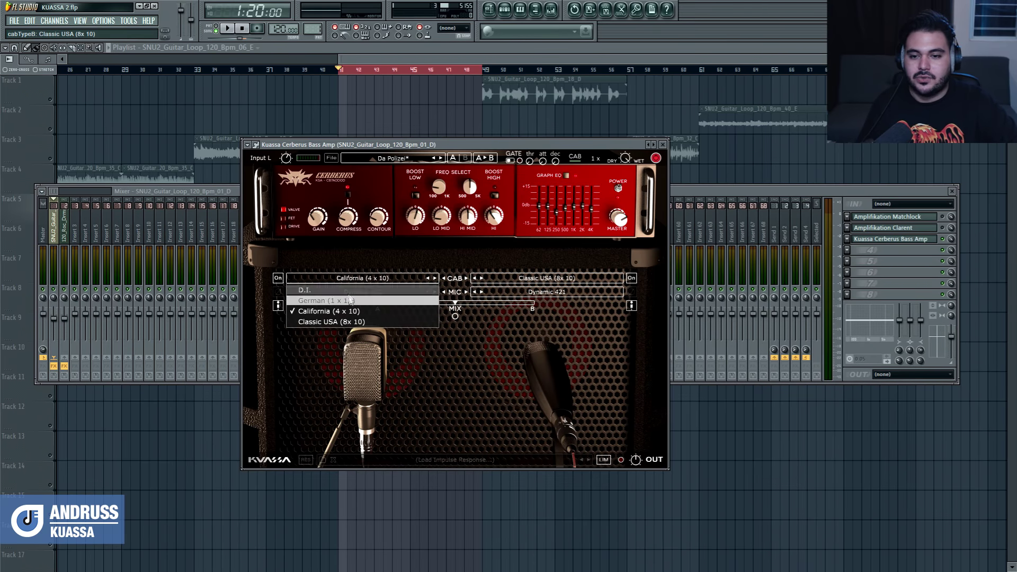
left_click(345, 291)
left_click(350, 279)
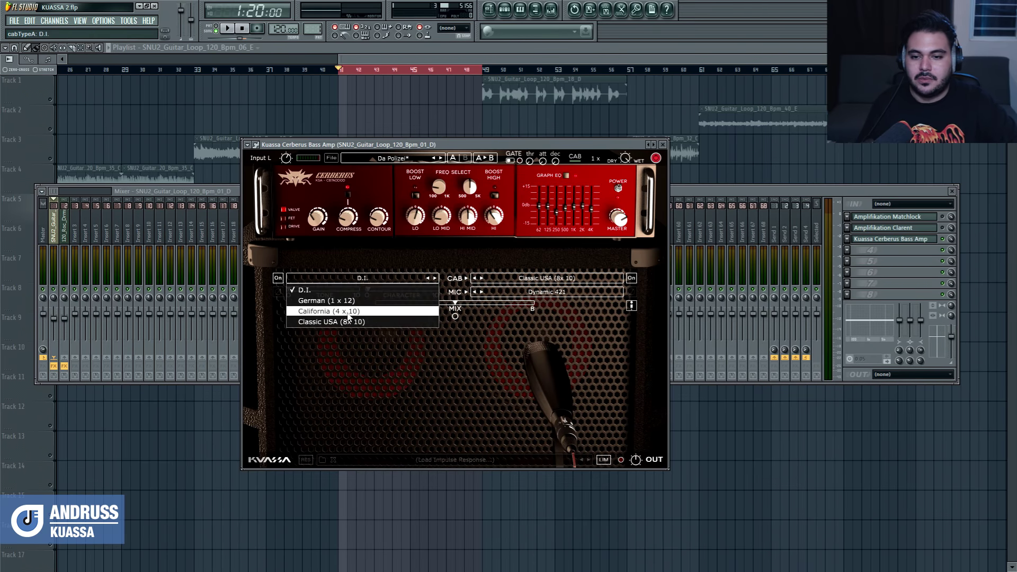
left_click(349, 313)
Move microphone A away from its speaker's centre to an axis of about 0.387 and change it to Condenser 990
left_click_drag(364, 364, 341, 376)
left_click(363, 292)
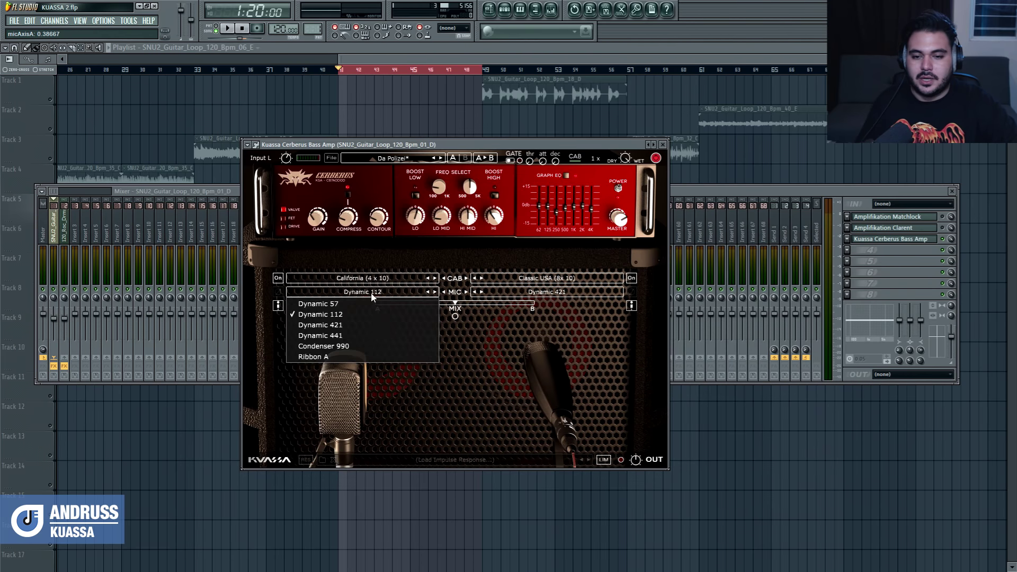
left_click(345, 348)
Resume playback and move microphone B lower on its speaker, to an axis of about 0.258
key("space")
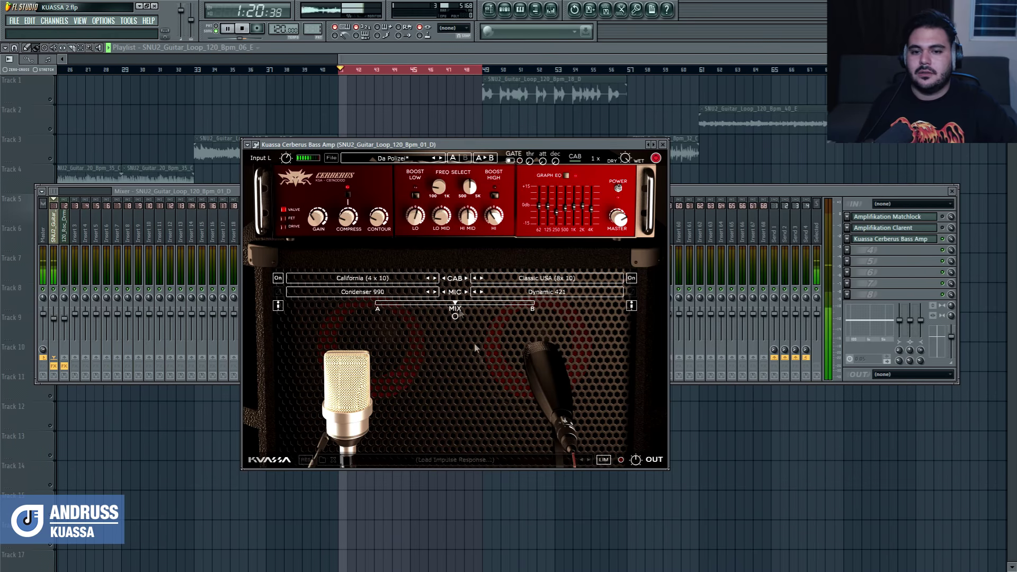
left_click_drag(543, 355, 522, 402)
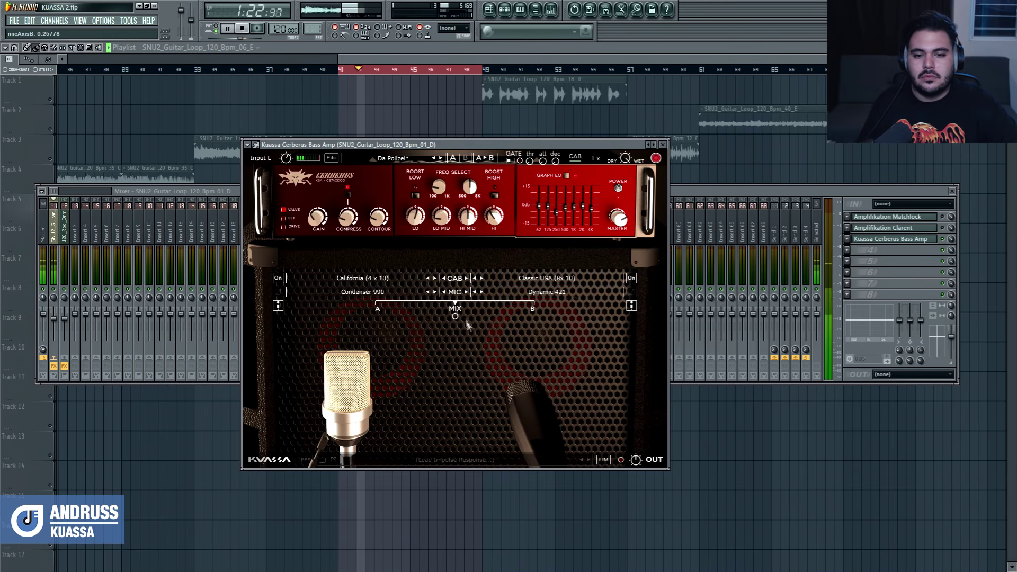
Try Dynamic 57 as microphone B while moving the mix fully to side A and fully to side B
left_click_drag(455, 304, 363, 338)
left_click(530, 292)
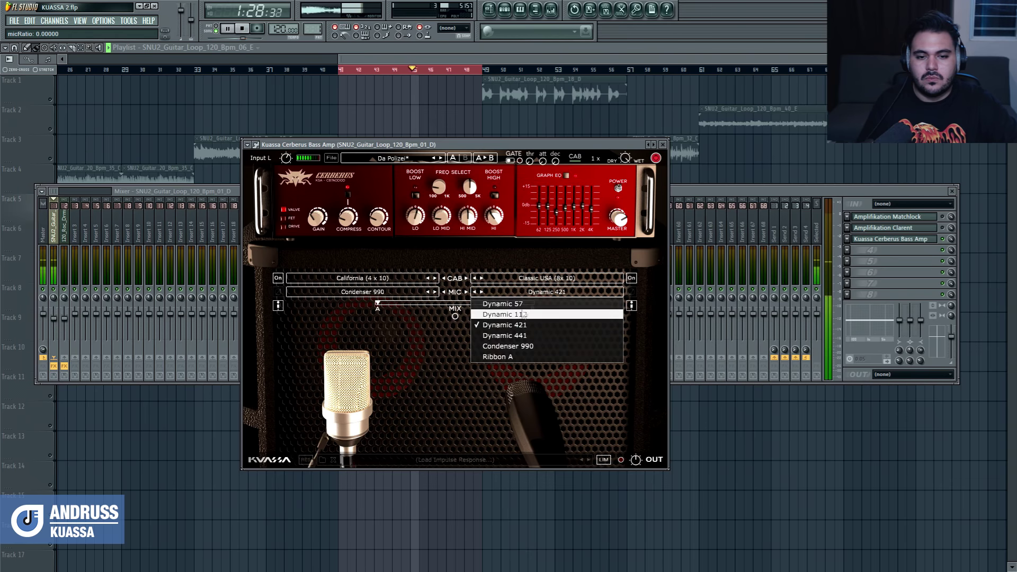
left_click(482, 305)
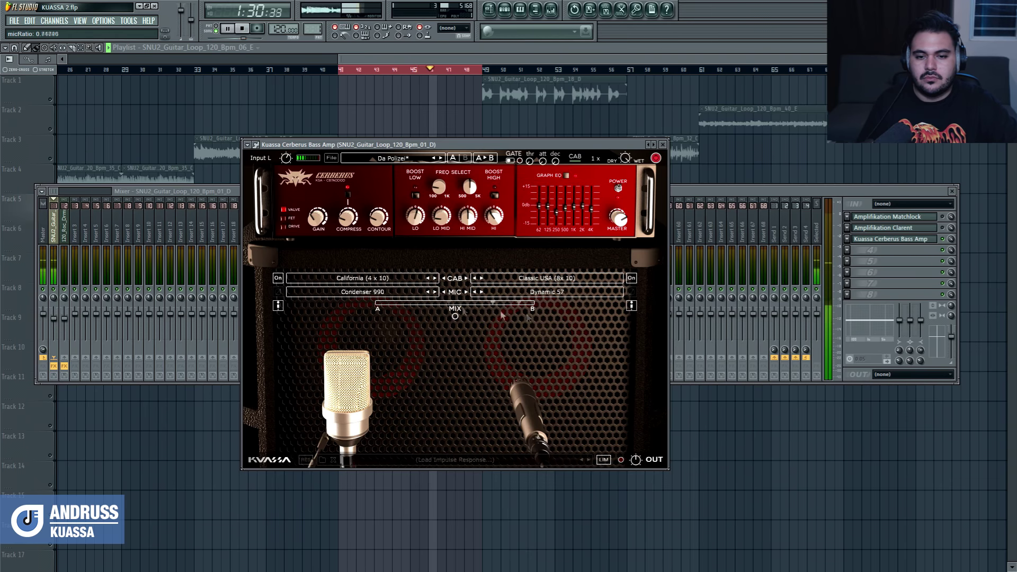
Change microphone B to Ribbon A at an axis of 1.0 and set the A/B mix to about 0.54
left_click(551, 292)
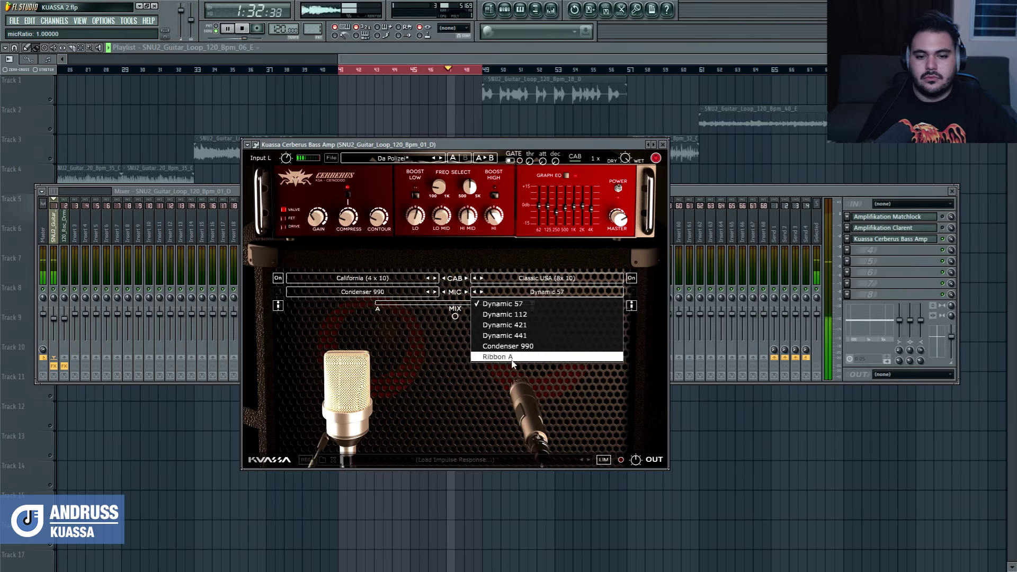
left_click(519, 357)
left_click_drag(524, 447, 603, 392)
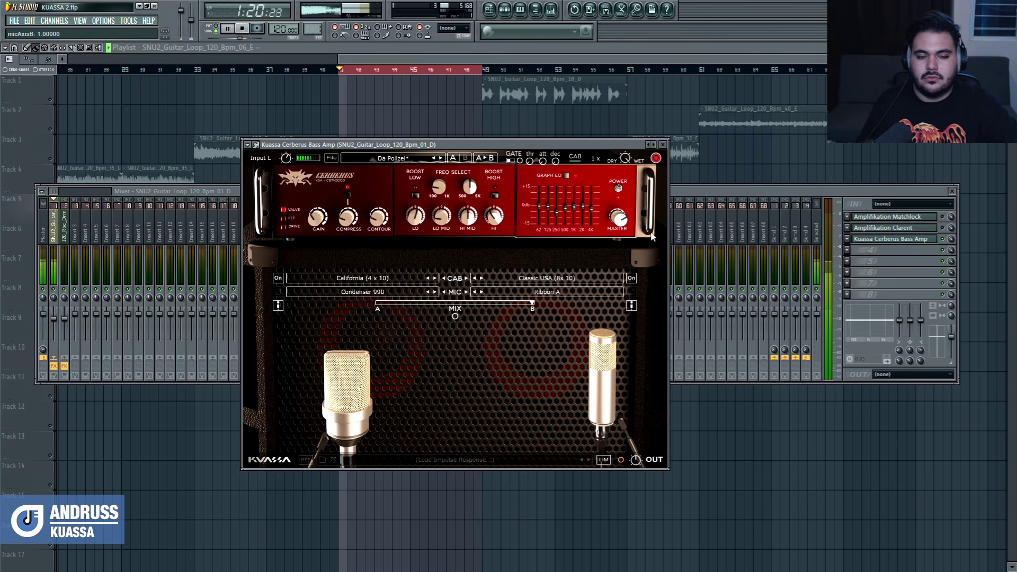
left_click_drag(533, 303, 463, 343)
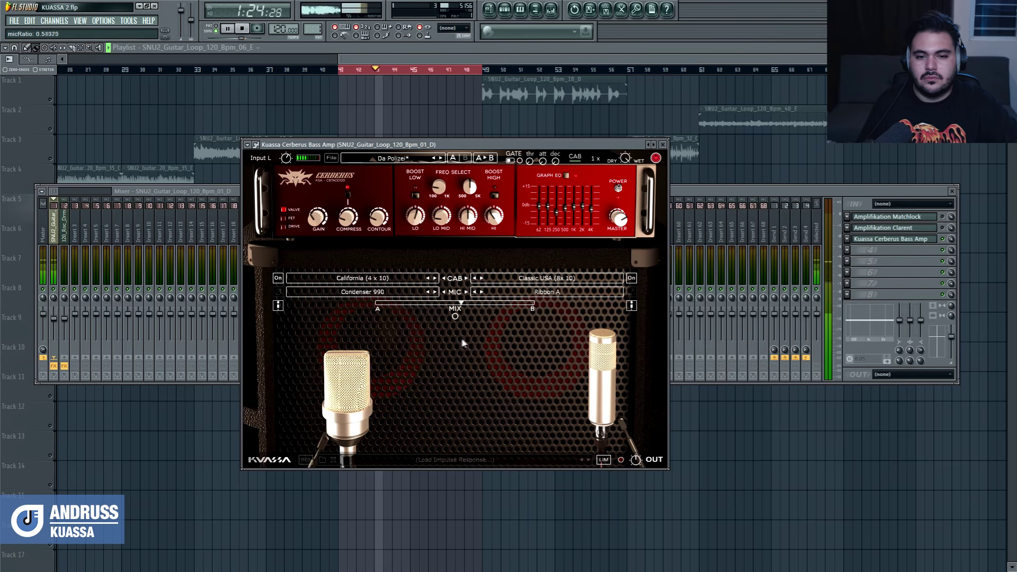
Compare D.I. and German (1 x 12) for cabinet B, keep German (1 x 12) with Ribbon A, and stop playback
left_click(482, 279)
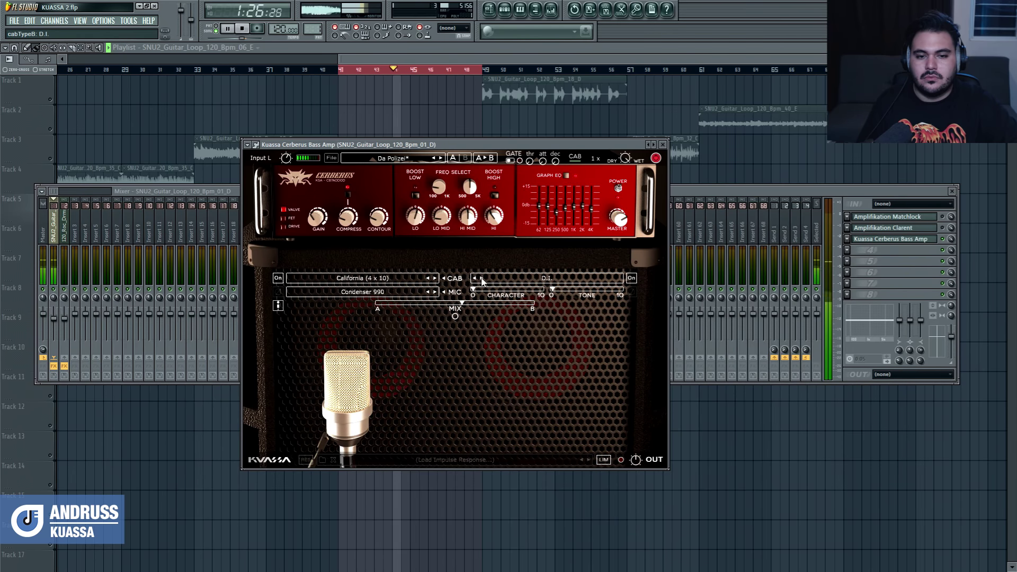
left_click(475, 279)
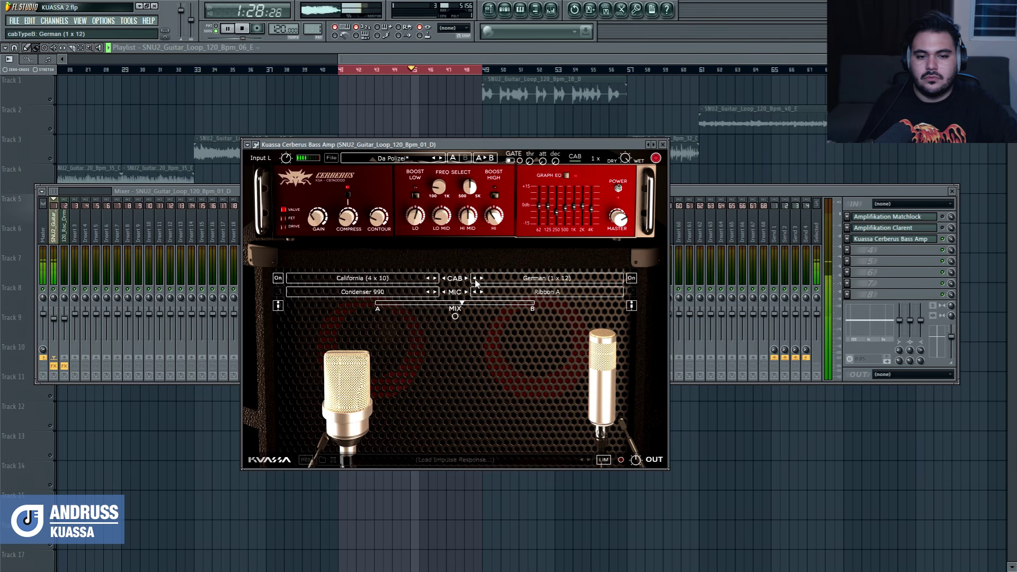
left_click(476, 292)
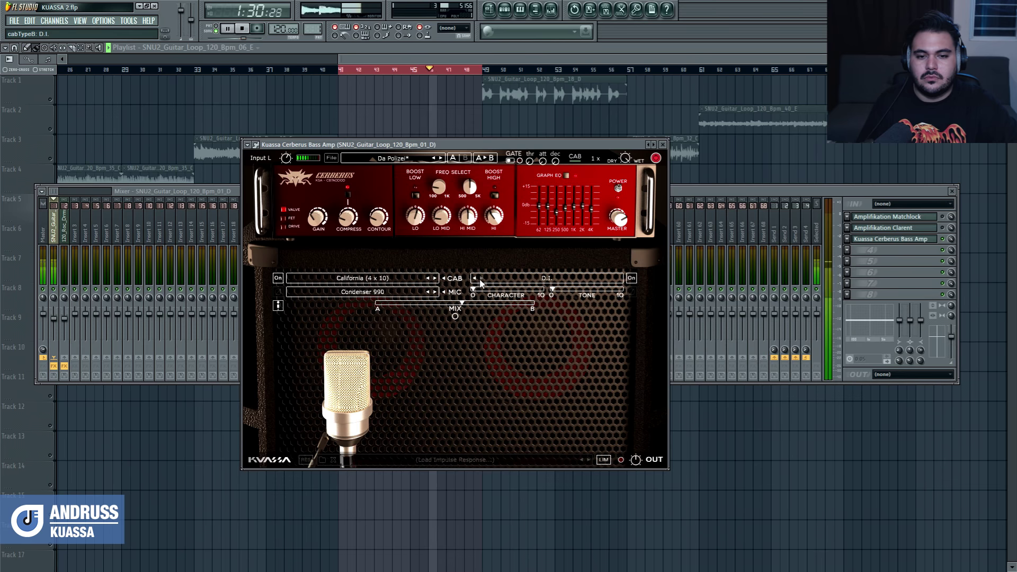
left_click(477, 292)
left_click(475, 292)
left_click(476, 292)
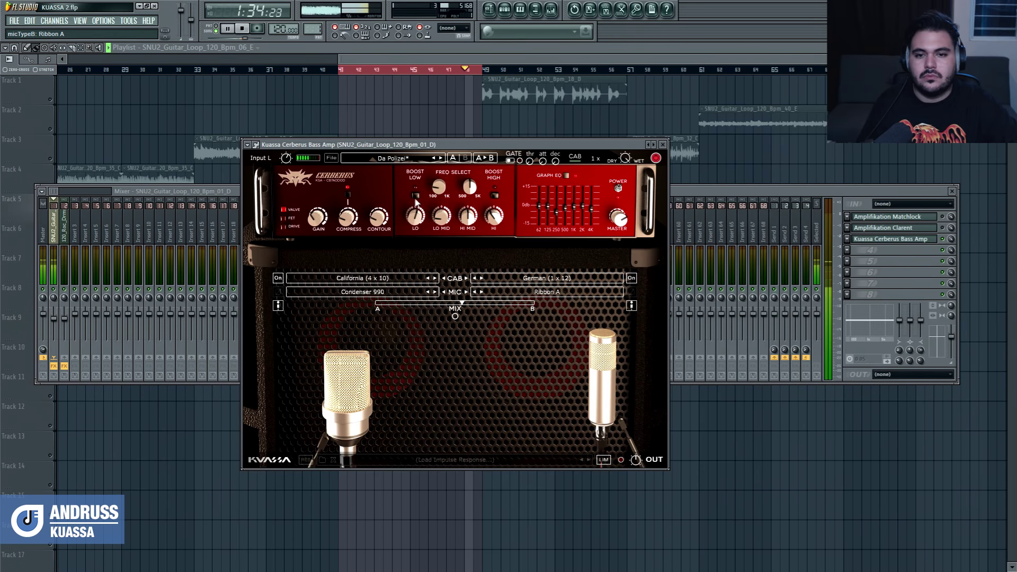
key("space")
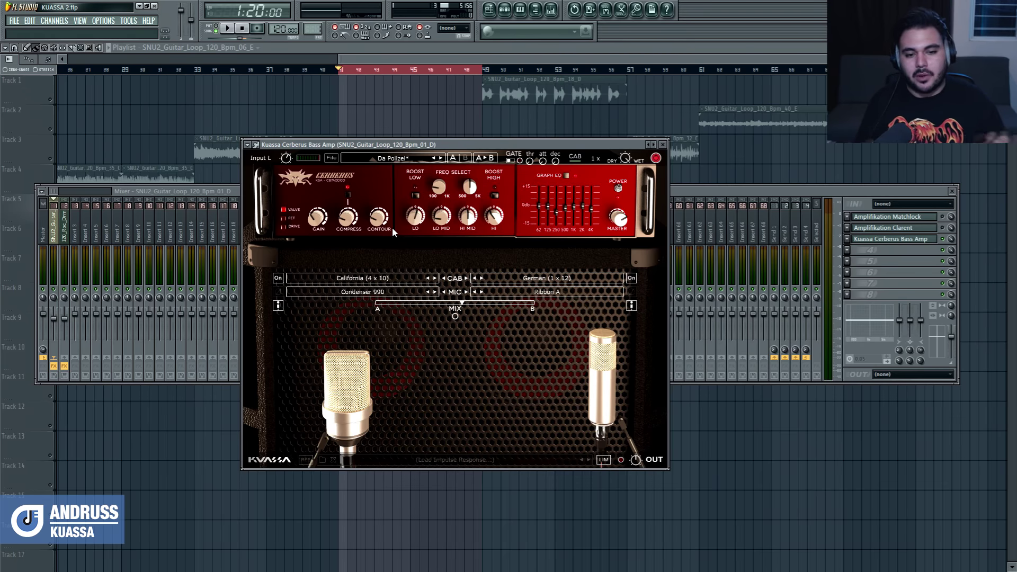
Resume playback and adjust the amp's low-mid frequency and its low level, the latter to about 0.659
left_click(227, 29)
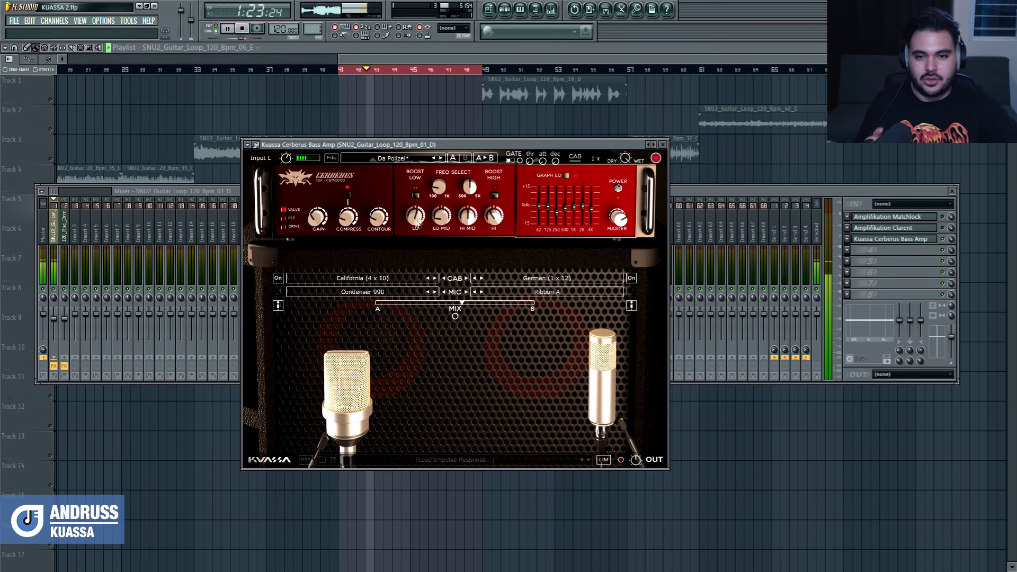
left_click_drag(439, 186, 453, 228)
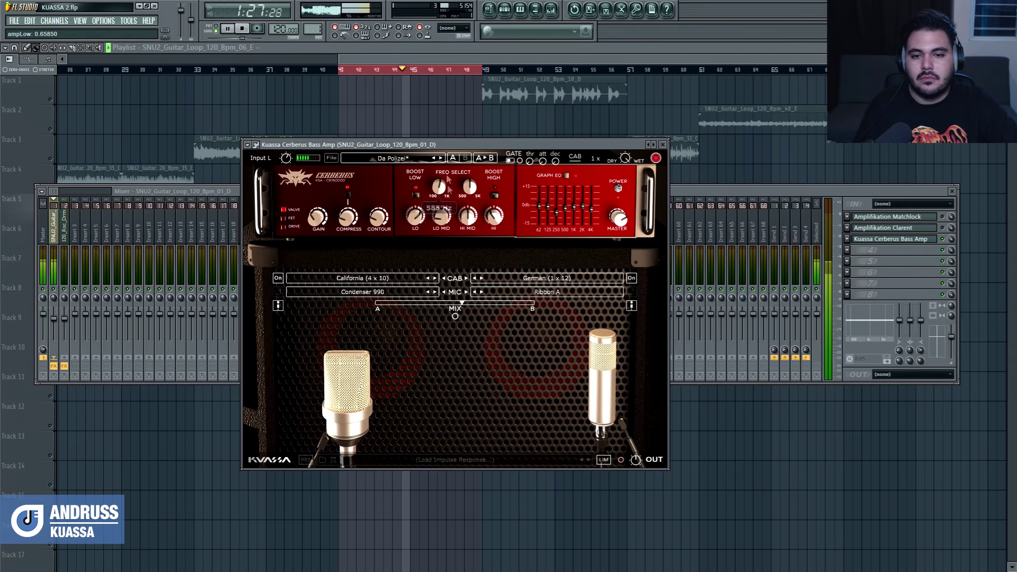
Step through the Cerberus presets, including Funkee Thang, Init, Les Primus and Pick It Up, and settle on Rock is Dead
left_click(440, 158)
left_click(440, 158)
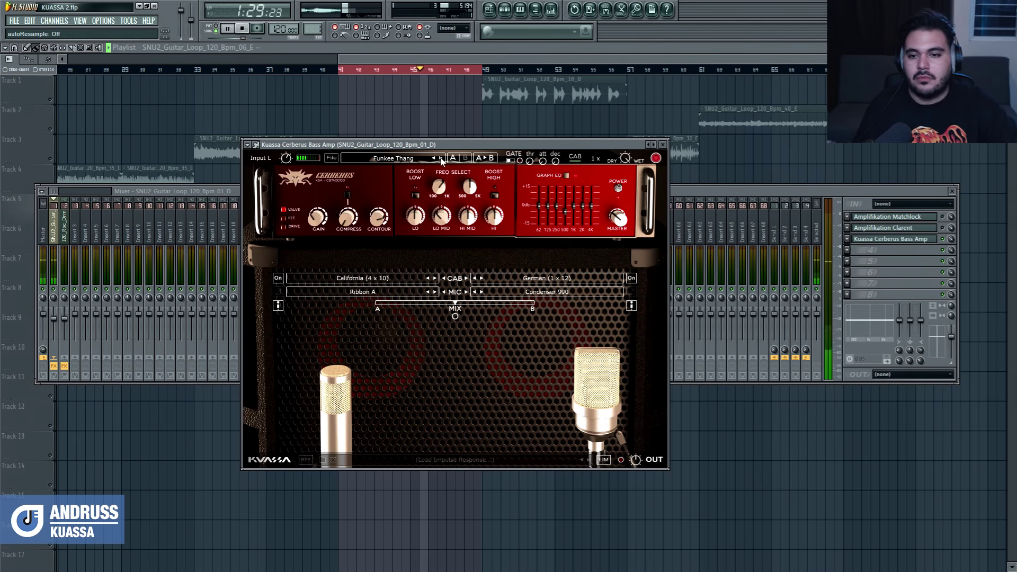
left_click(440, 158)
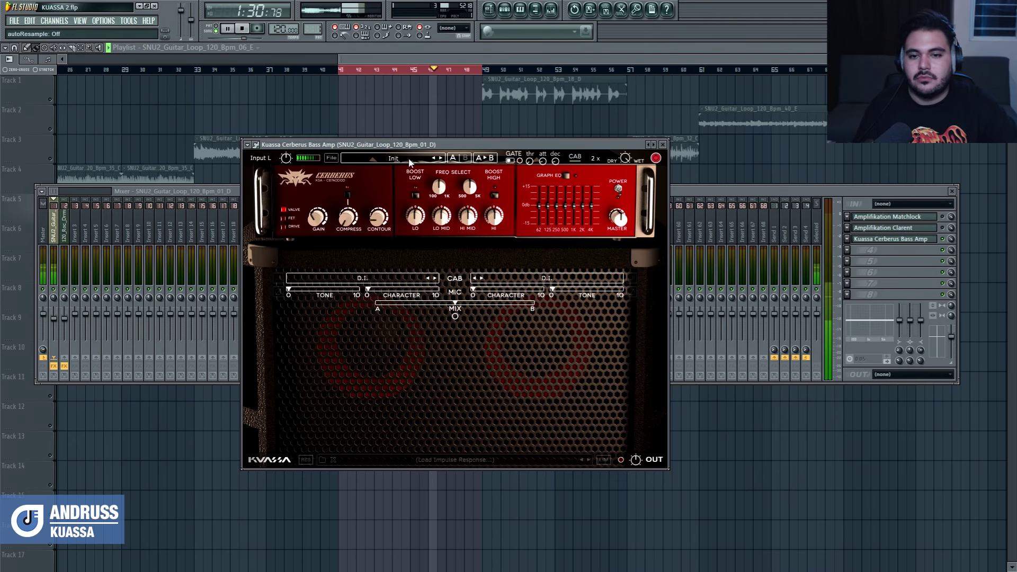
left_click(440, 159)
left_click(441, 158)
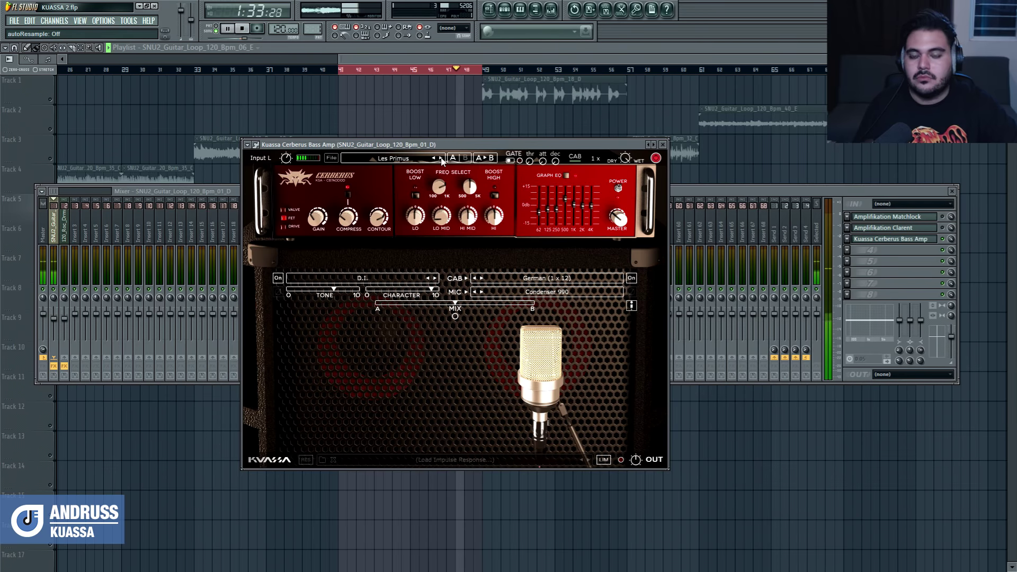
left_click(440, 159)
left_click(440, 158)
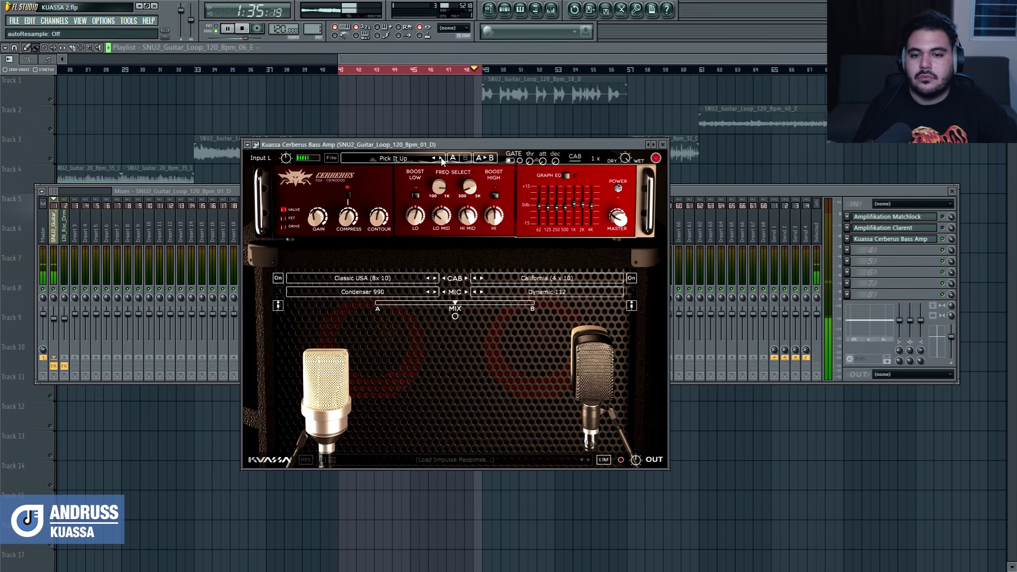
left_click(441, 158)
left_click(441, 158)
left_click(434, 159)
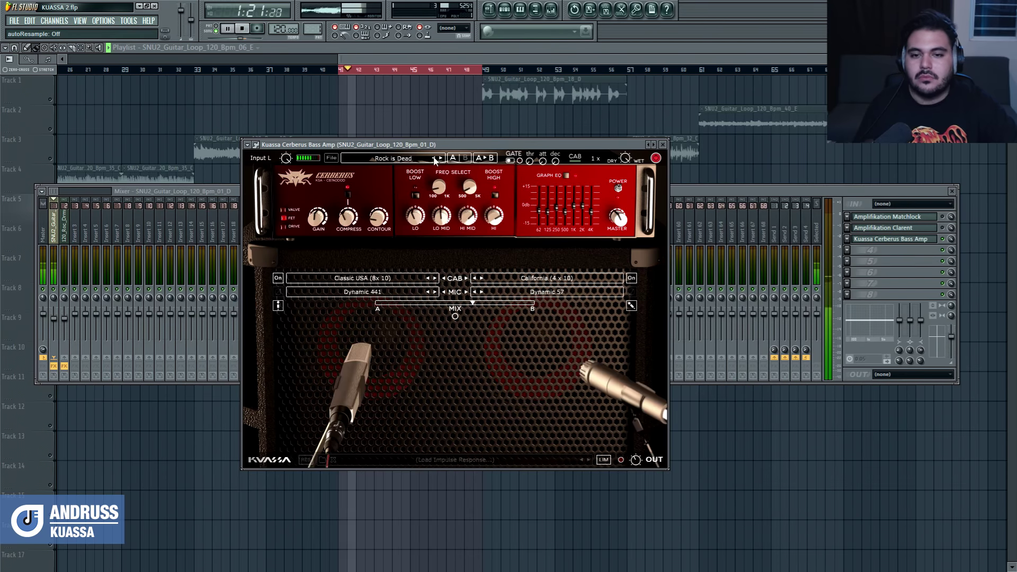
Adjust the compression and compare the sound with the amp power and the plugin bypass toggled off and on
left_click_drag(348, 217, 348, 248)
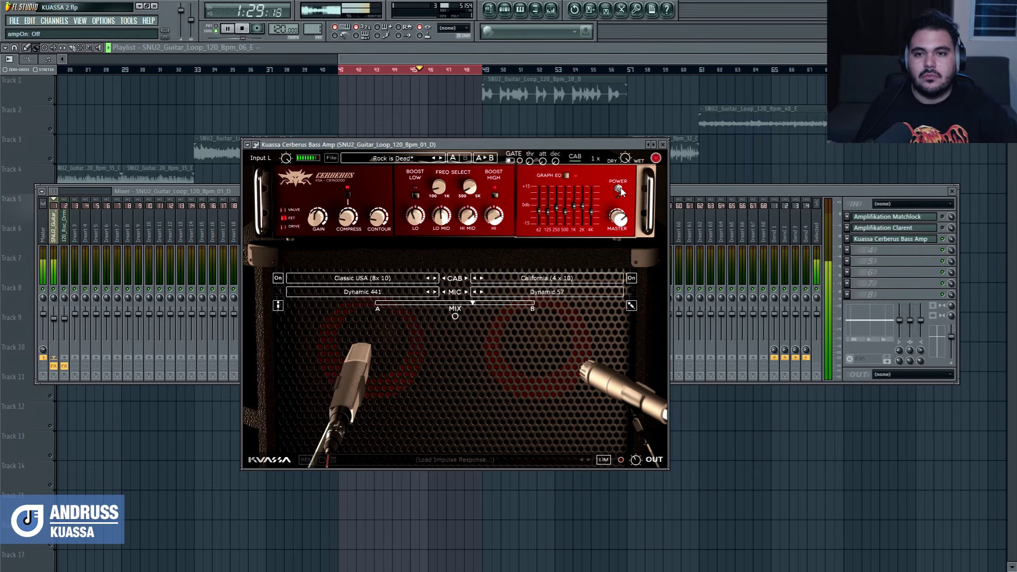
left_click(656, 159)
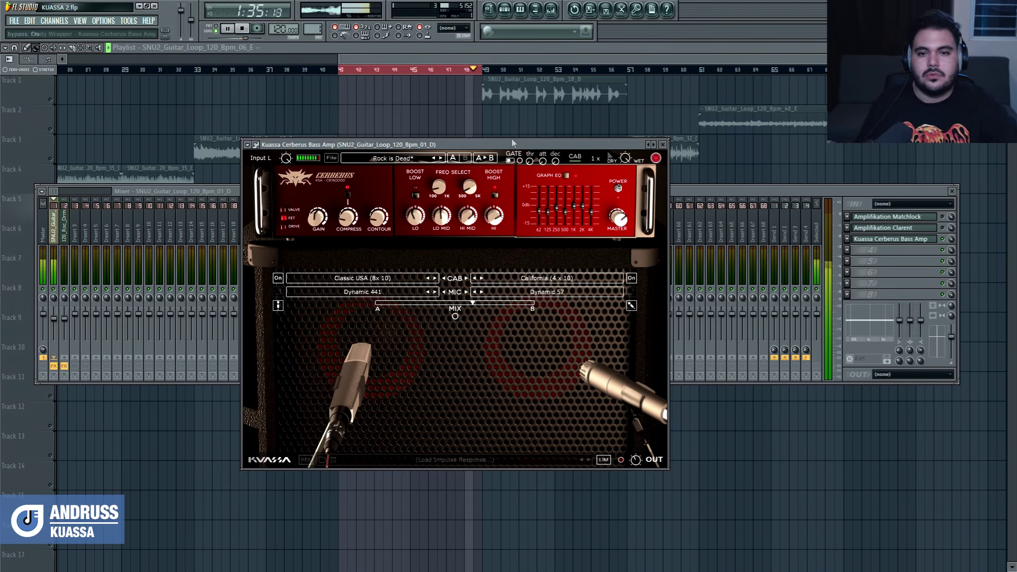
Close all floating windows, clear the loop selection, and unmute every playlist track for playback from bar 33
key("F12")
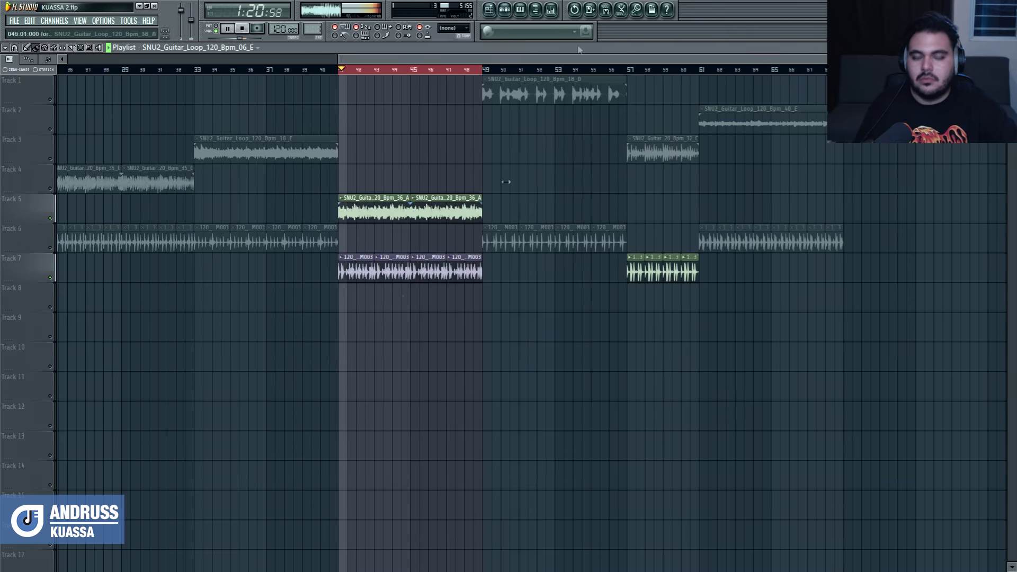
left_click(551, 10)
key("F9")
scroll(444, 70, "down", 4)
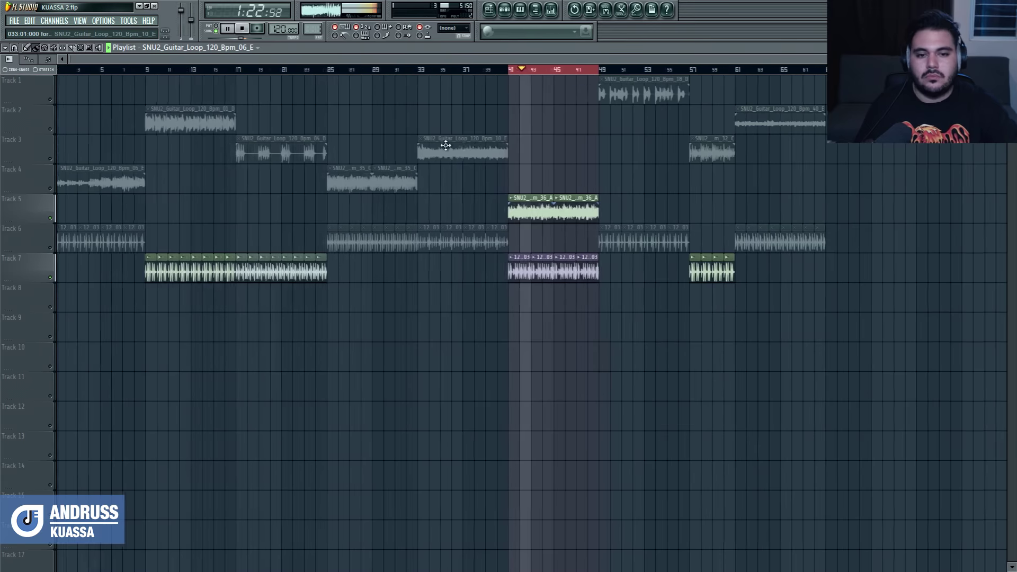
left_click(419, 71)
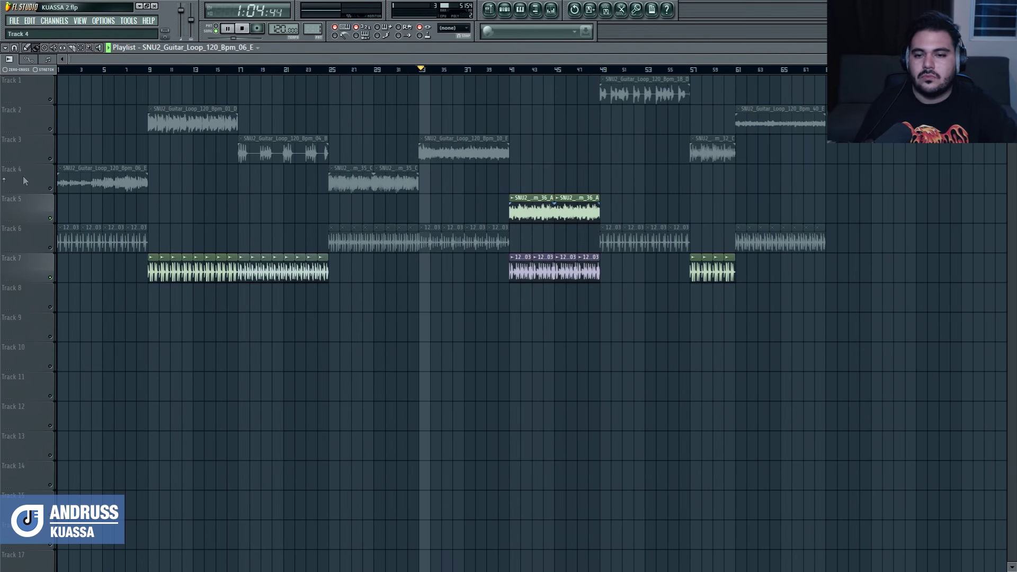
key("space")
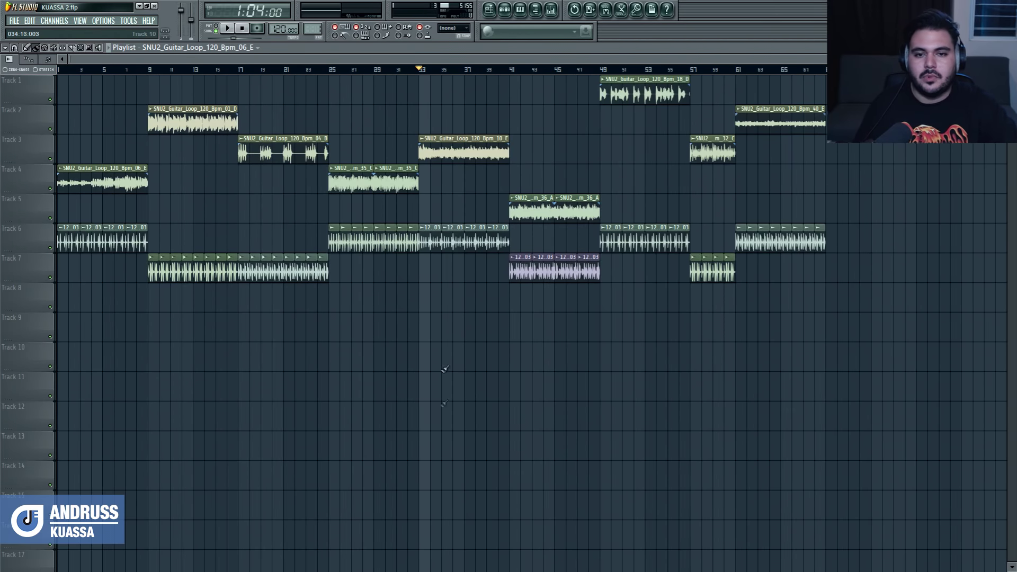
key("space")
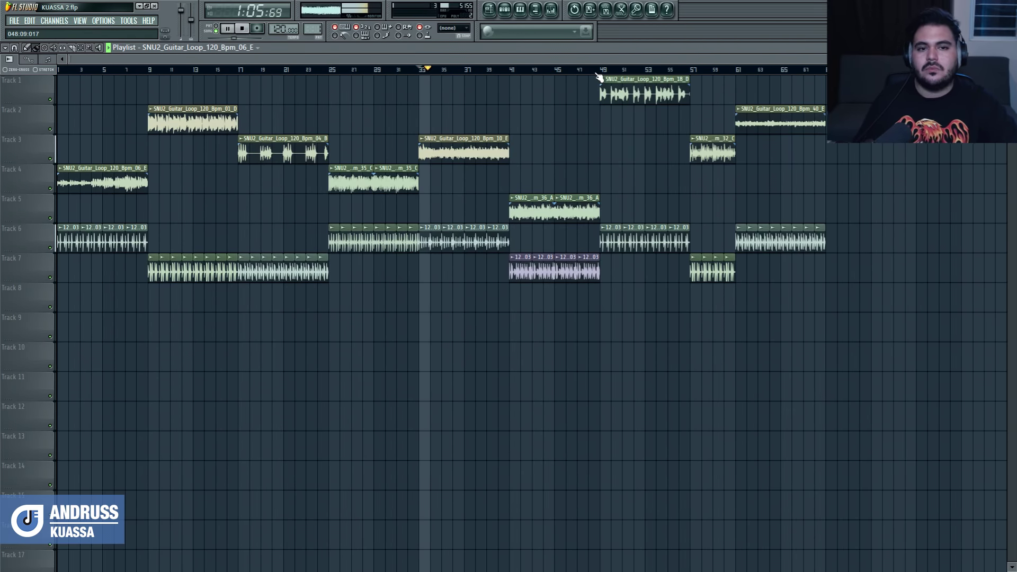
Audition the guitar and drum sections starting at bars 49, 57, 9, 17, 25 and 41
left_click(604, 69)
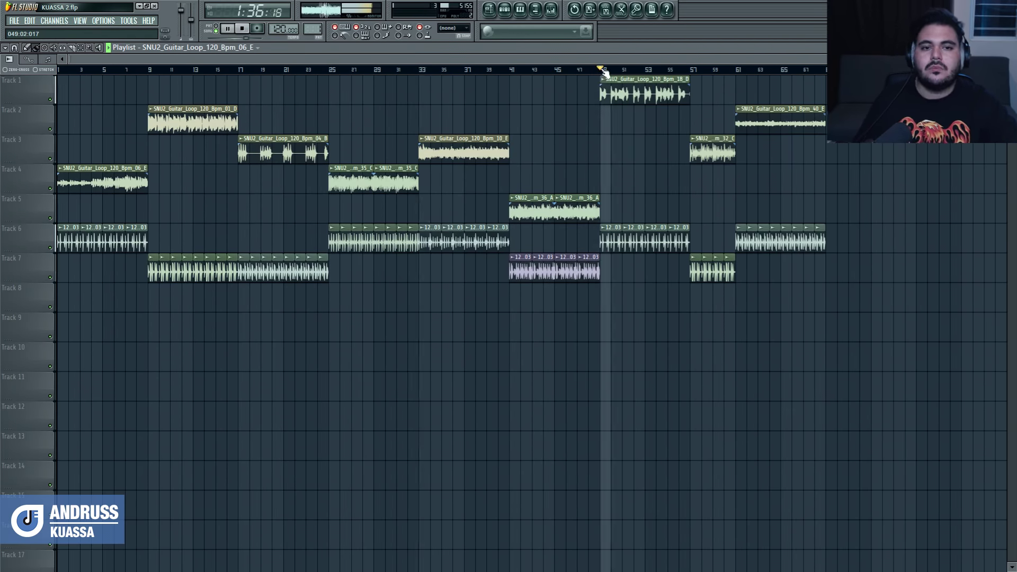
left_click(694, 71)
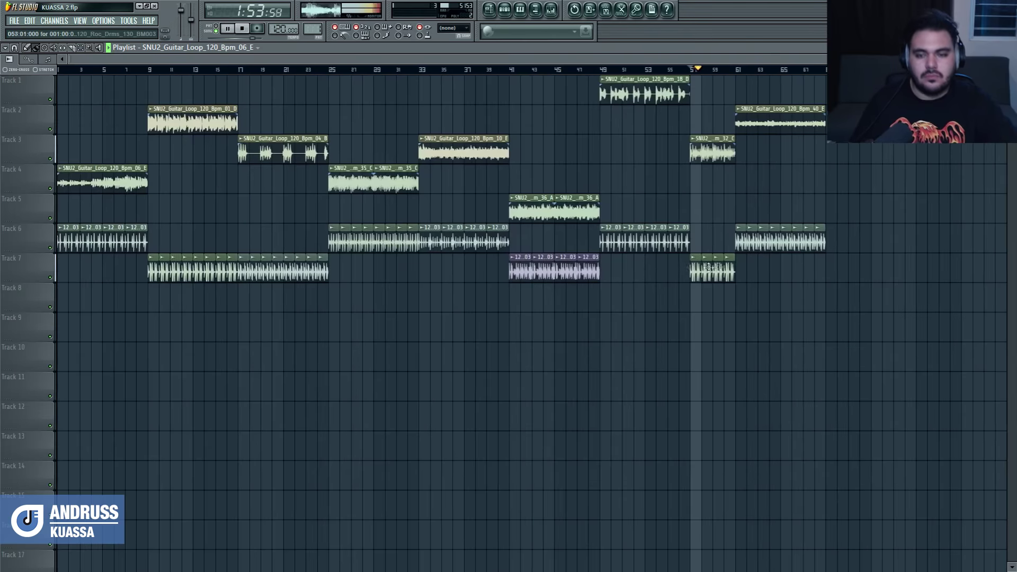
left_click(150, 71)
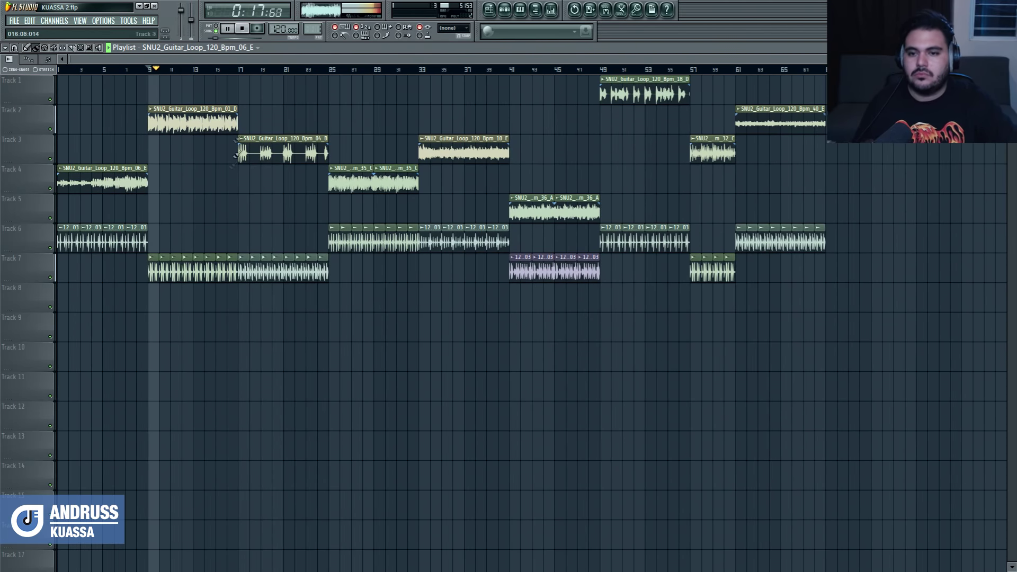
left_click(241, 70)
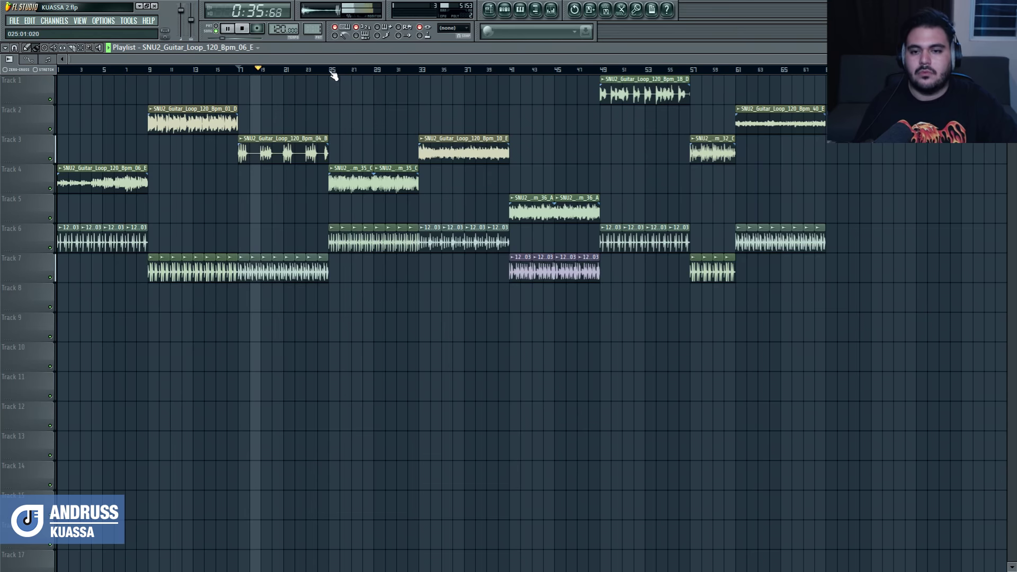
left_click(332, 72)
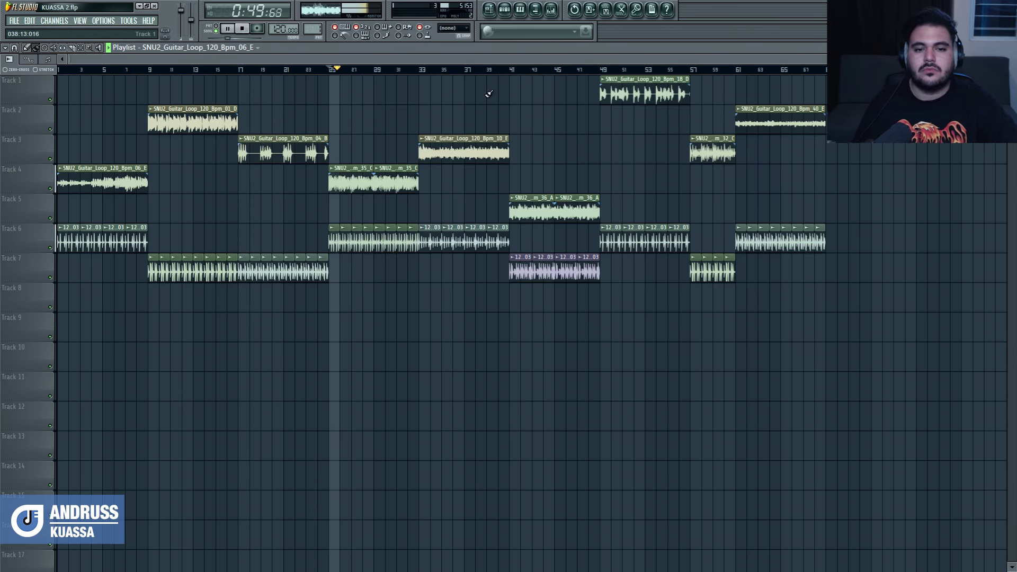
left_click(513, 72)
Reopen Kuassa Cerberus Bass Amp from the mixer and switch its preset to Settle Sounds, then Slapwire
scroll(646, 201, "up", 3)
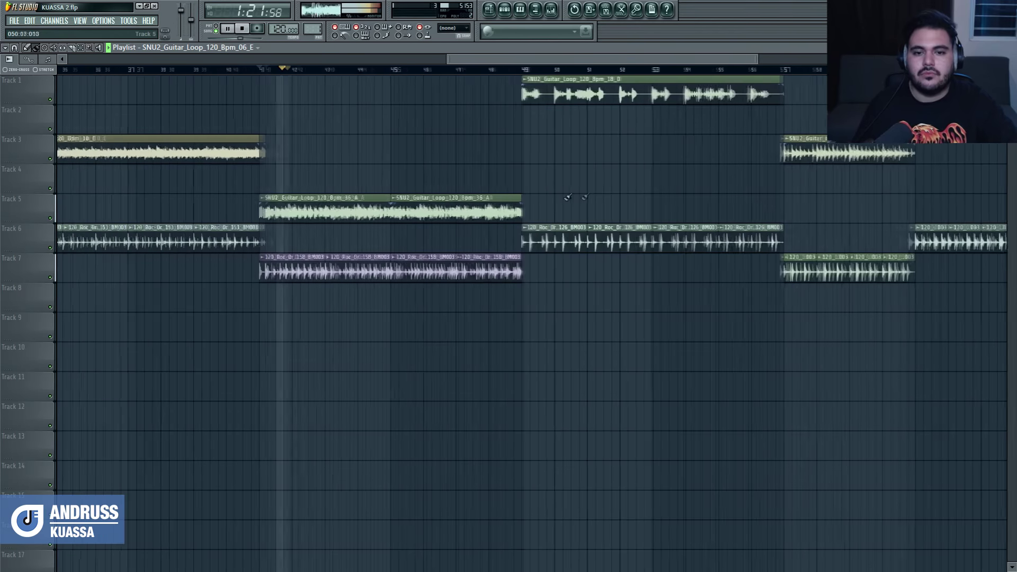
scroll(568, 197, "down", 3)
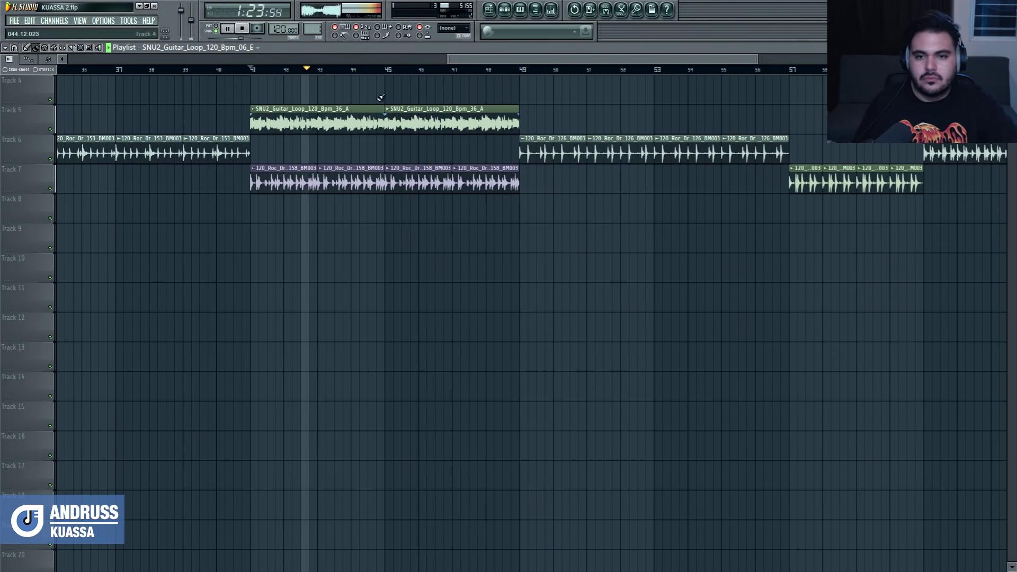
scroll(406, 111, "up", 3)
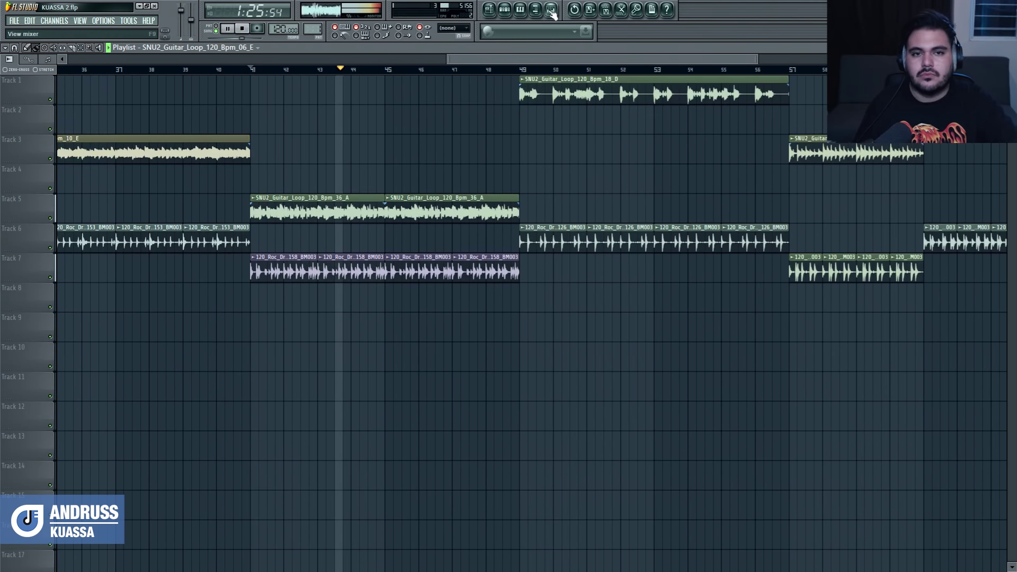
left_click(552, 11)
left_click(900, 239)
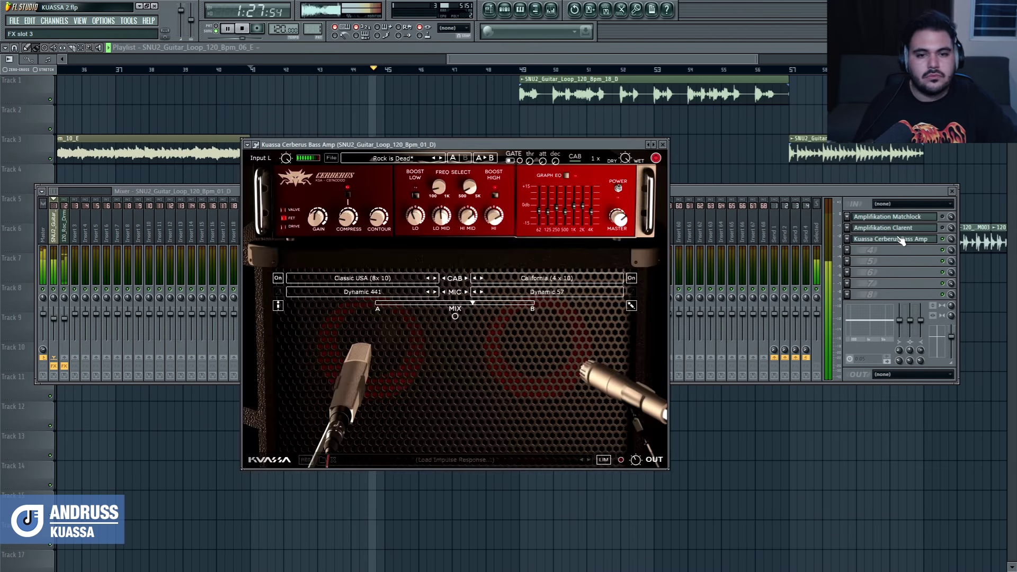
left_click(440, 158)
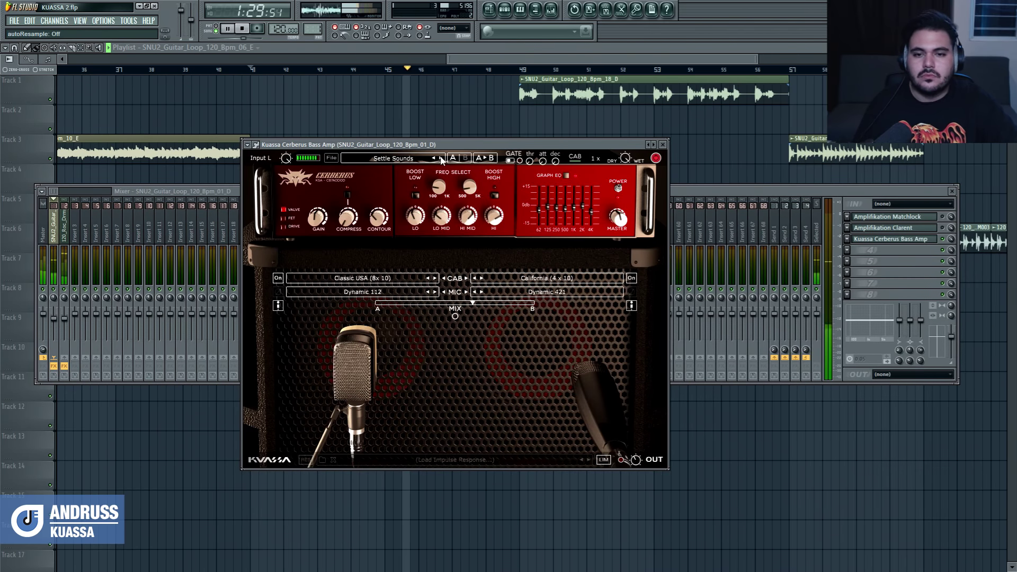
left_click(440, 158)
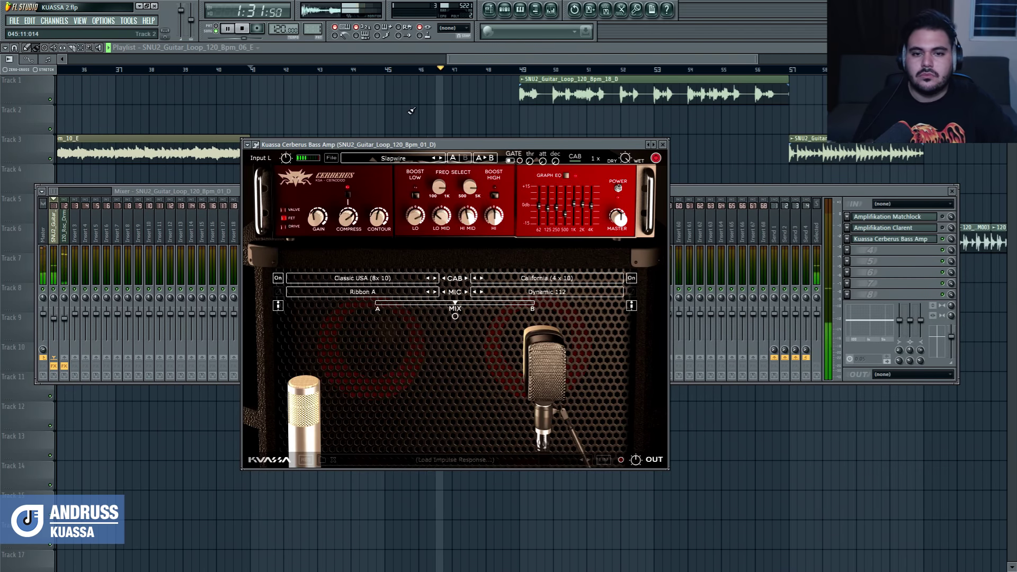
Close the floating windows, mute drum tracks 6 and 7, and play the guitar alone from bar 57
key("F12")
scroll(424, 122, "down", 5)
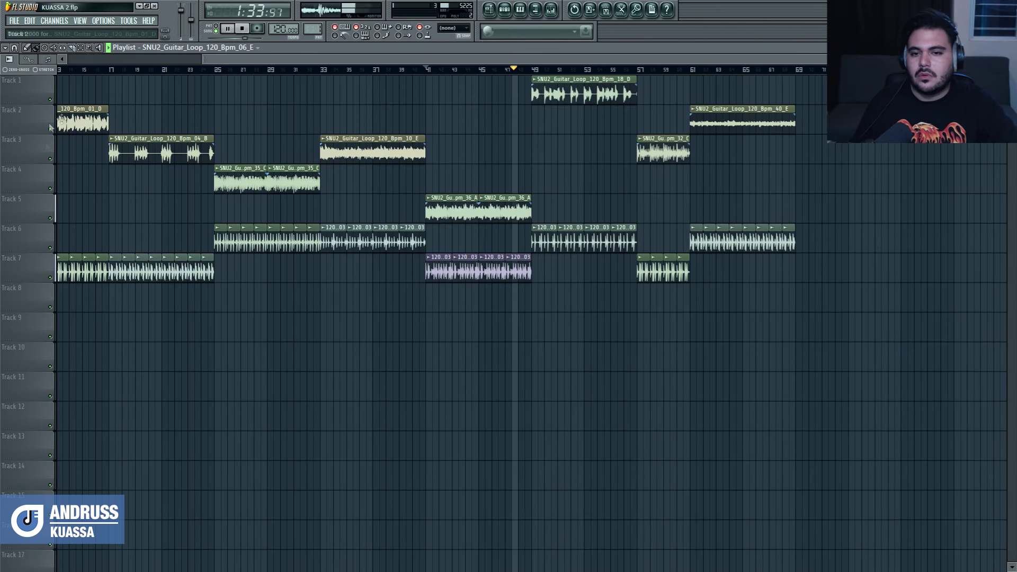
left_click(50, 247)
left_click(50, 277)
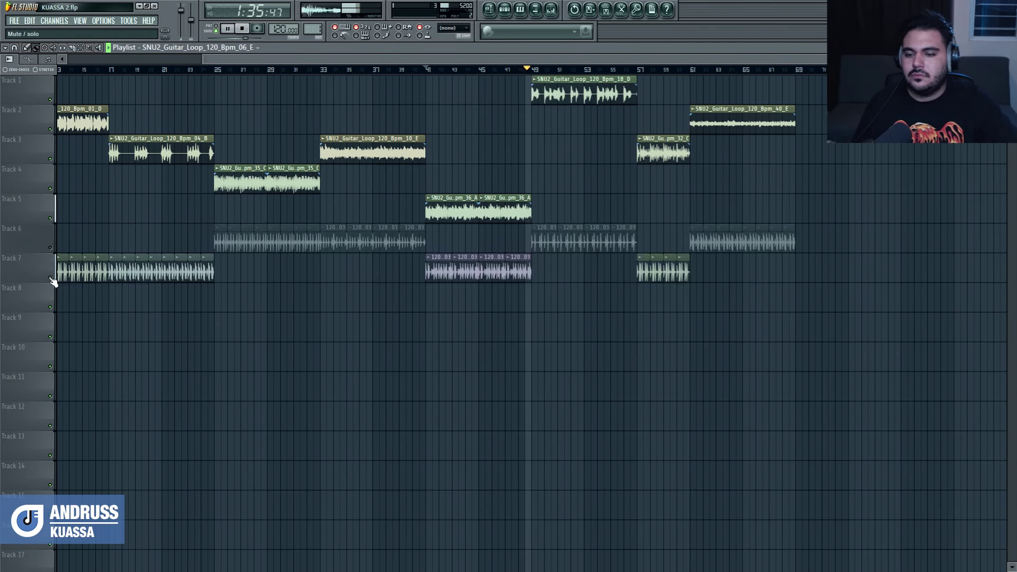
scroll(853, 349, "up", 3)
left_click(511, 72)
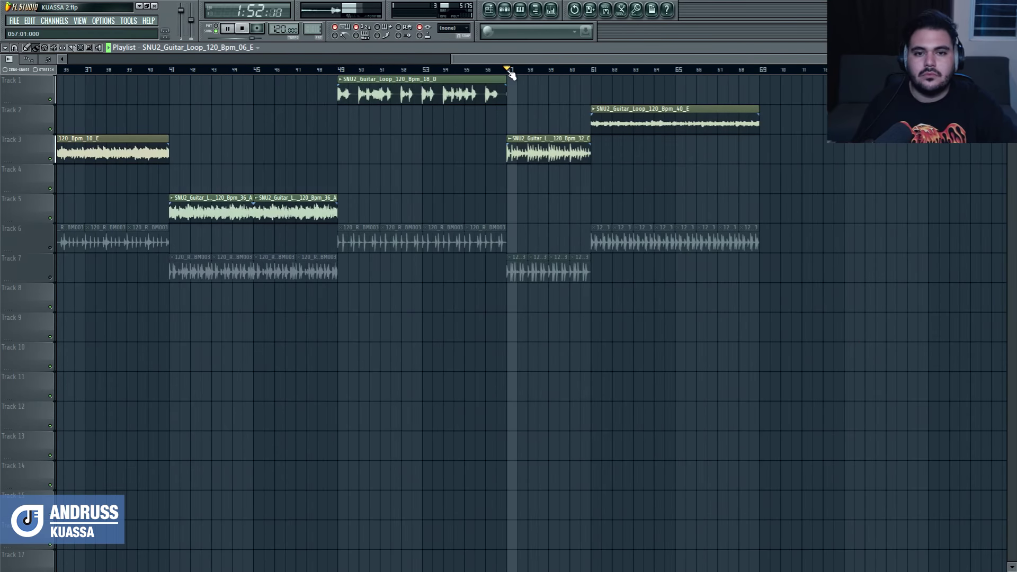
Reopen Kuassa Cerberus Bass Amp from the mixer's third effect slot and restart playback from bar 57
left_click(551, 9)
left_click(911, 242)
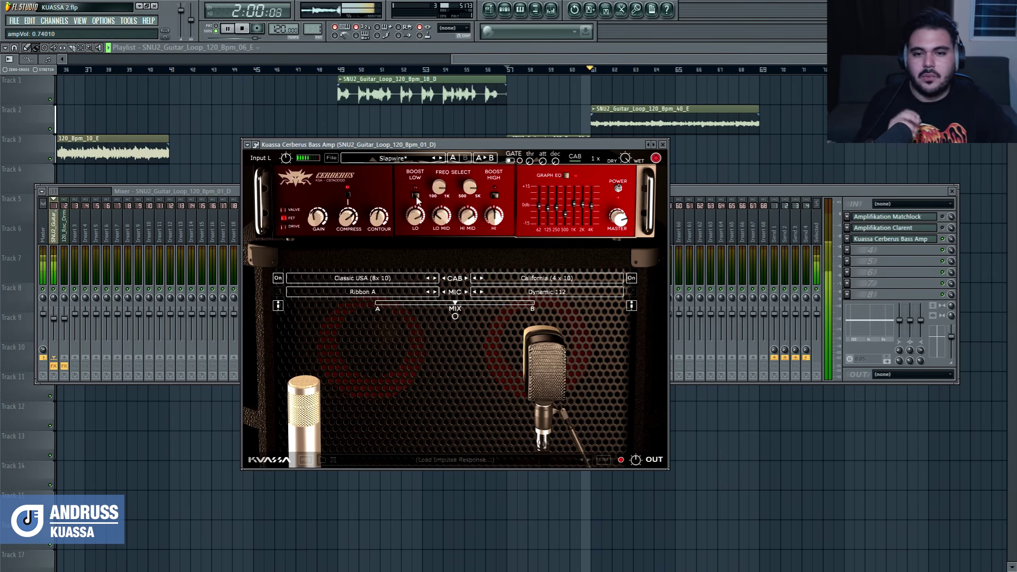
left_click(251, 31)
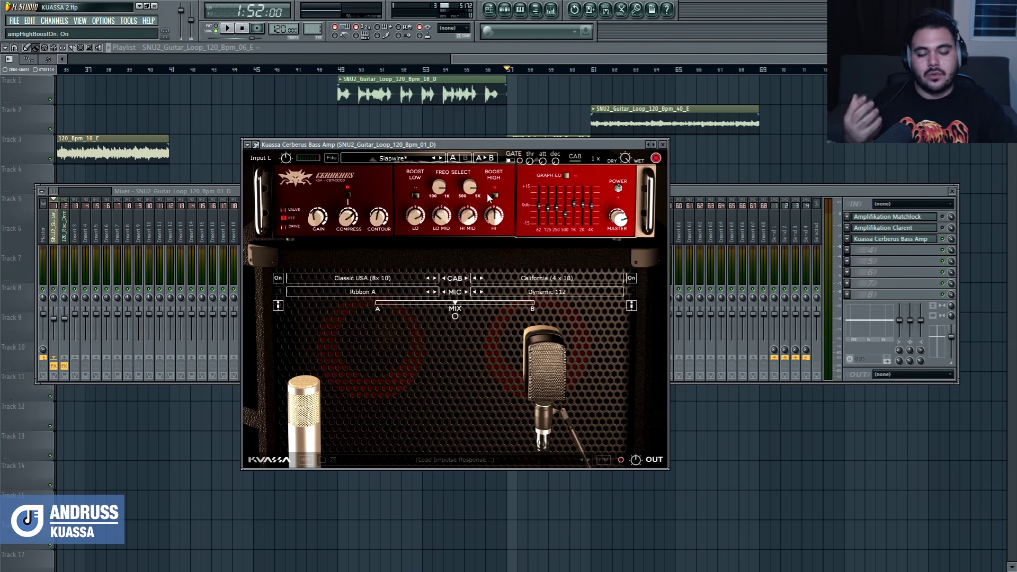
left_click(230, 29)
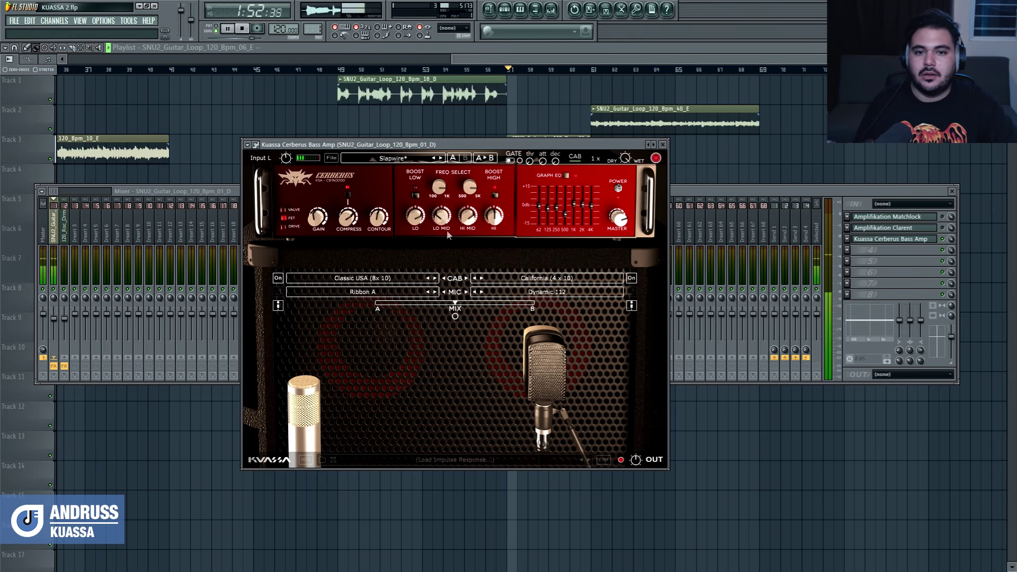
Adjust the amp's Hi, Lo, Lo Mid, low frequency select and Contour knobs and toggle the high boost while the guitar plays
left_click_drag(494, 215, 461, 251)
left_click(496, 194)
left_click_drag(439, 187, 453, 147)
left_click_drag(416, 216, 414, 296)
left_click_drag(440, 229, 488, 268)
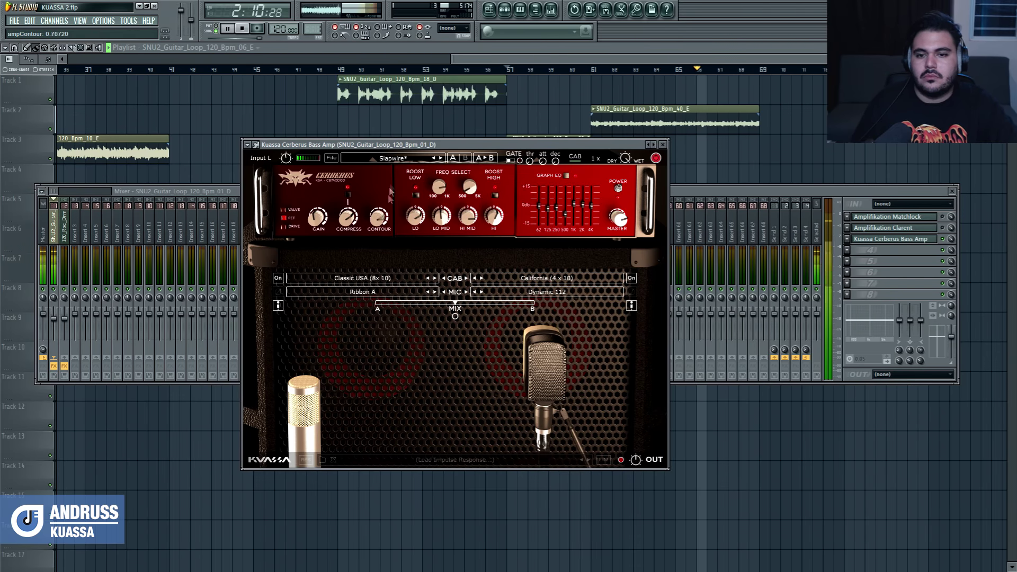
left_click_drag(379, 217, 376, 273)
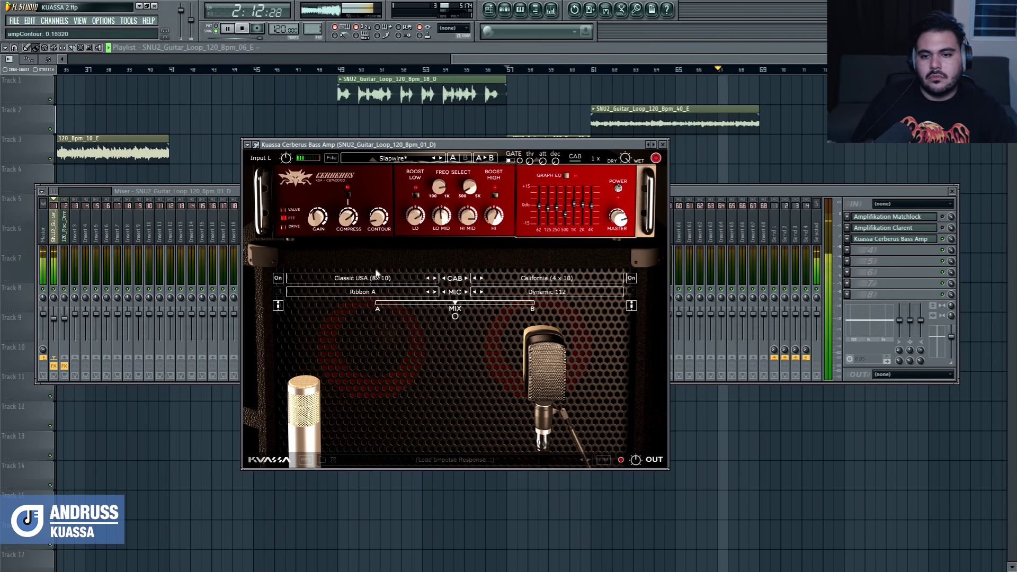
left_click_drag(377, 218, 405, 121)
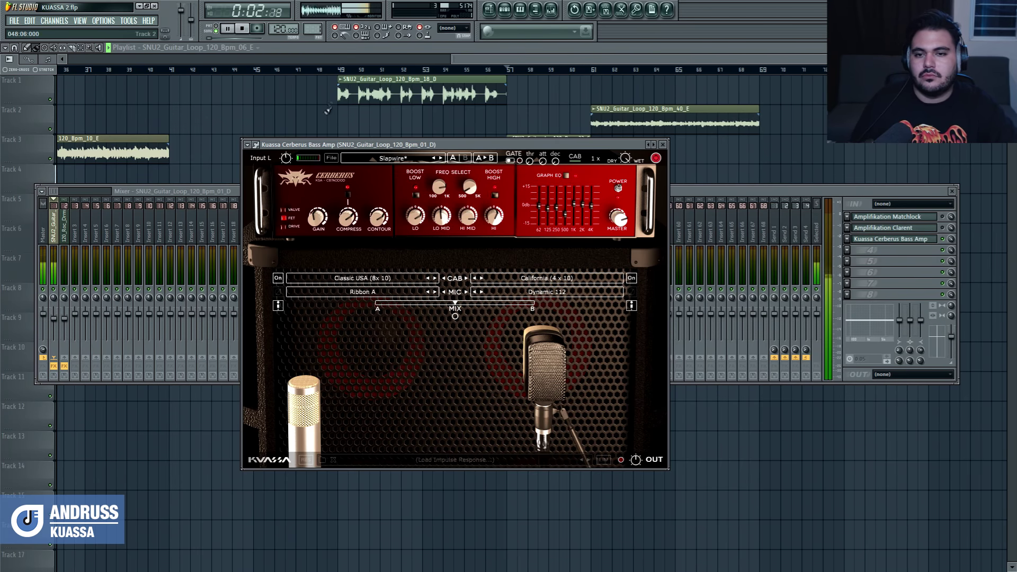
Close the floating windows and check the channel settings of the guitar loop at bar 1
key("F12")
scroll(302, 157, "down", 3)
double_click(104, 178)
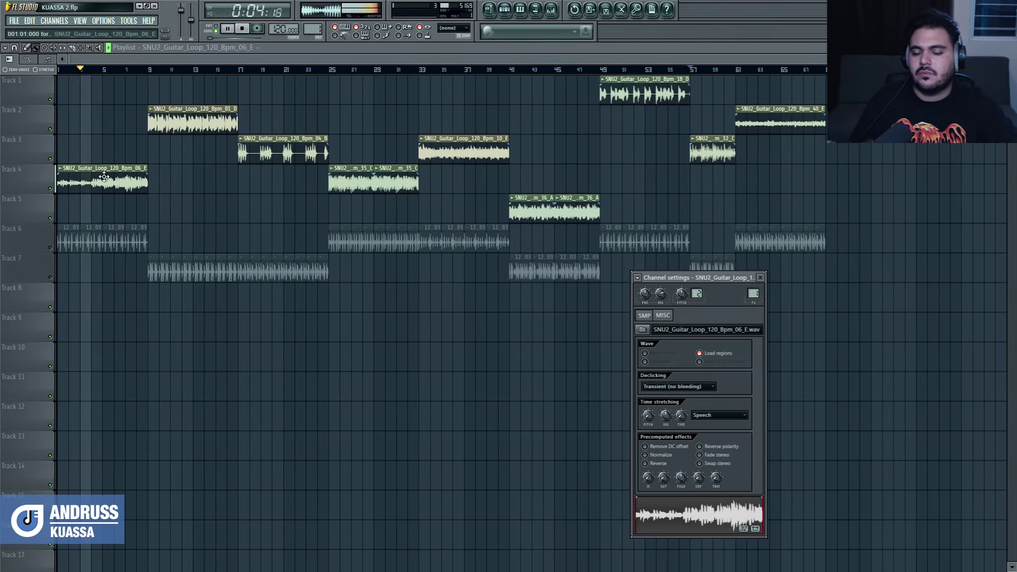
key("Escape")
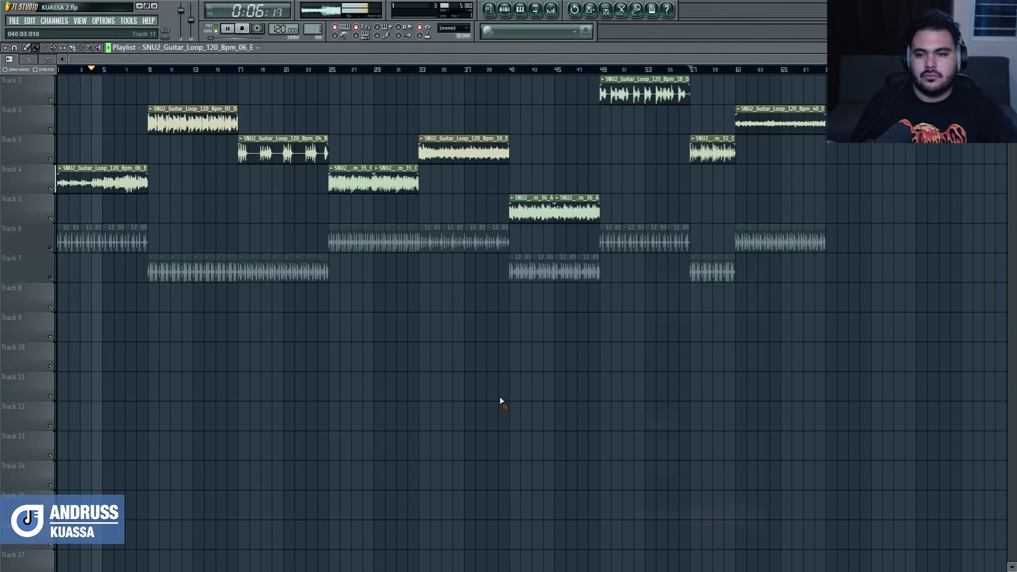
Reopen Kuassa Cerberus Bass Amp and compare the Valve and FET amp types, finishing on Drive
left_click(552, 10)
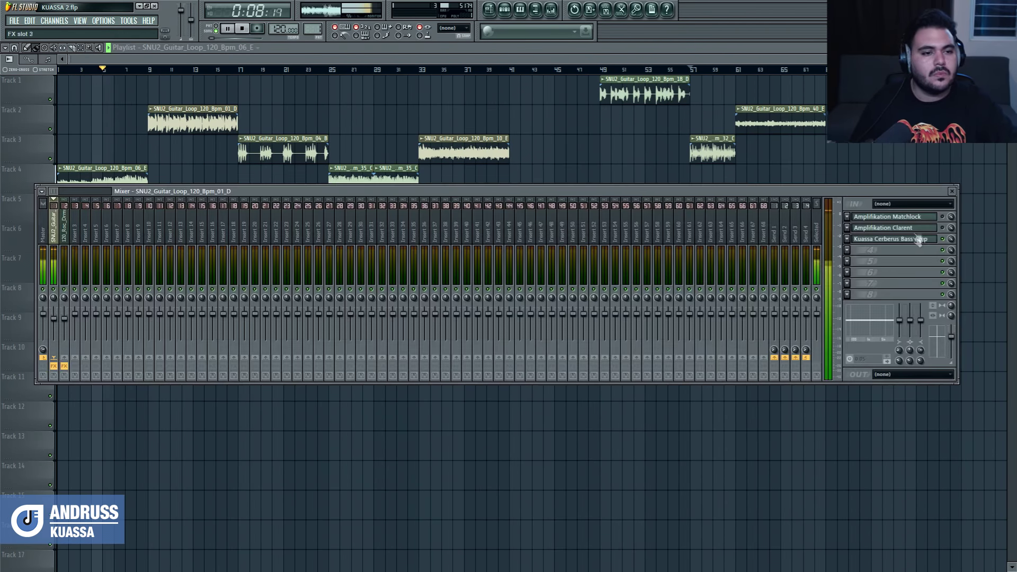
left_click(895, 239)
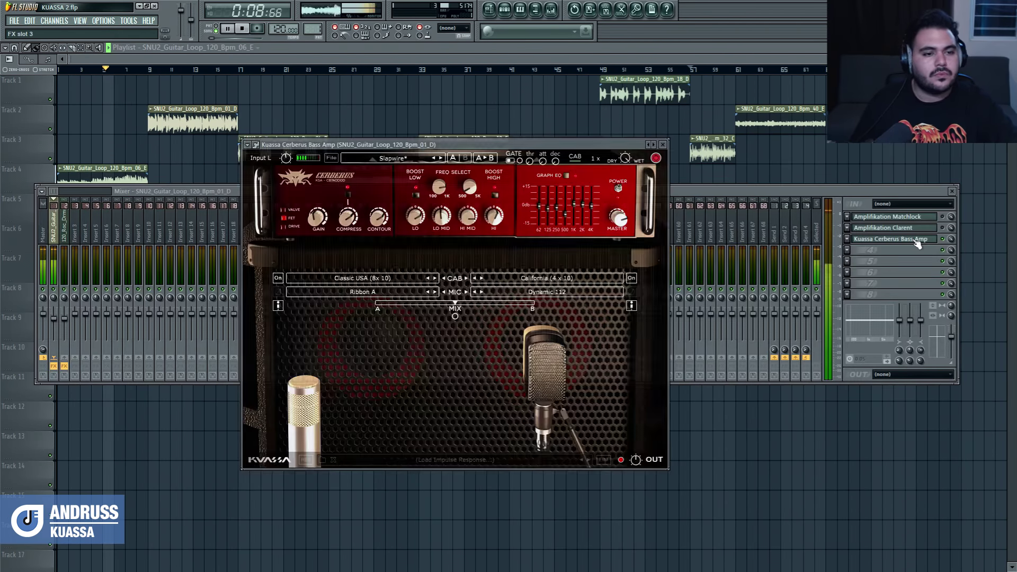
left_click(282, 217)
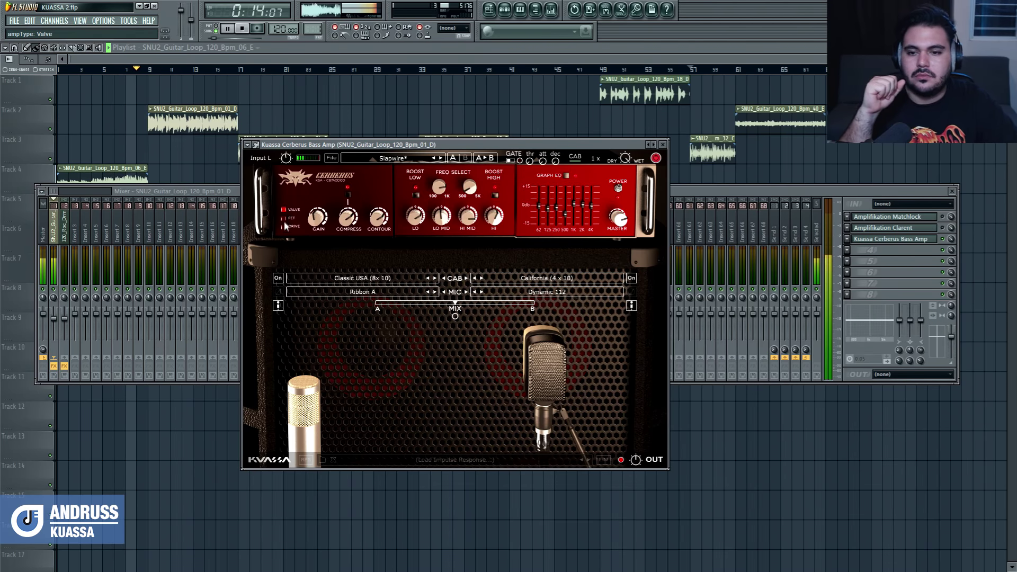
left_click(285, 222)
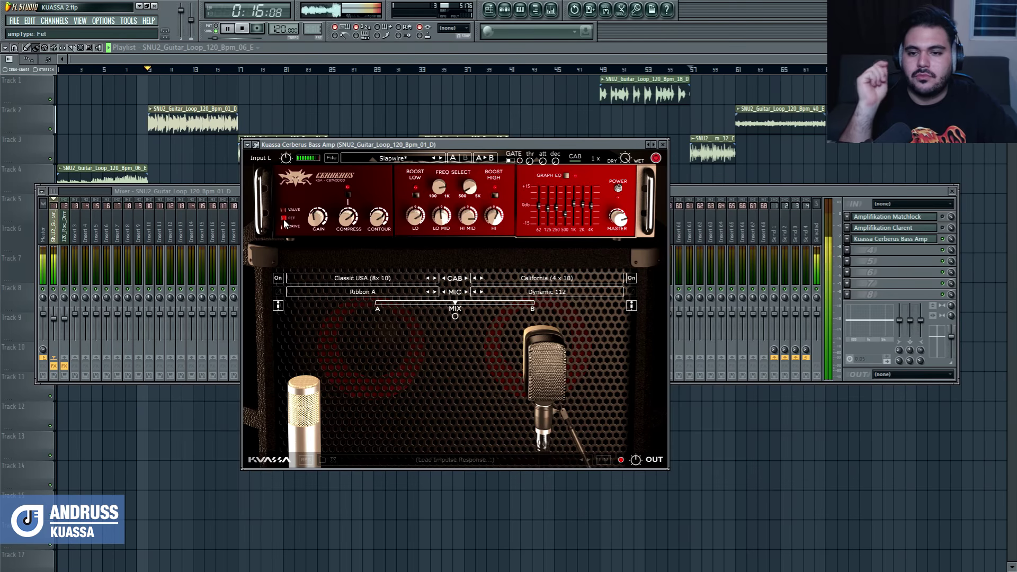
left_click(284, 215)
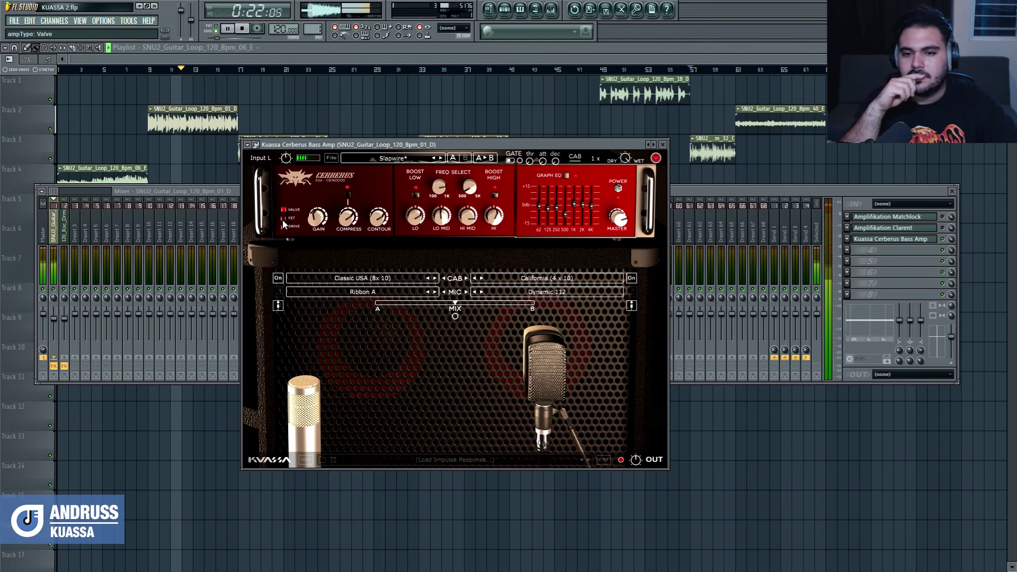
left_click(284, 225)
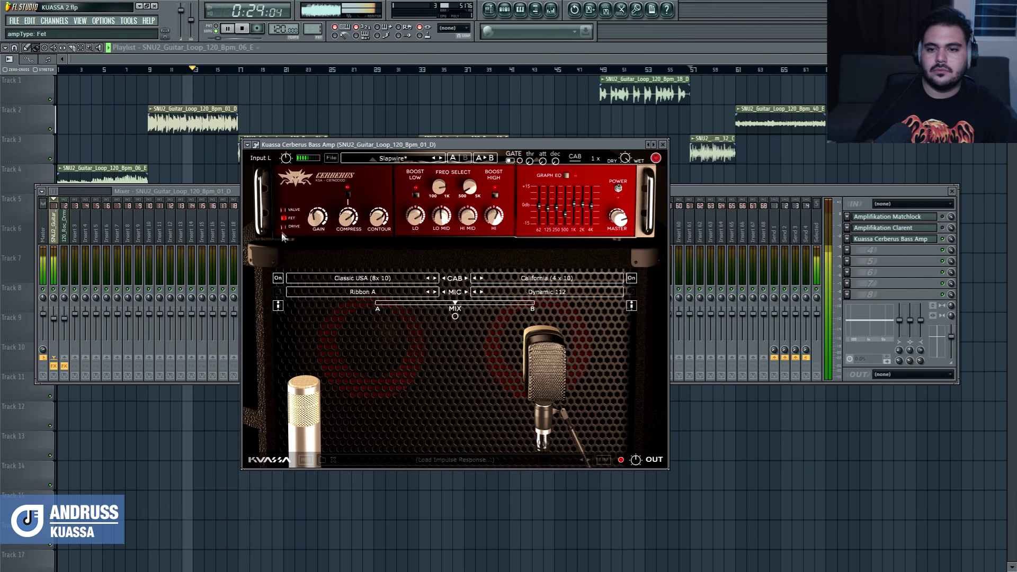
left_click(283, 227)
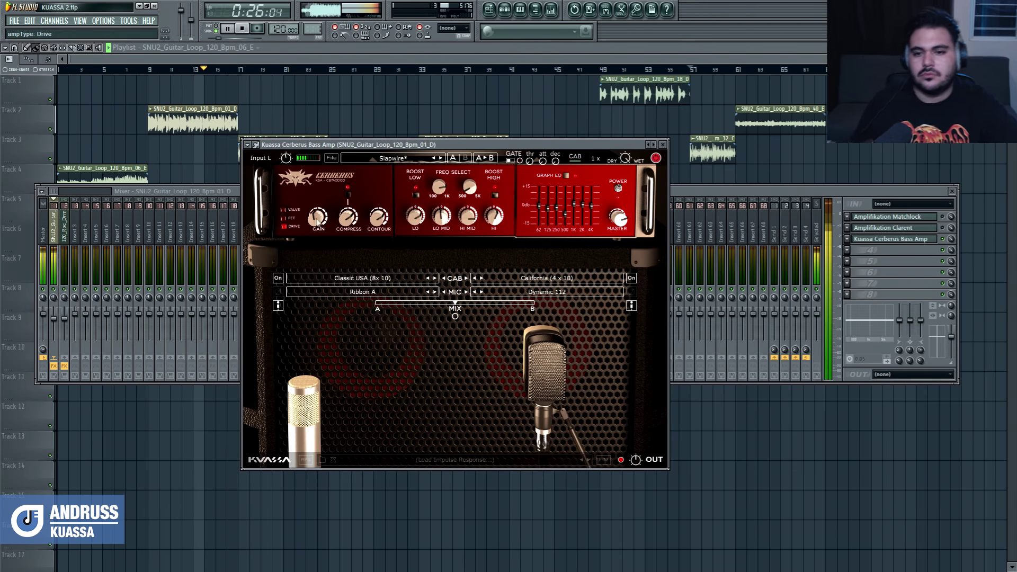
Adjust the Gain and Compress knobs and lower the 1K and 2K bands of the graphic EQ
left_click_drag(327, 197, 313, 276)
left_click_drag(359, 213, 338, 290)
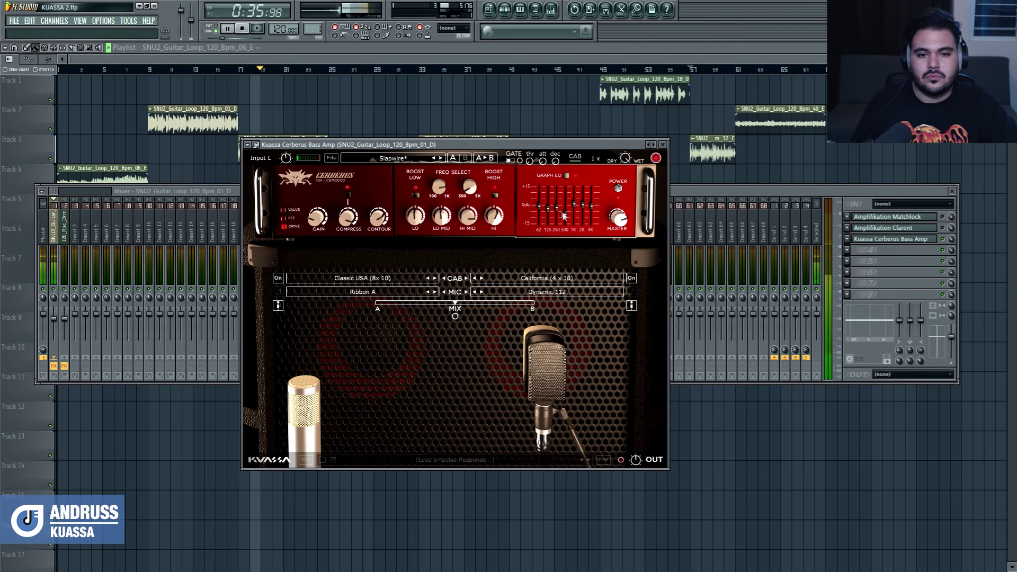
mouse_move(573, 203)
left_mouse_down()
mouse_move(574, 233)
mouse_move(574, 220)
left_mouse_up()
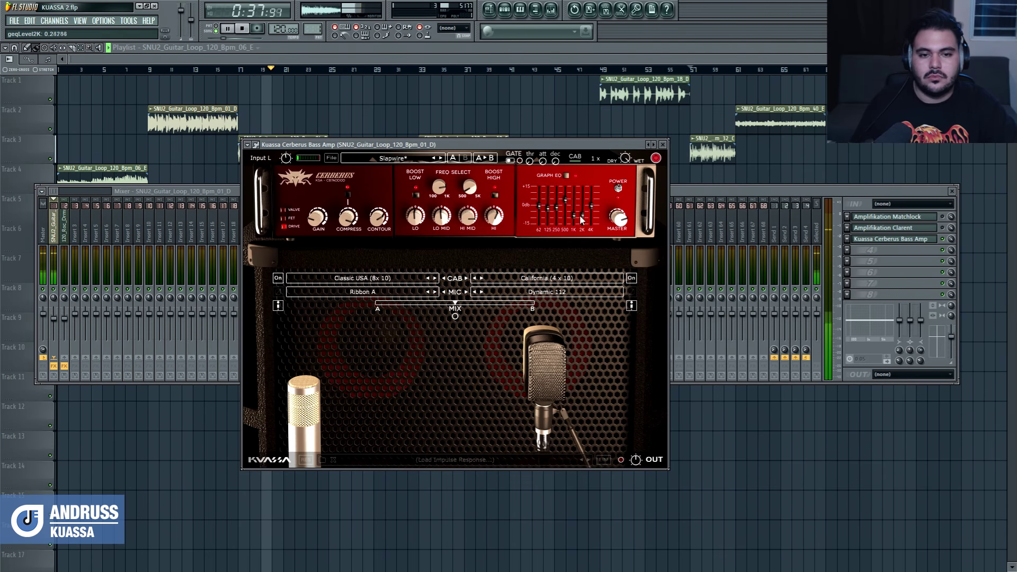
Clear the floating windows and audition the guitar without drums from bars 25, 33 and 41
left_click(413, 114)
left_click(330, 73)
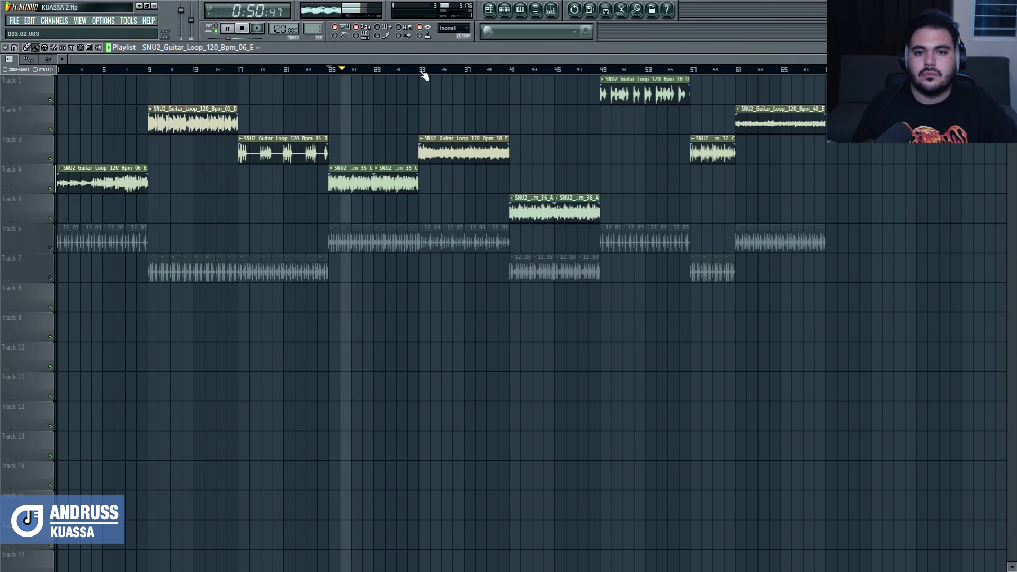
left_click(422, 71)
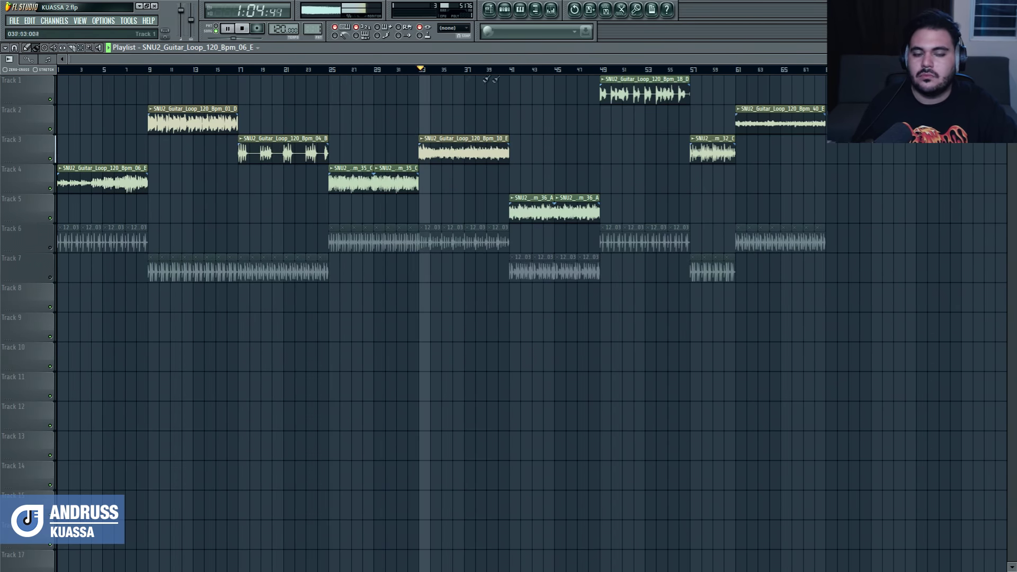
left_click(511, 76)
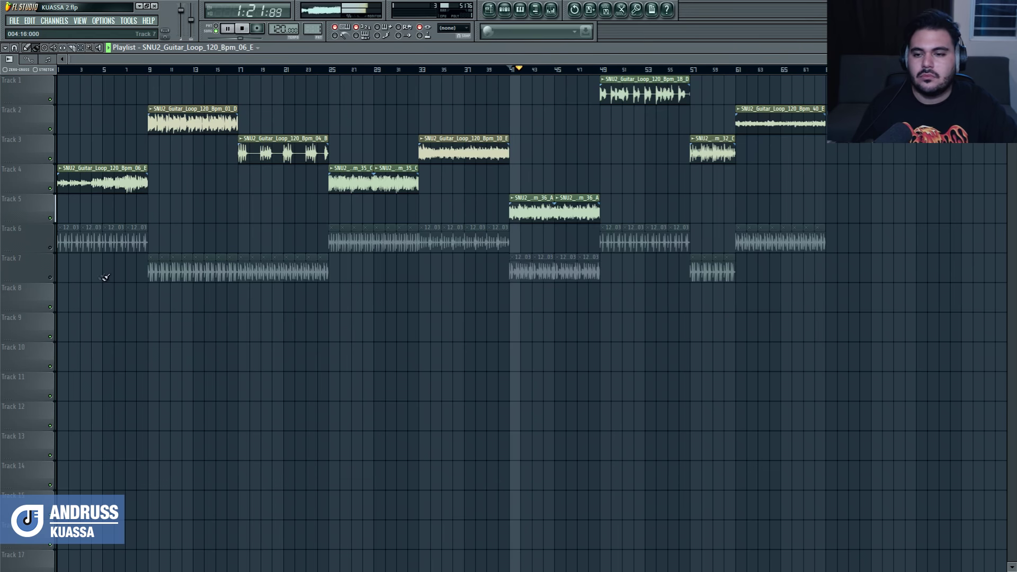
Unmute drum tracks 7 and 6 and audition the full mix from bars 49, 57 and 61
left_click(53, 278)
scroll(775, 336, "up", 2)
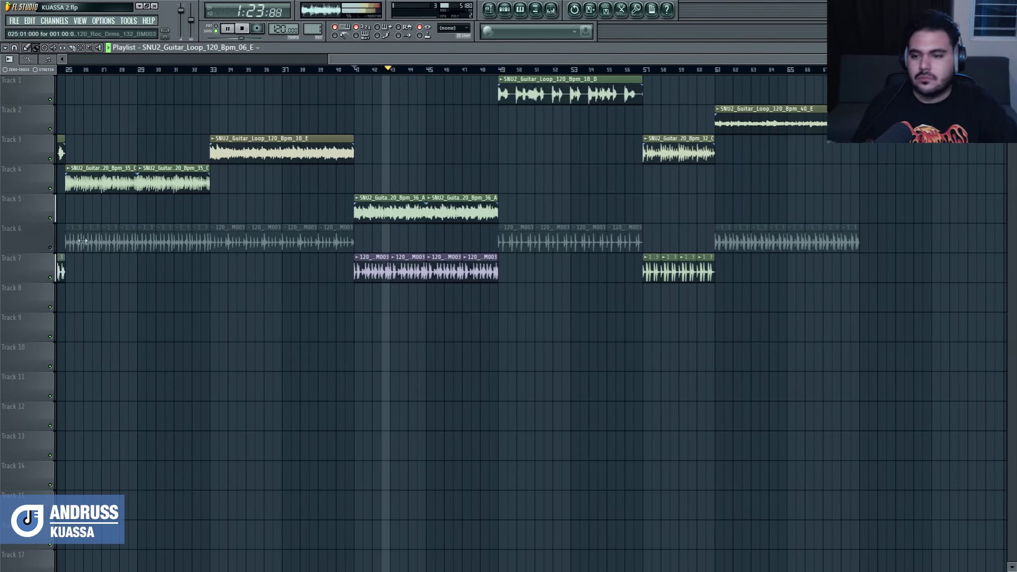
left_click(50, 248)
left_click(501, 70)
left_click(645, 70)
scroll(653, 134, "down", 2)
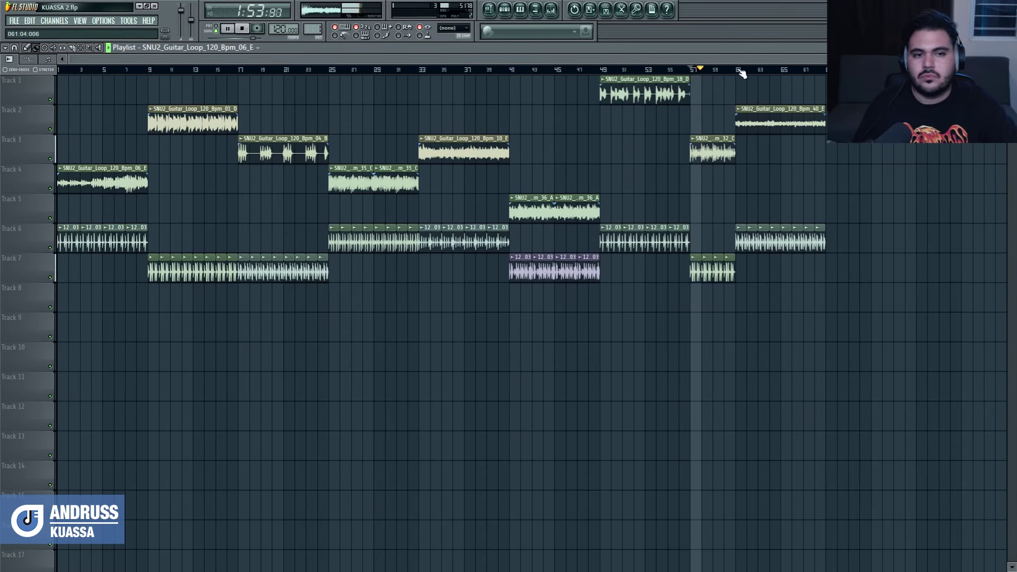
left_click(742, 71)
Reopen Kuassa Cerberus Bass Amp, stop playback, and reposition the Dynamic 112 microphone in front of cabinet B
left_click(551, 9)
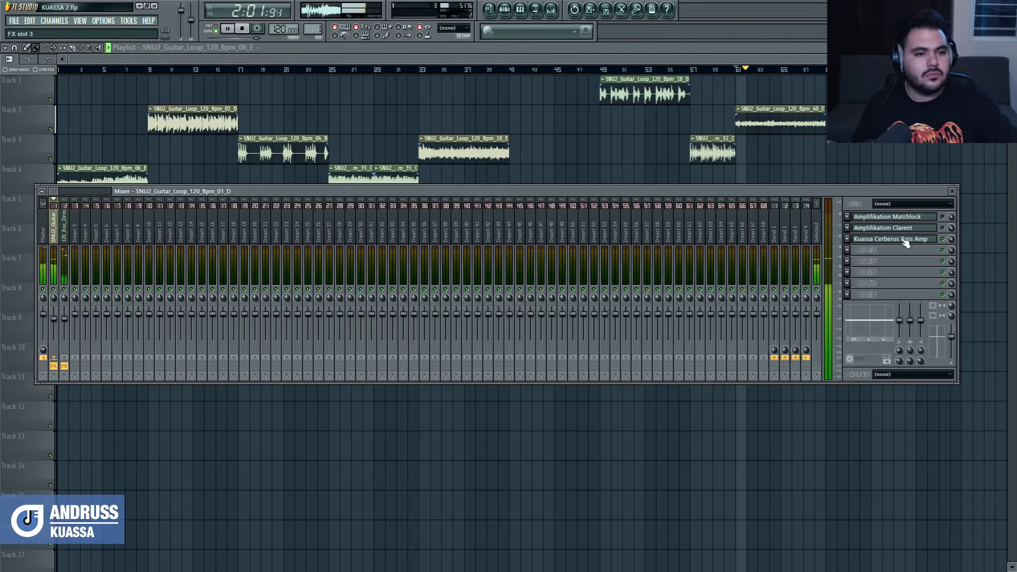
left_click(895, 239)
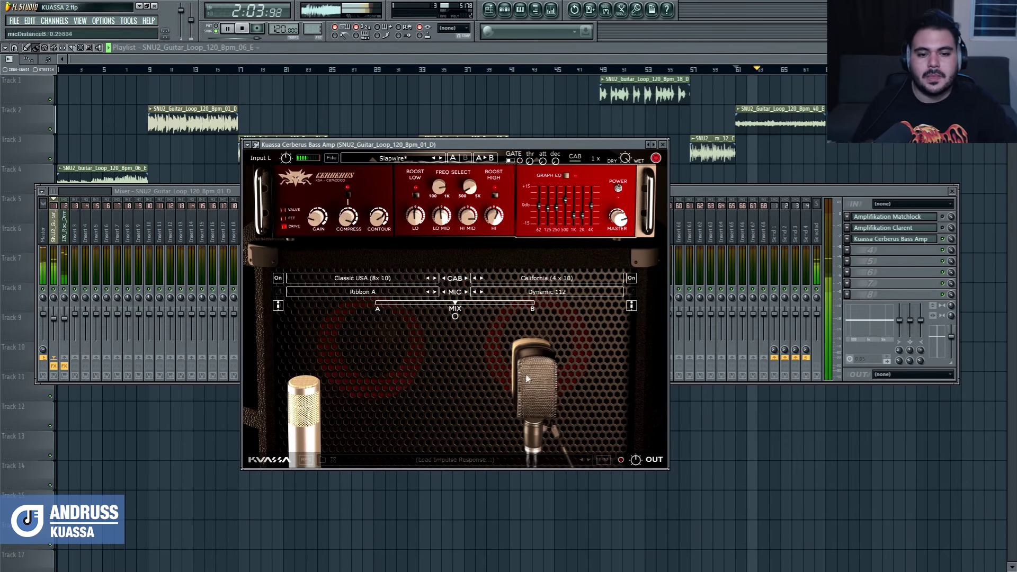
key("space")
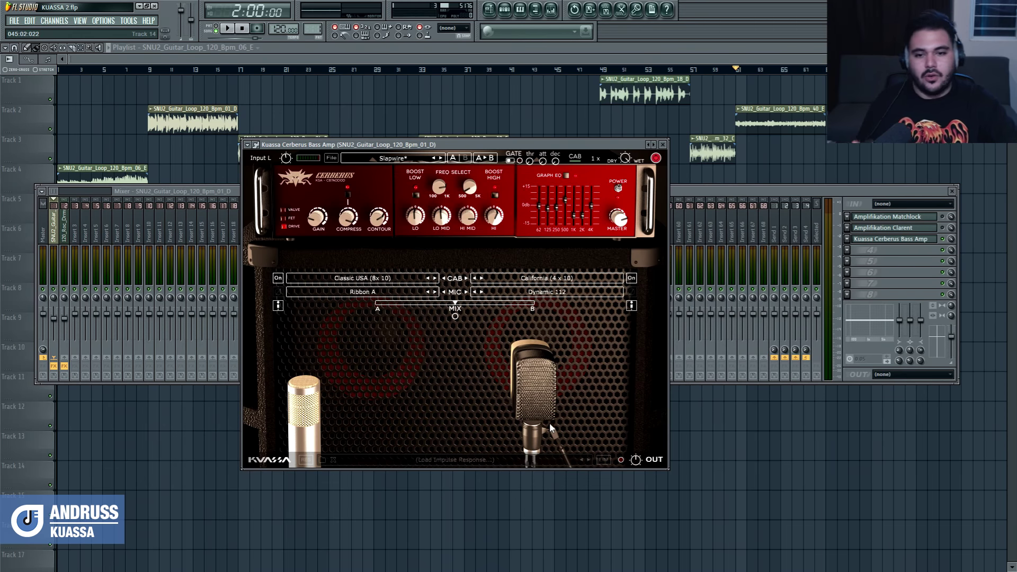
mouse_move(542, 409)
left_mouse_down()
mouse_move(604, 391)
mouse_move(556, 407)
left_mouse_up()
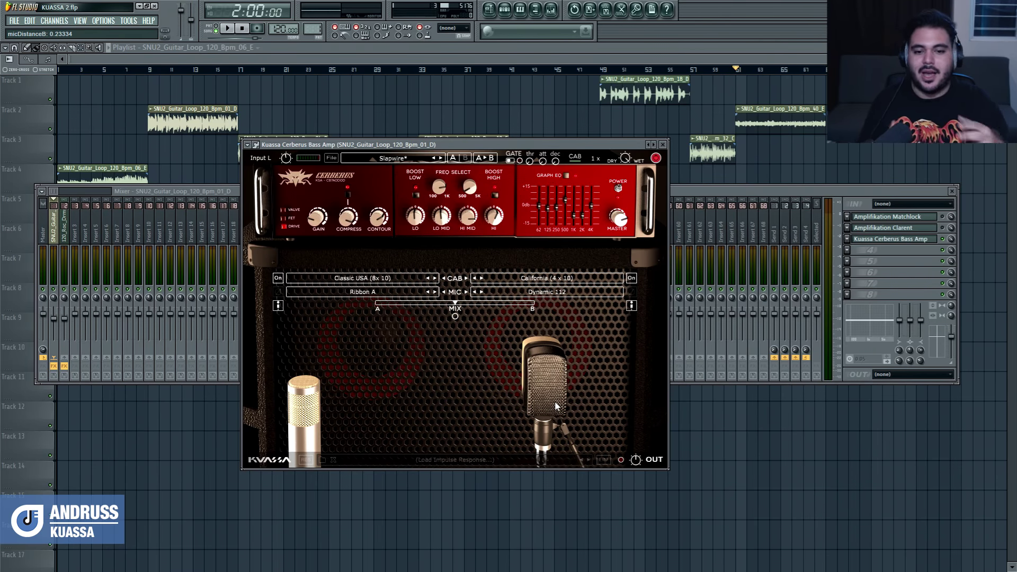
left_click_drag(555, 402, 541, 365)
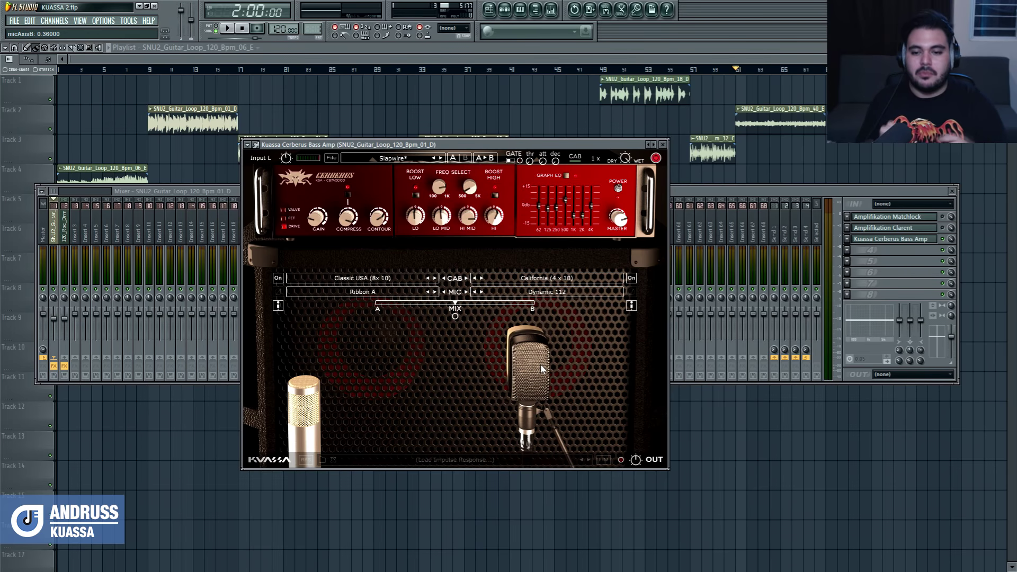
left_click(555, 295)
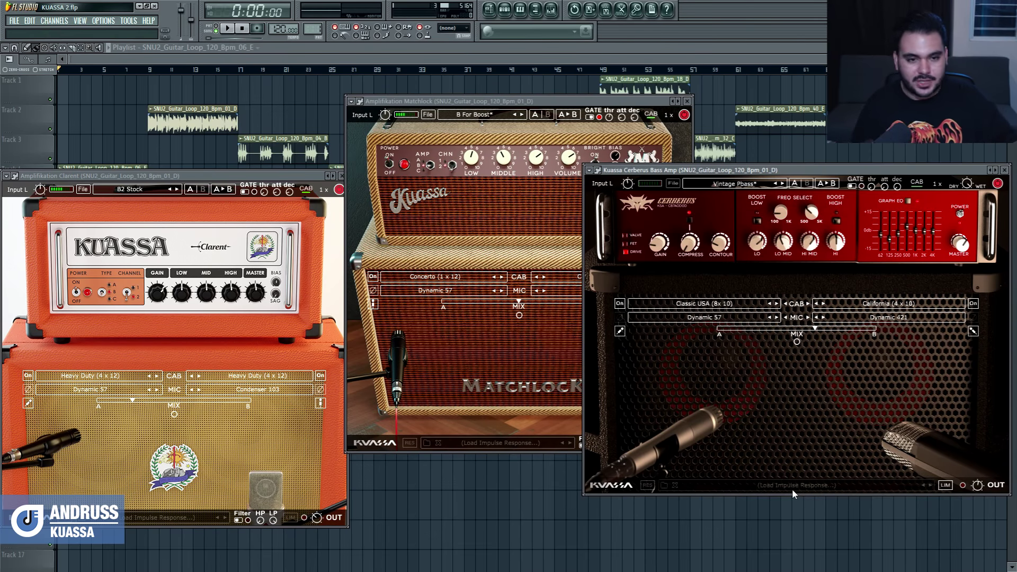
Load Amplifikation 360 into the guitar channel's fourth mixer effect slot and move its window up into full view
left_click(551, 9)
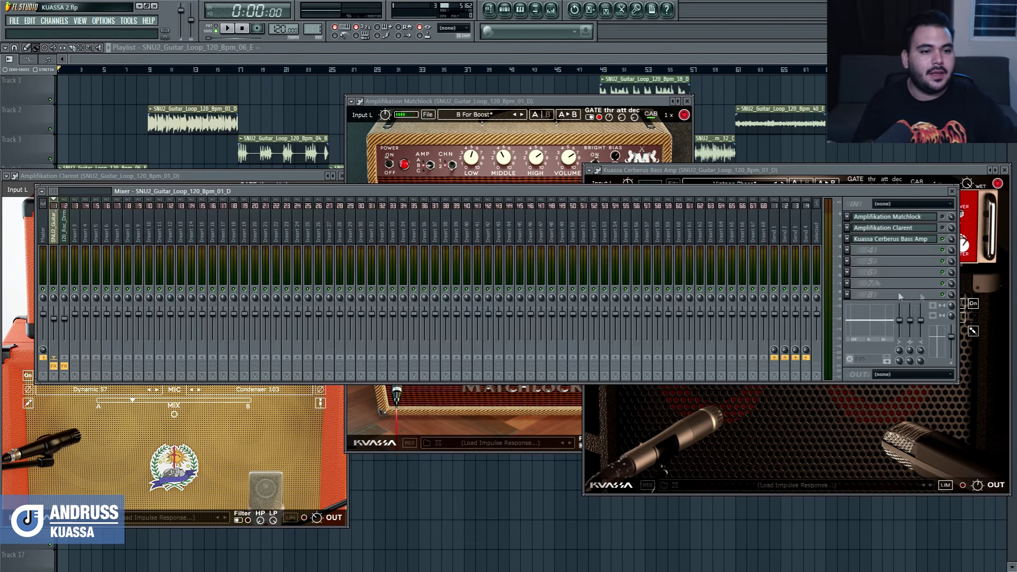
left_click(843, 252)
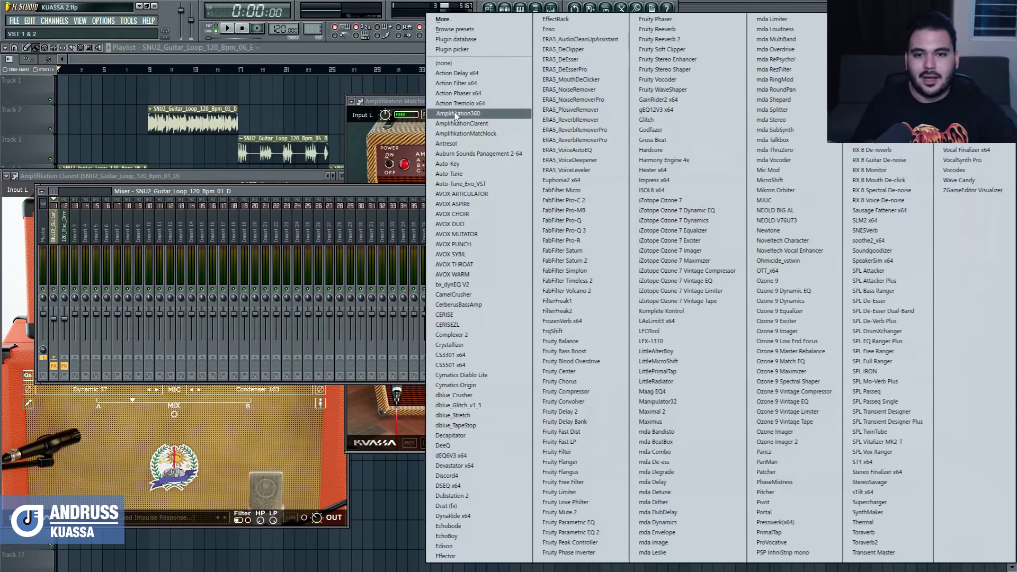
left_click(541, 244)
left_click_drag(482, 192, 406, 286)
left_click(139, 179)
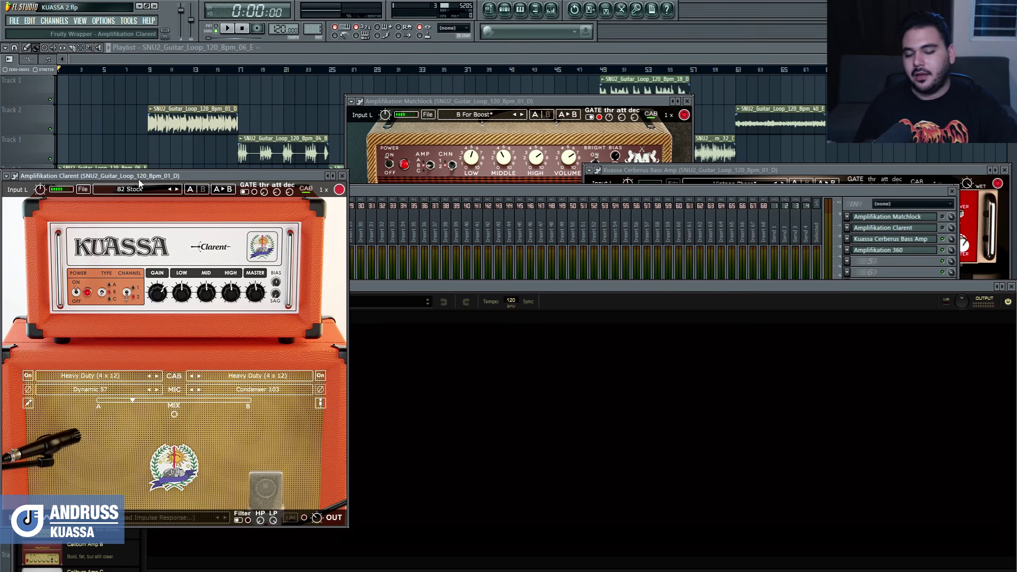
left_click(430, 287)
left_click_drag(299, 296, 296, 158)
Add Clarent Amp A from the module list to the empty Amplifikation 360 rack and browse the other amps
scroll(100, 367, "down", 5)
left_click_drag(42, 364, 536, 318)
scroll(115, 355, "down", 4)
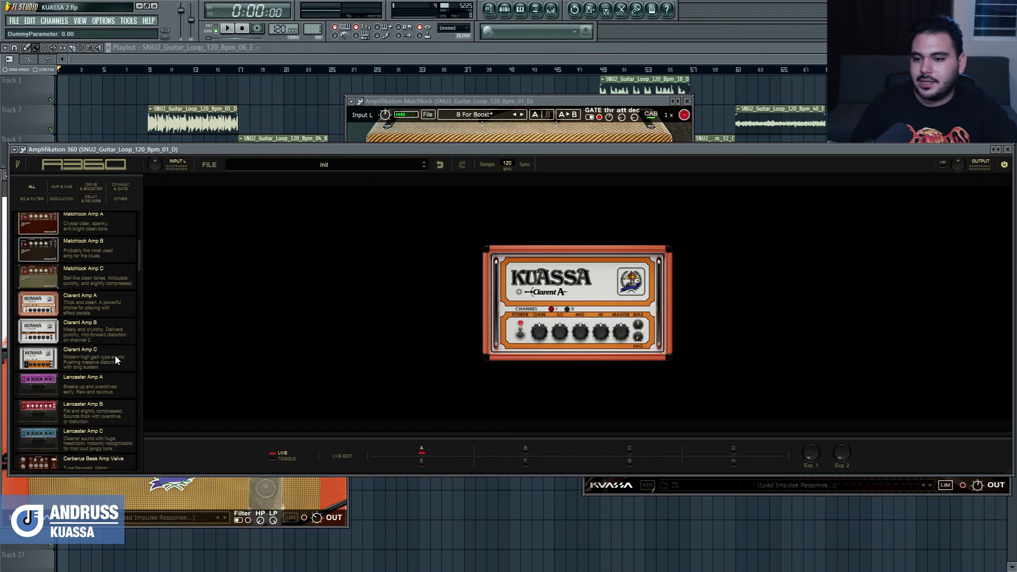
Place Clarent Amp B before and Clarent Amp C after Clarent Amp A in the rack, and rearrange the overlapping plugin windows
left_click_drag(44, 264, 407, 307)
left_click_drag(36, 296, 781, 329)
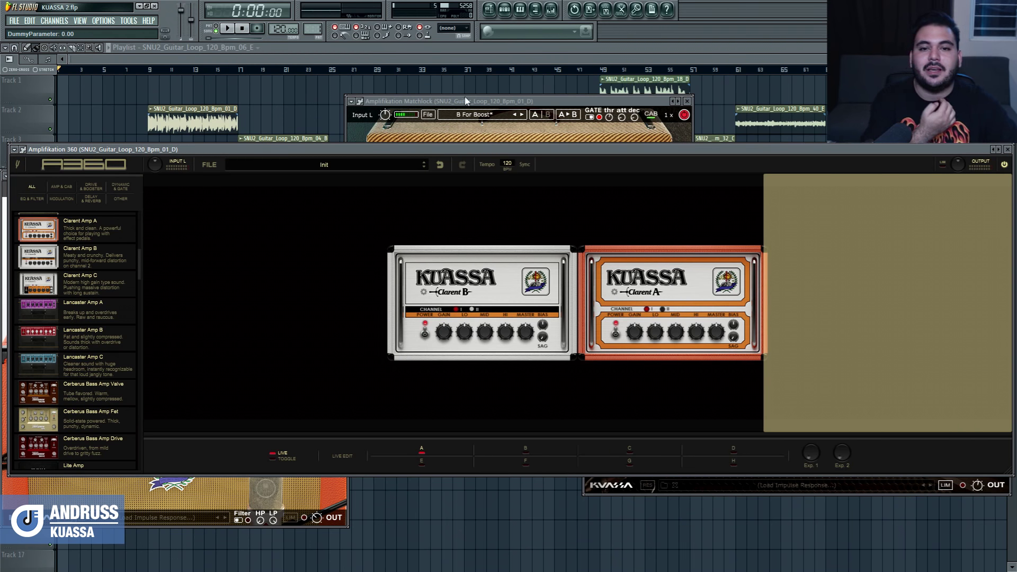
left_click(466, 101)
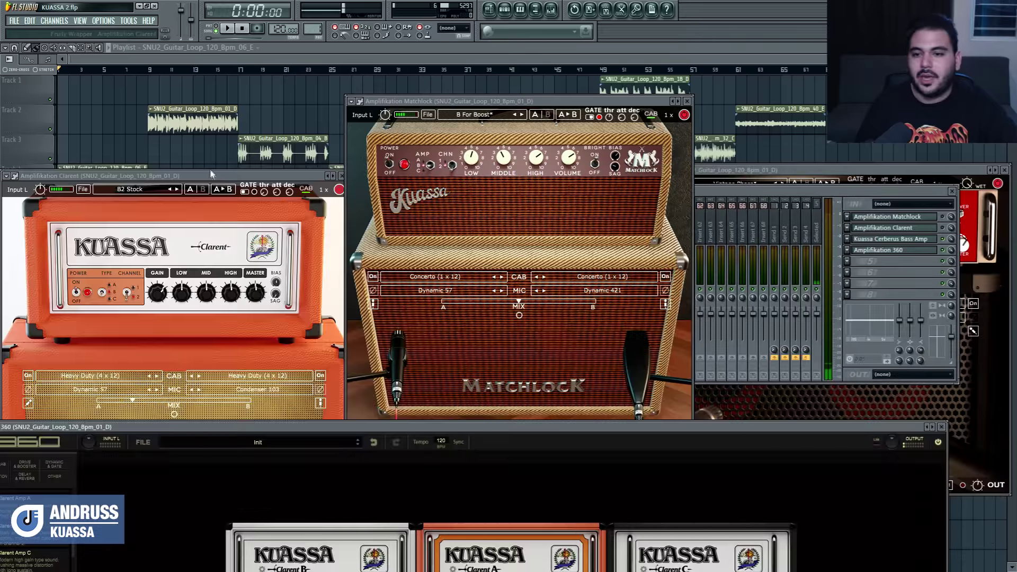
left_click_drag(211, 174, 289, 97)
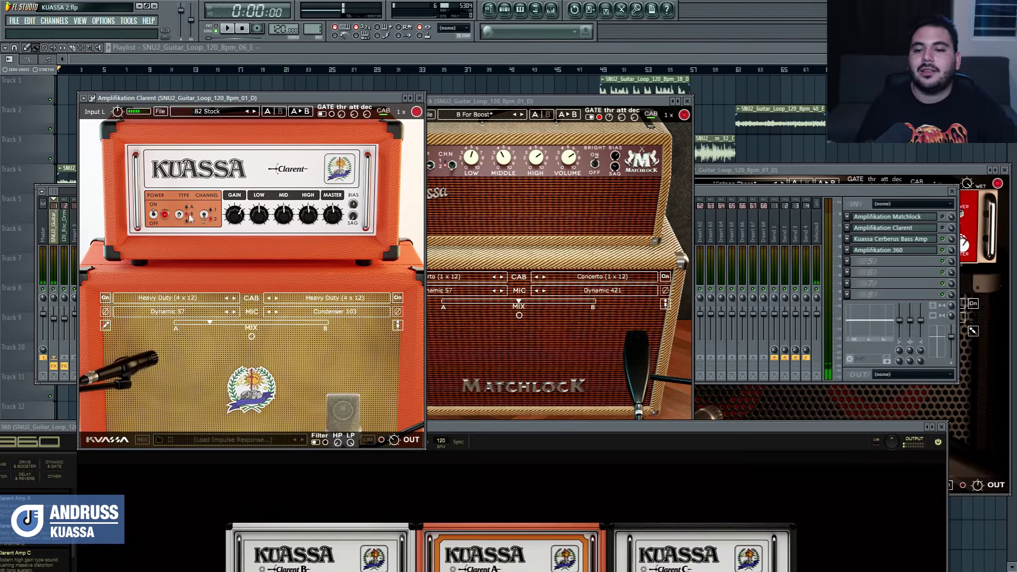
left_click_drag(512, 427, 522, 151)
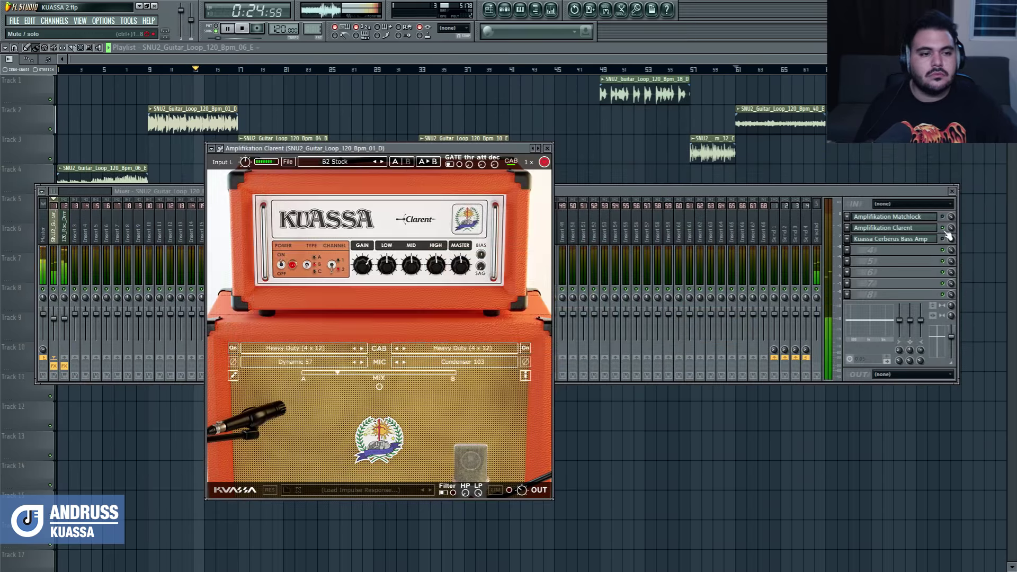
Play the mix from bar 17 and step Amplifikation Matchlock through its presets to B Each Day Amp
left_click(948, 235)
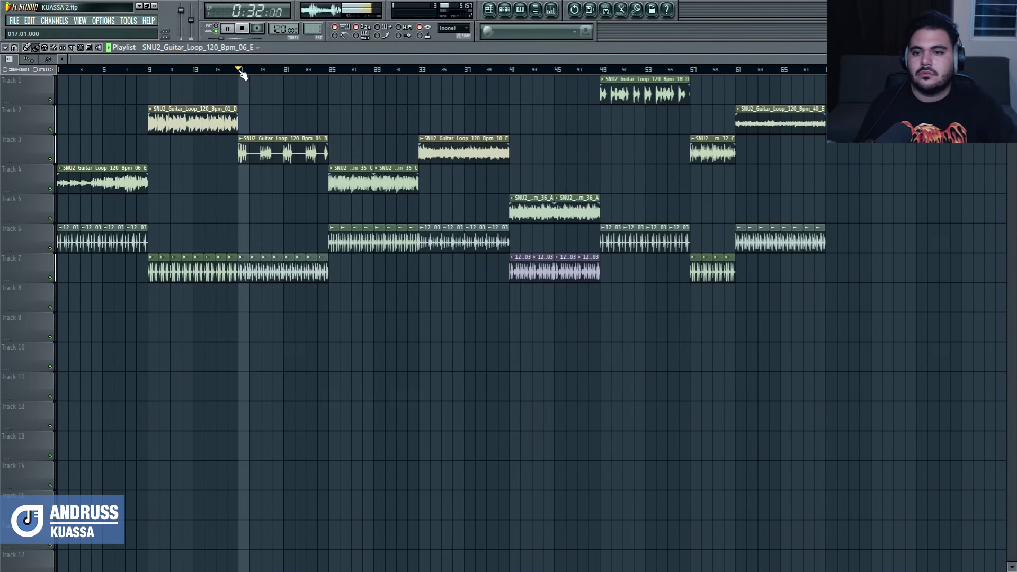
left_click(241, 69)
left_click(551, 9)
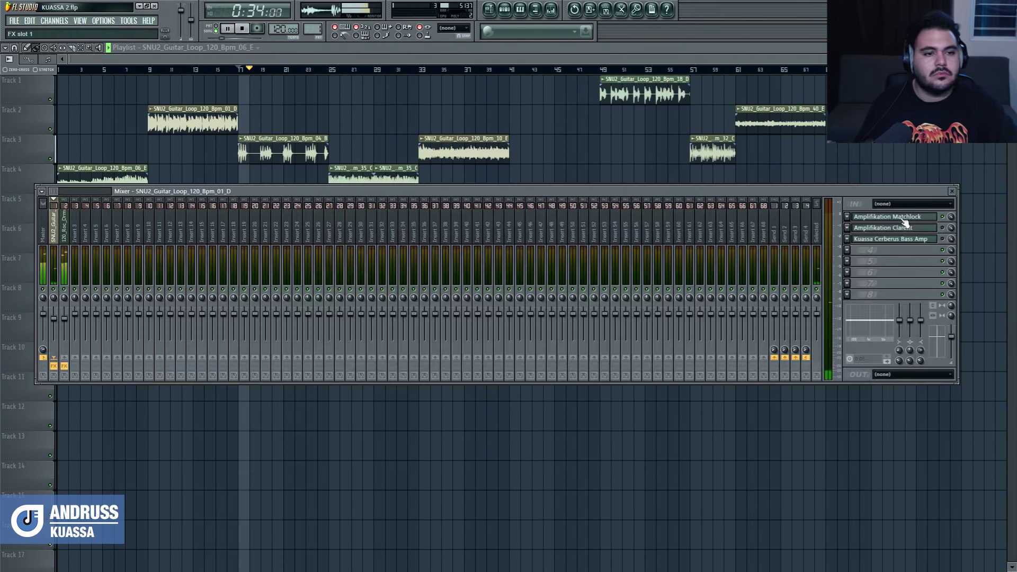
left_click(903, 217)
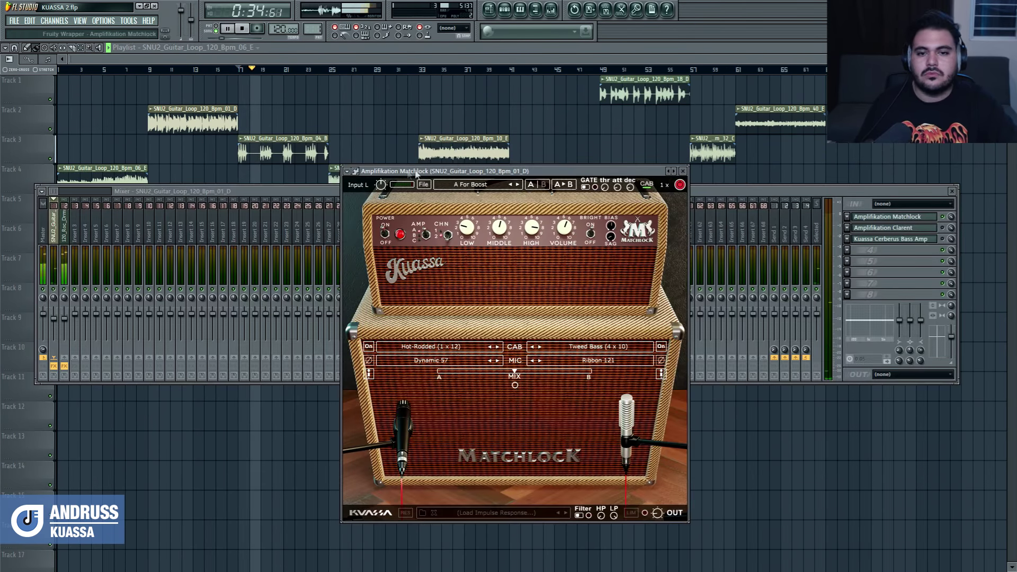
left_click(518, 184)
left_click(518, 184)
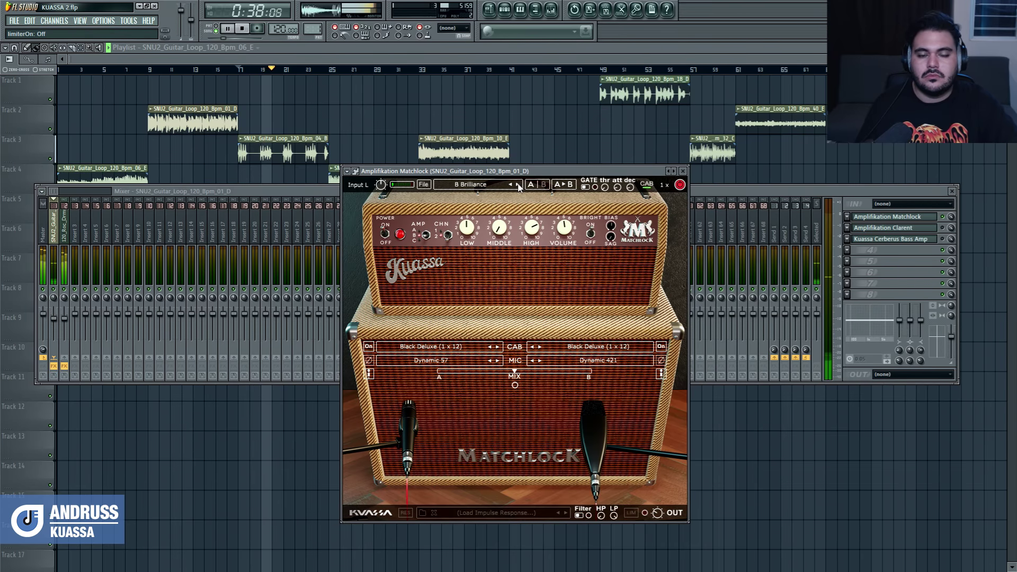
left_click(518, 184)
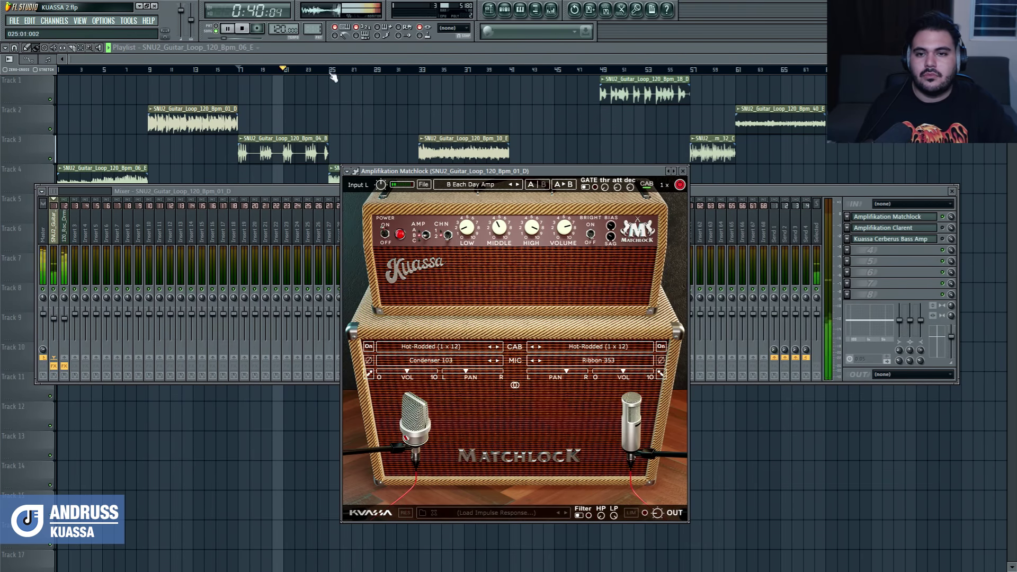
Audition the full mix from bars 25, 33 and 41
left_click(336, 72)
left_click(416, 73)
left_click(510, 71)
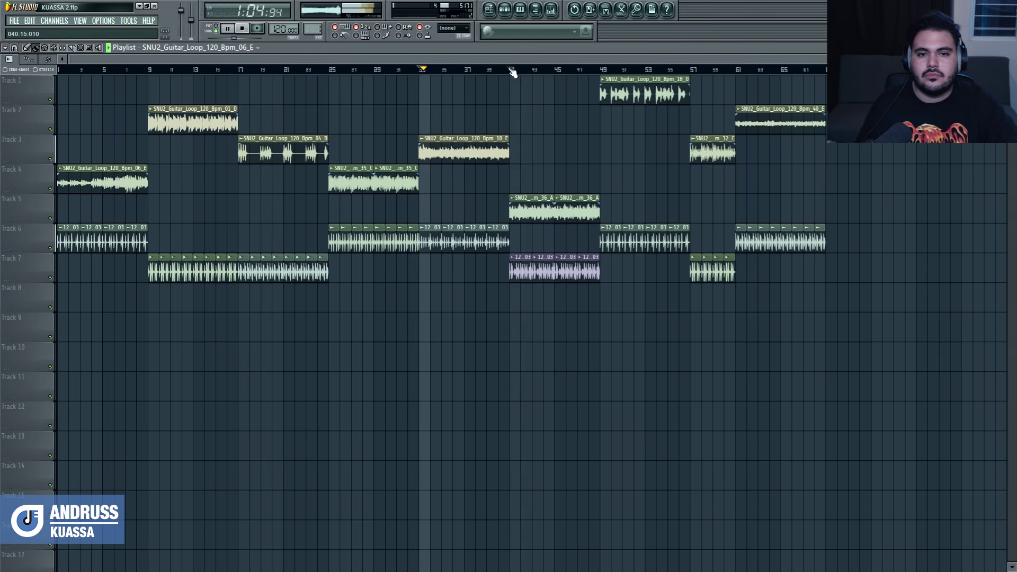
Switch Amplifikation Matchlock to the B For Boost preset, close its window and the mixer, and stop playback
key("F9")
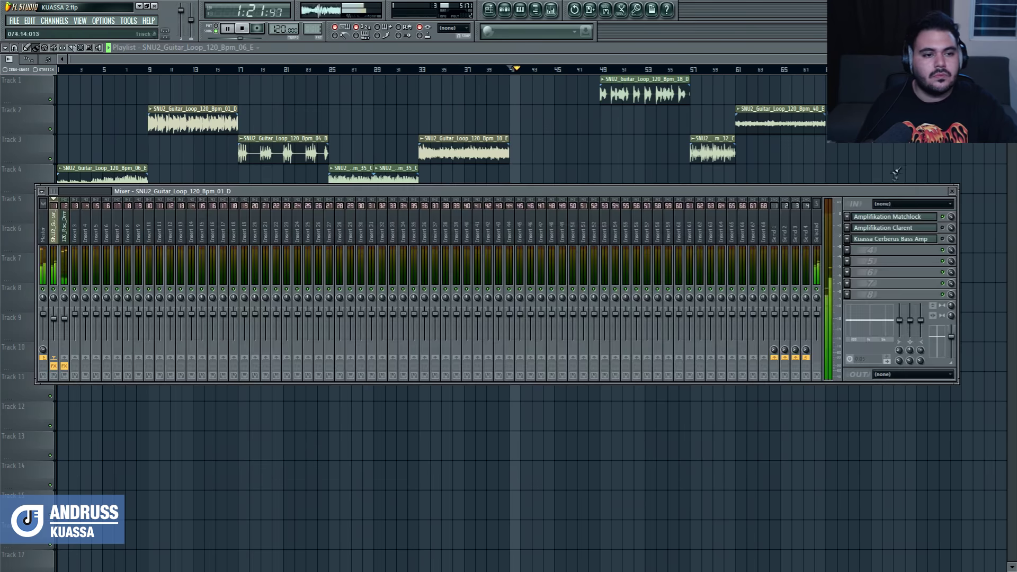
left_click(892, 217)
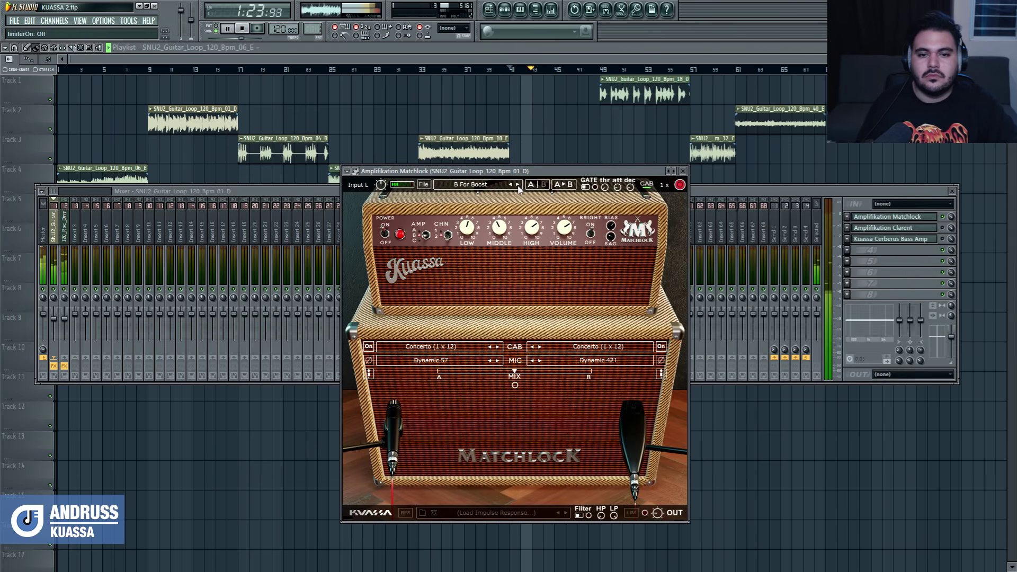
left_click(683, 171)
key("F9")
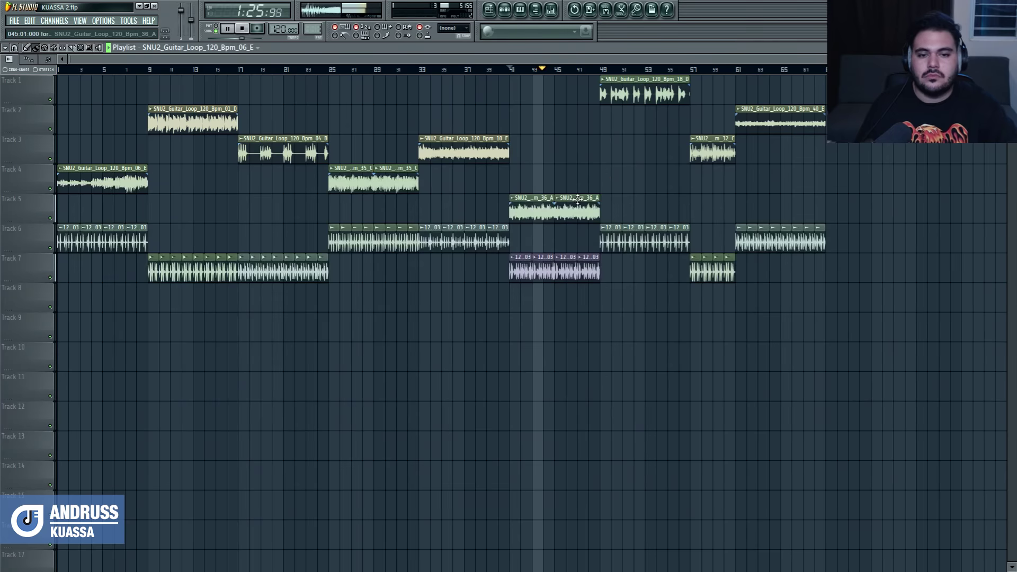
left_click(244, 29)
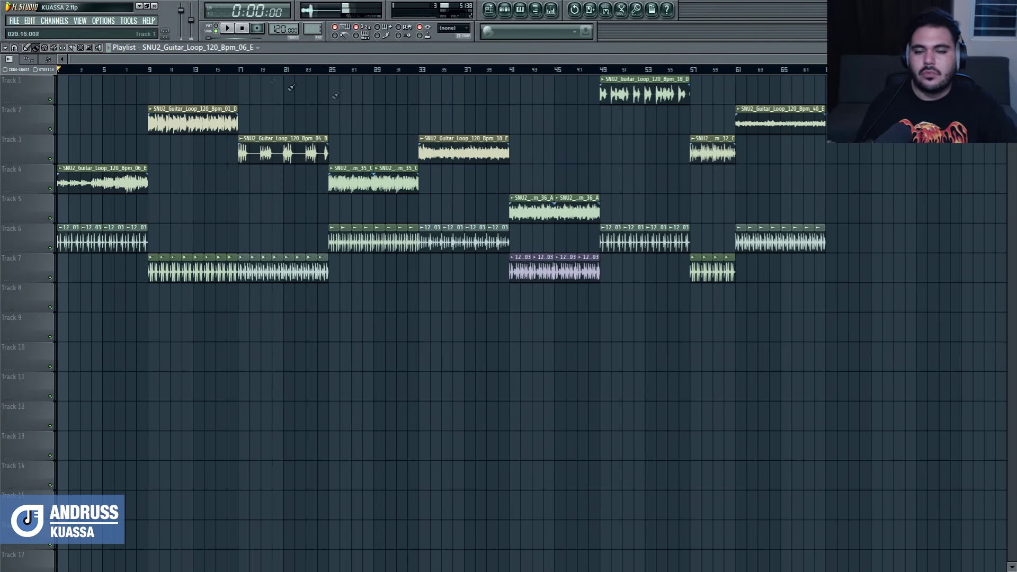
Play the song from the start and compare the guitar channel with its mixer effects bypassed and enabled
left_click(551, 9)
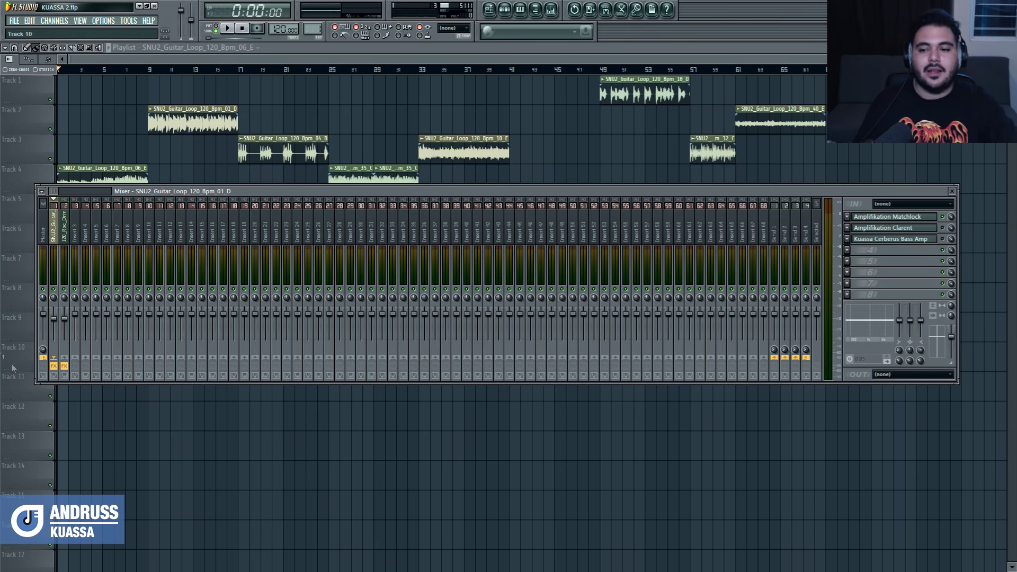
key("space")
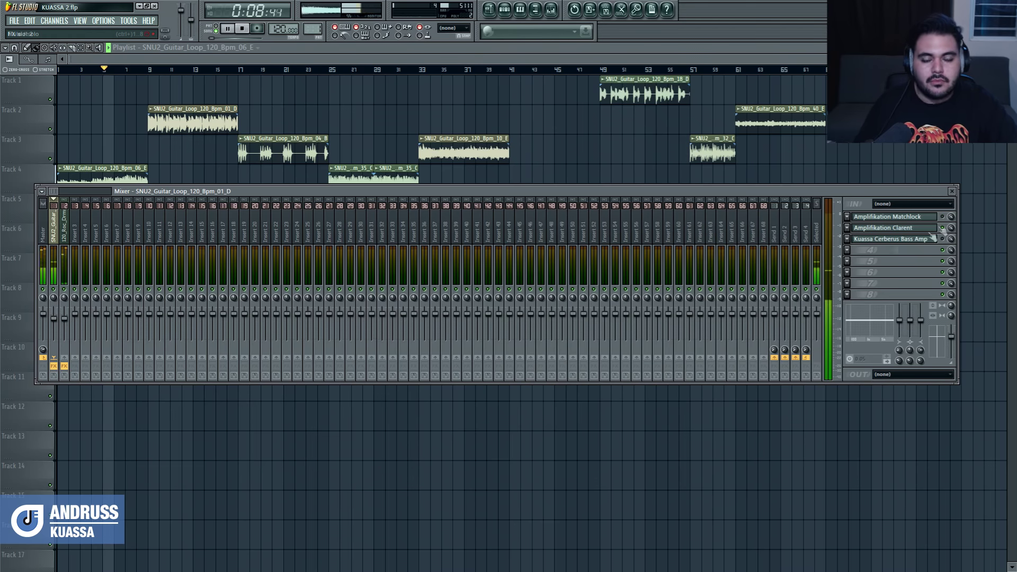
left_click(55, 366)
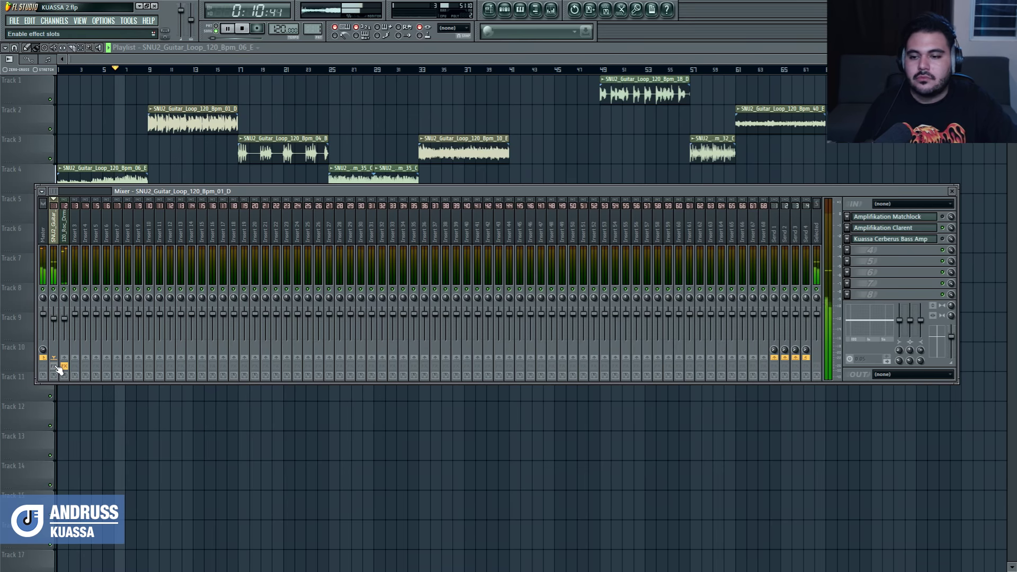
left_click(55, 366)
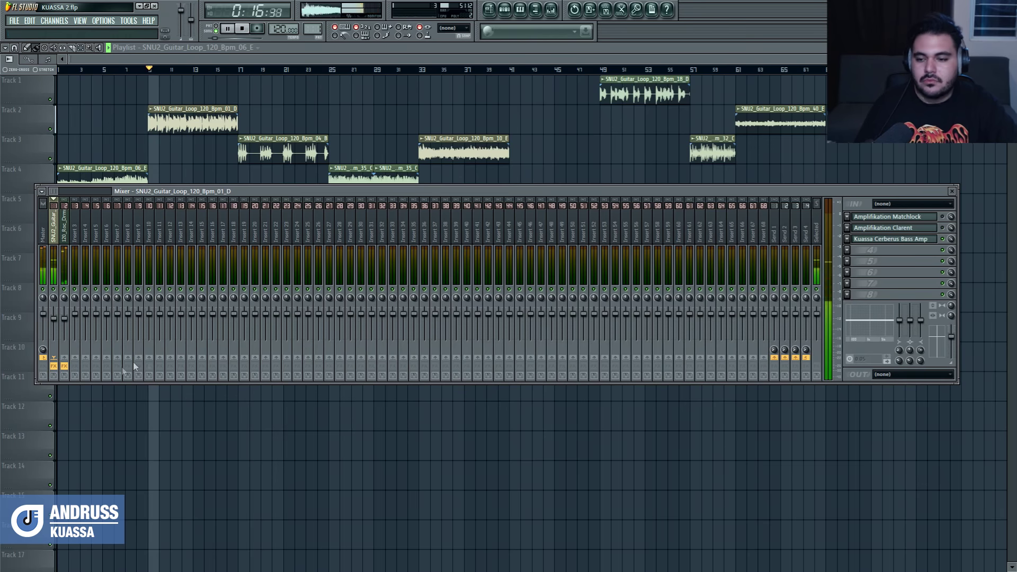
left_click(54, 367)
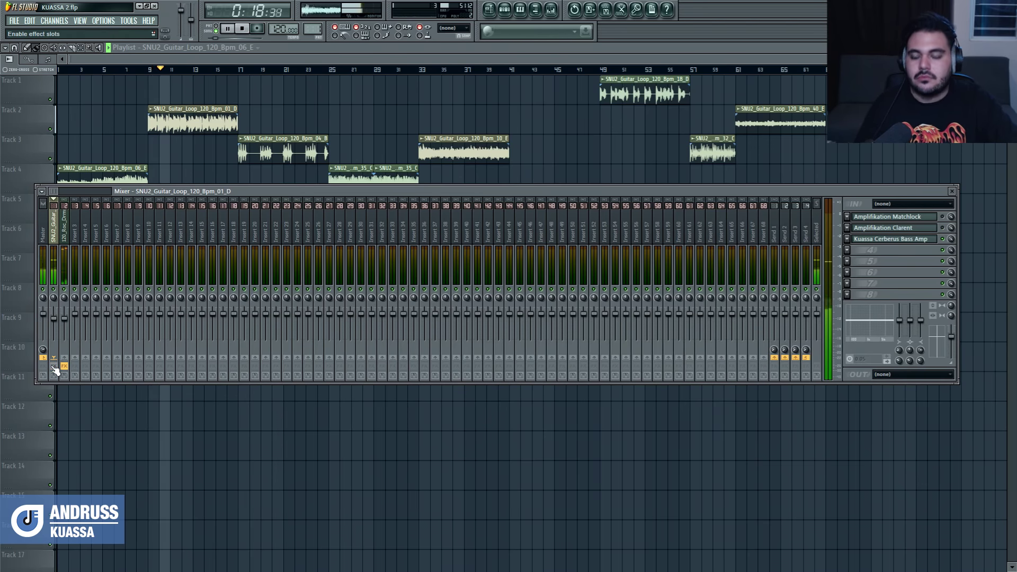
left_click(55, 367)
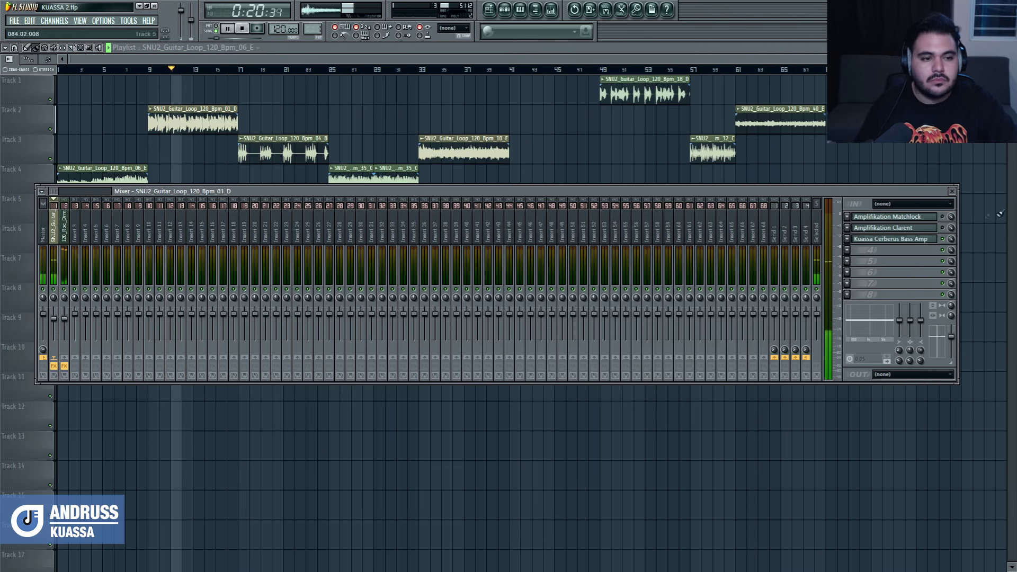
Toggle the Kuassa Cerberus Bass Amp slot and compare the guitar channel again with and without its effects
left_click(944, 238)
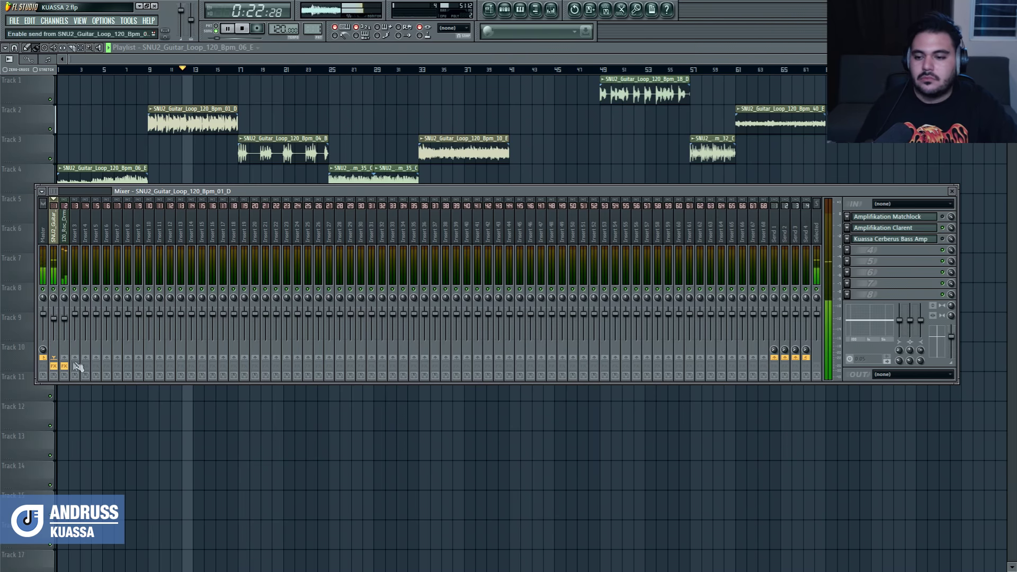
left_click(55, 368)
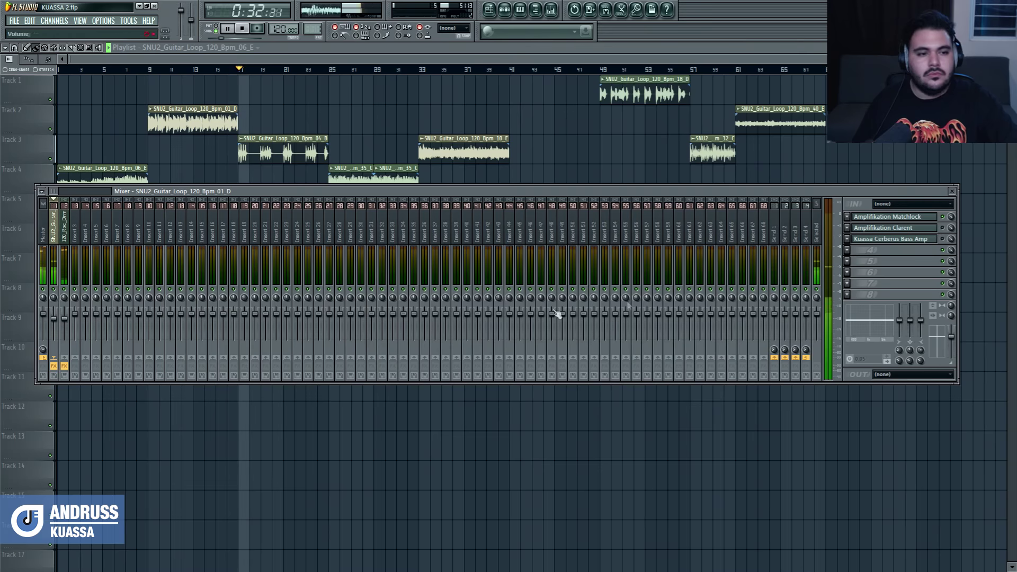
left_click(54, 366)
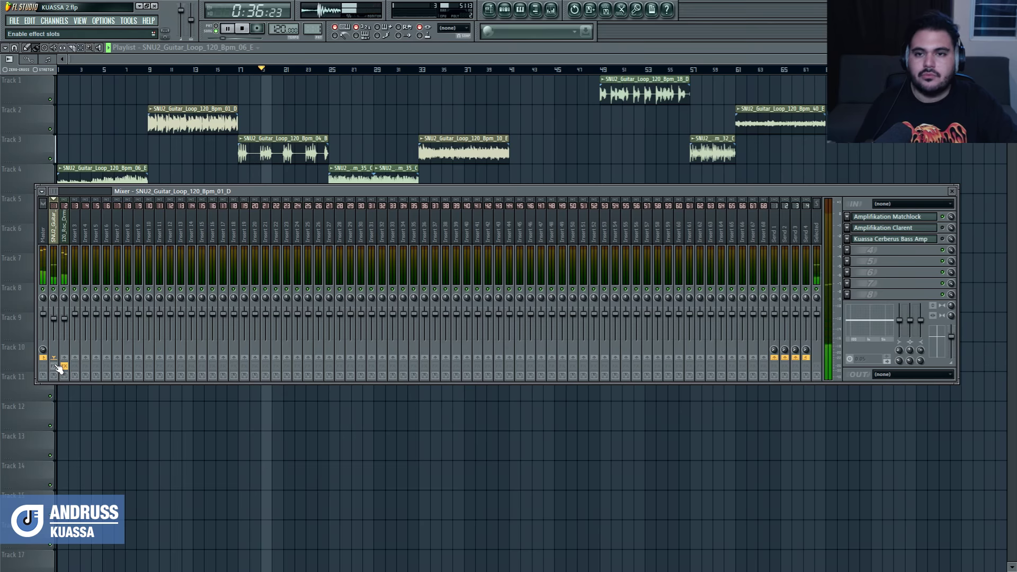
Turn on the noise gate in Amplifikation Matchlock and toggle the guitar channel's effects in the mixer to compare the sound
left_click(896, 218)
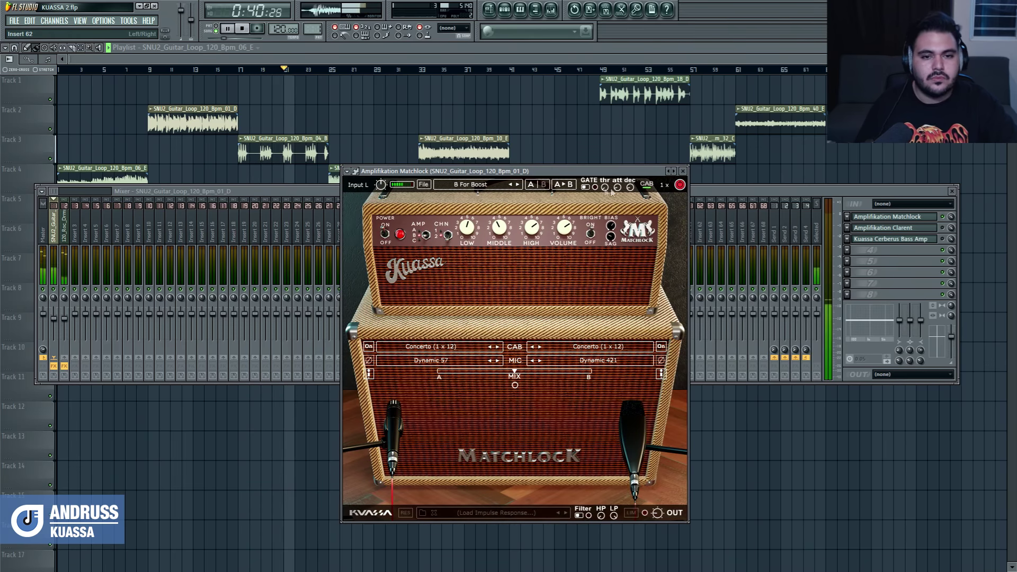
left_click_drag(596, 190, 596, 180)
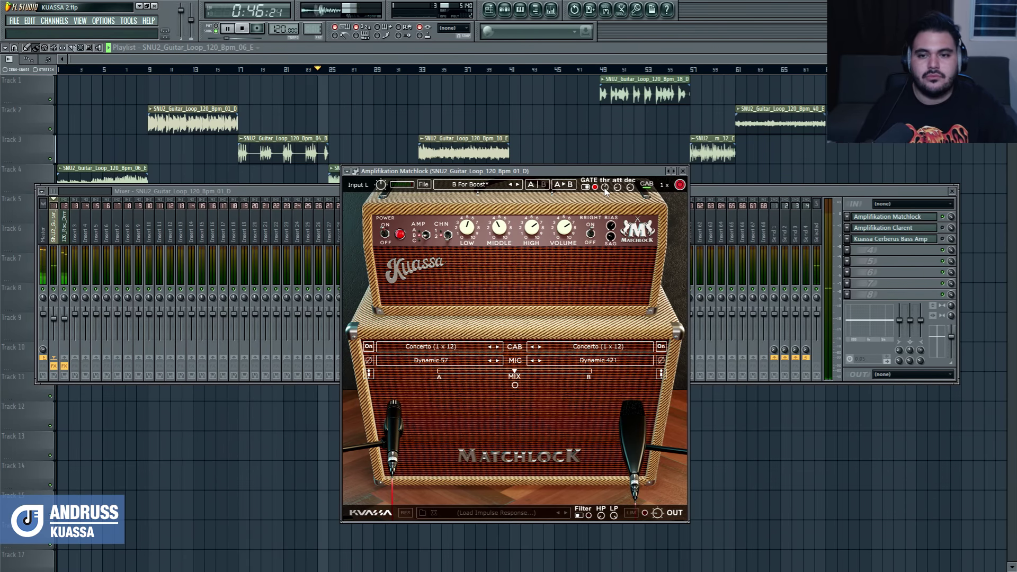
left_click(937, 231)
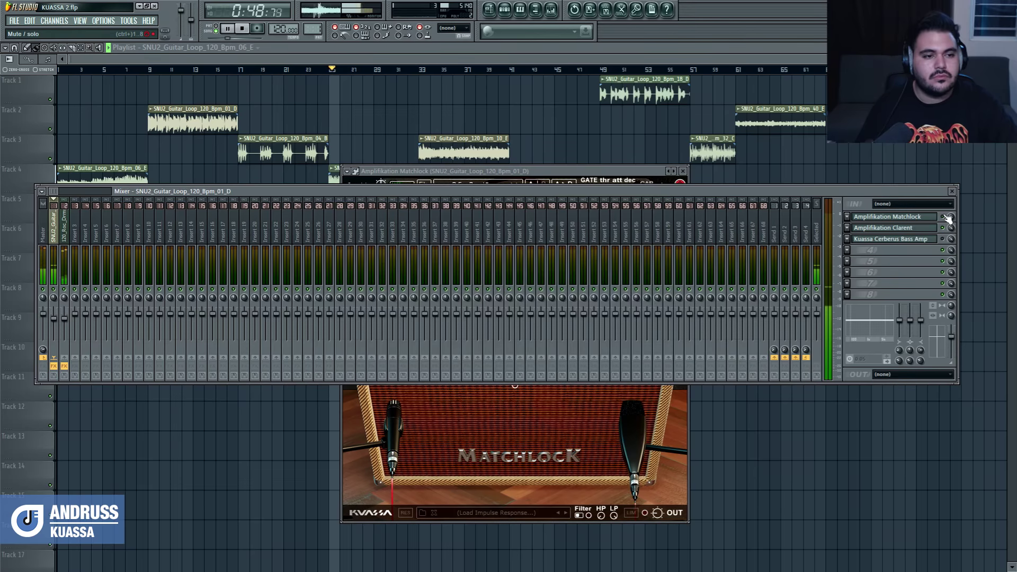
left_click(55, 365)
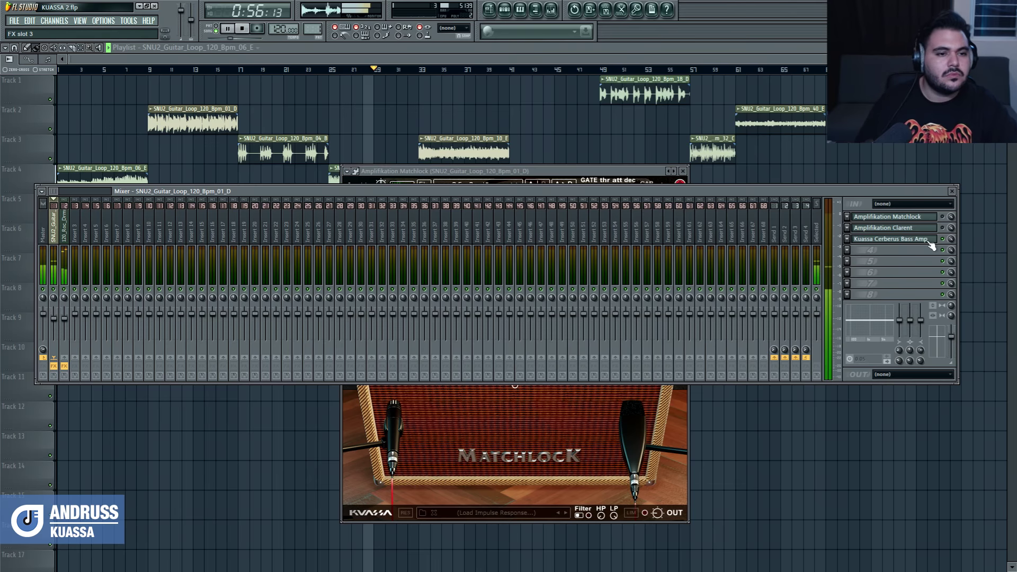
Open Kuassa Cerberus Bass Amp, try the FET amp type and set the type to Drive
left_click(890, 239)
left_click(283, 219)
left_click(283, 226)
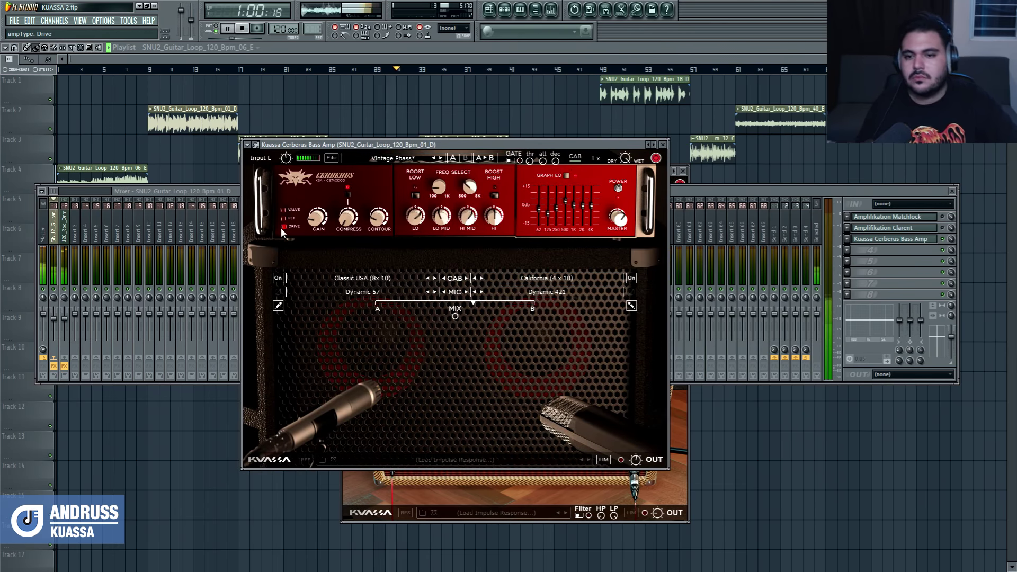
left_click(51, 376)
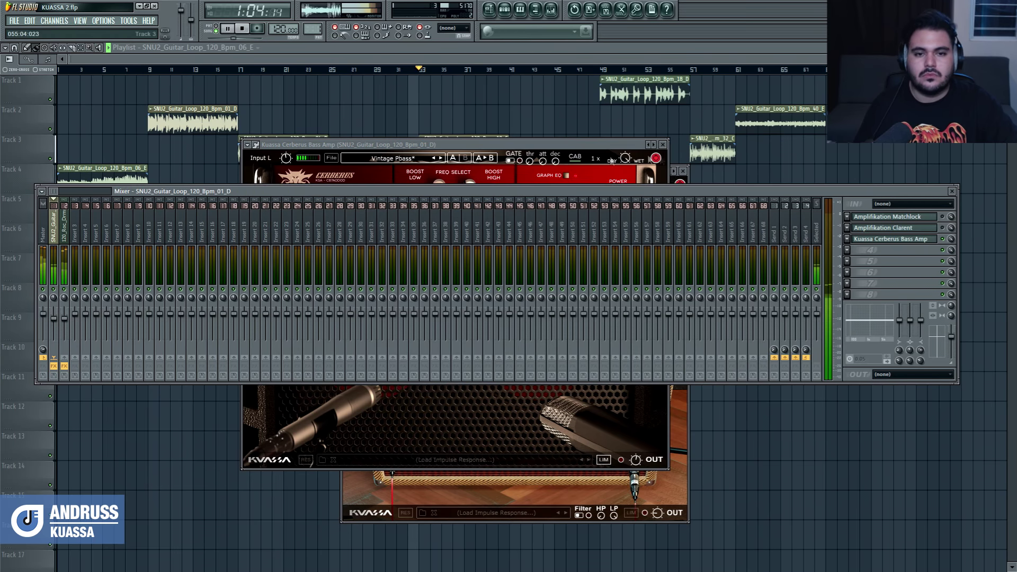
Close the Cerberus, Matchlock and mixer windows and stop playback
left_click(575, 149)
left_click(662, 145)
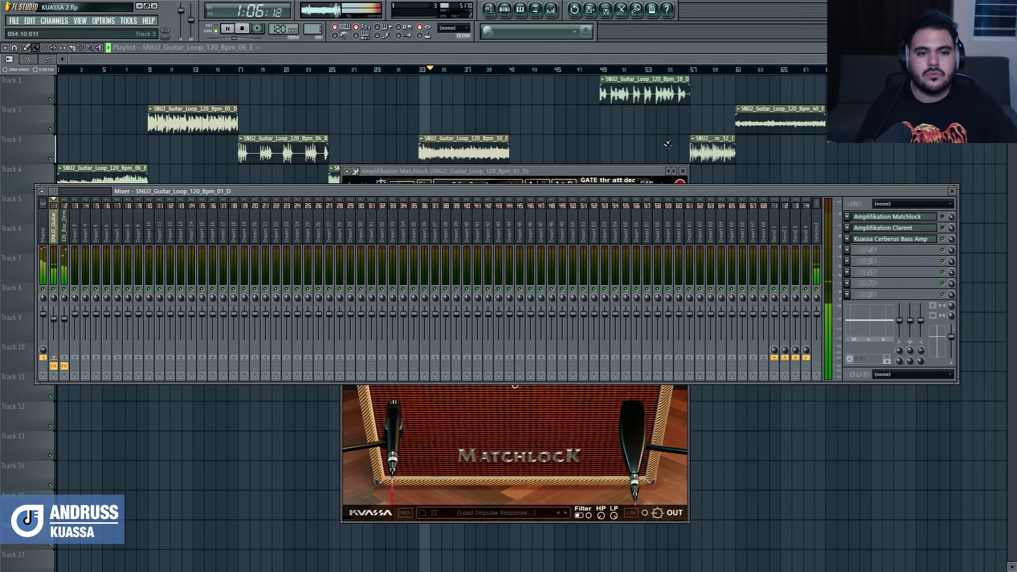
left_click(683, 171)
key("F9")
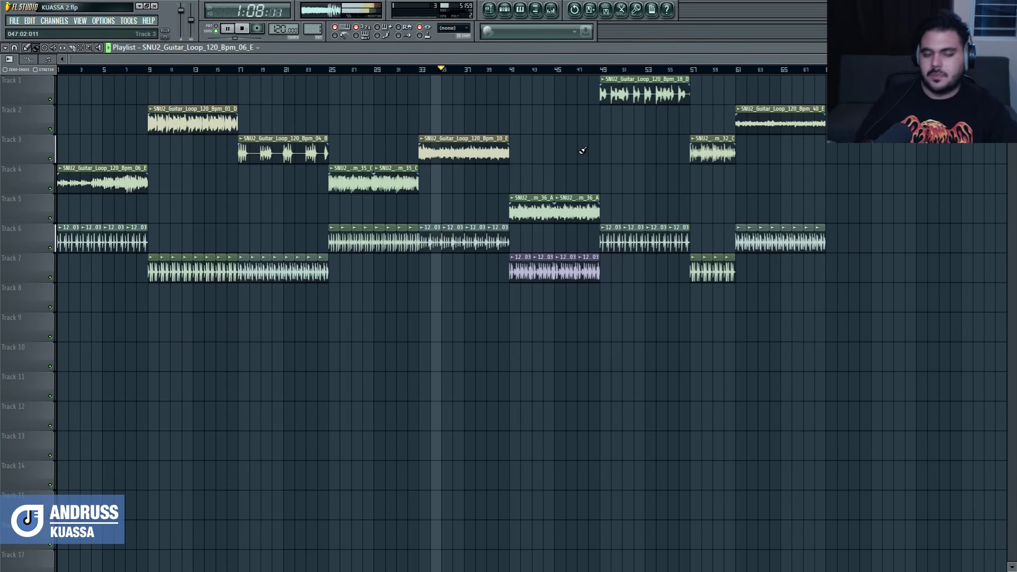
key("space")
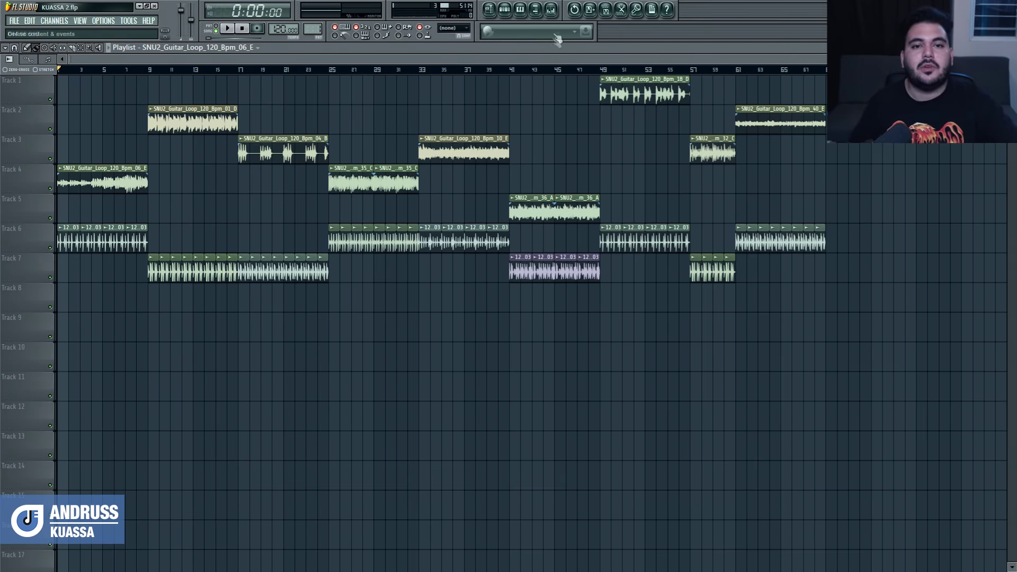
Open Amplifikation Matchlock, Amplifikation Clarent and Kuassa Cerberus Bass Amp from the guitar channel, and close the mixer
left_click(552, 9)
left_click(874, 222)
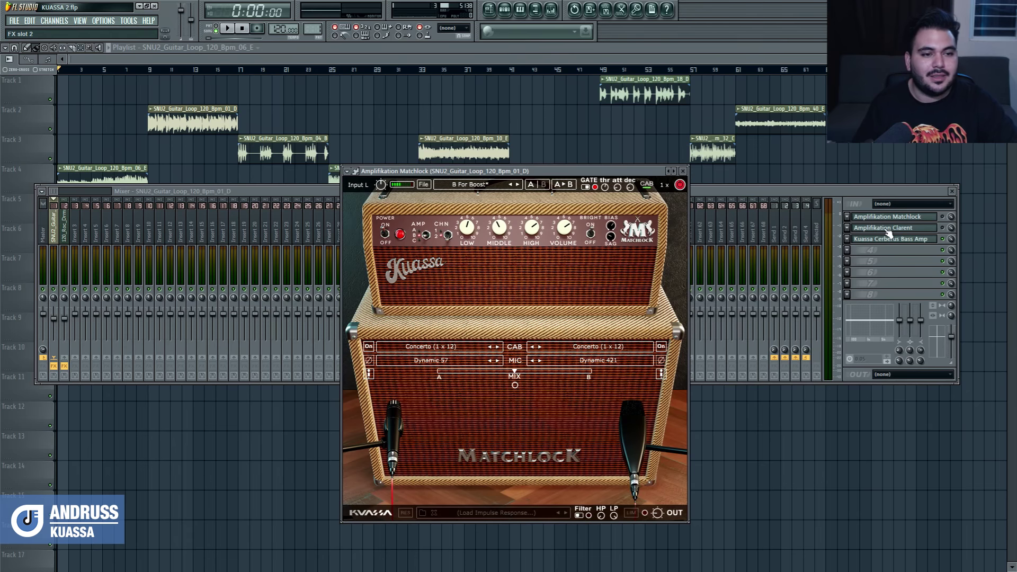
left_click(888, 229)
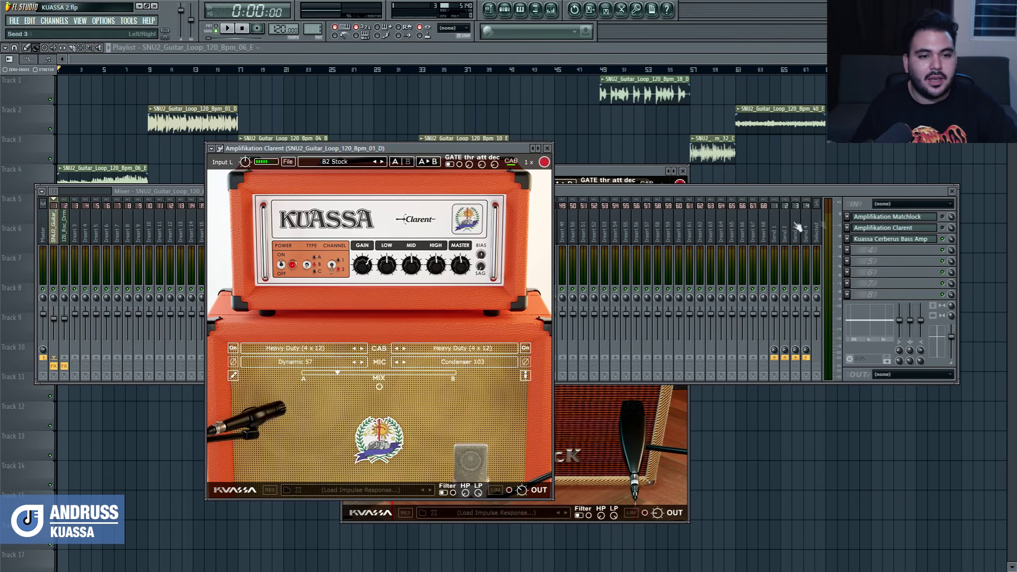
left_click(906, 239)
left_click(958, 194)
left_click(958, 194)
Arrange the plugin windows side by side with Clarent first, Matchlock in the middle and Cerberus last
left_click_drag(583, 145, 893, 181)
left_click_drag(513, 154, 308, 182)
left_click_drag(430, 183, 424, 105)
left_click_drag(723, 182, 765, 172)
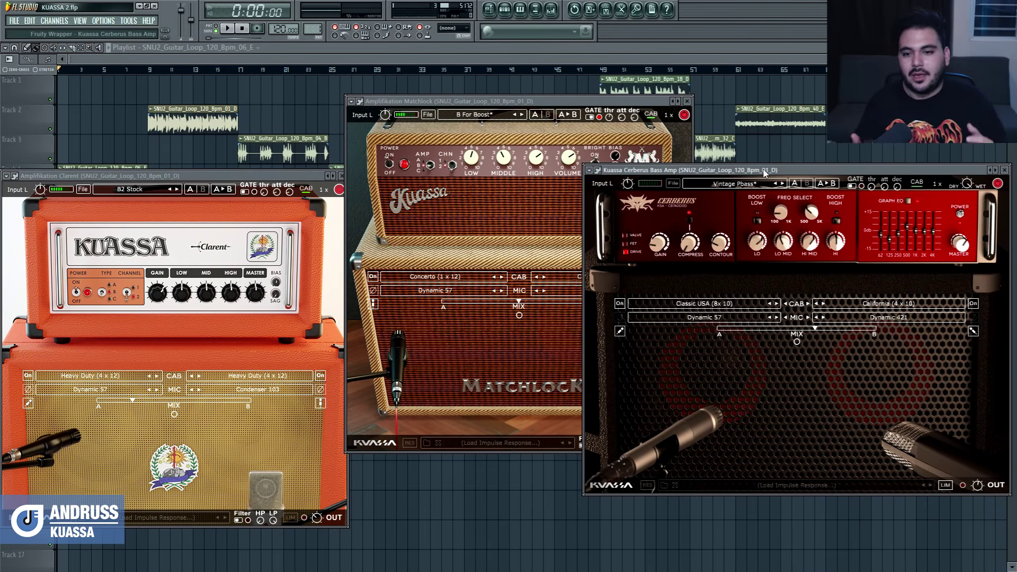